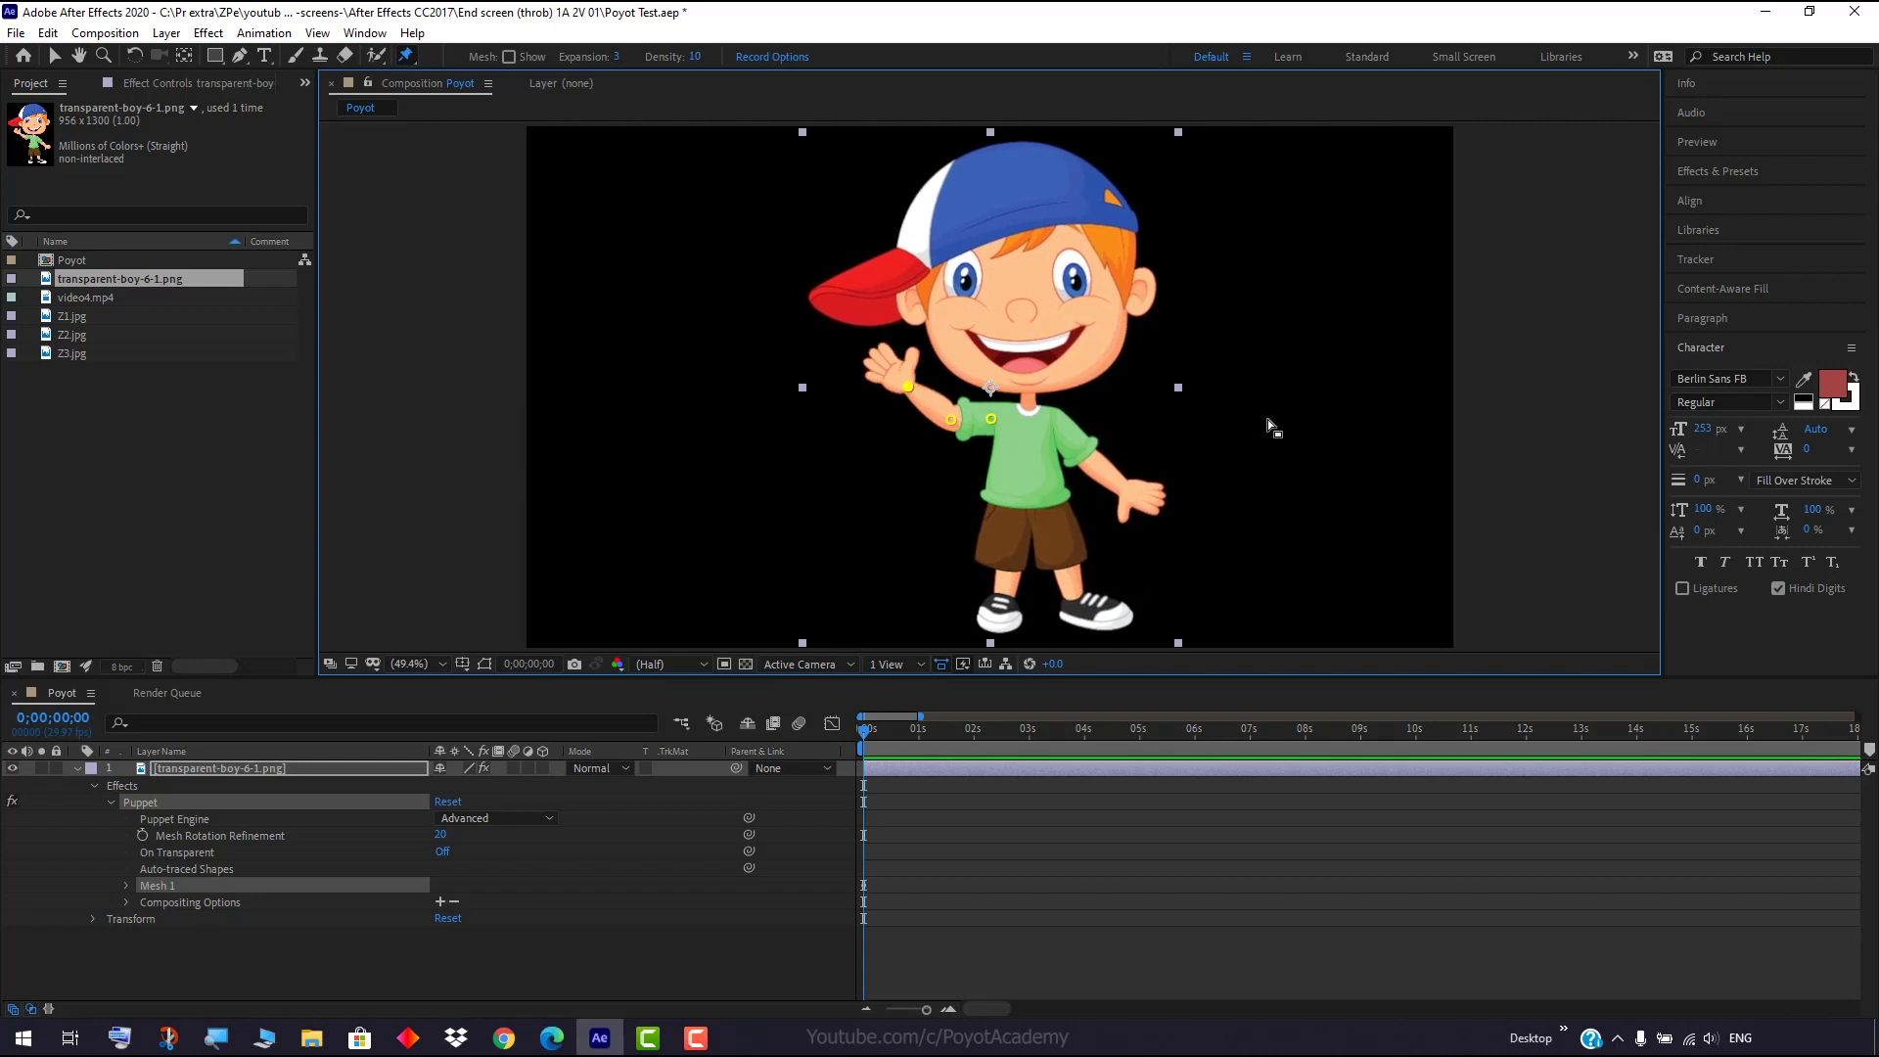
Undo the existing puppet pins on the boy's raised arm.
key(ctrl+z)
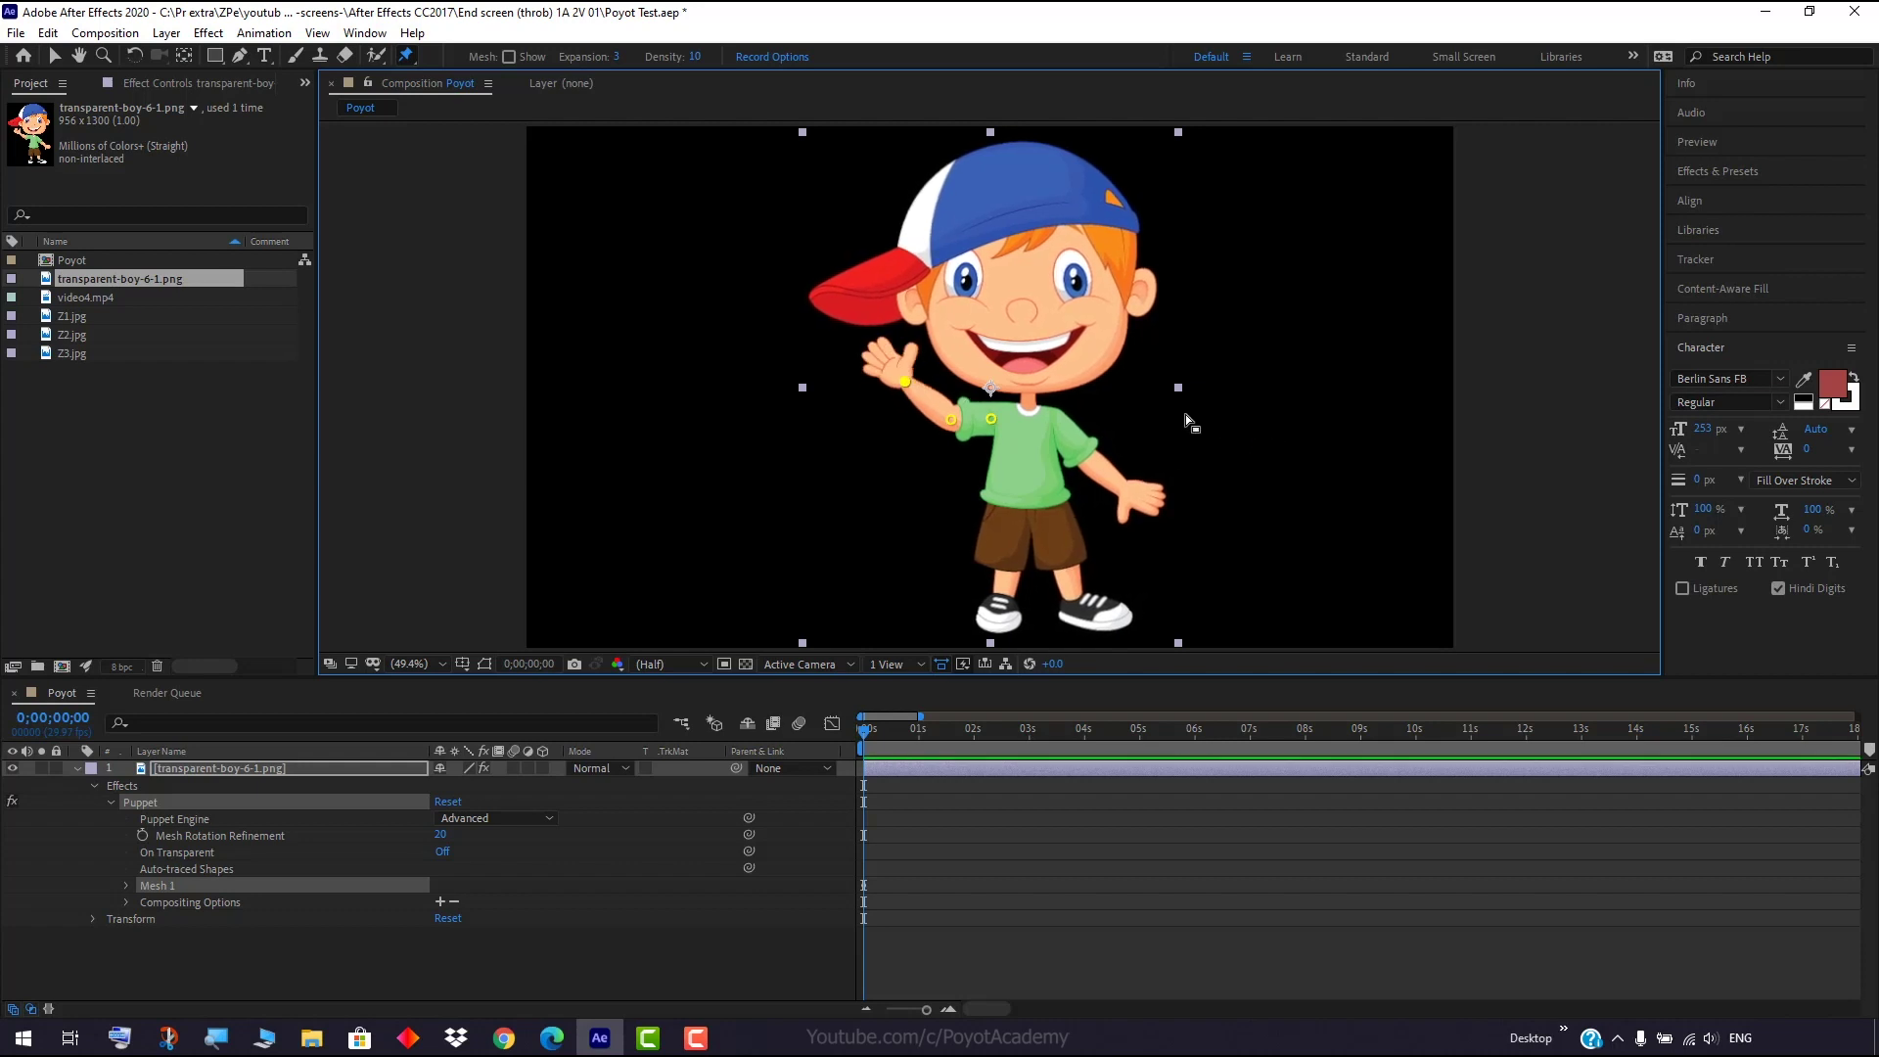
key(ctrl+z)
key(ctrl+z)
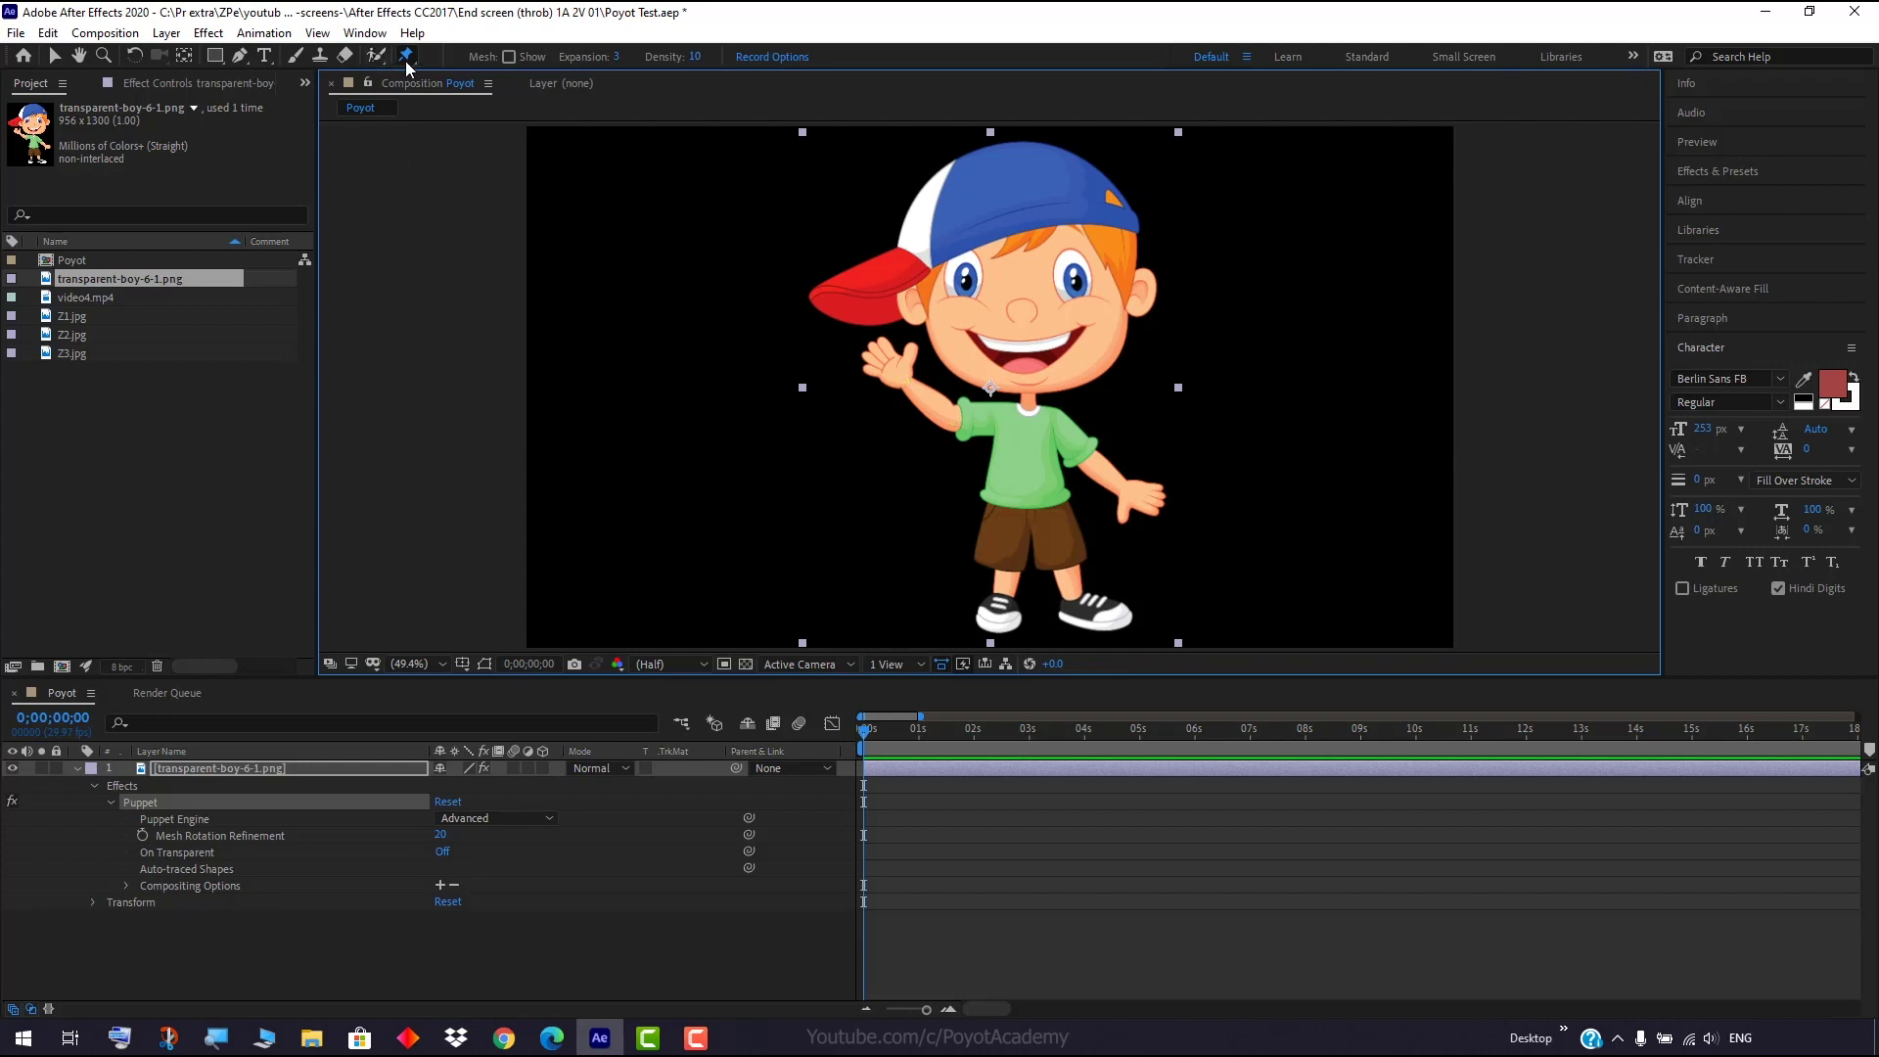
Place a Puppet Bend pin on the wrist of the boy's raised arm and review its properties in the timeline.
drag(407, 66, 478, 102)
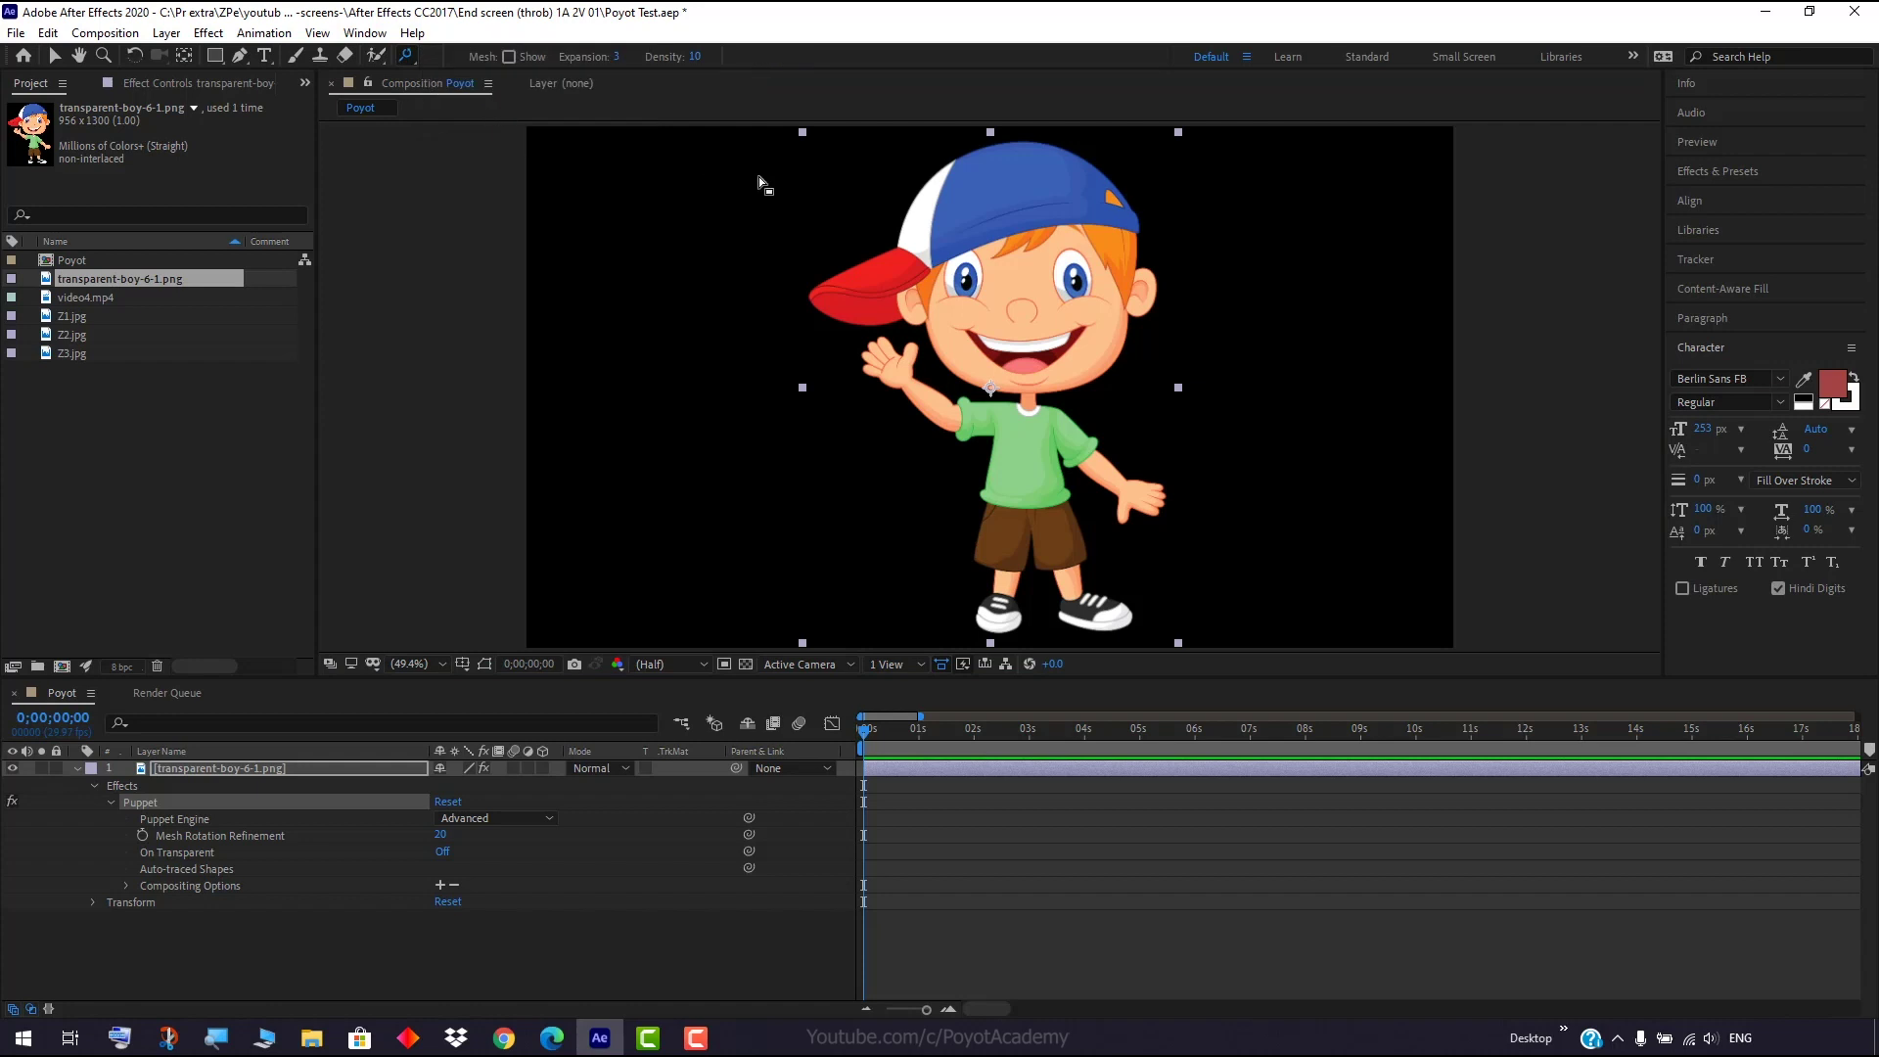
click(910, 386)
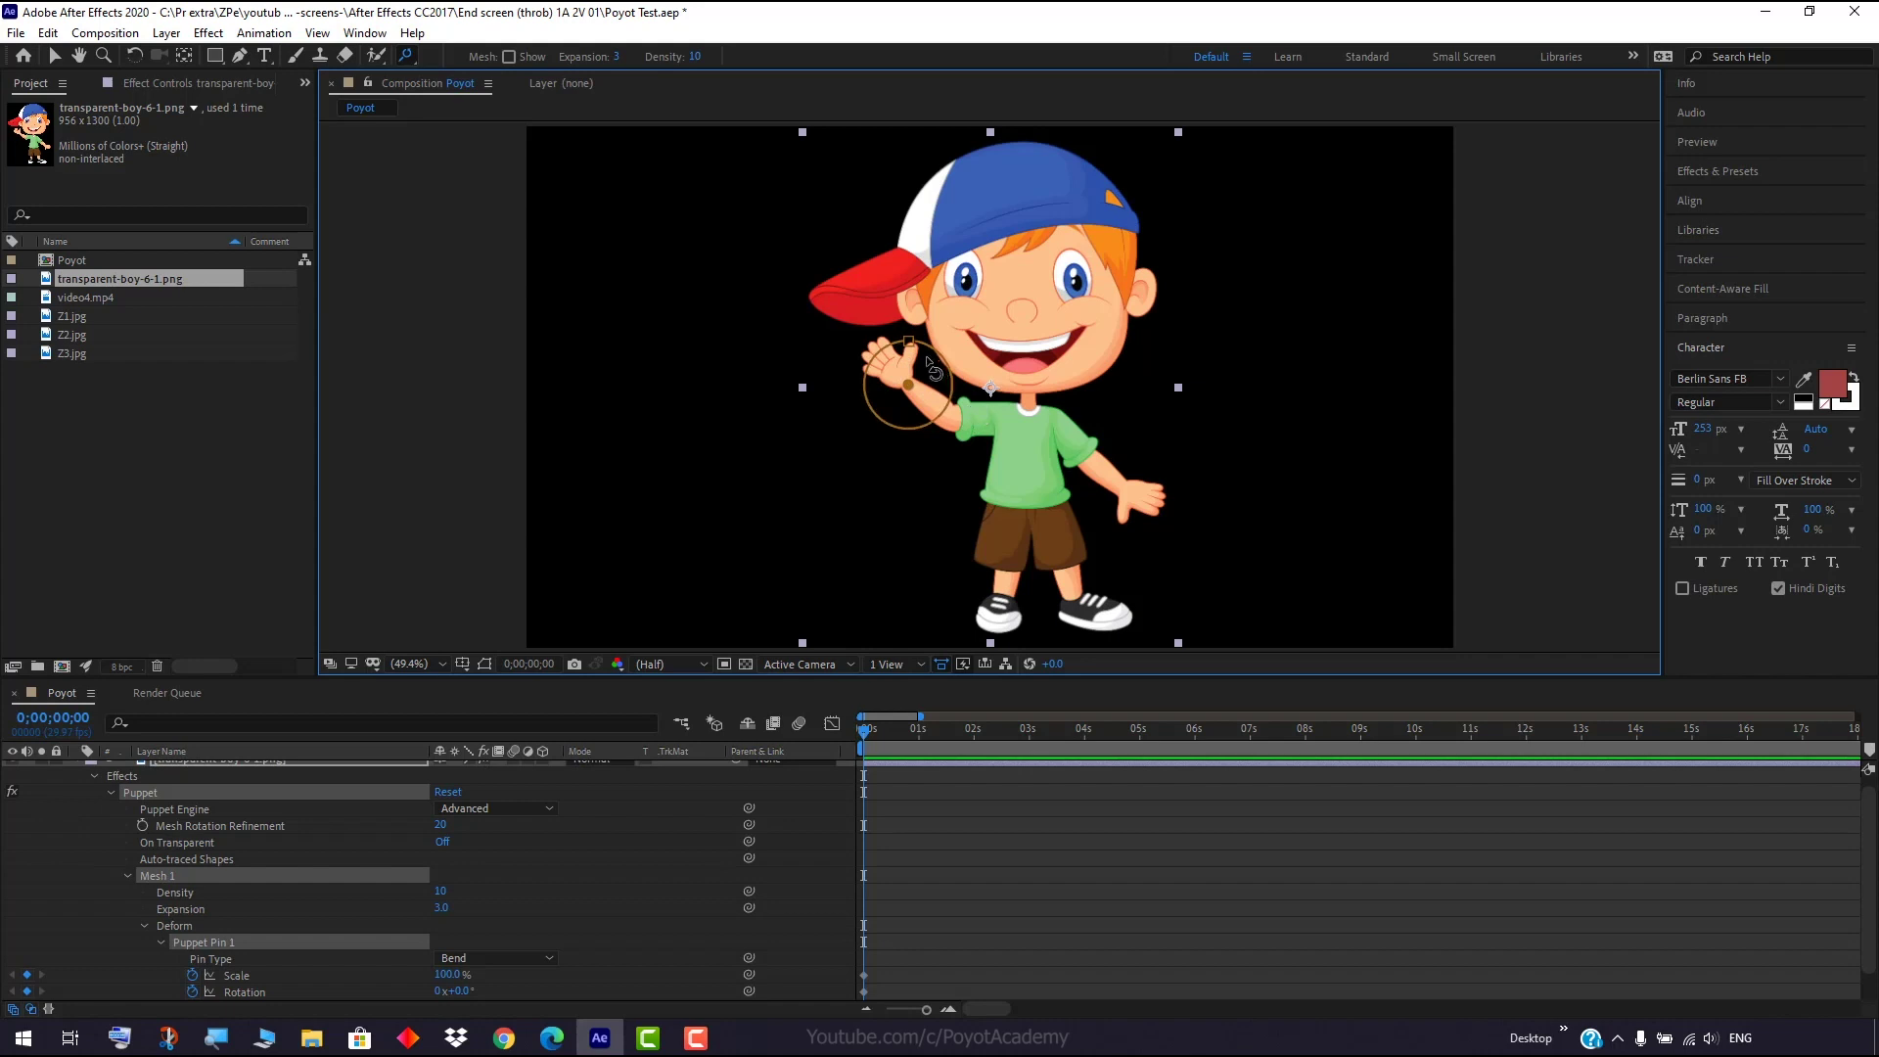
scroll(296, 900, down, 1)
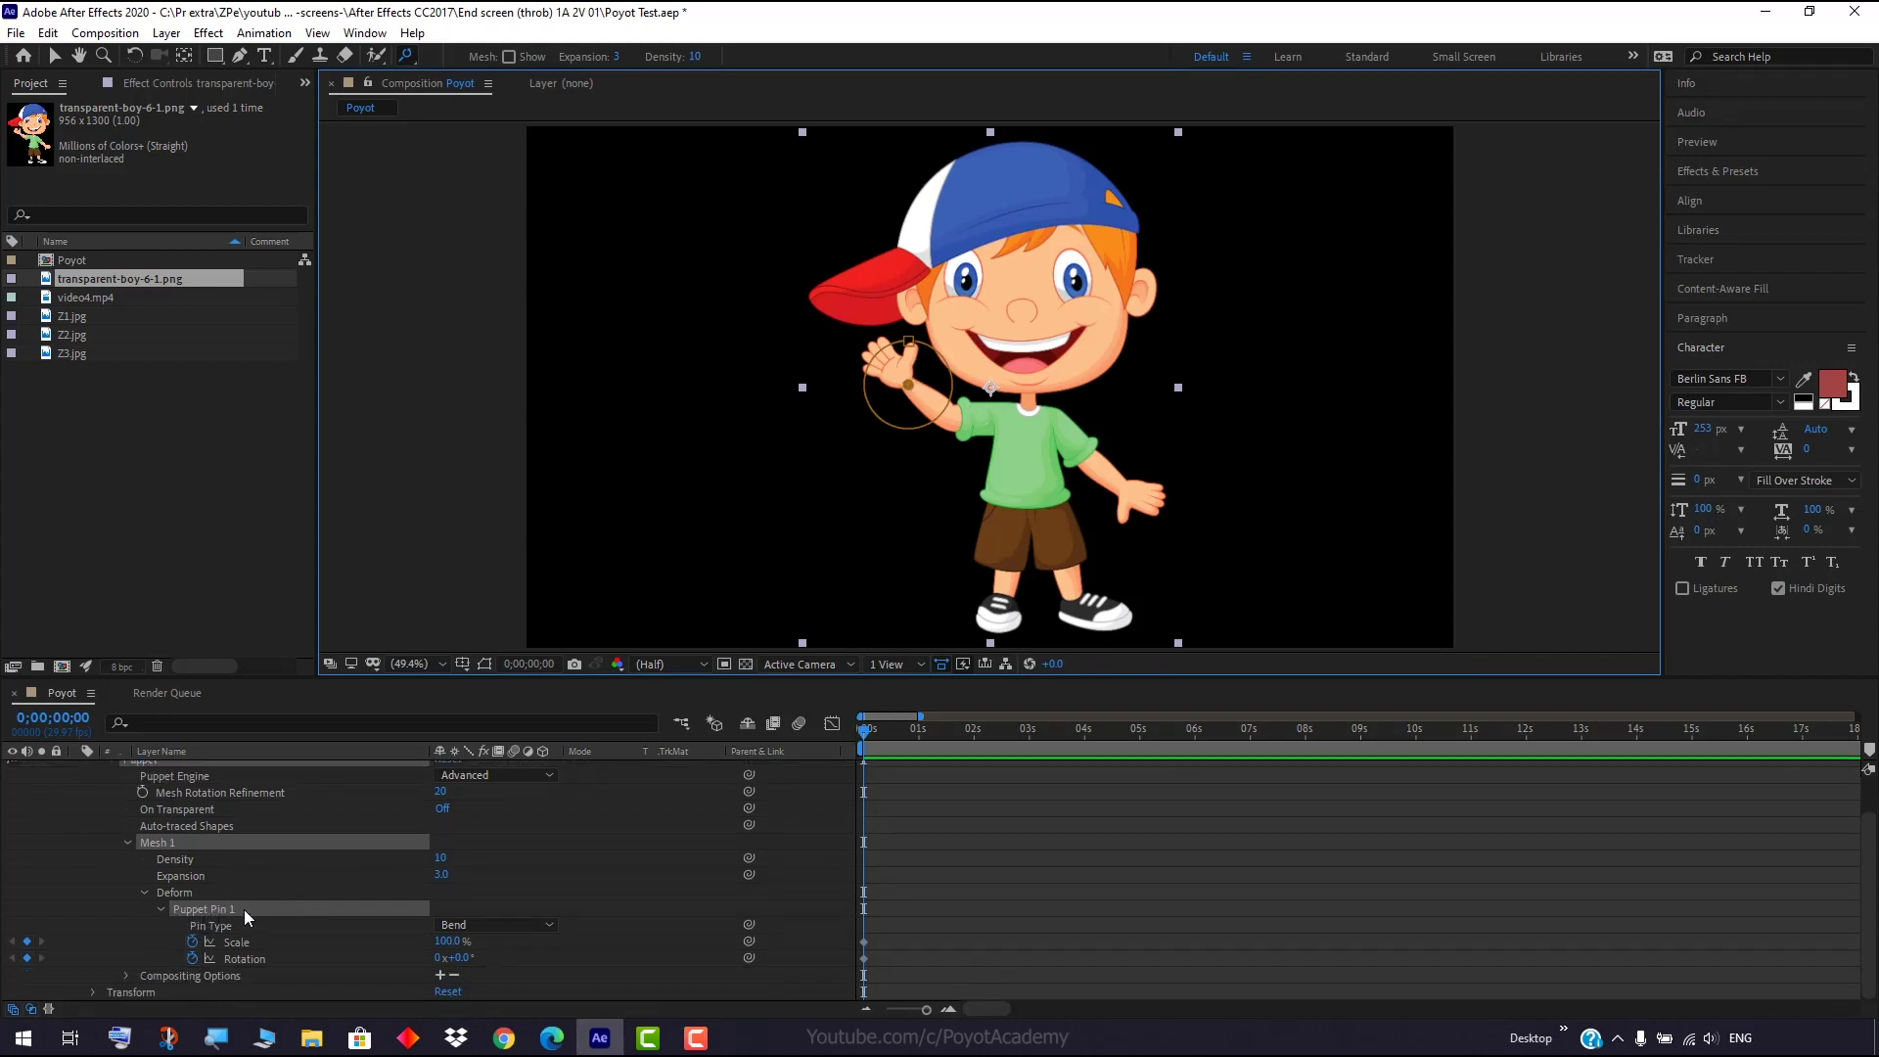
scroll(255, 853, up, 2)
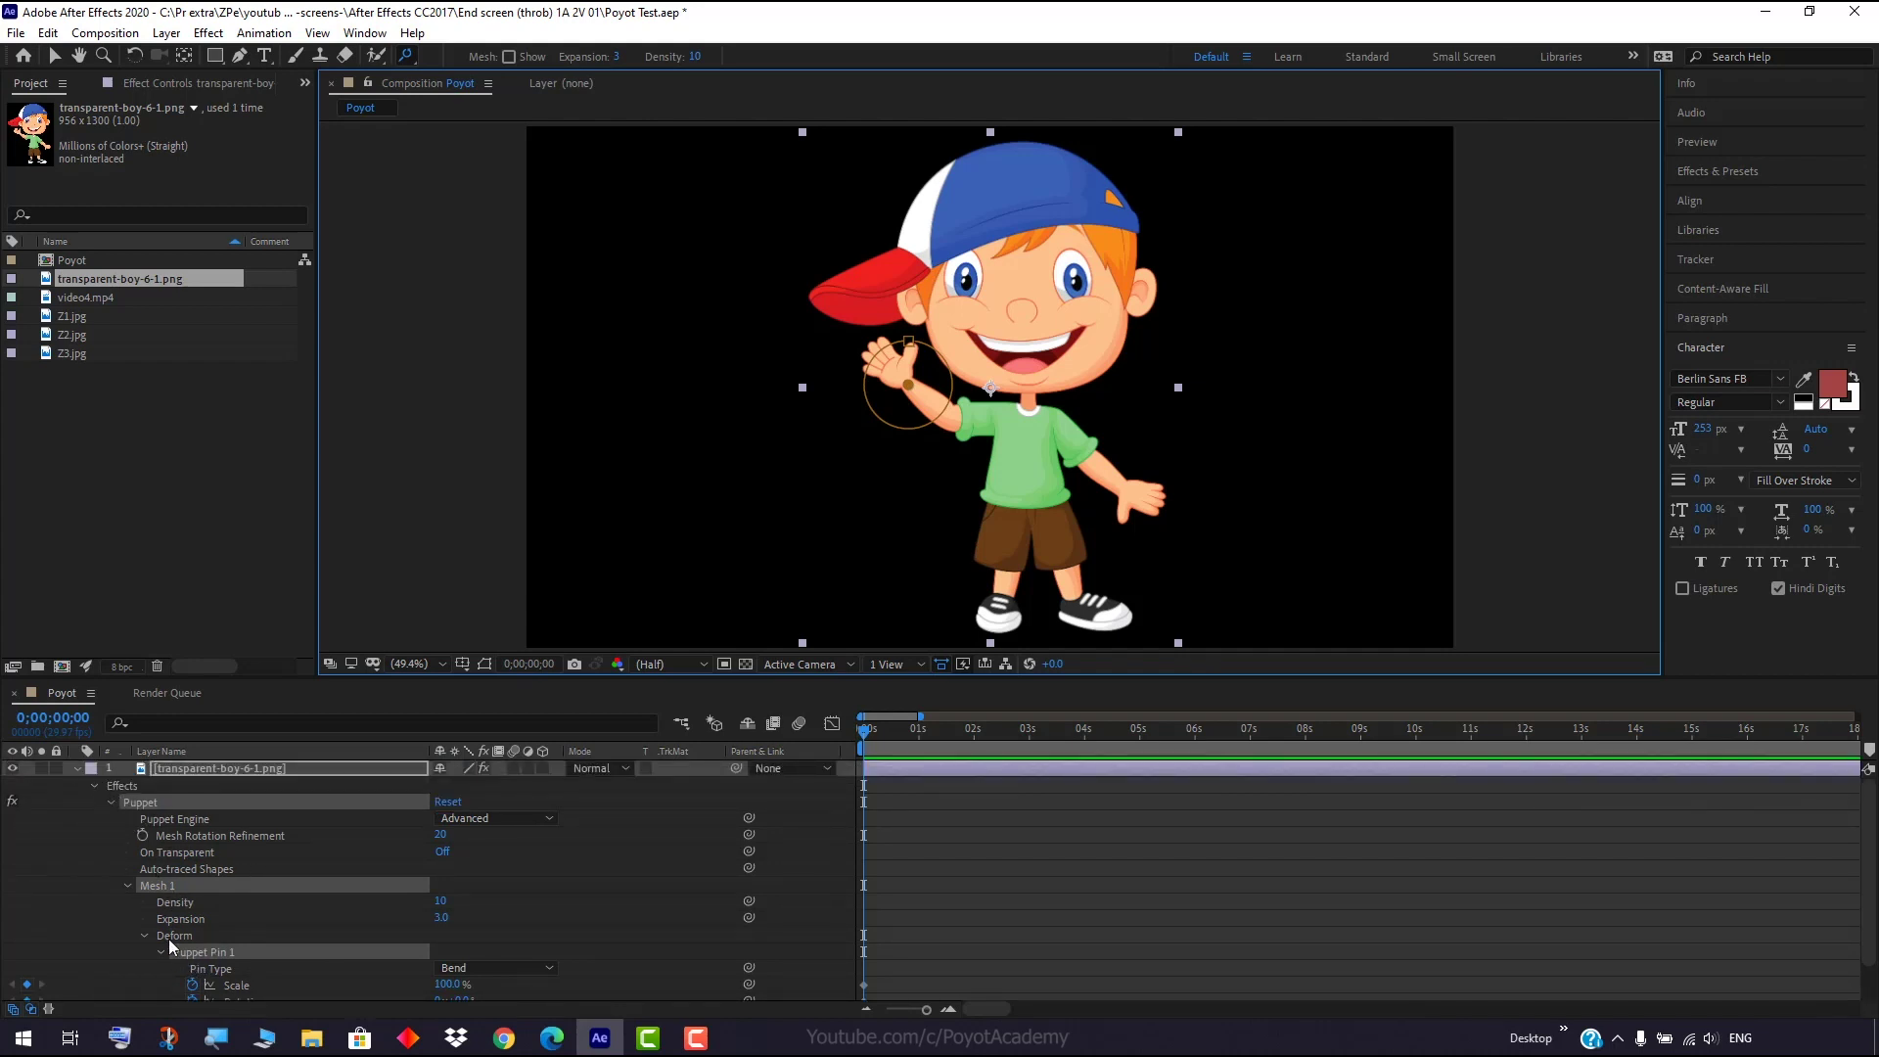
scroll(220, 960, down, 1)
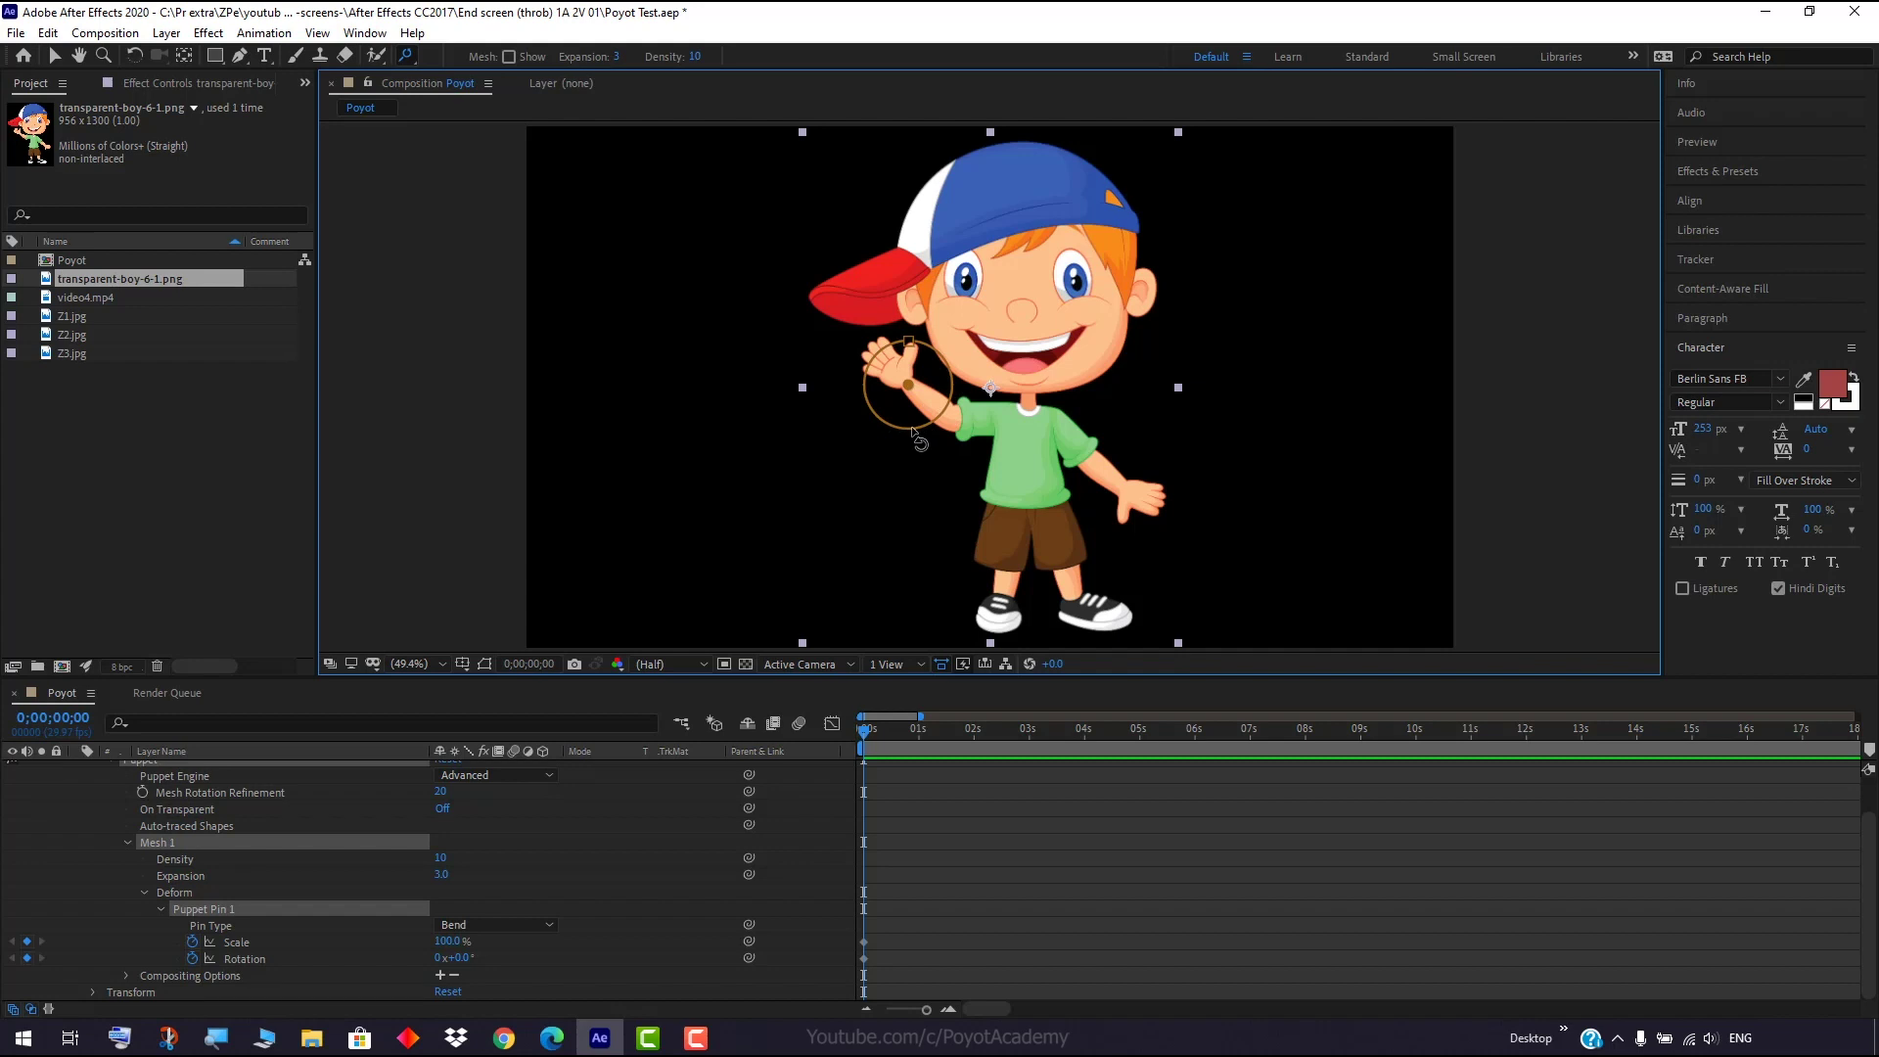
Try rotating the wrist's bend pin and scaling it to about 107%, undoing both changes.
drag(920, 430, 917, 432)
key(ctrl+z)
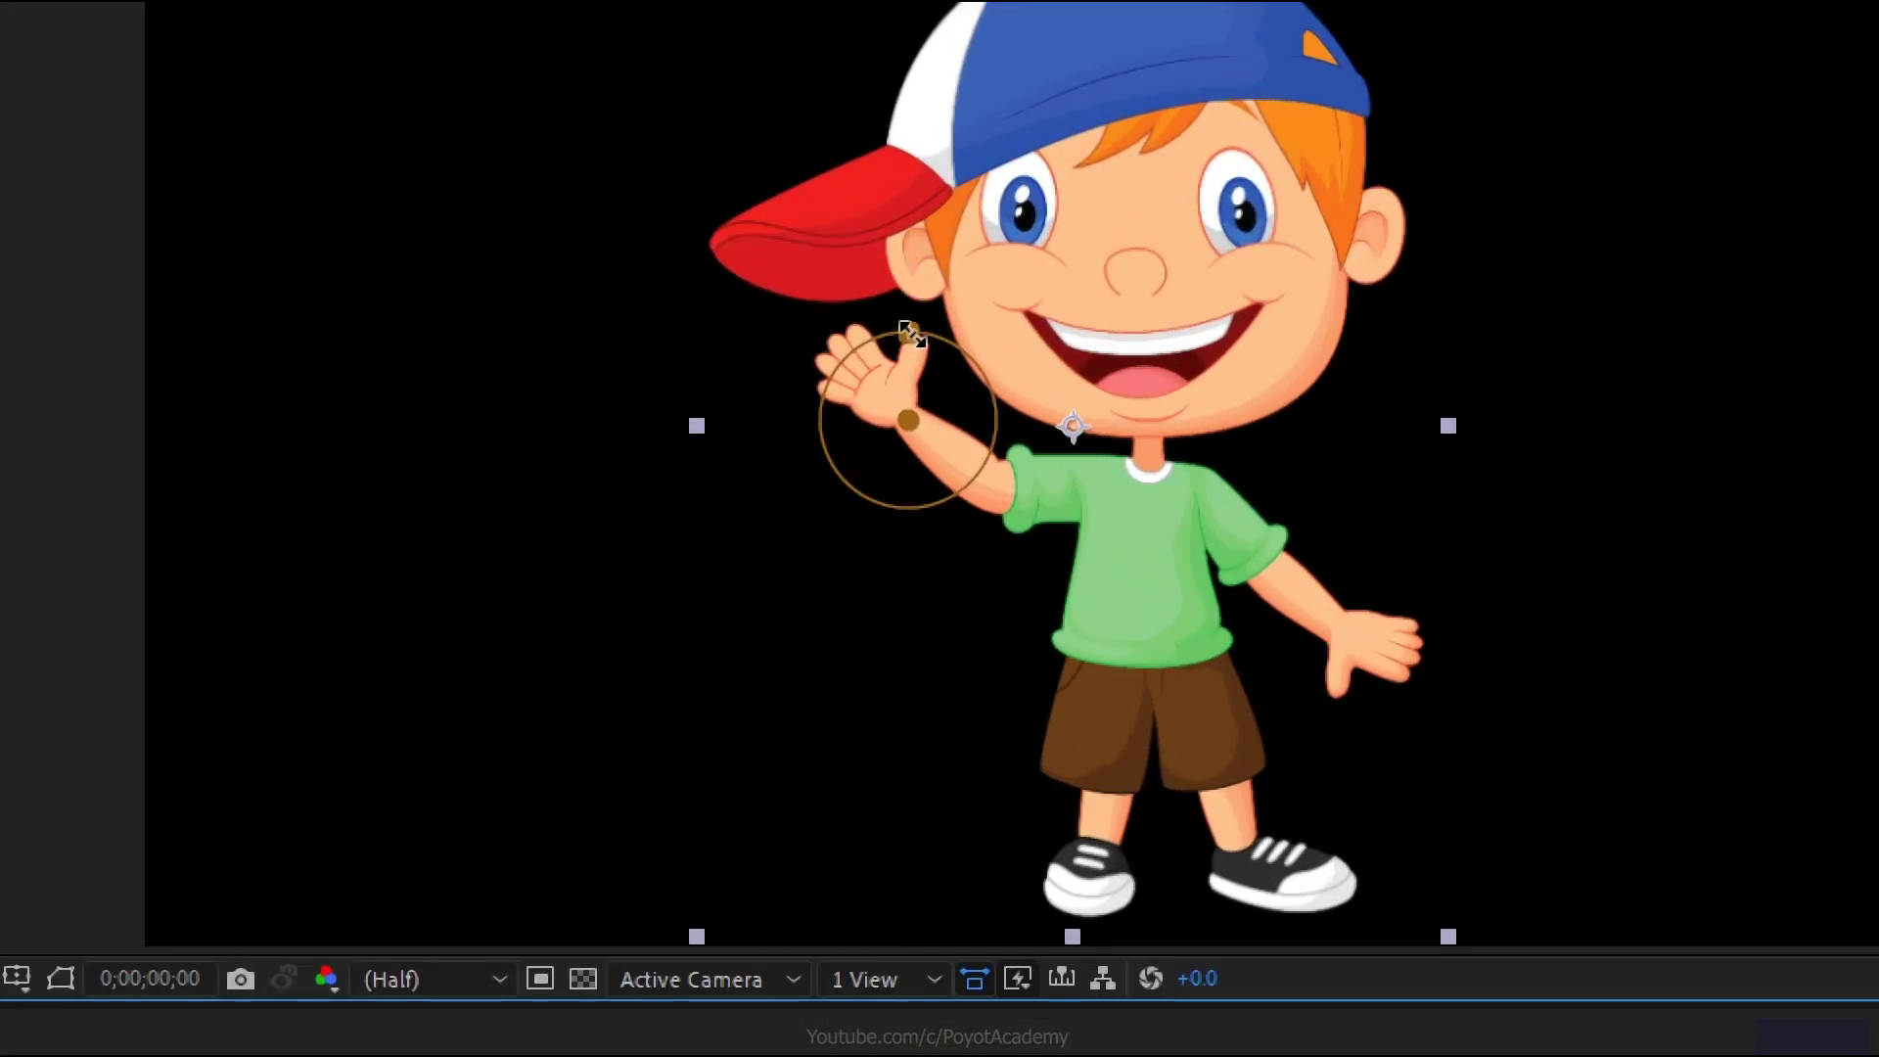
drag(901, 349, 957, 363)
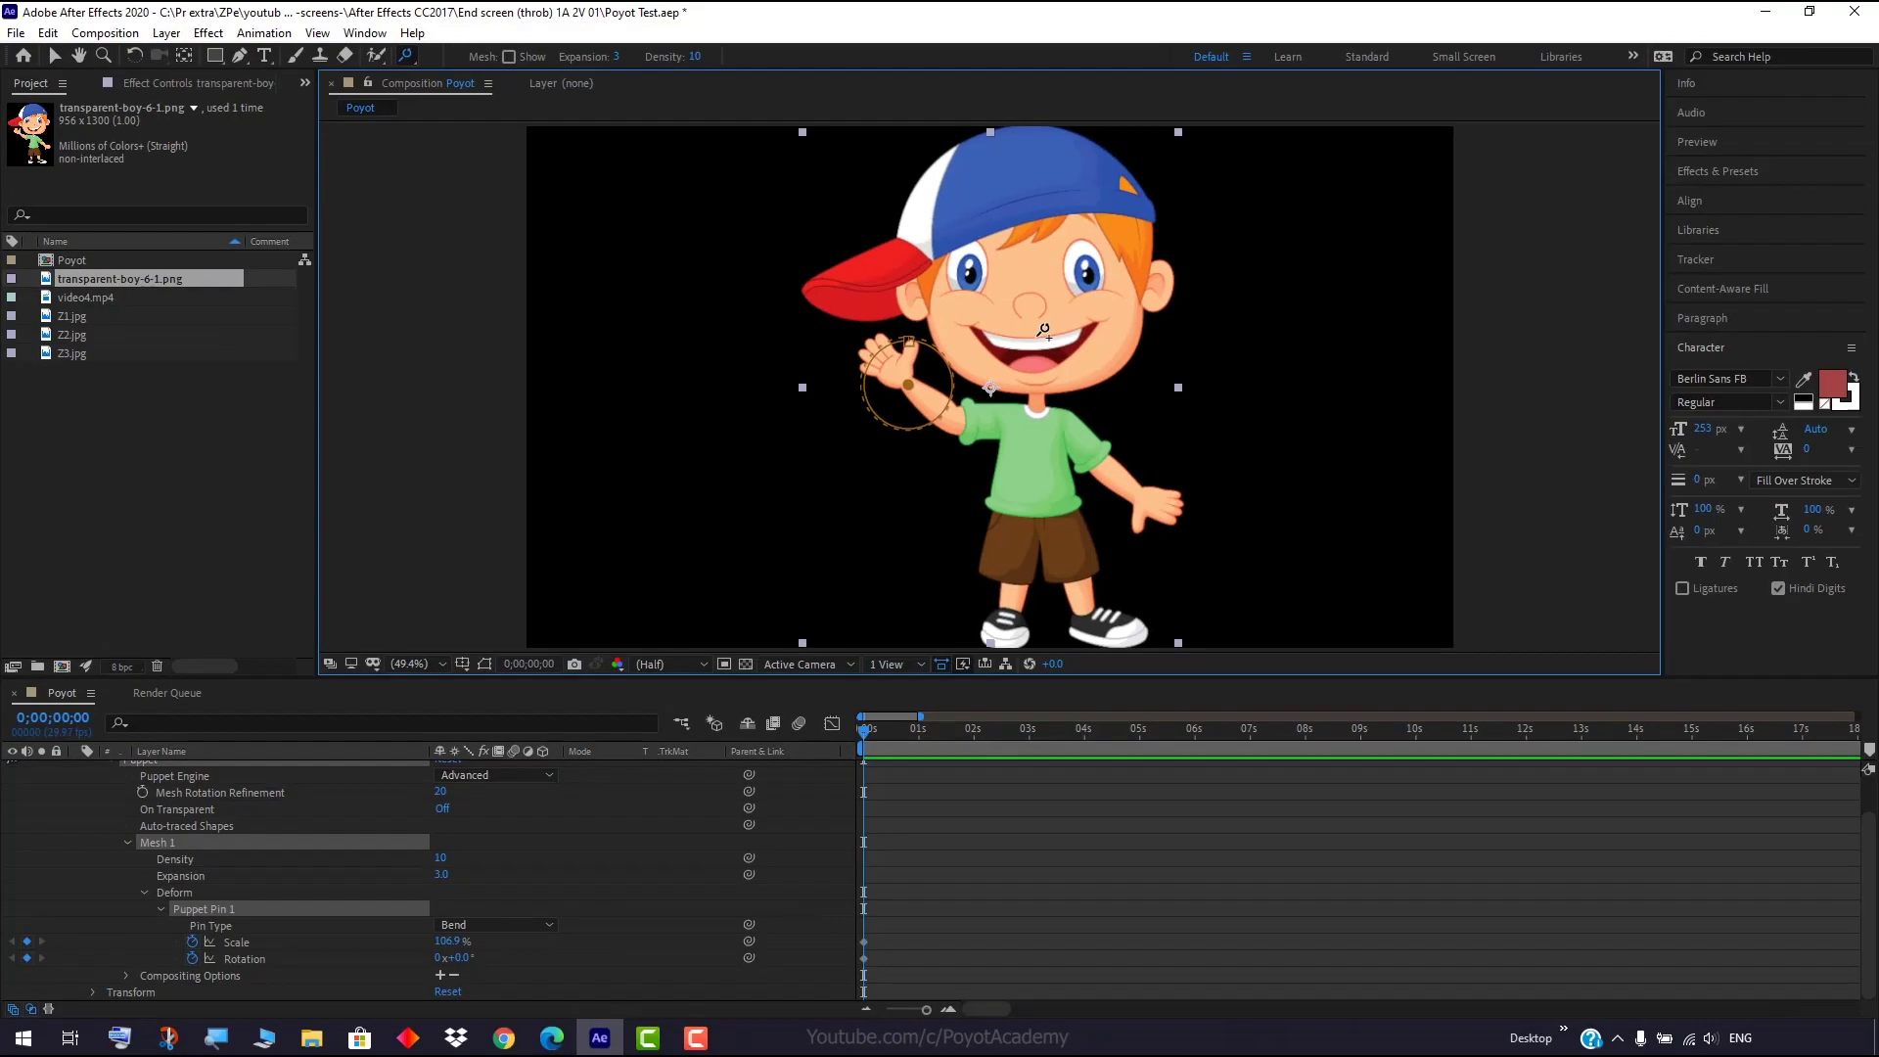
key(ctrl+z)
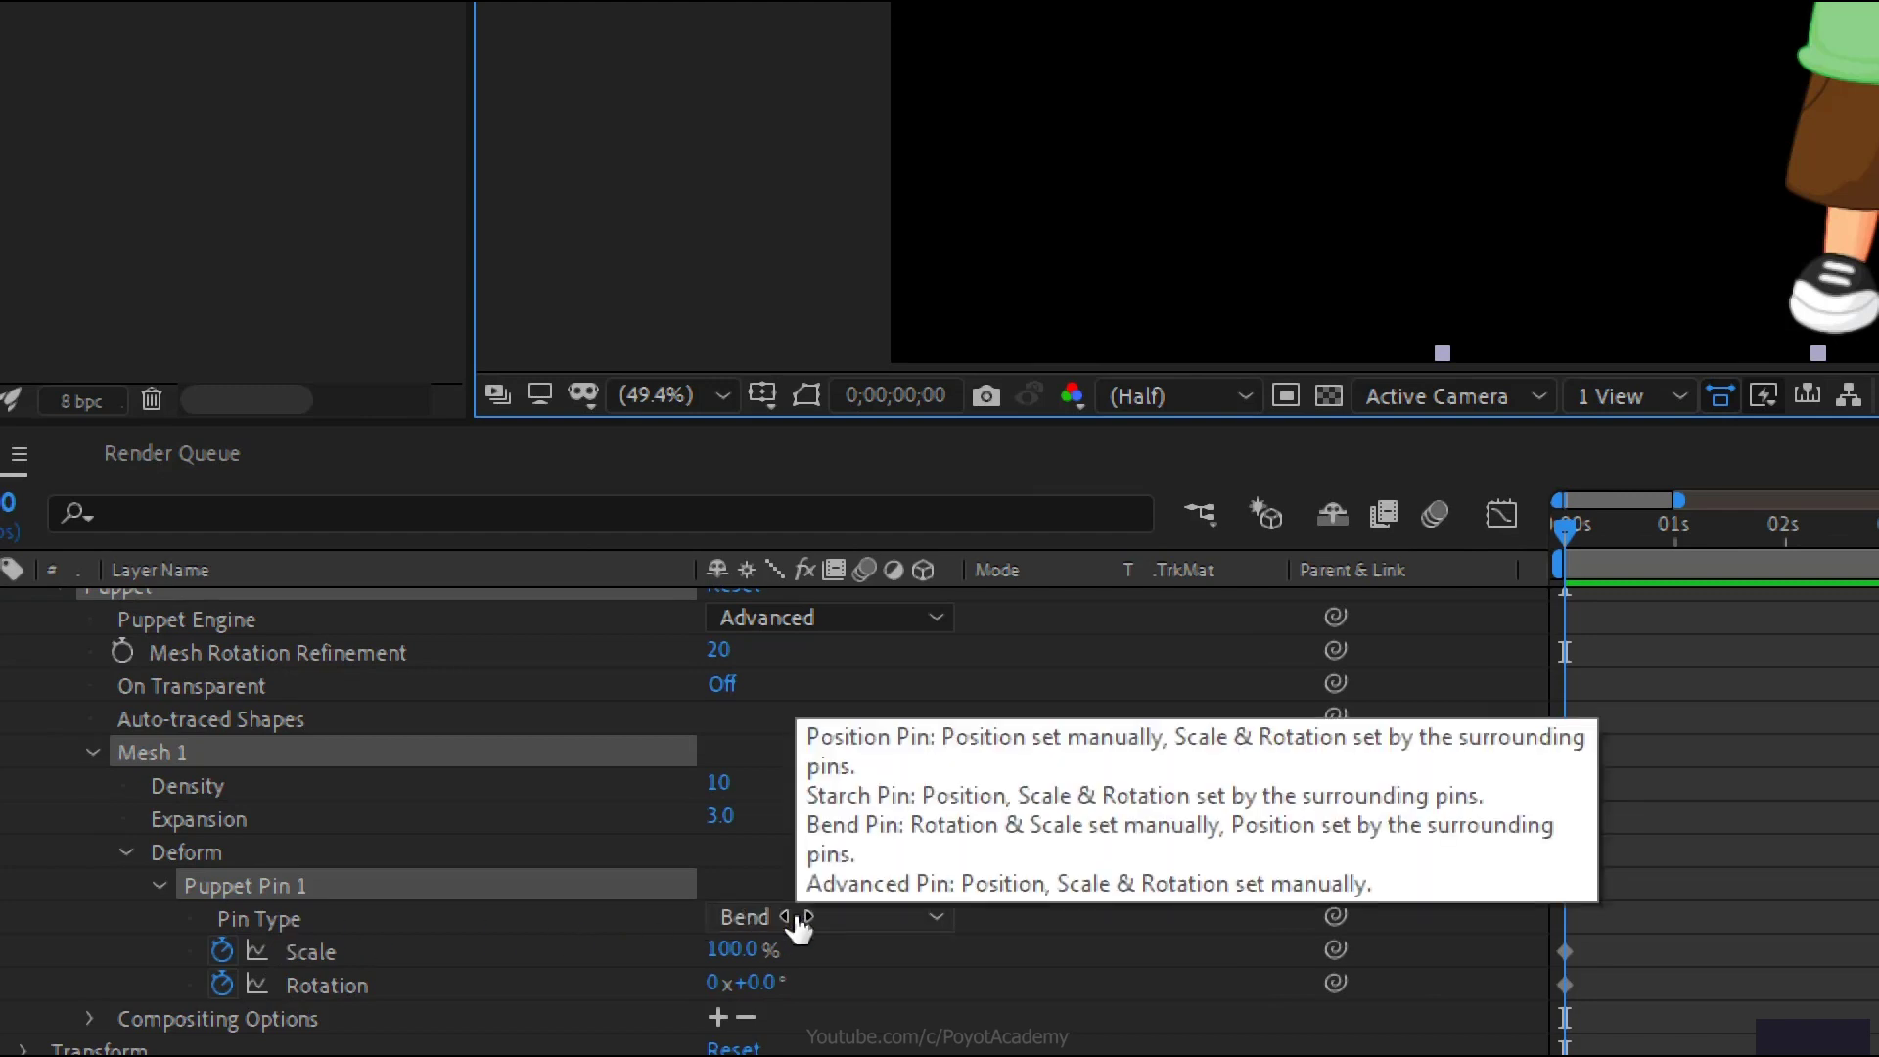
Try the Position pin type on the wrist pin, moving the pin slightly toward the body, and return its type to Bend.
click(827, 922)
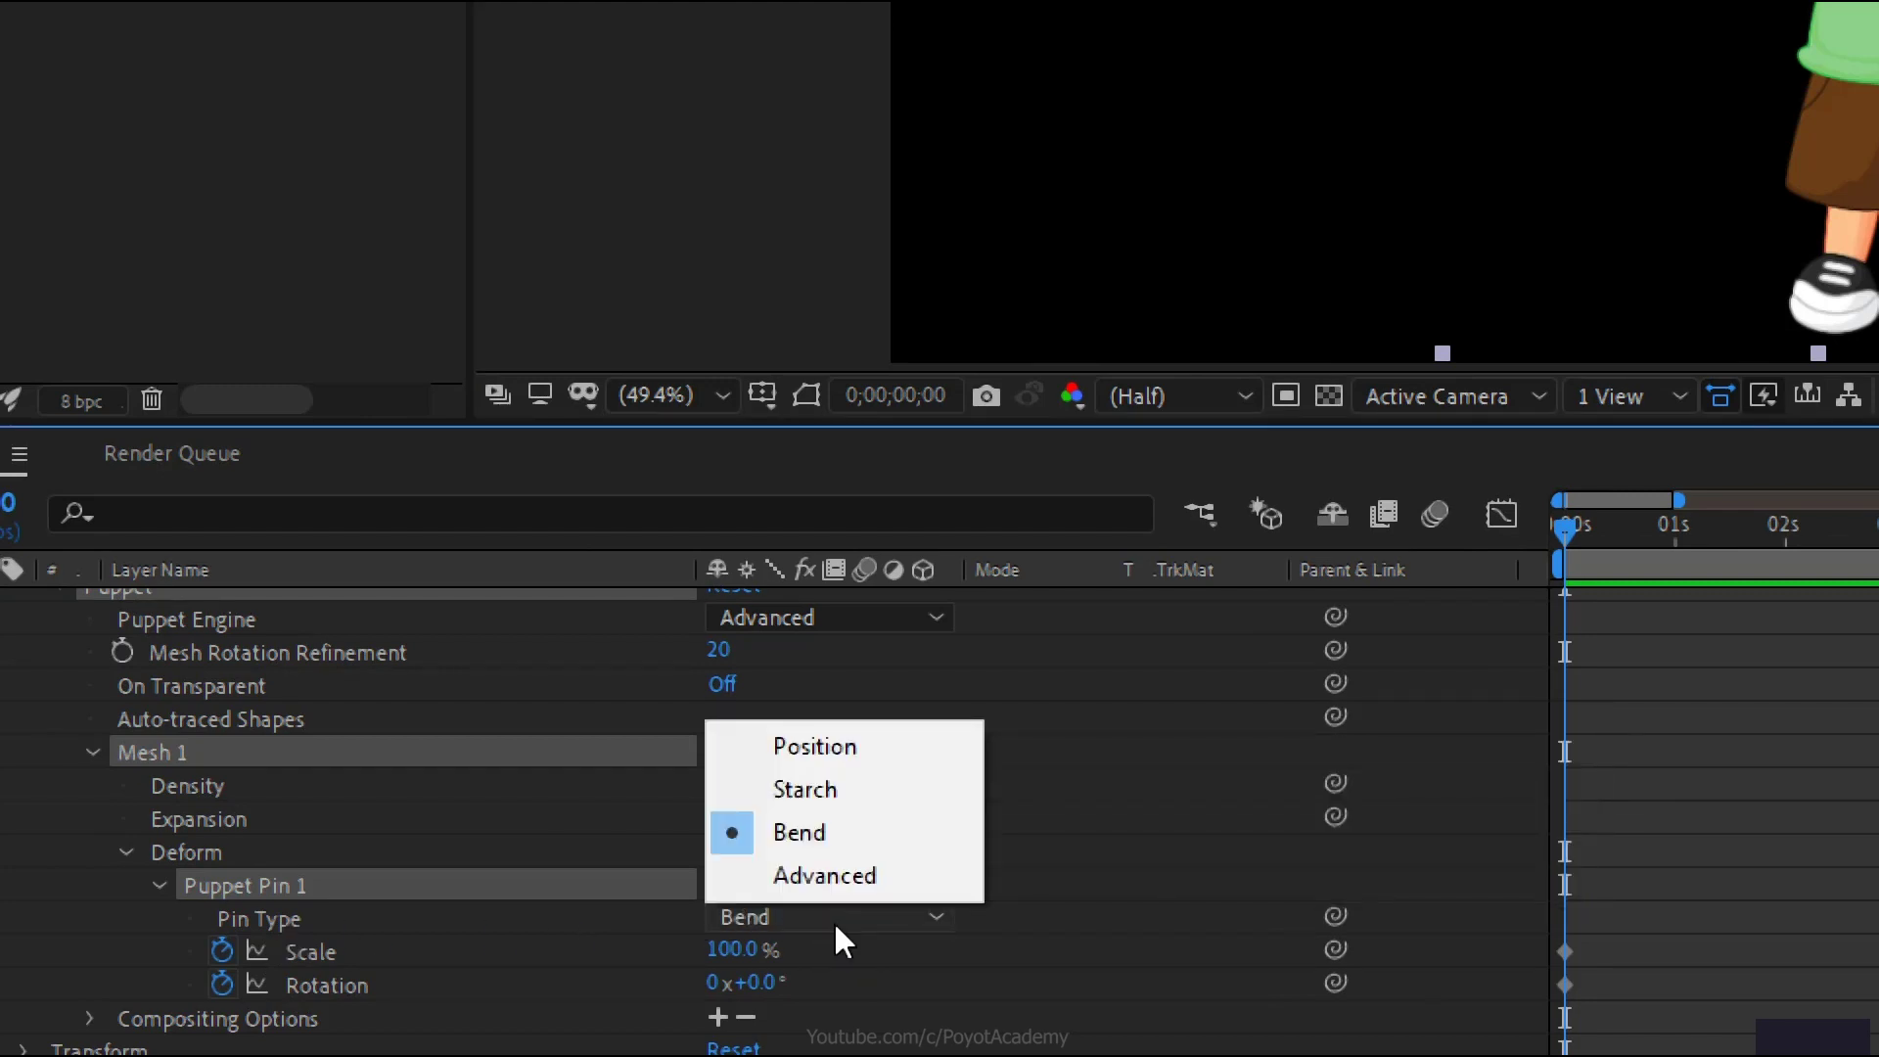
click(830, 754)
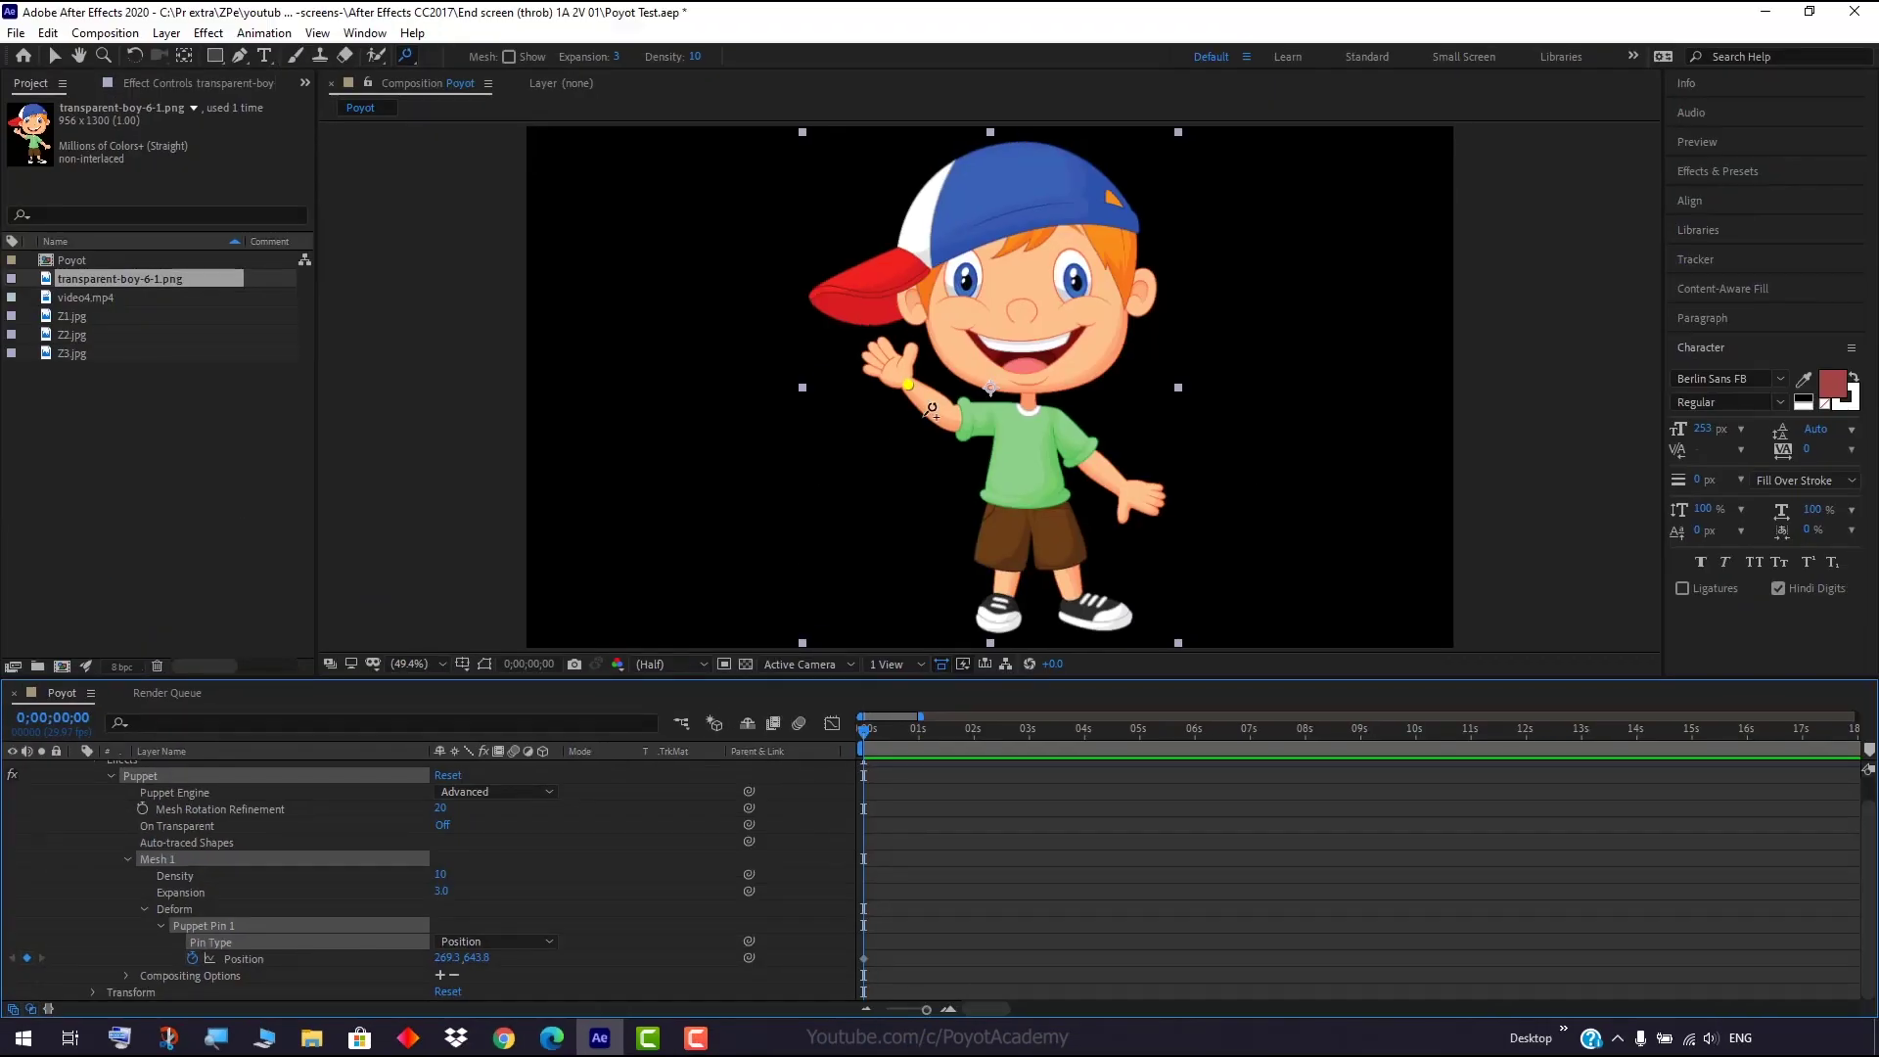
click(911, 391)
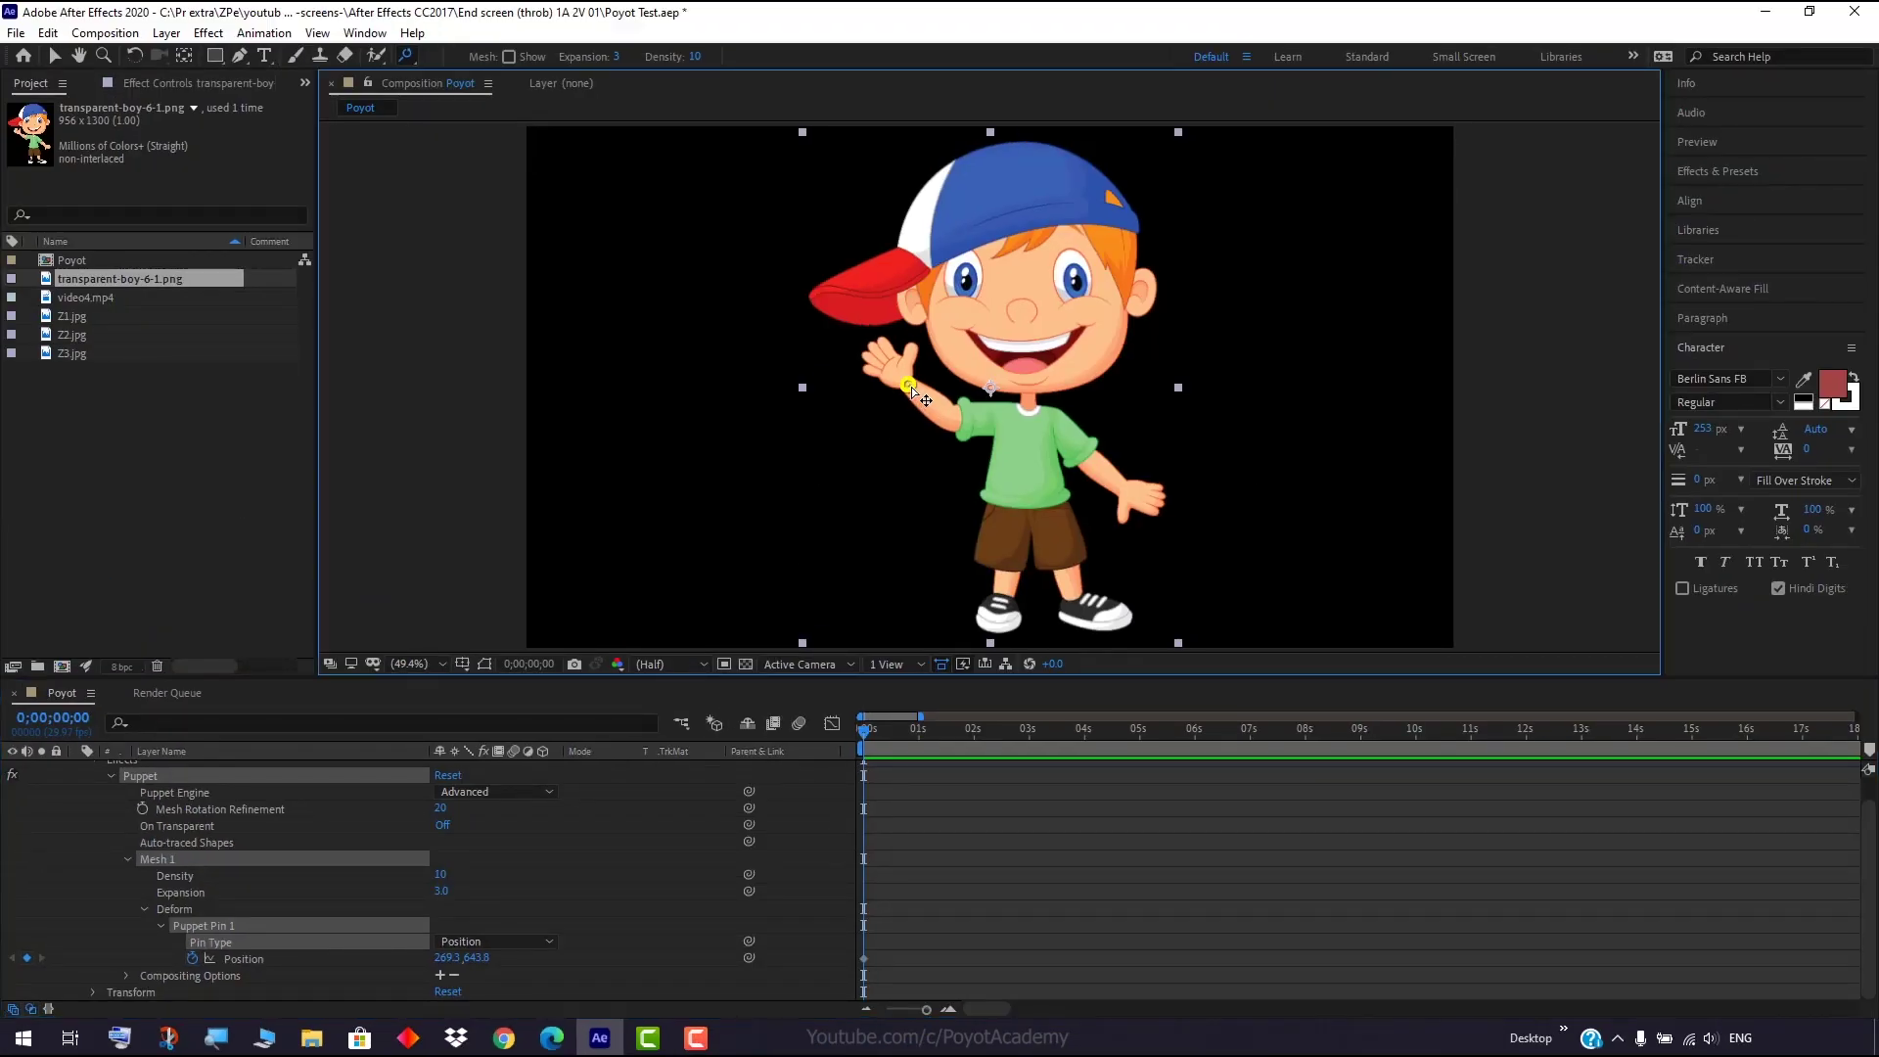
drag(910, 386, 916, 392)
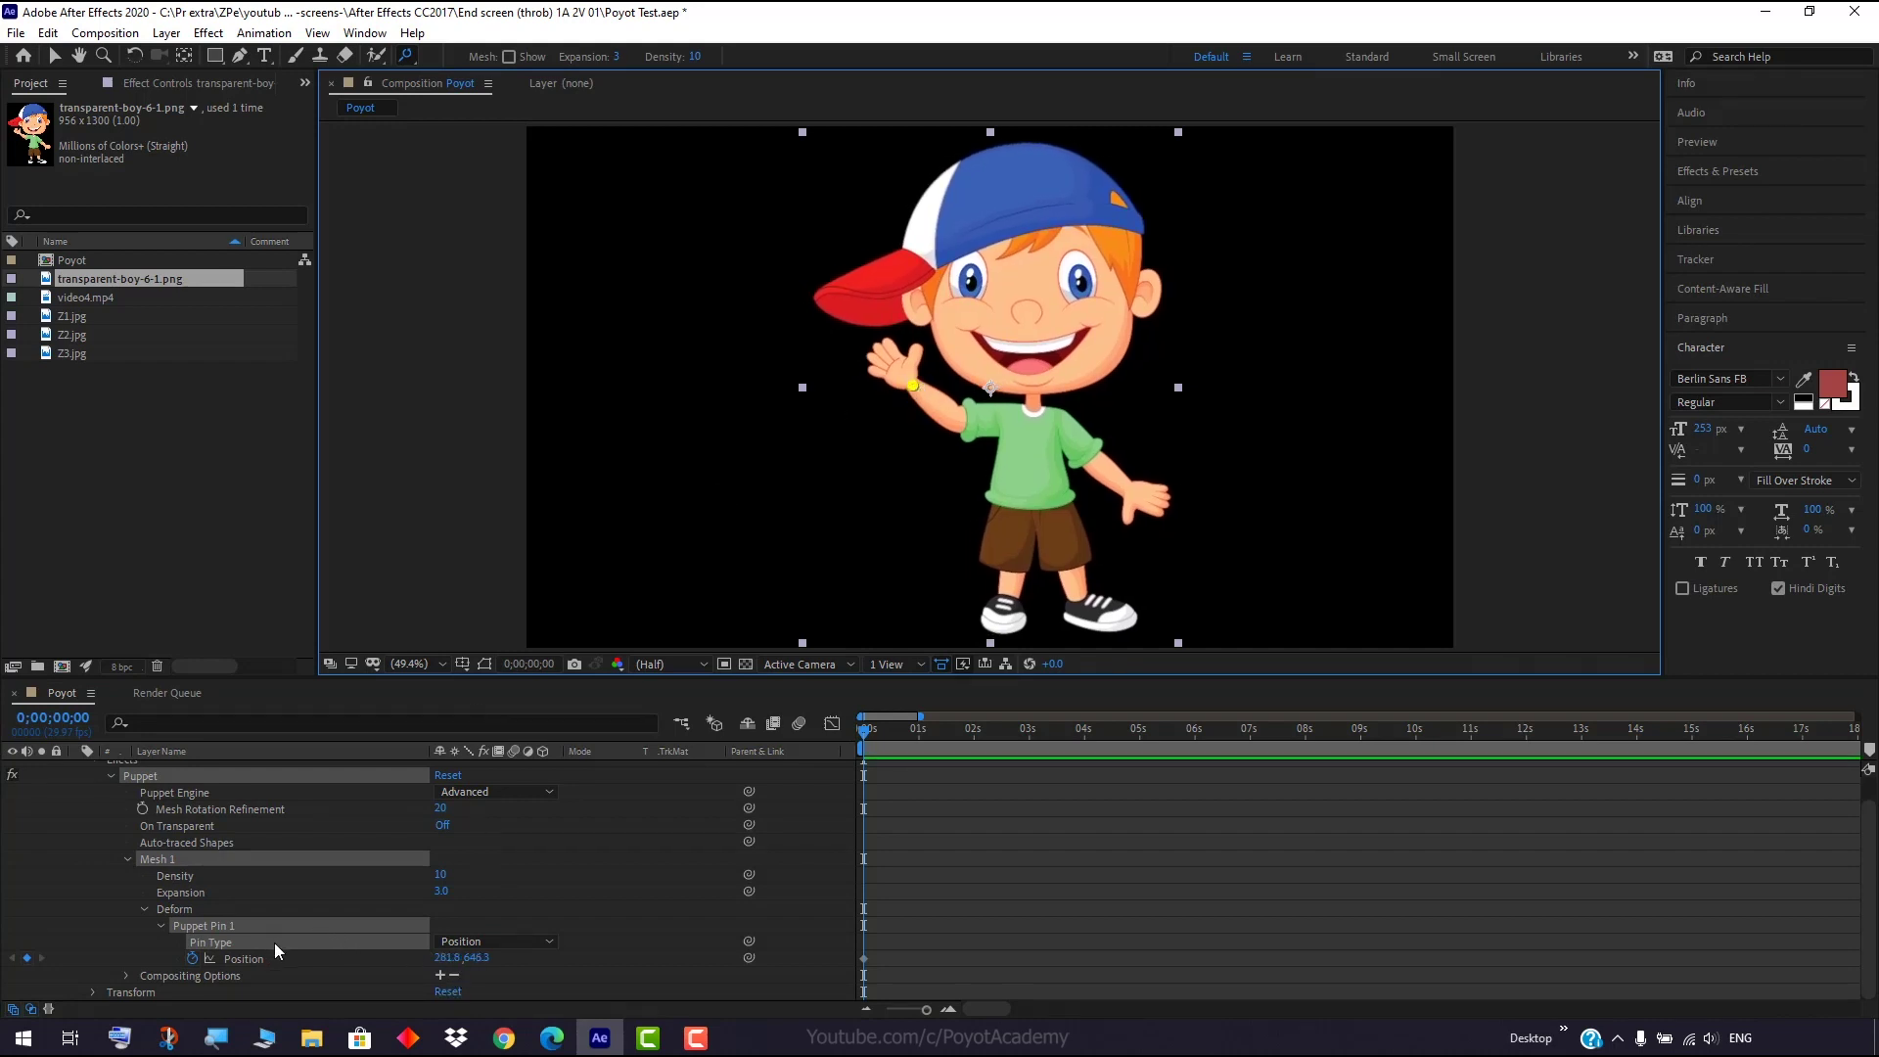
click(414, 55)
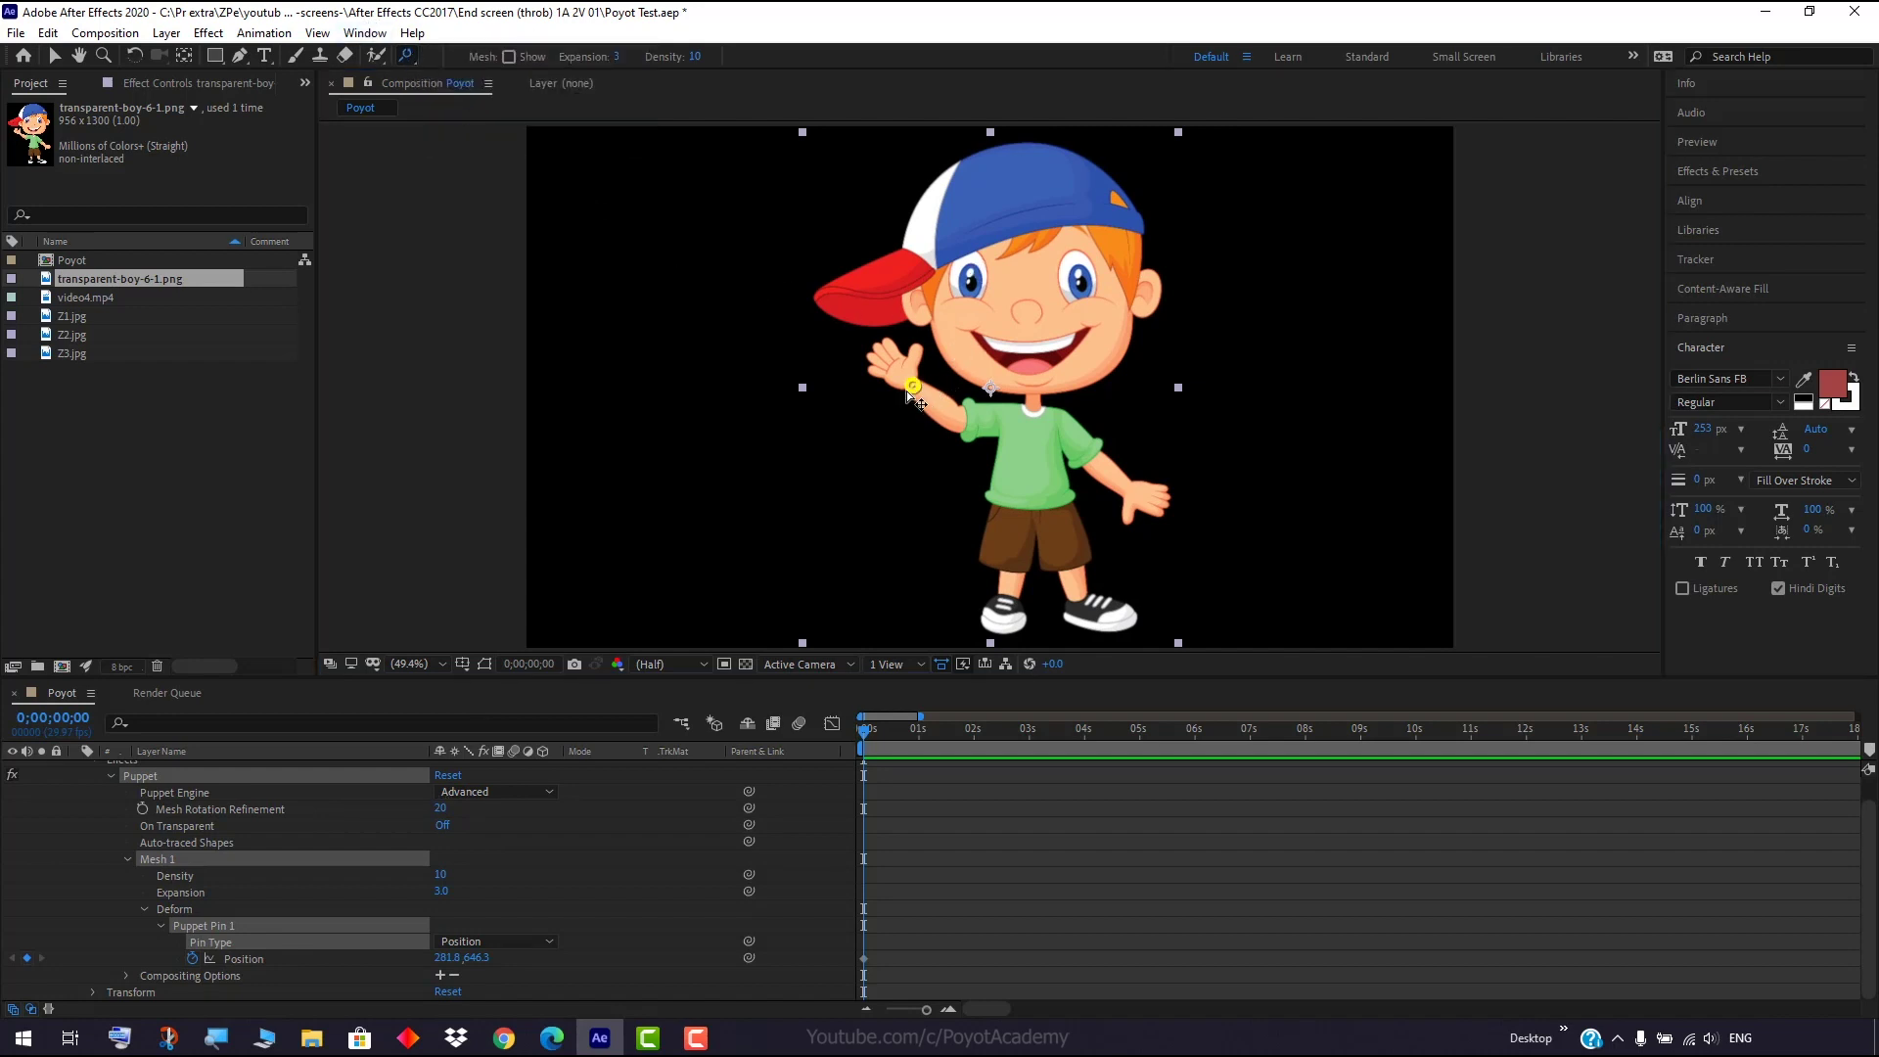
click(526, 943)
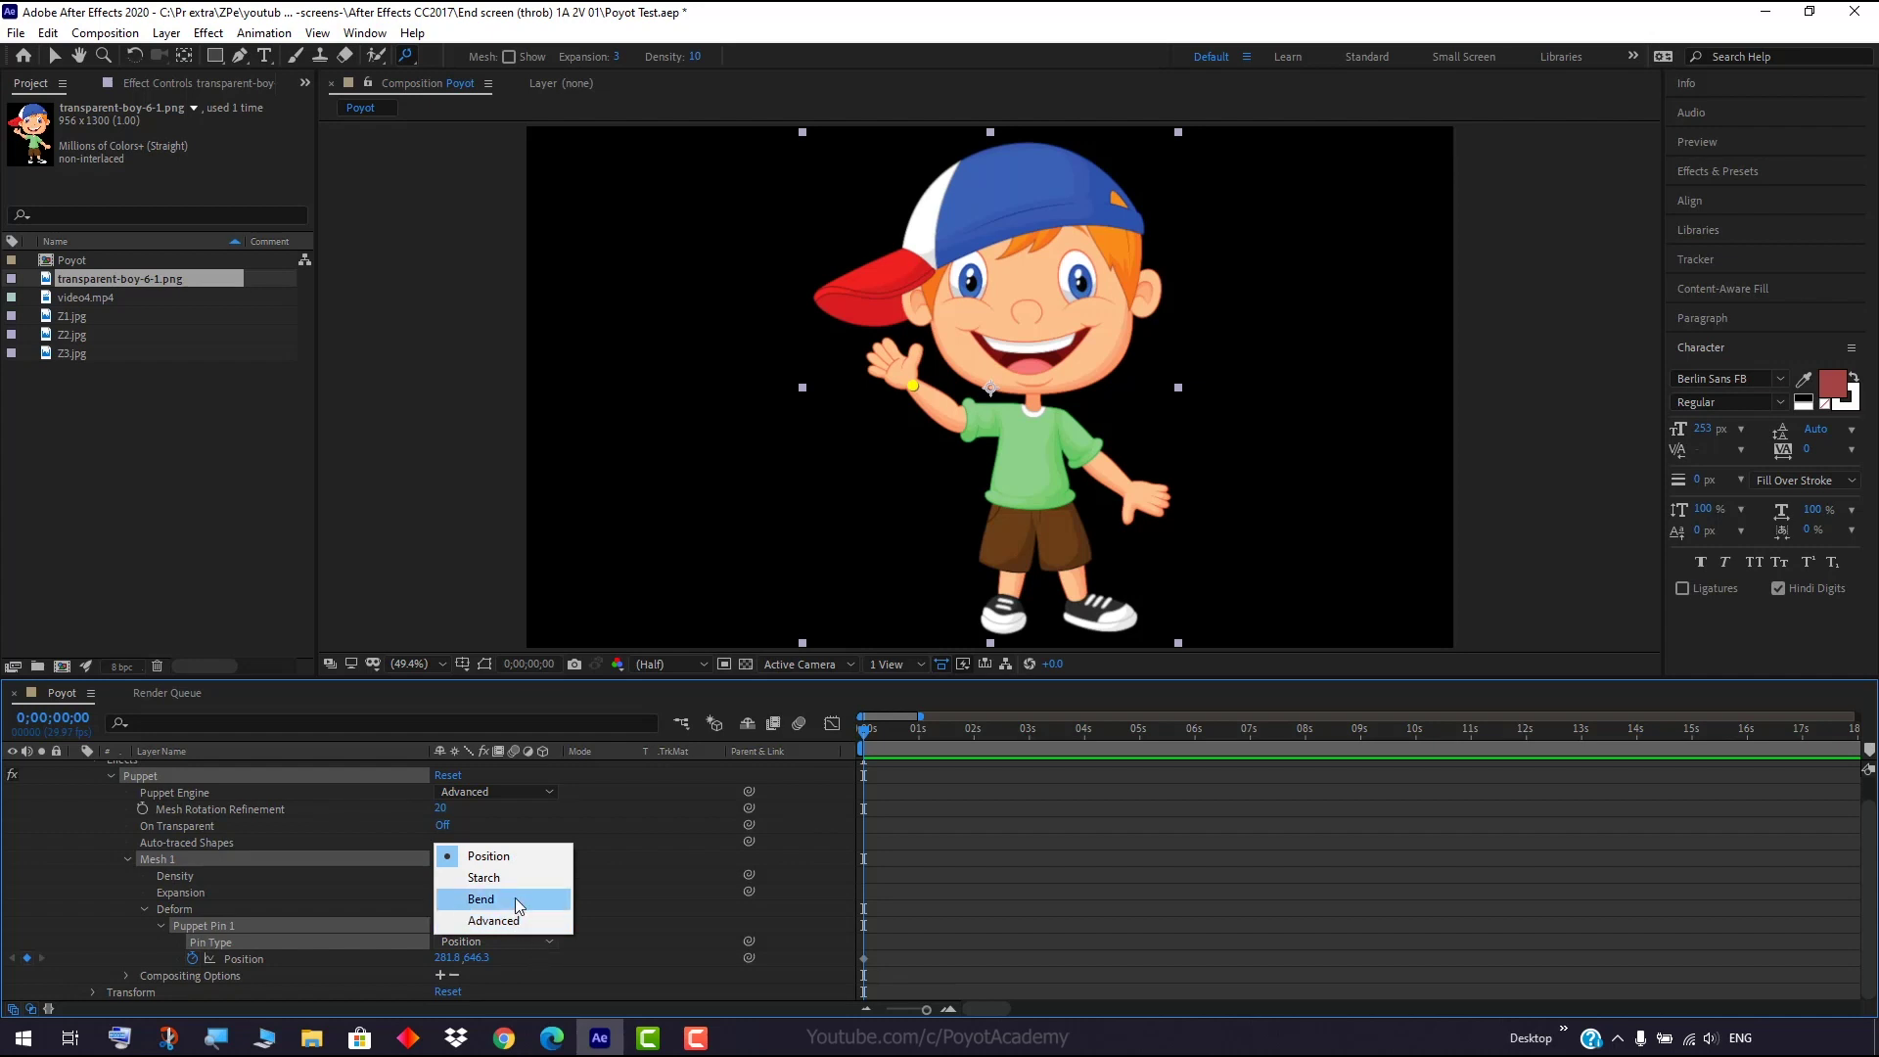
click(515, 897)
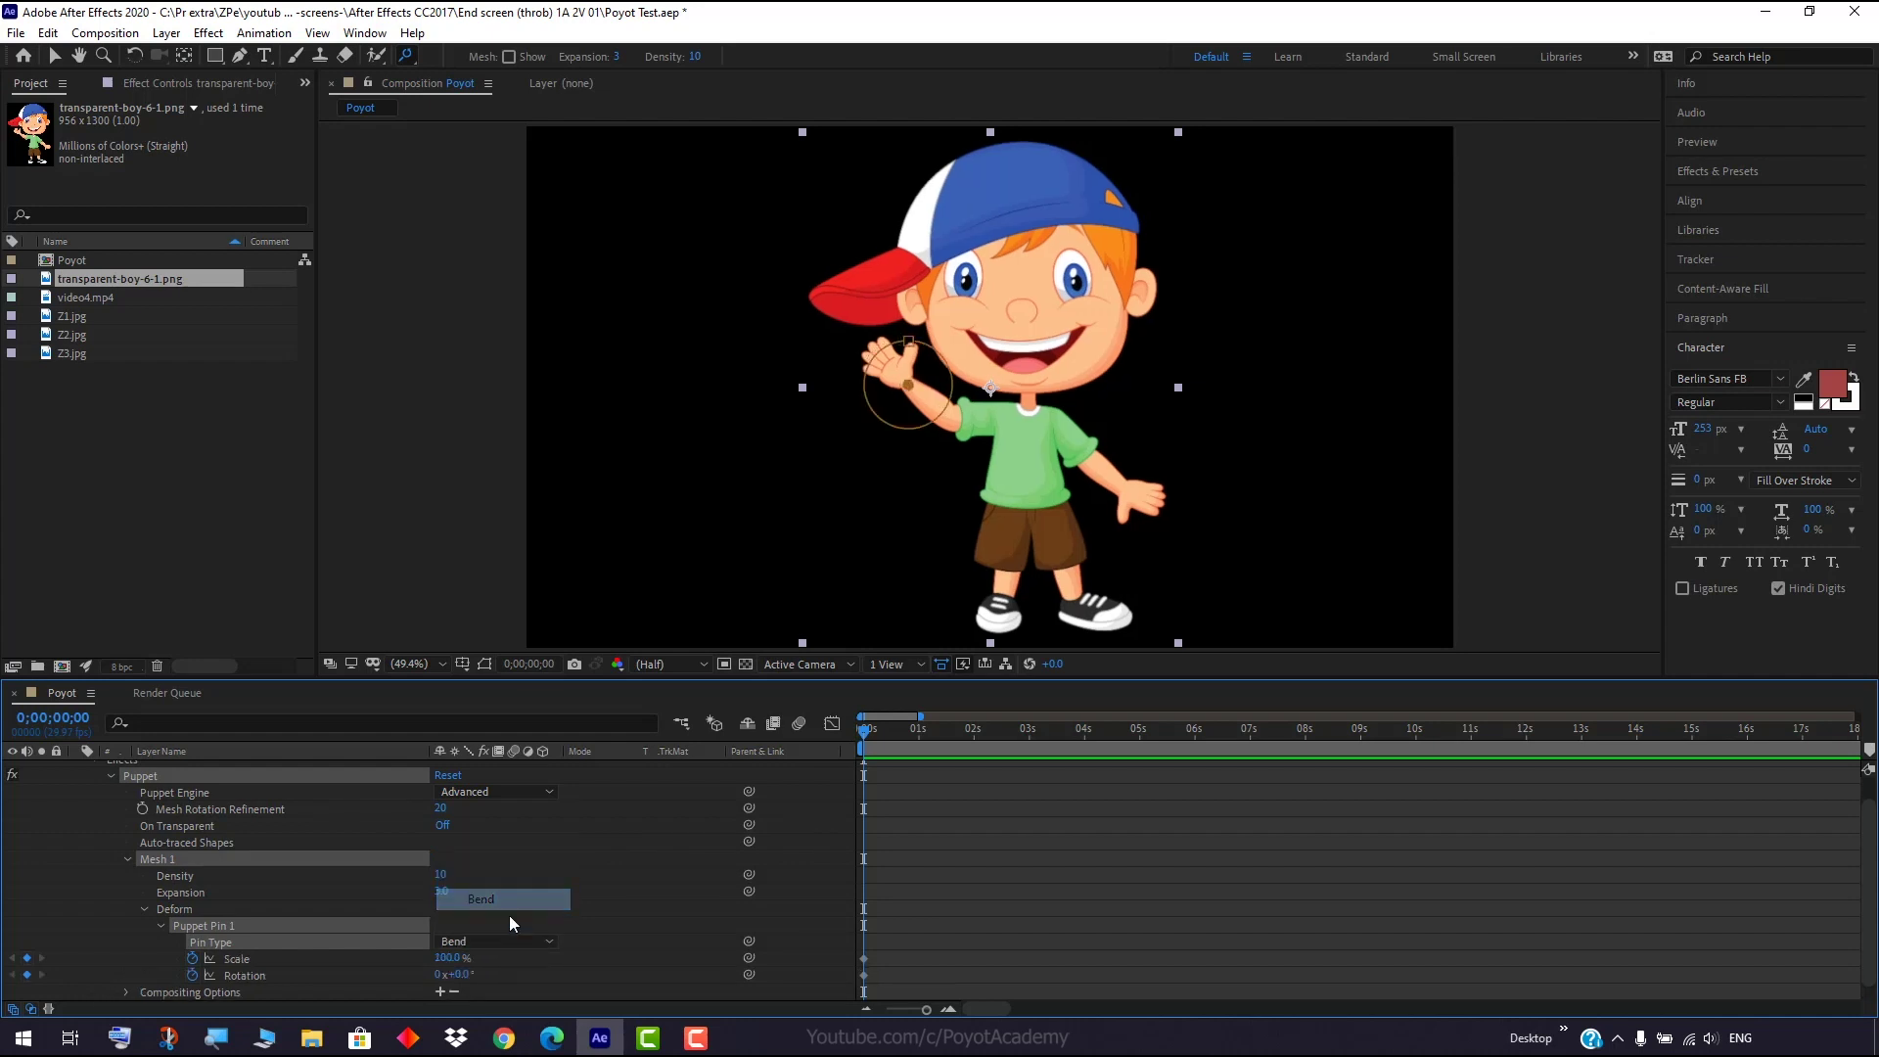
Add two more bend pins, one at the raised arm's elbow and one on the shirt beside the collar.
click(954, 420)
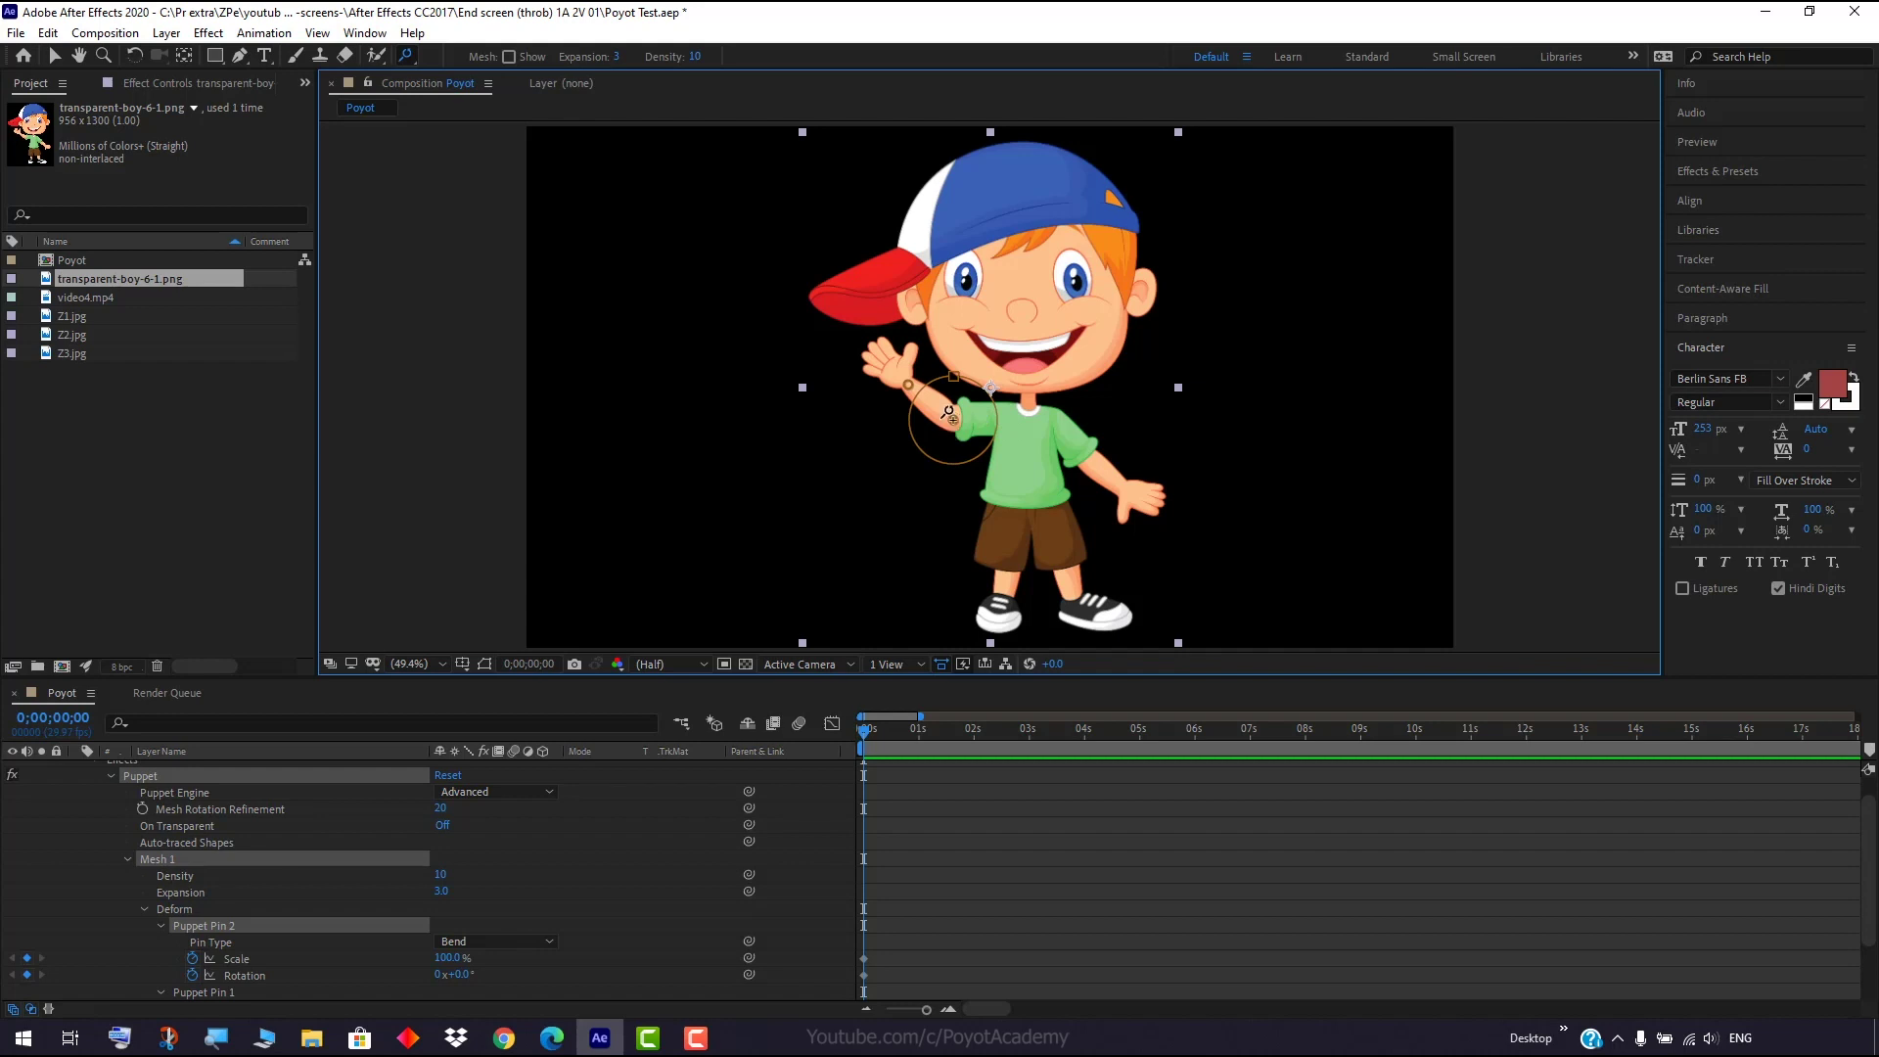
click(1011, 409)
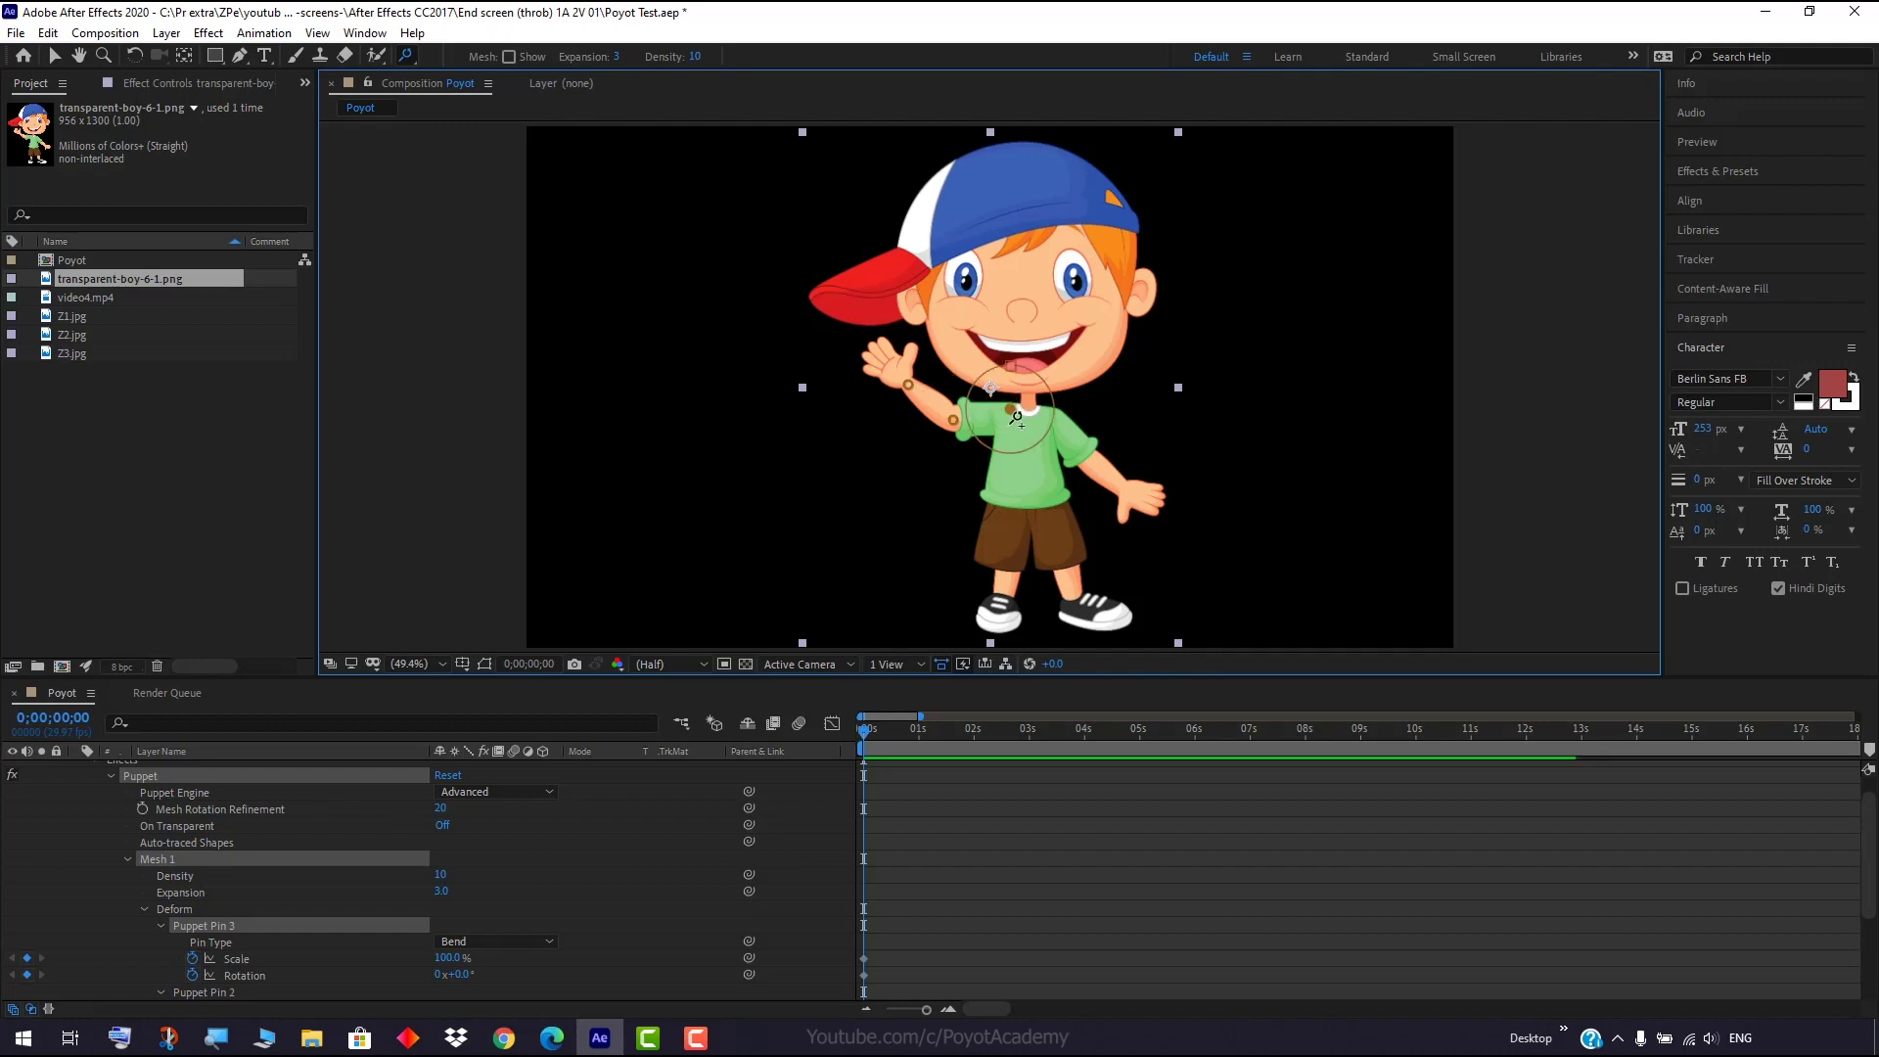
Try rotating the raised hand with the wrist's bend pin and undo the rotation.
click(907, 384)
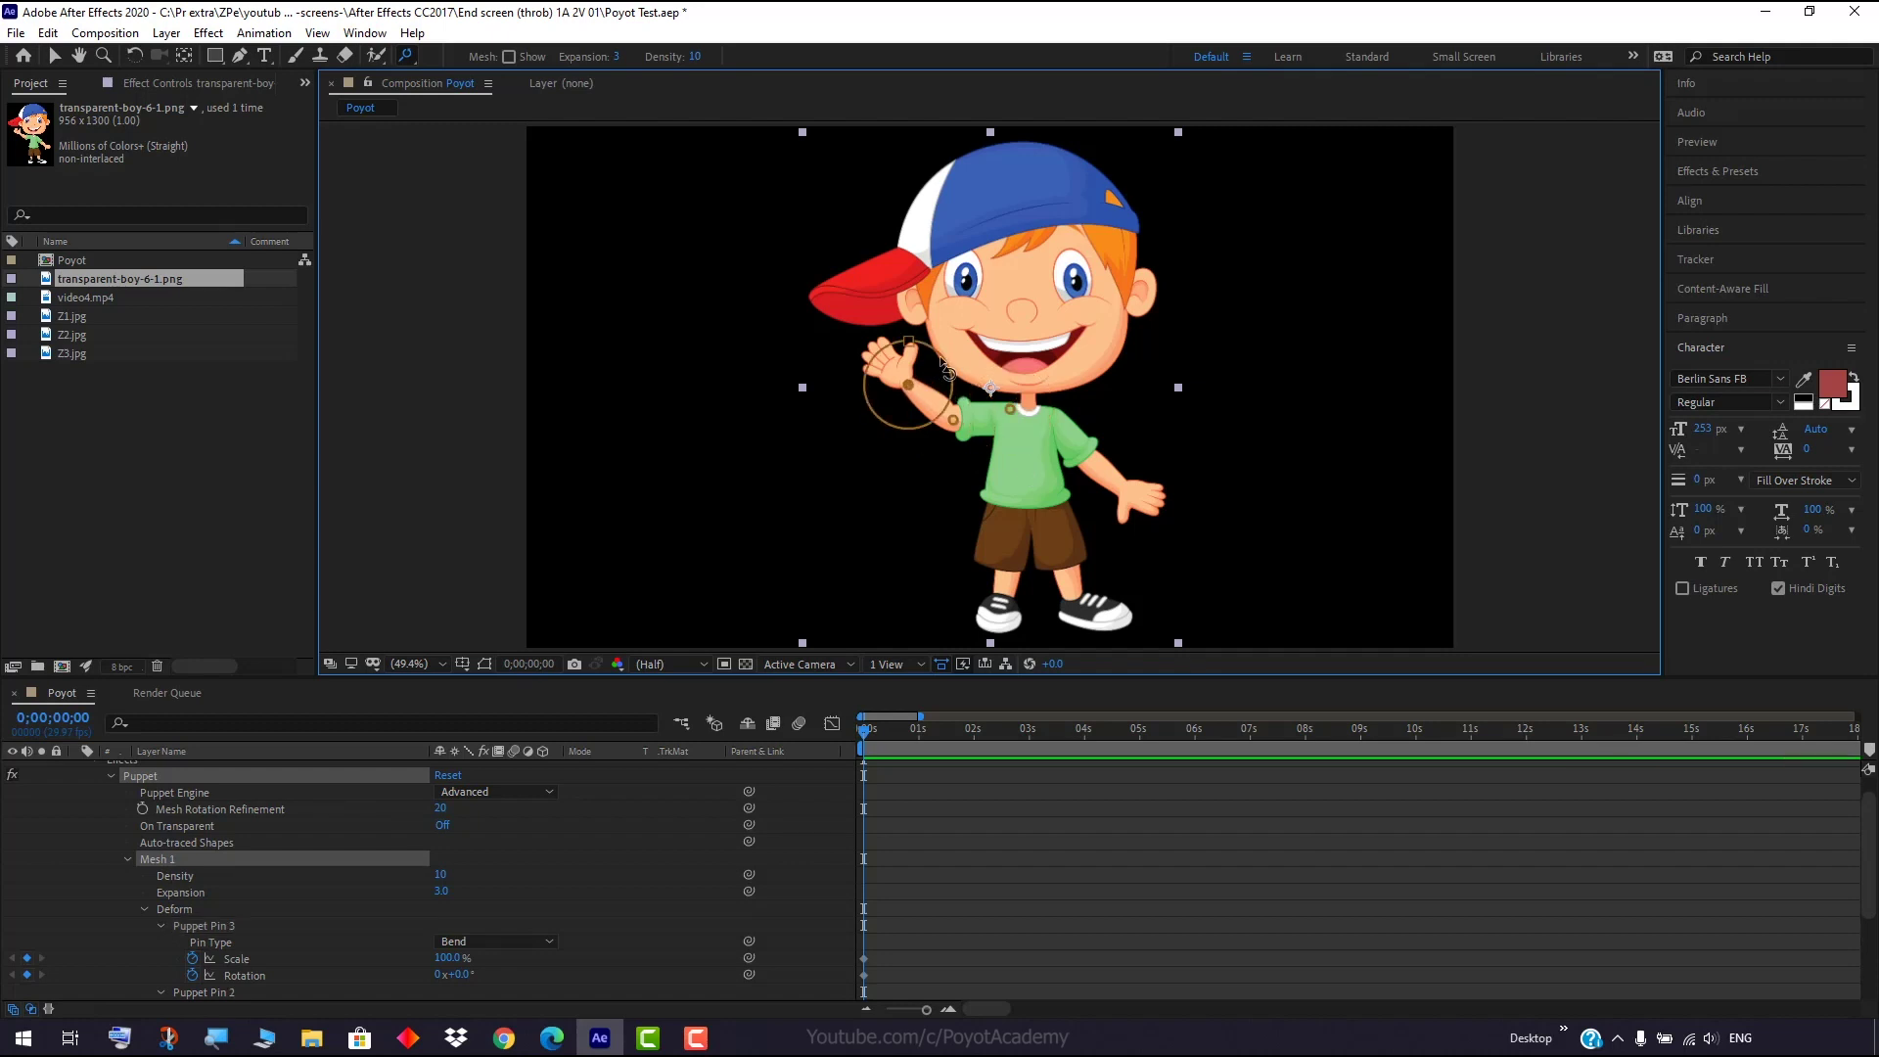
drag(942, 360, 908, 341)
key(ctrl+z)
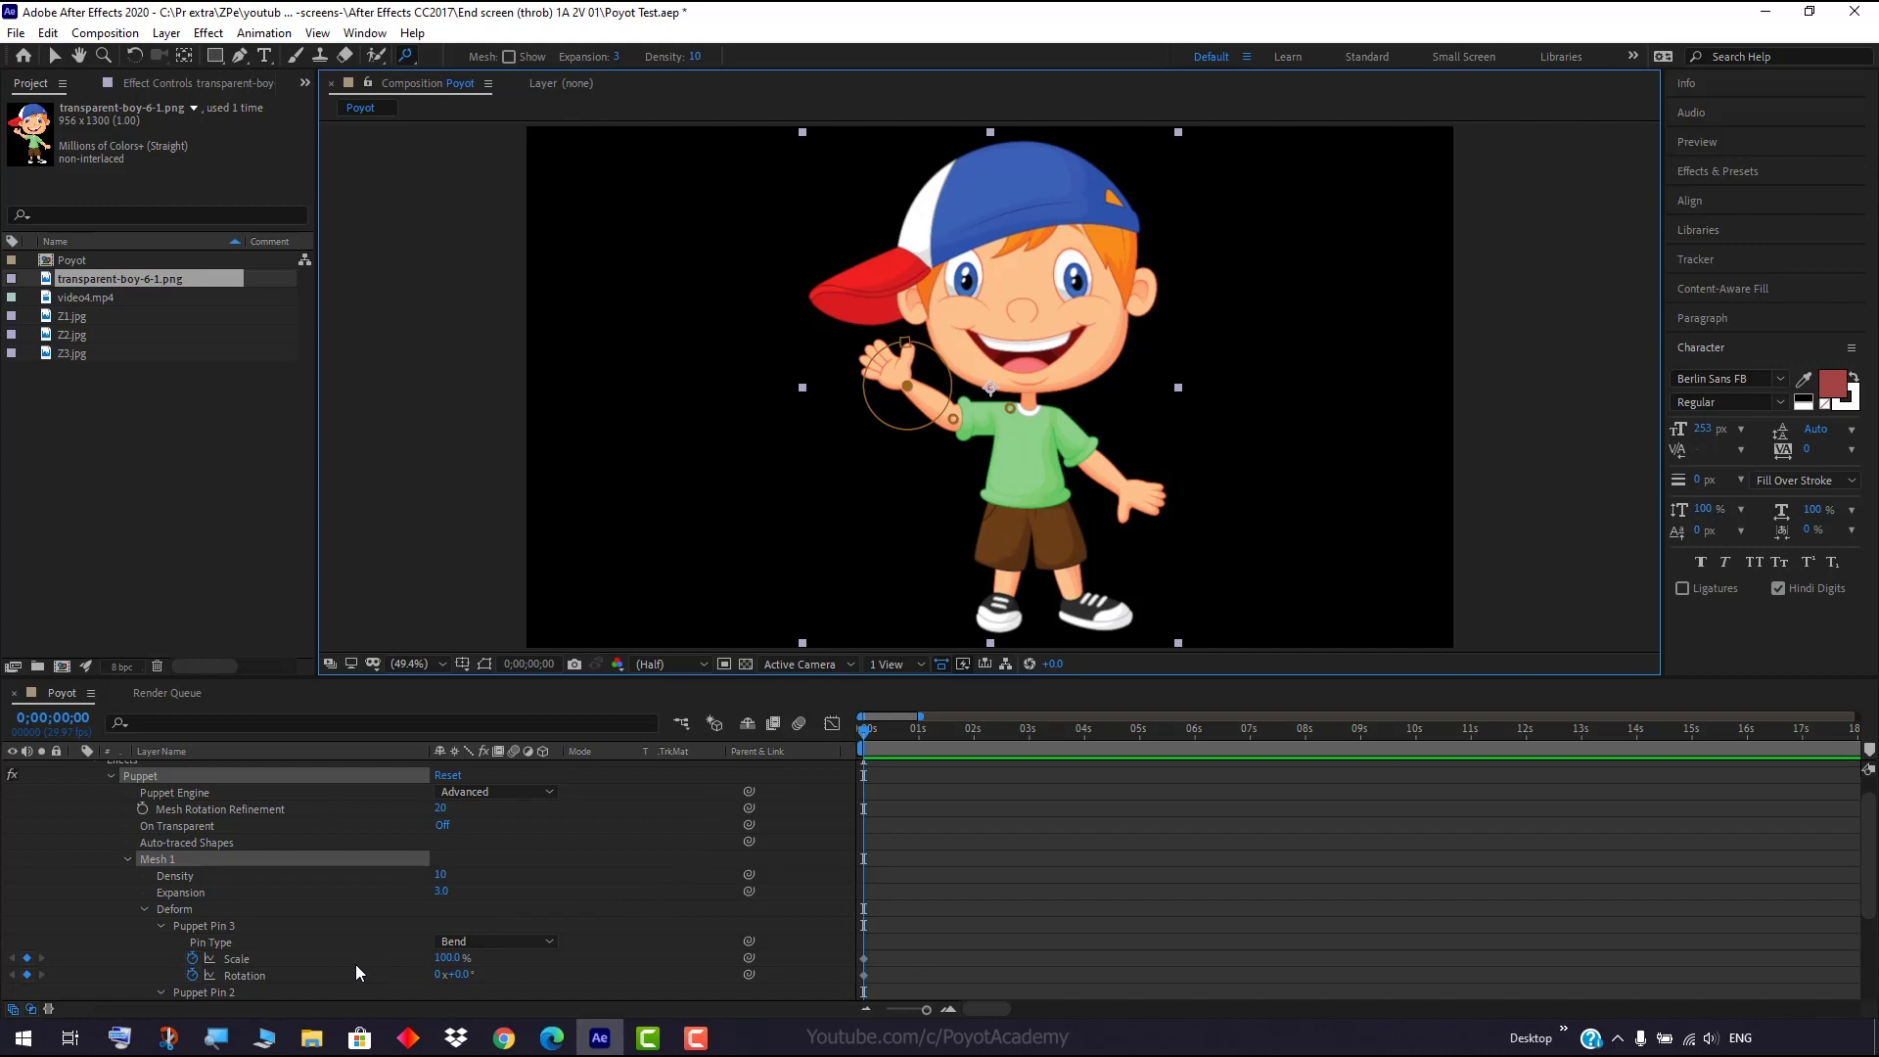
Reset the Scale and Rotation of Puppet Pin 3 beside the shirt collar.
right_click(255, 961)
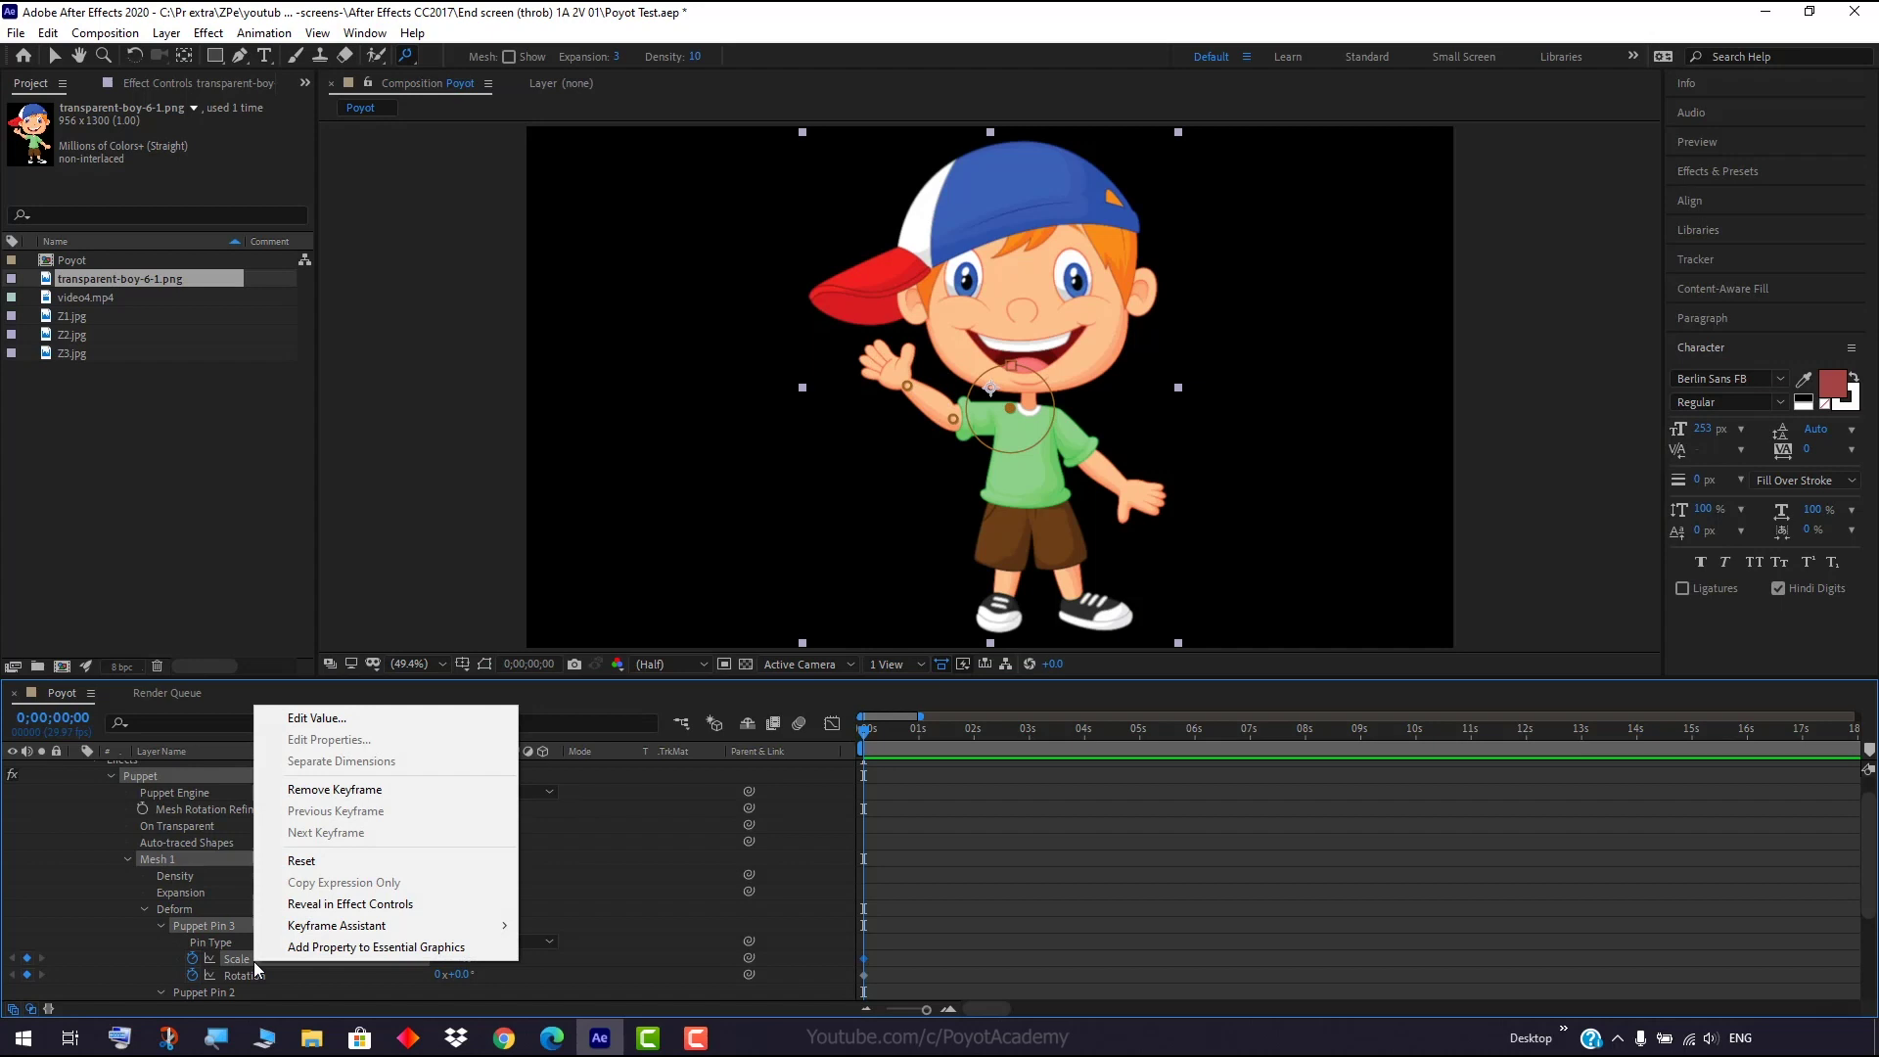
click(320, 862)
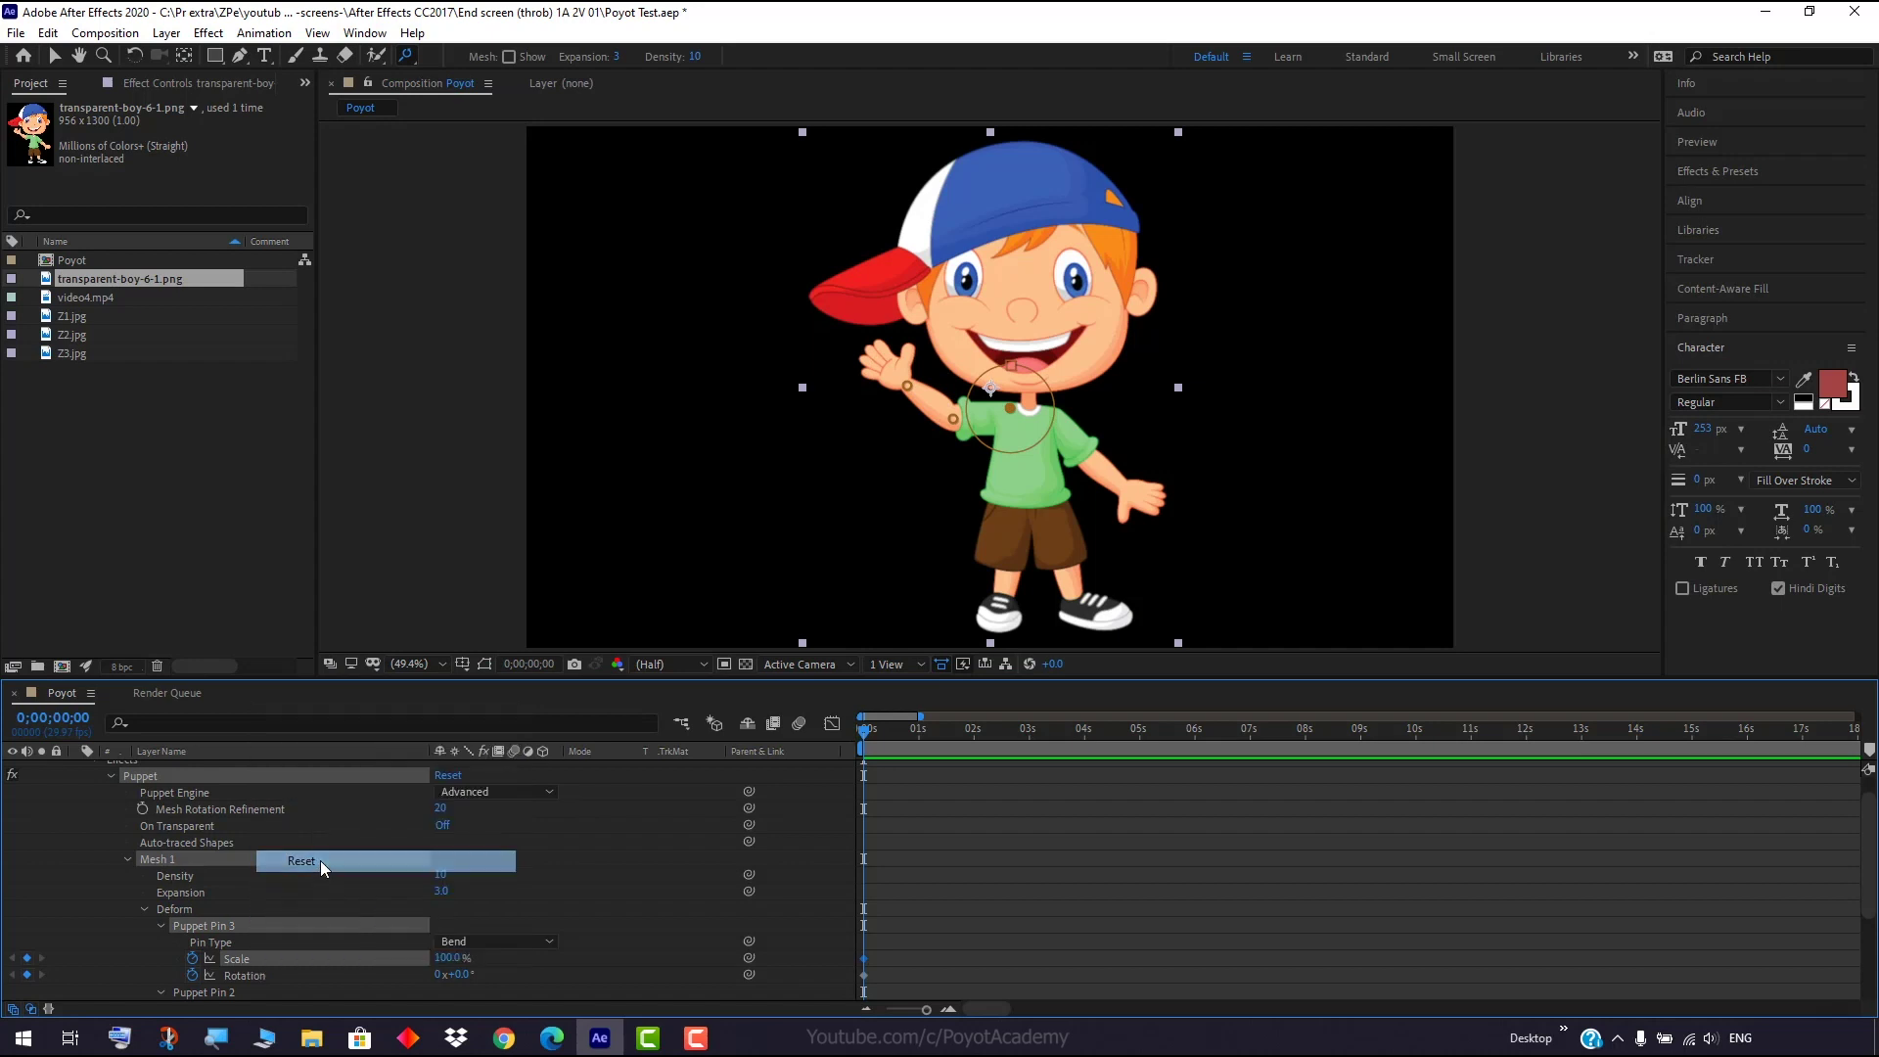
right_click(269, 973)
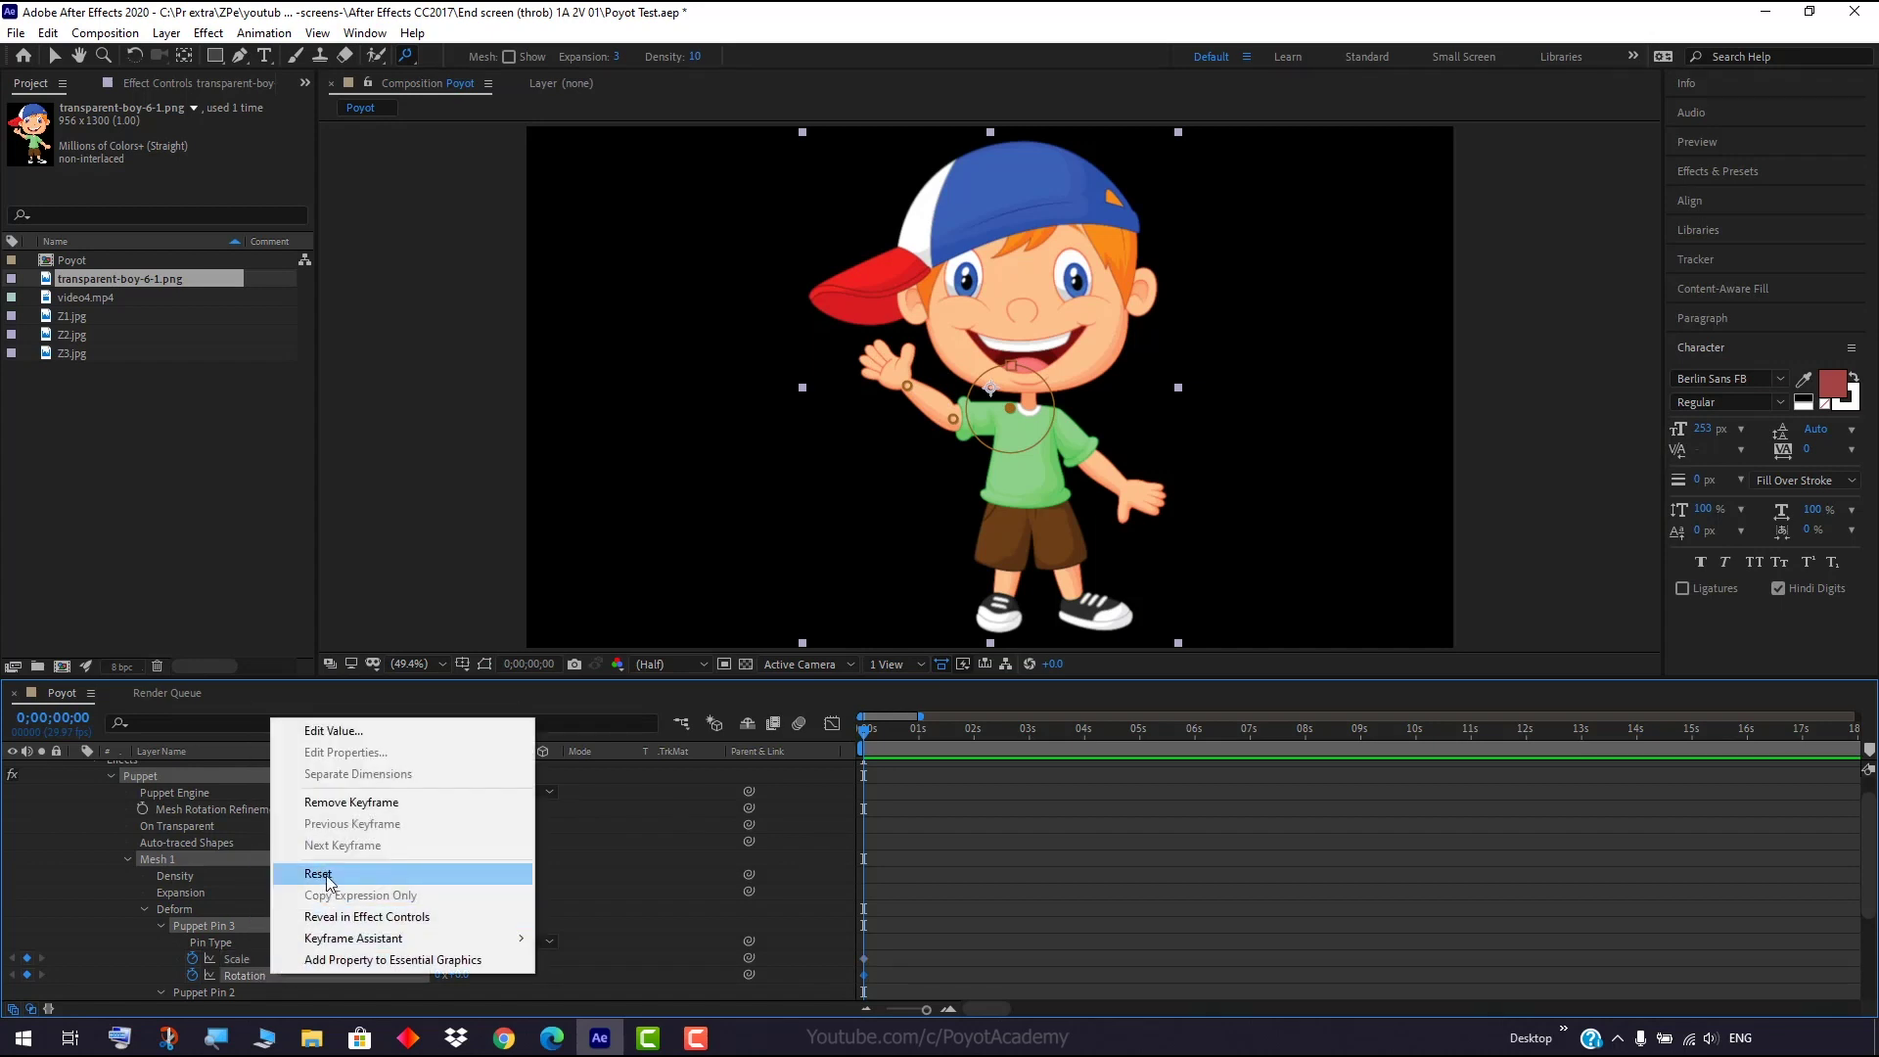
click(327, 876)
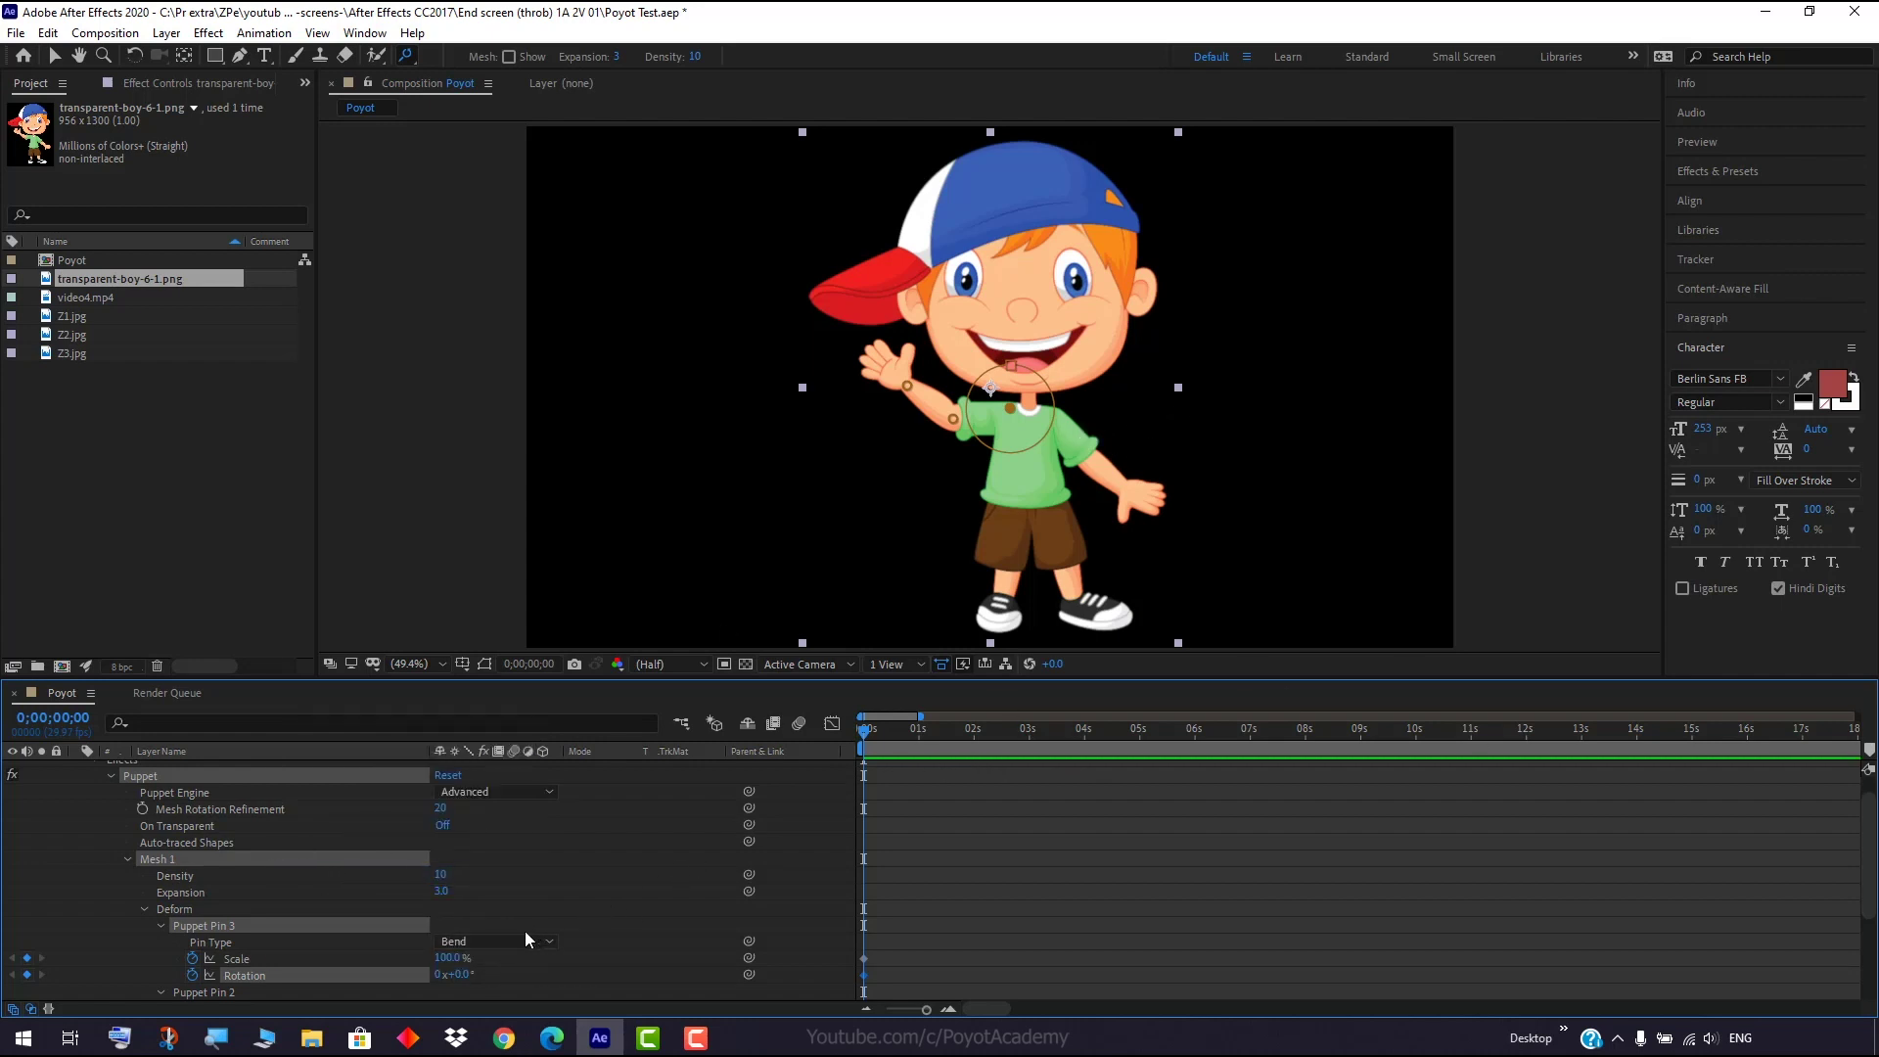
Reset the Rotation and Scale of Puppet Pin 1 on the raised arm's wrist.
click(955, 424)
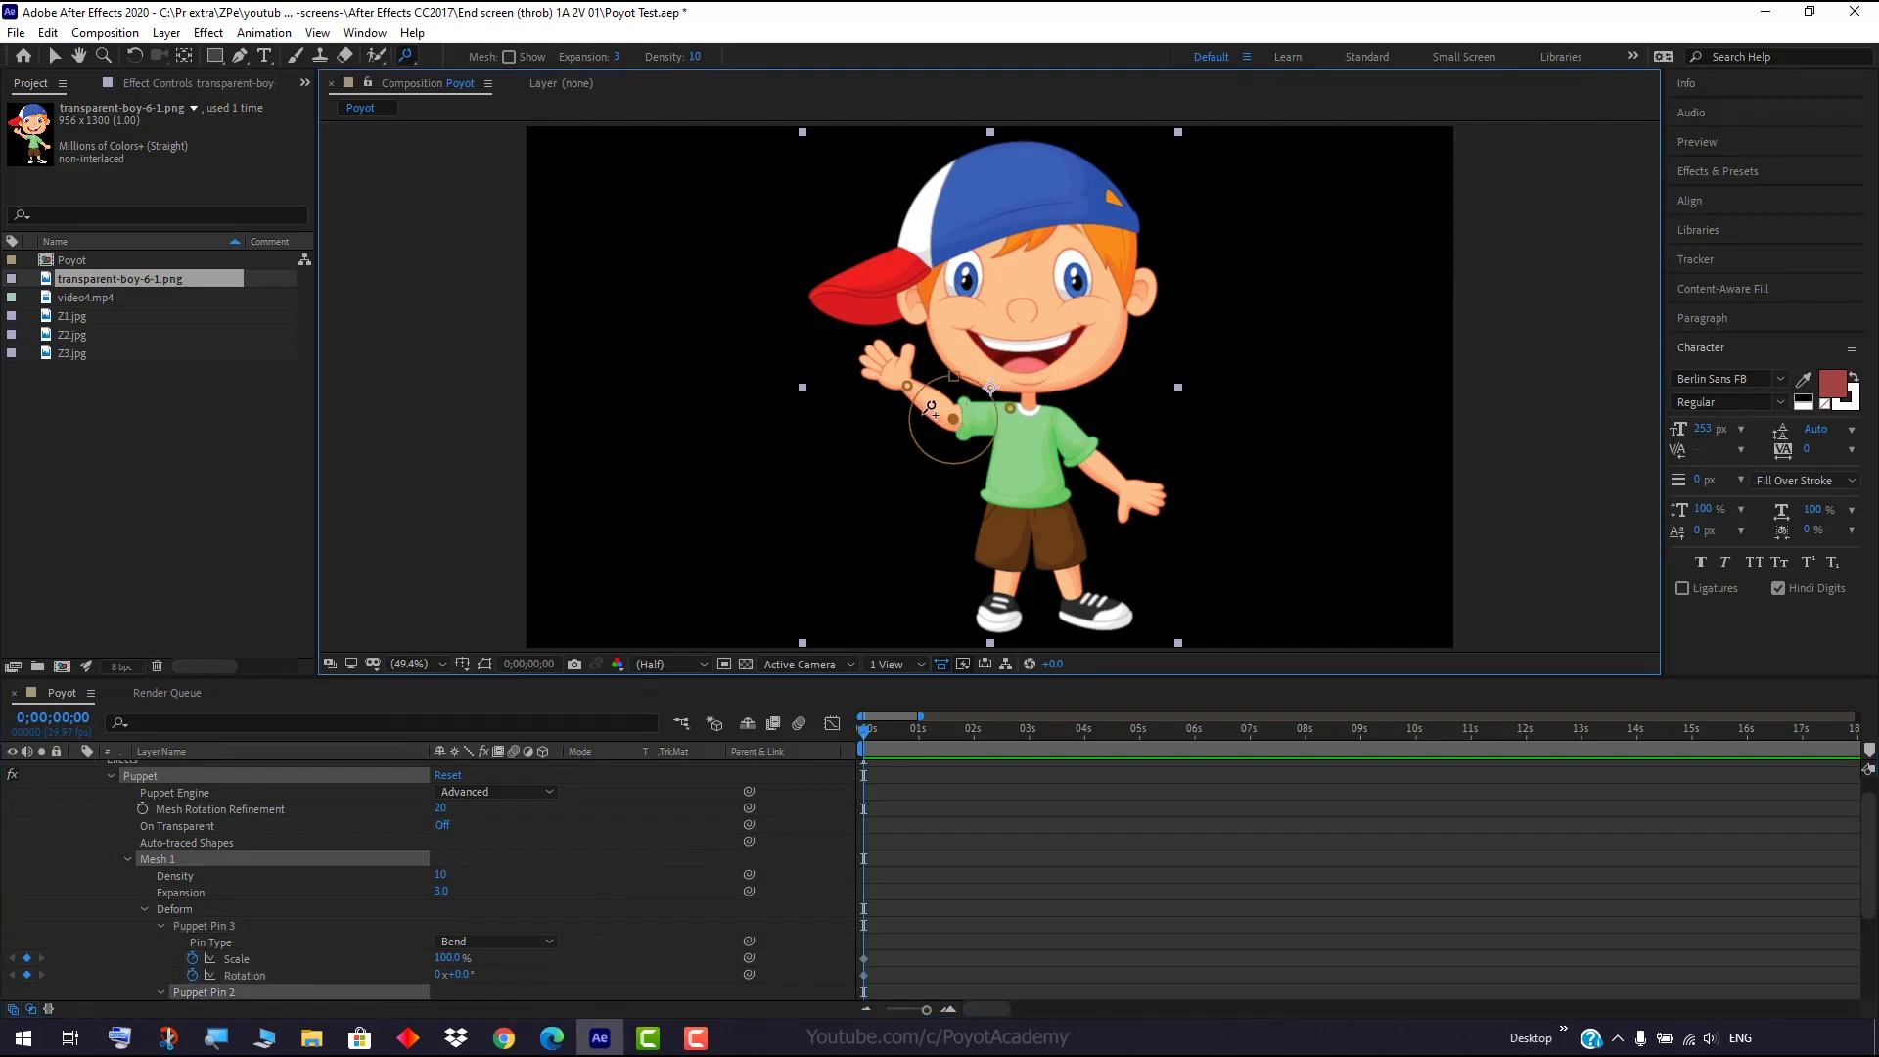
click(908, 385)
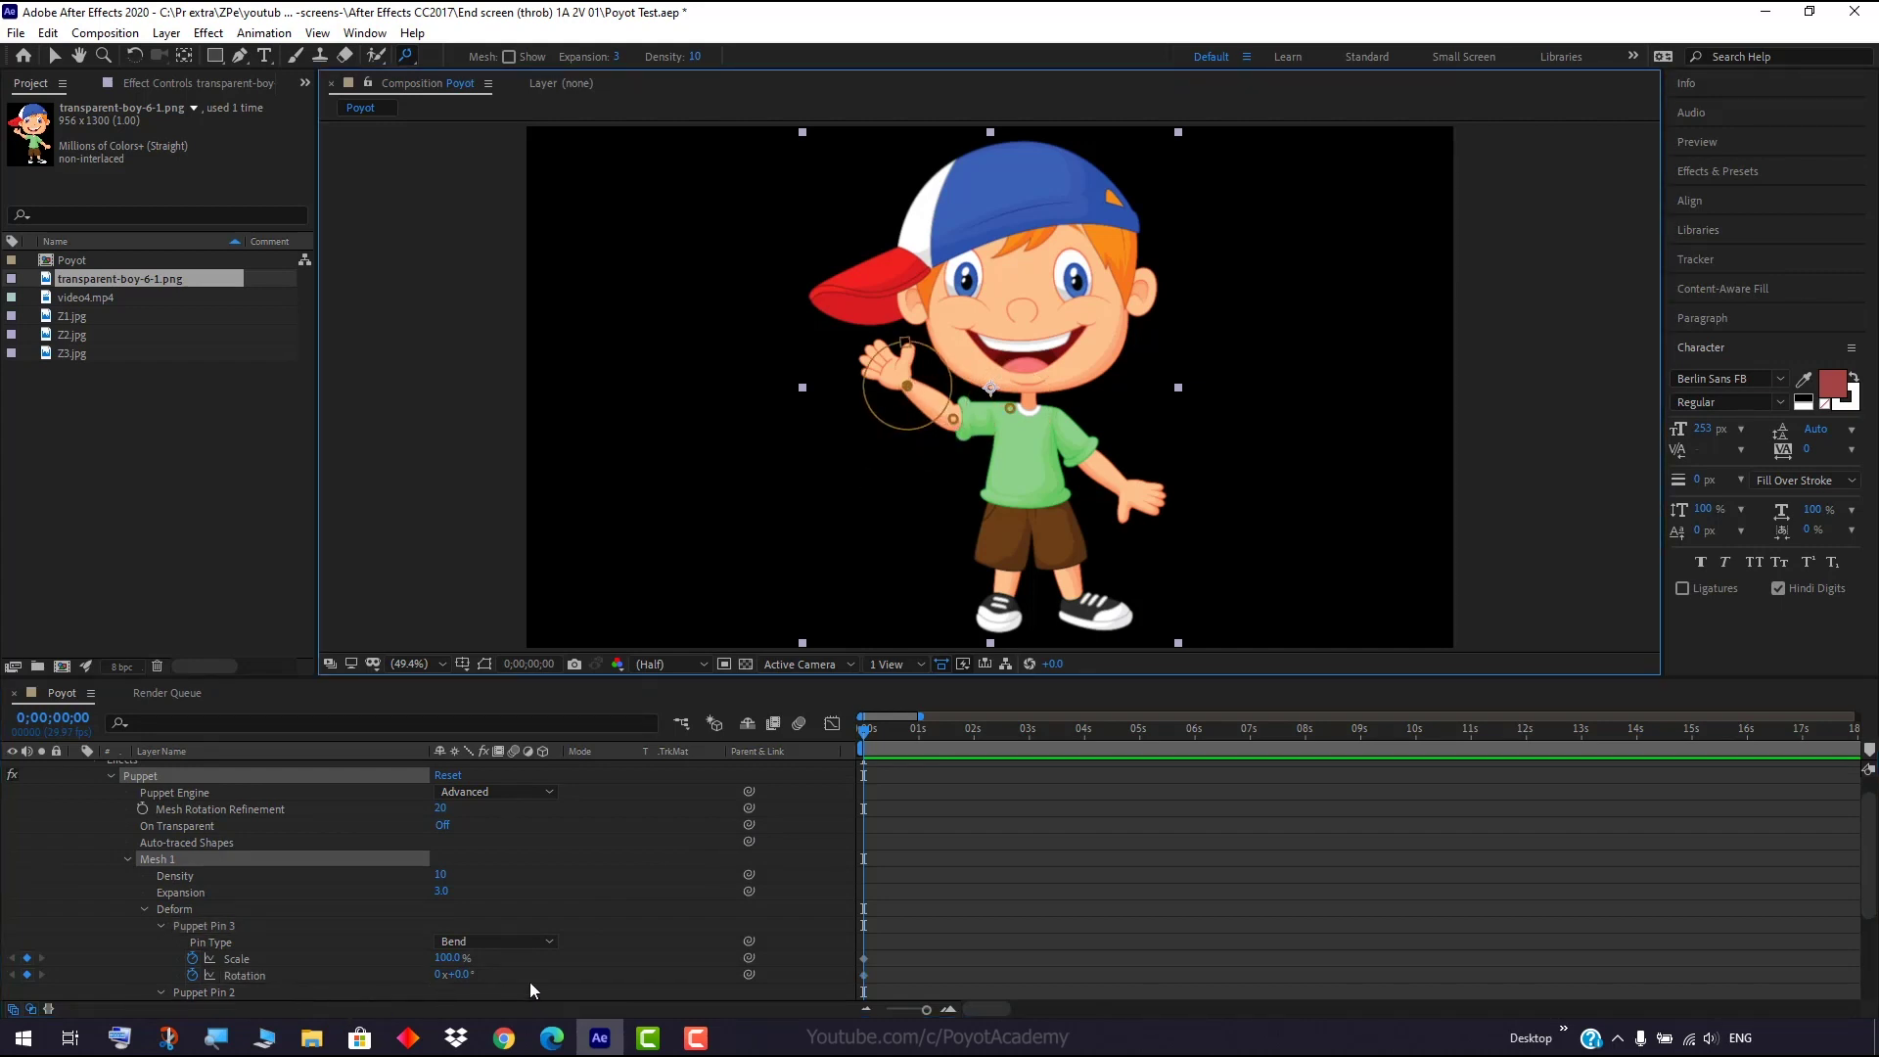
scroll(598, 977, down, 3)
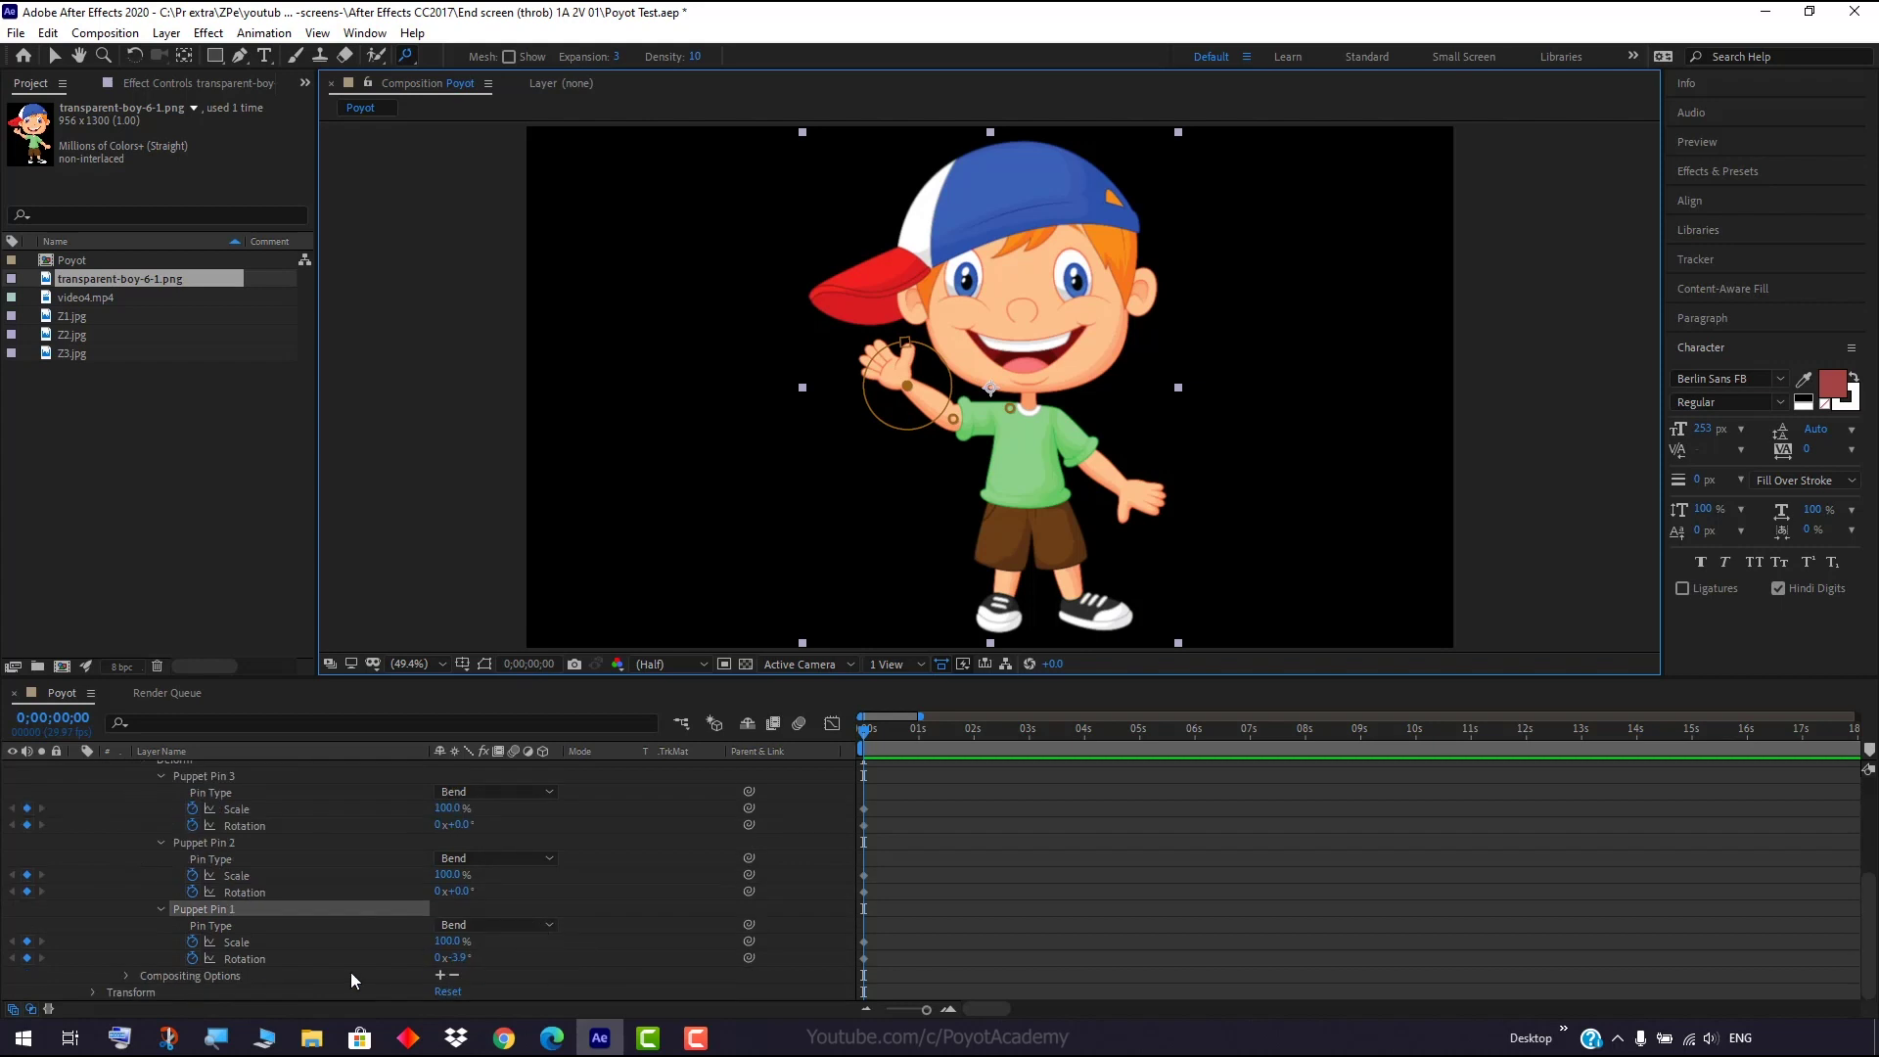
right_click(280, 960)
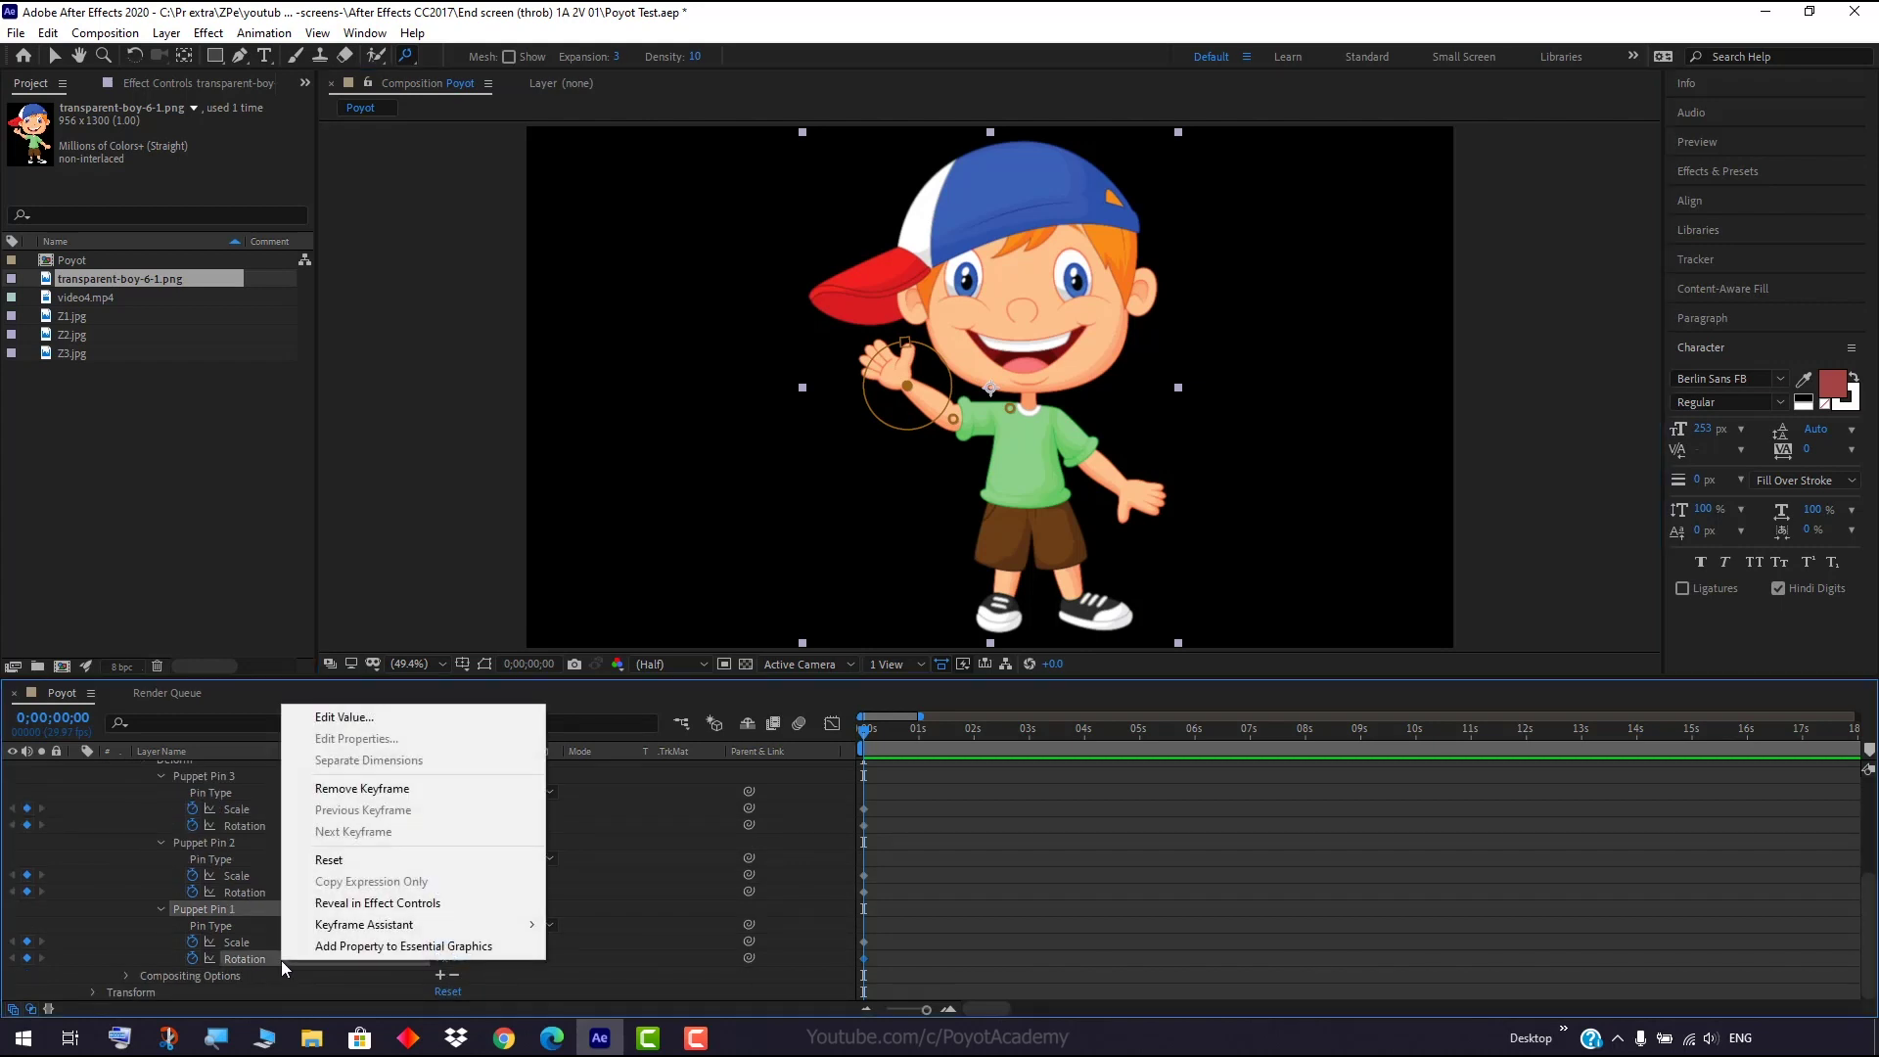
click(362, 861)
right_click(331, 940)
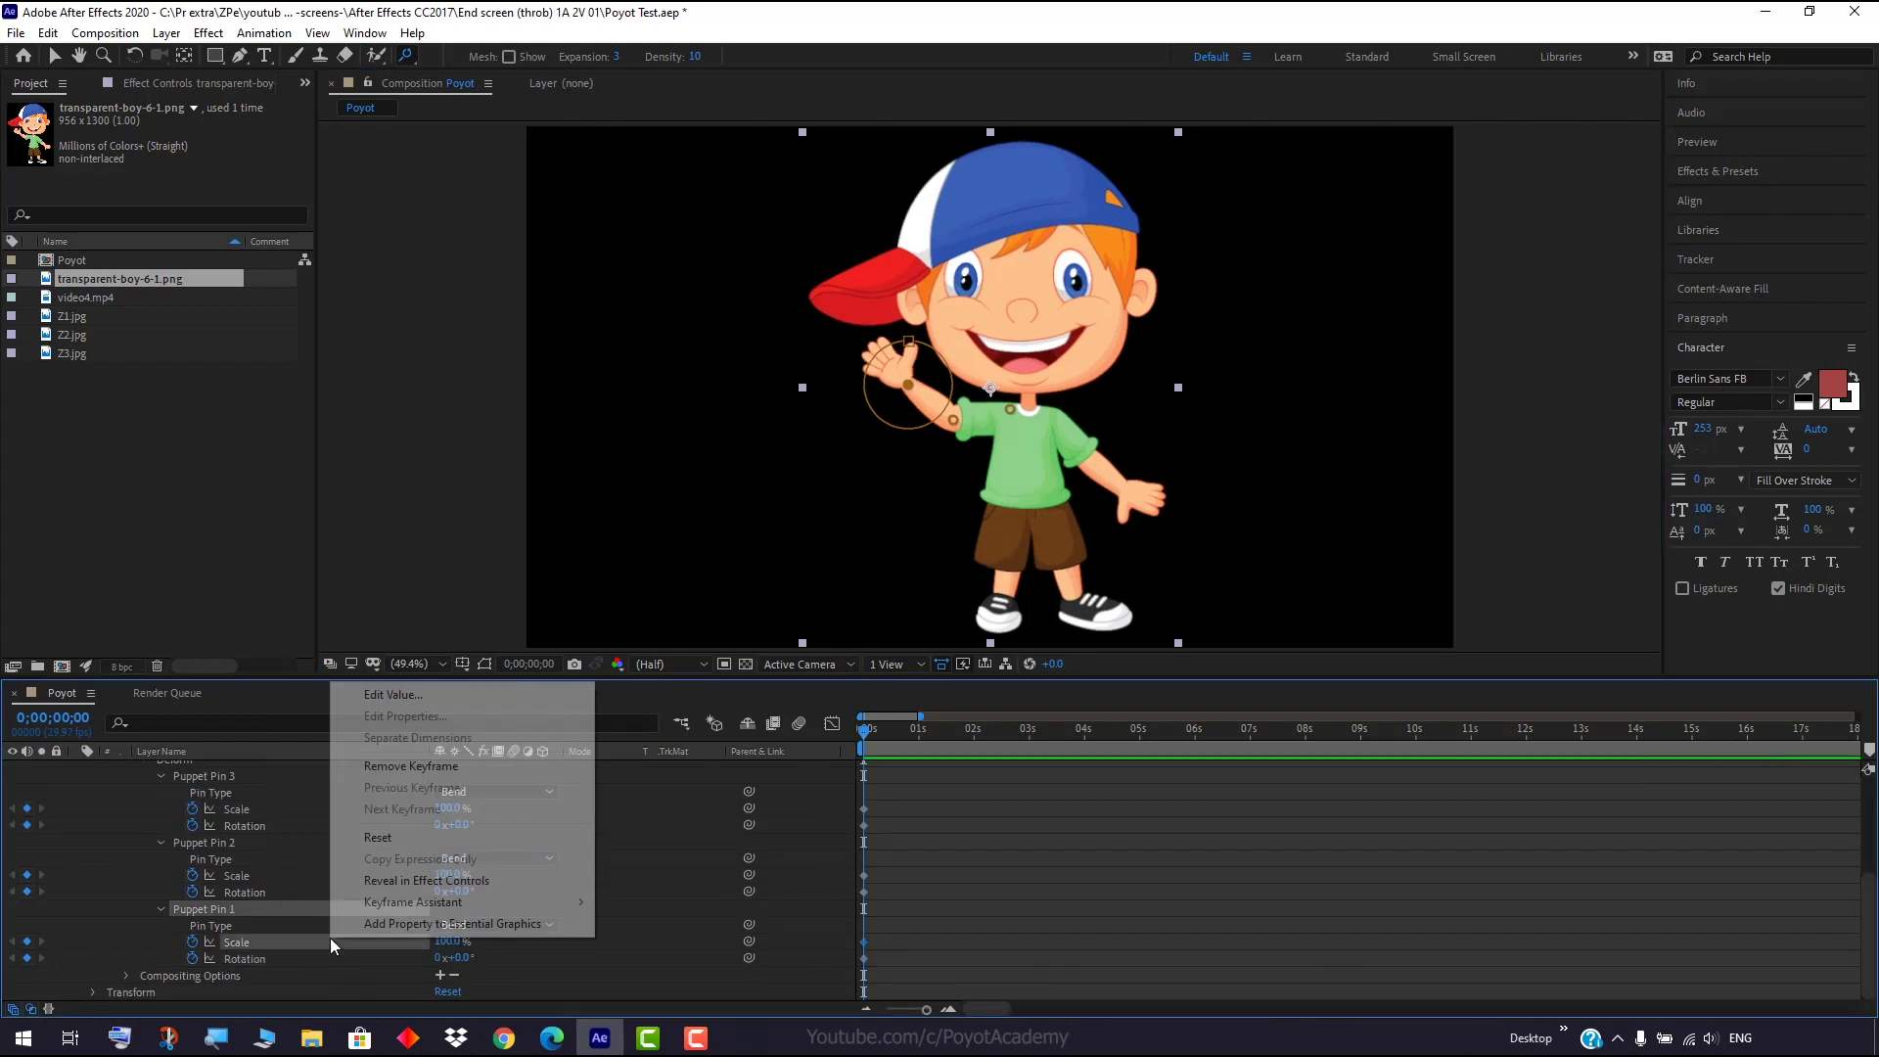
click(378, 838)
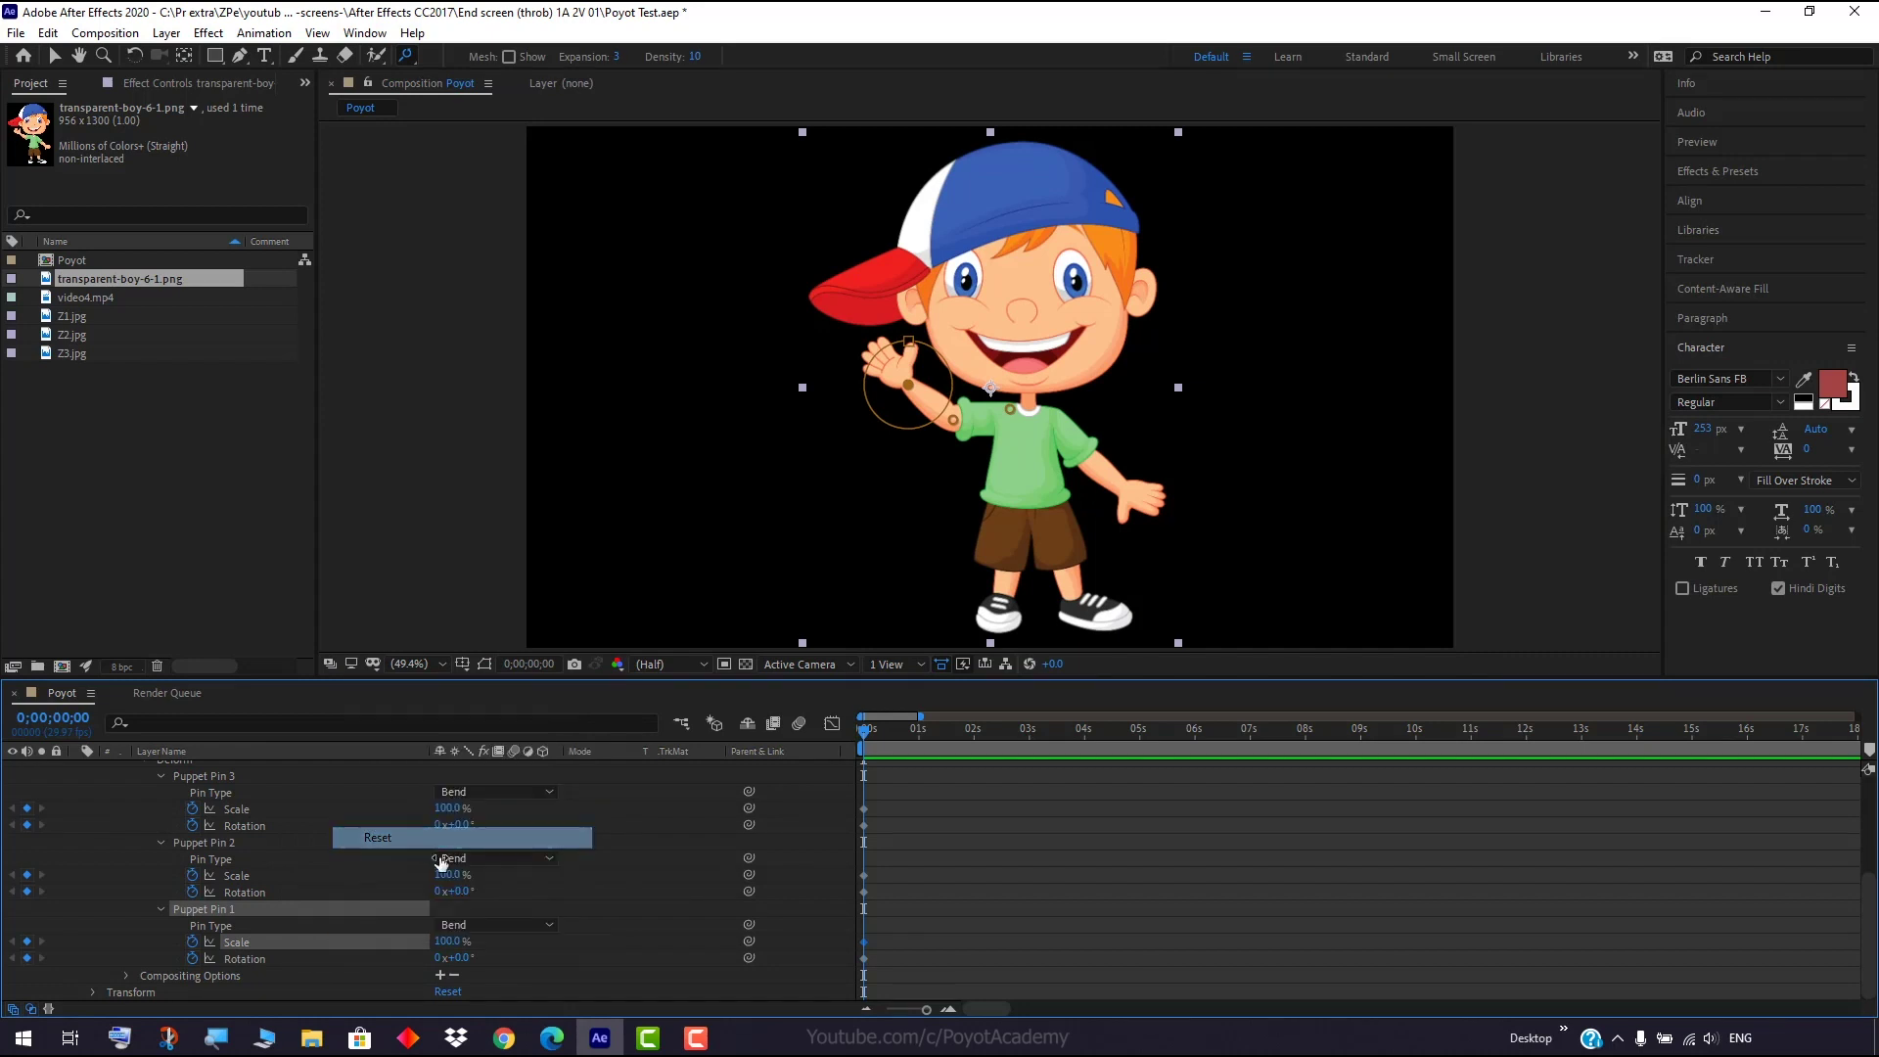
Select Puppet Pin 3's Rotation property and the wrist pin to identify which pin belongs to which spot.
scroll(503, 942, up, 2)
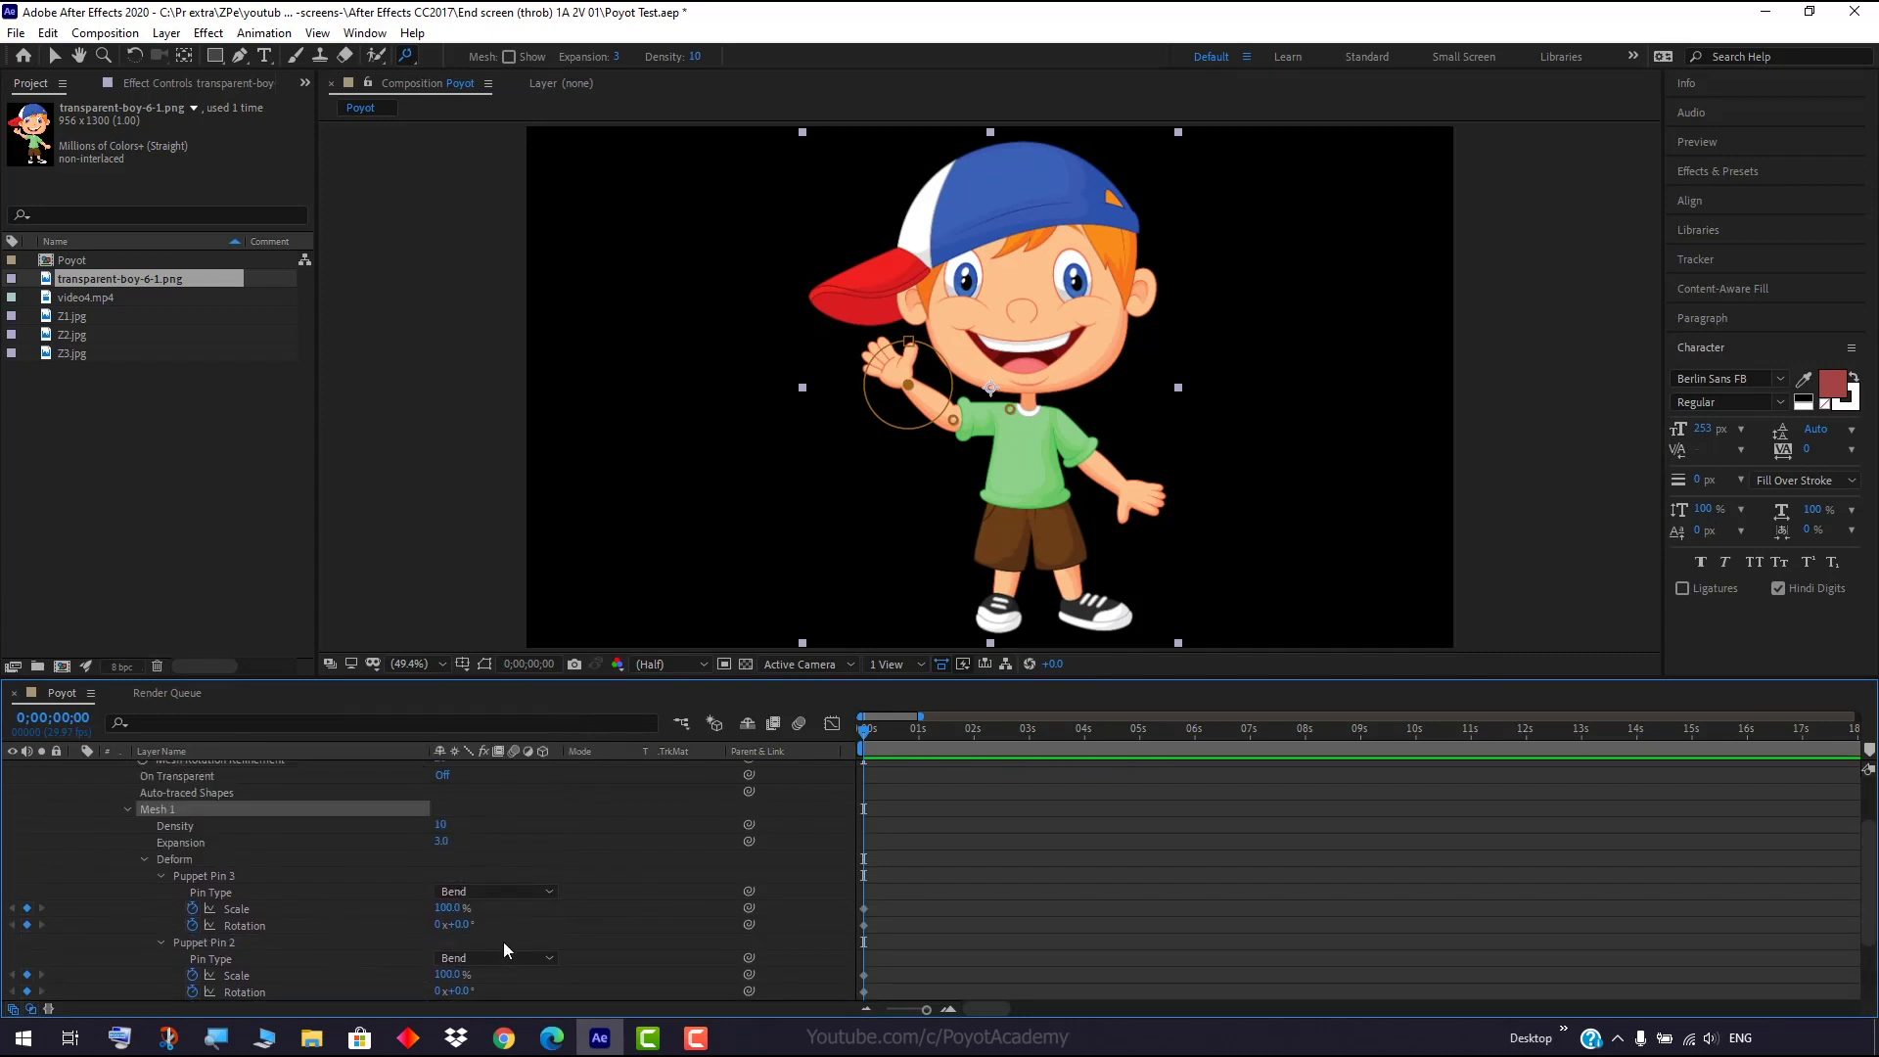
scroll(503, 942, up, 2)
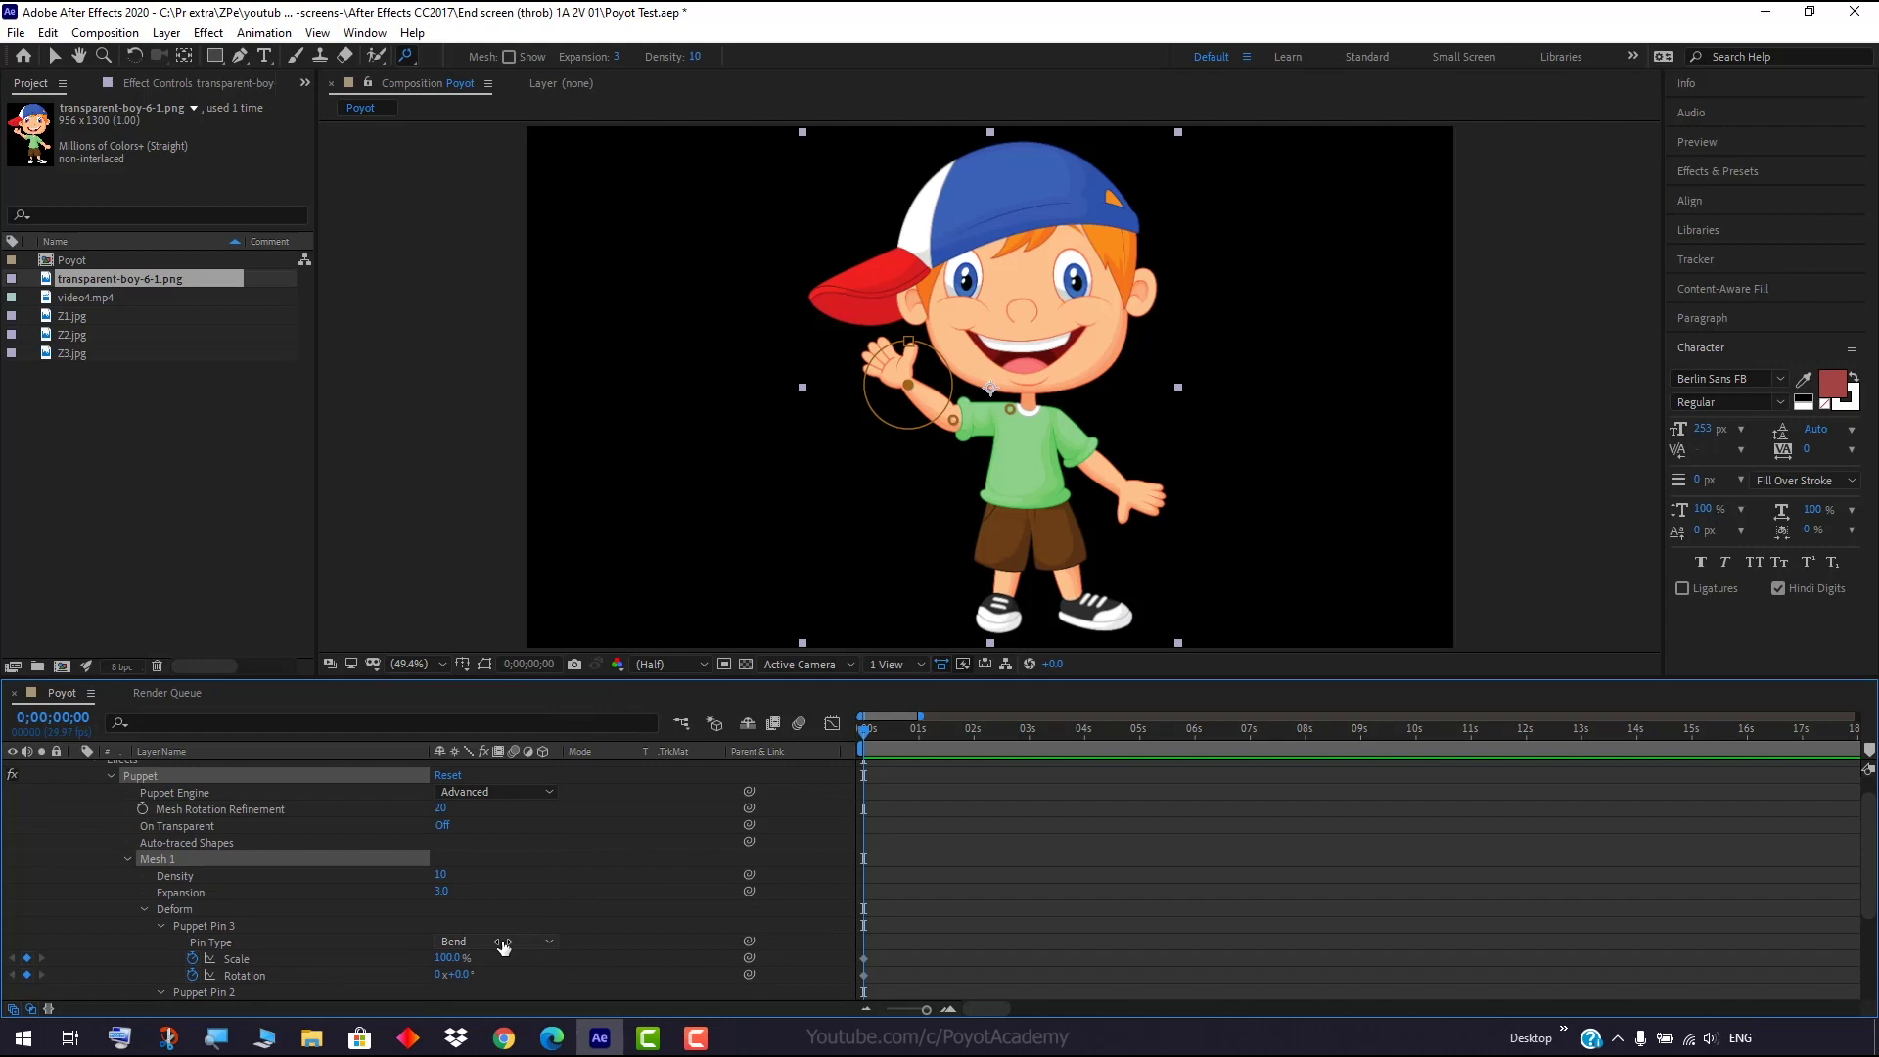
click(498, 975)
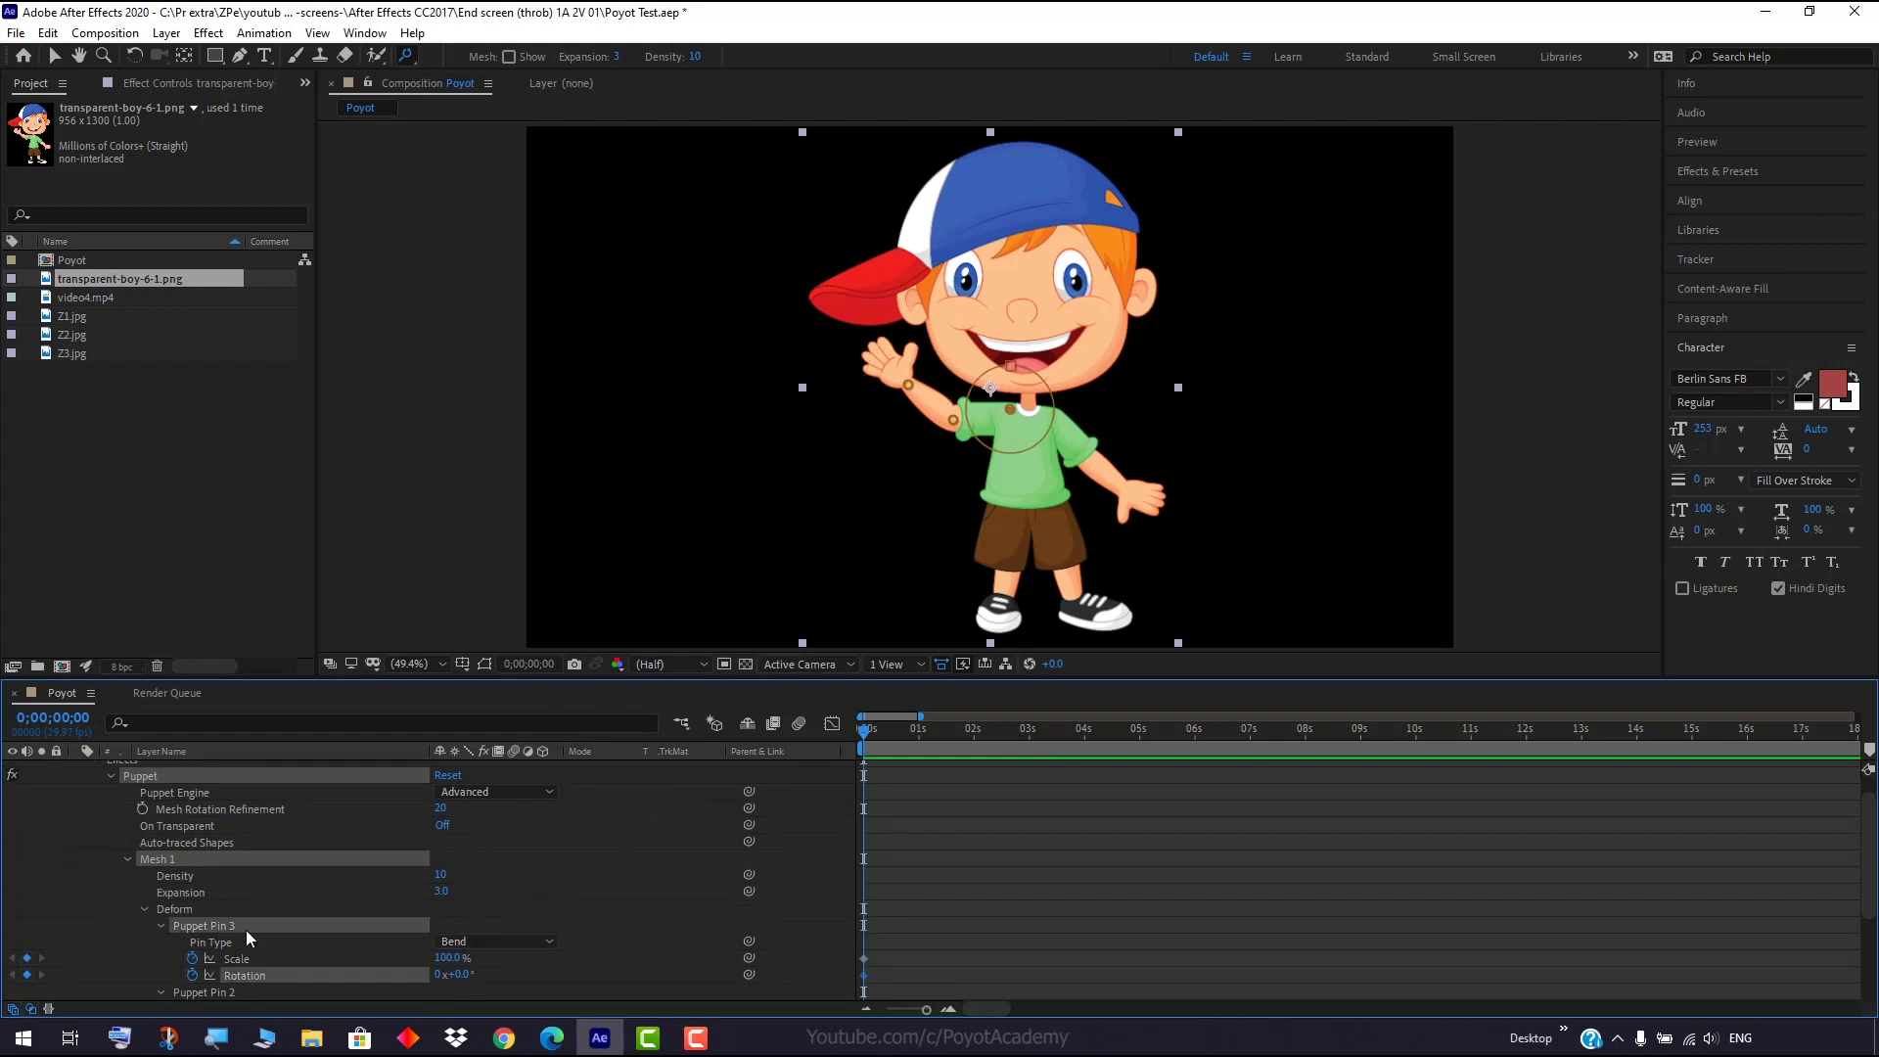
click(908, 390)
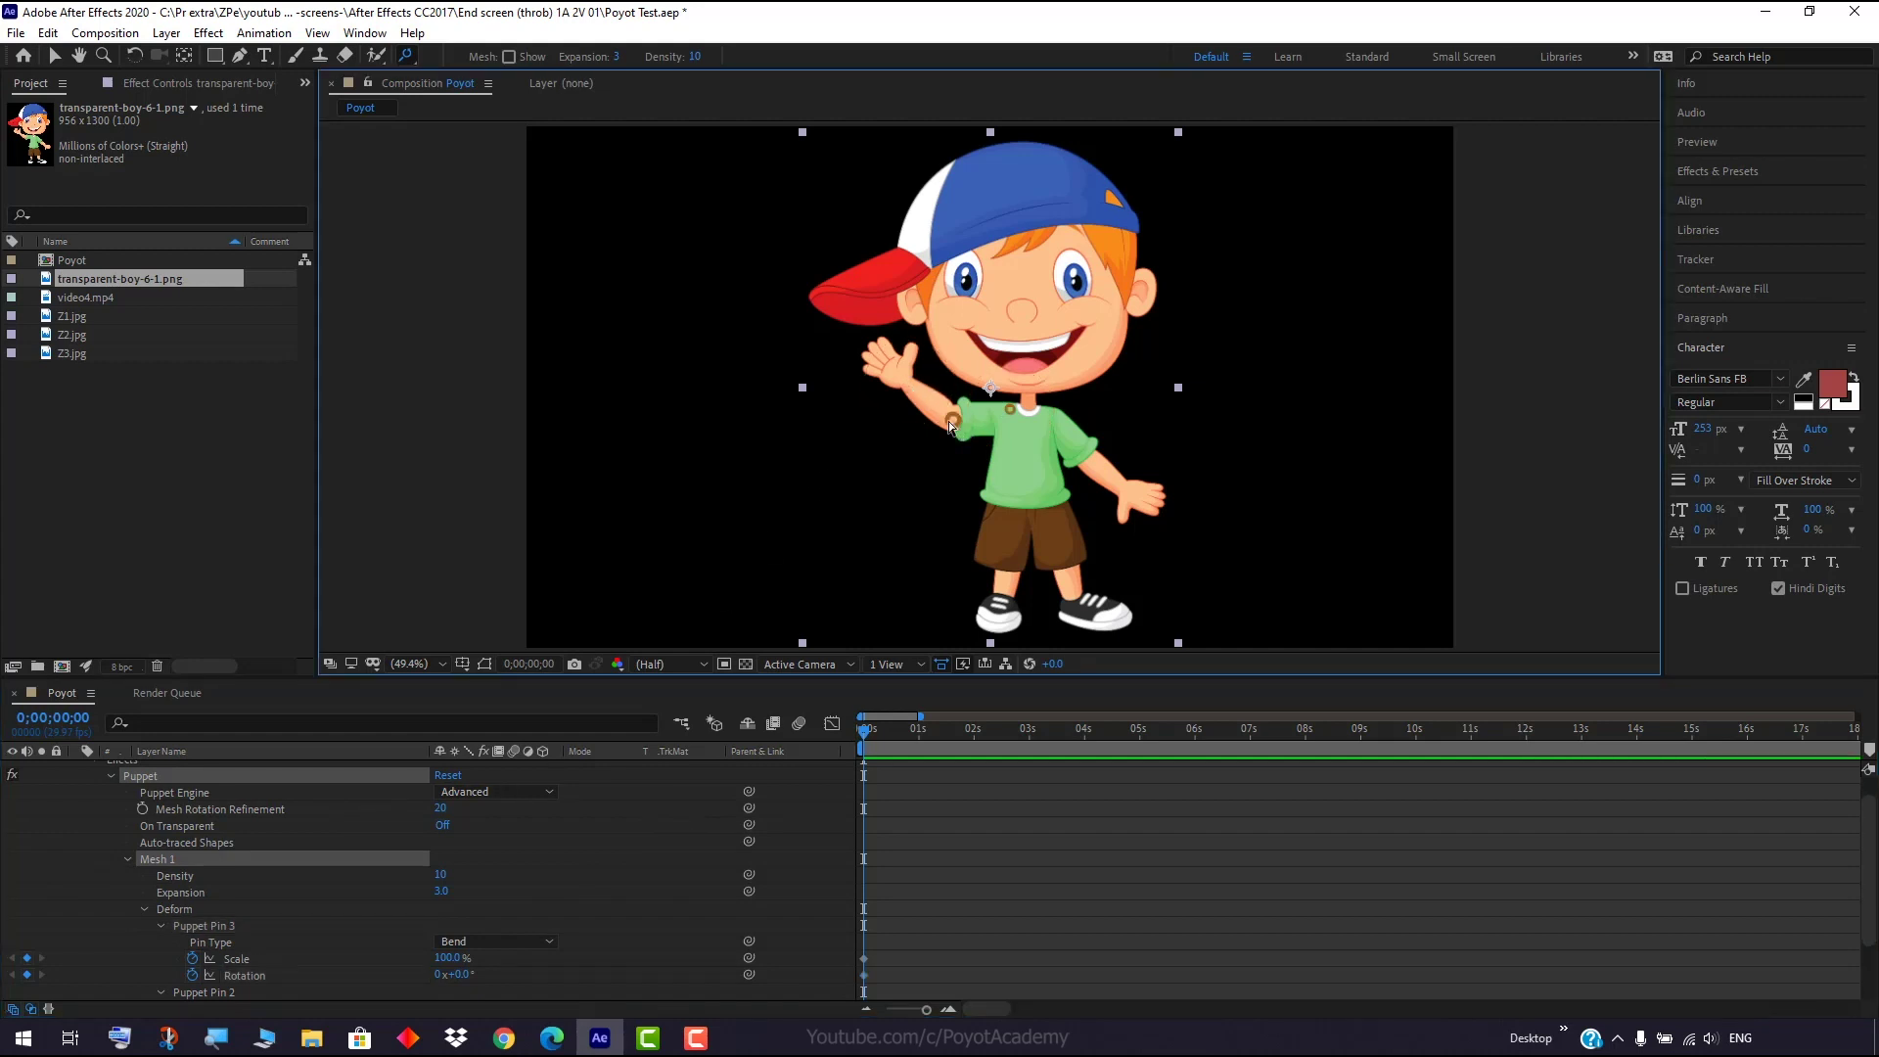
Delete the raised arm's bend pins and place bend pins on the knee, shoe and hip of the leg on the raised arm's side.
drag(907, 370, 995, 467)
key(Delete)
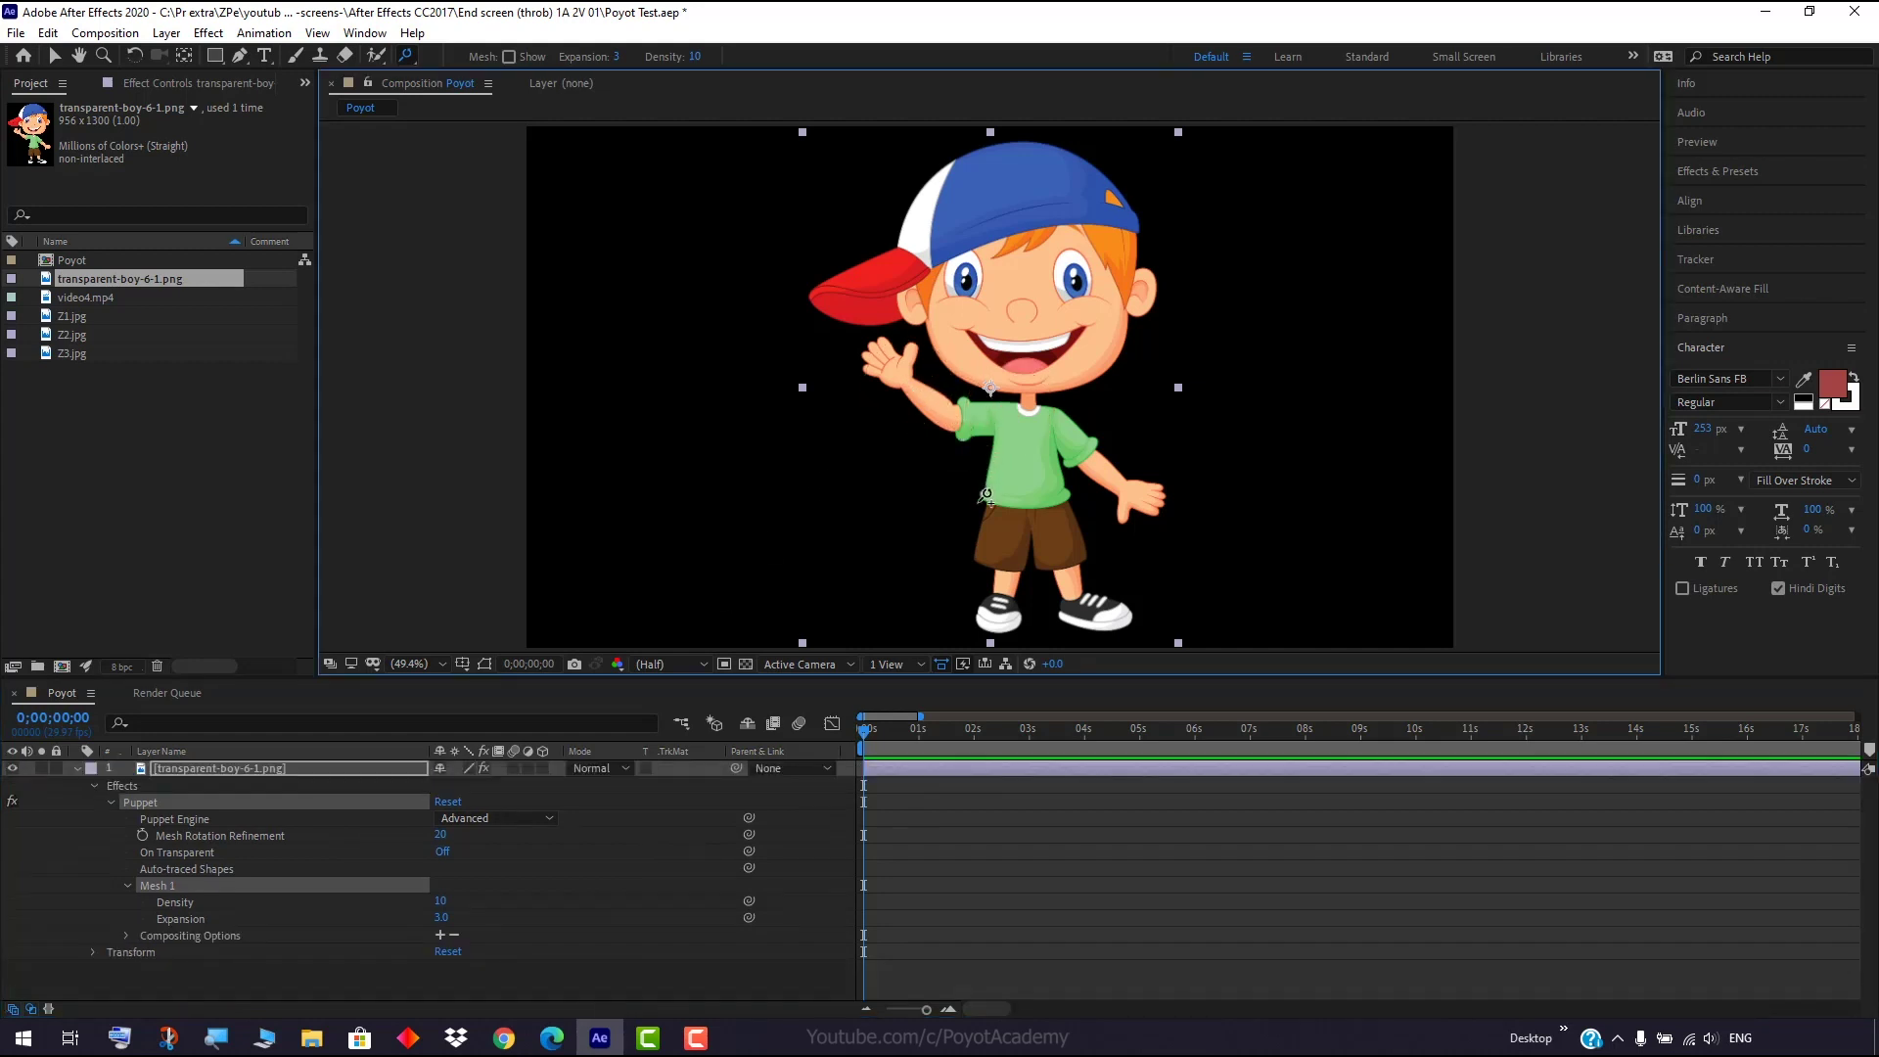
click(1008, 559)
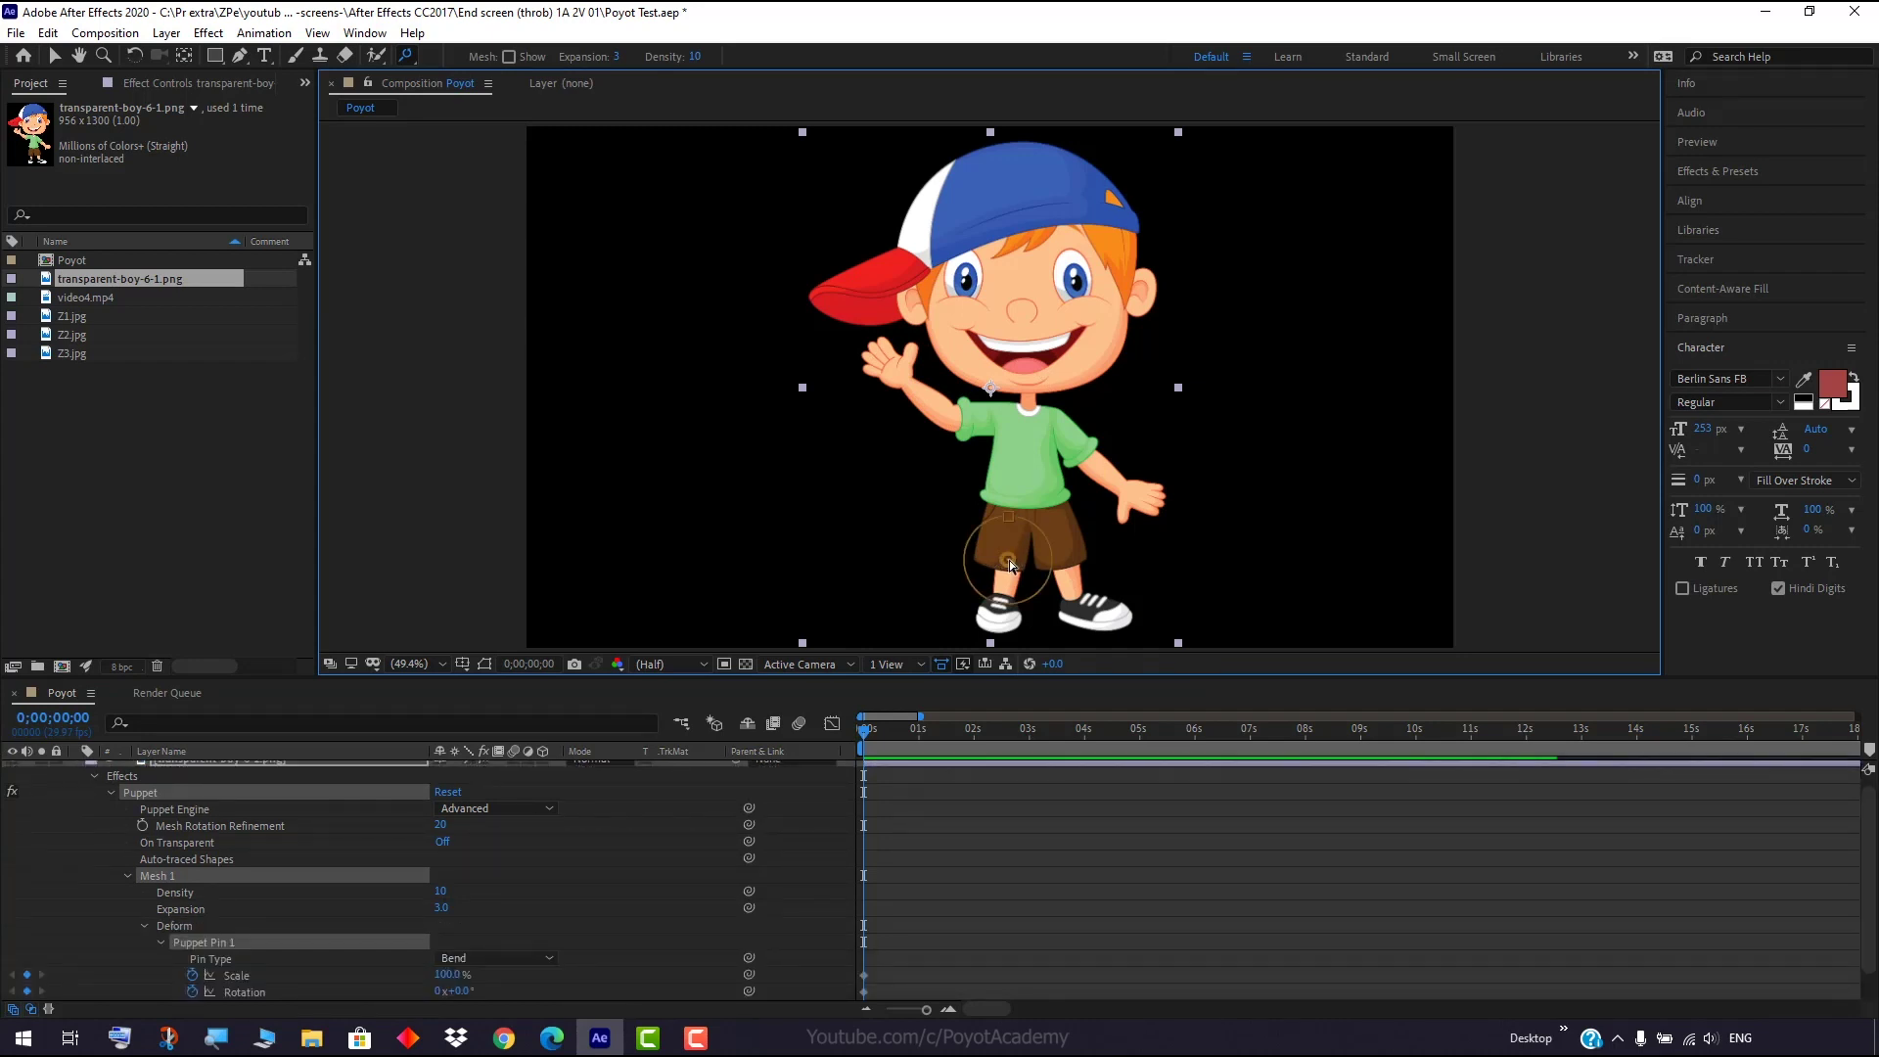
click(1001, 618)
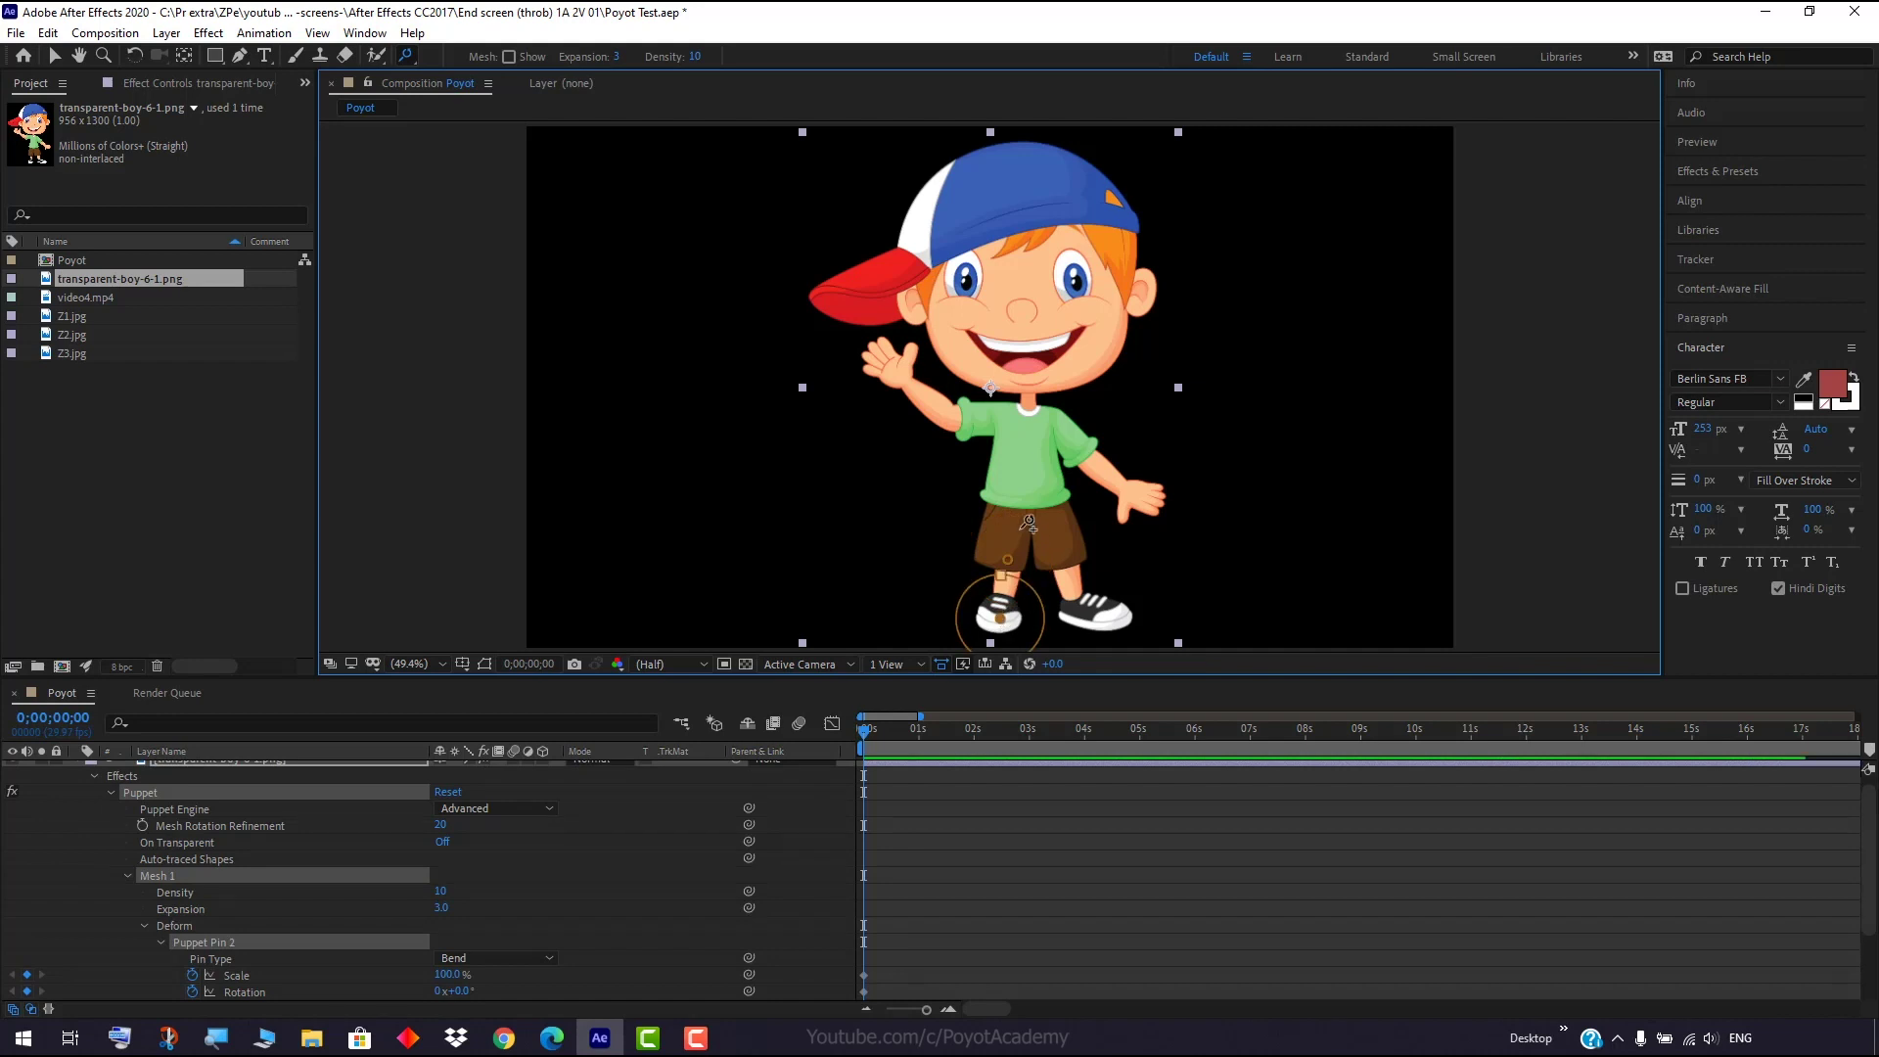
click(1009, 510)
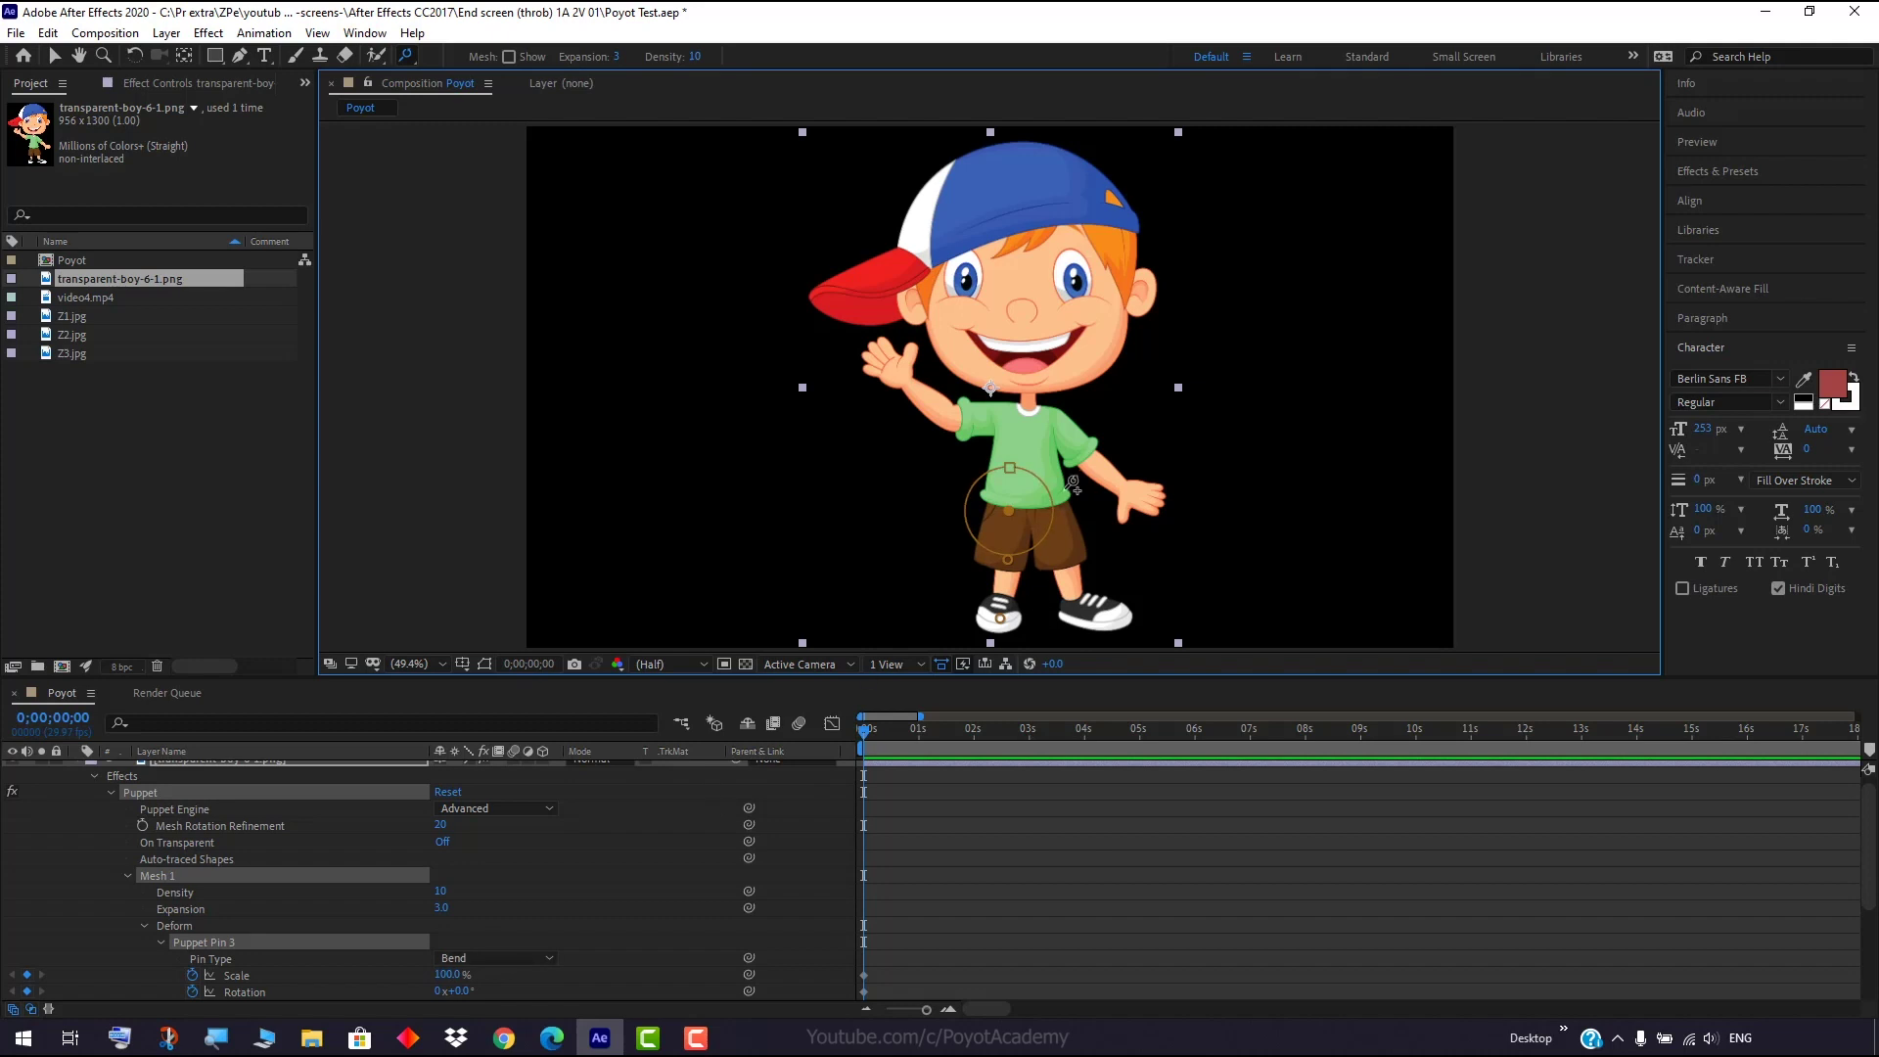
Place Puppet Position pins on the hip, knee and shoe of the leg on the lowered arm's side.
drag(405, 55, 495, 55)
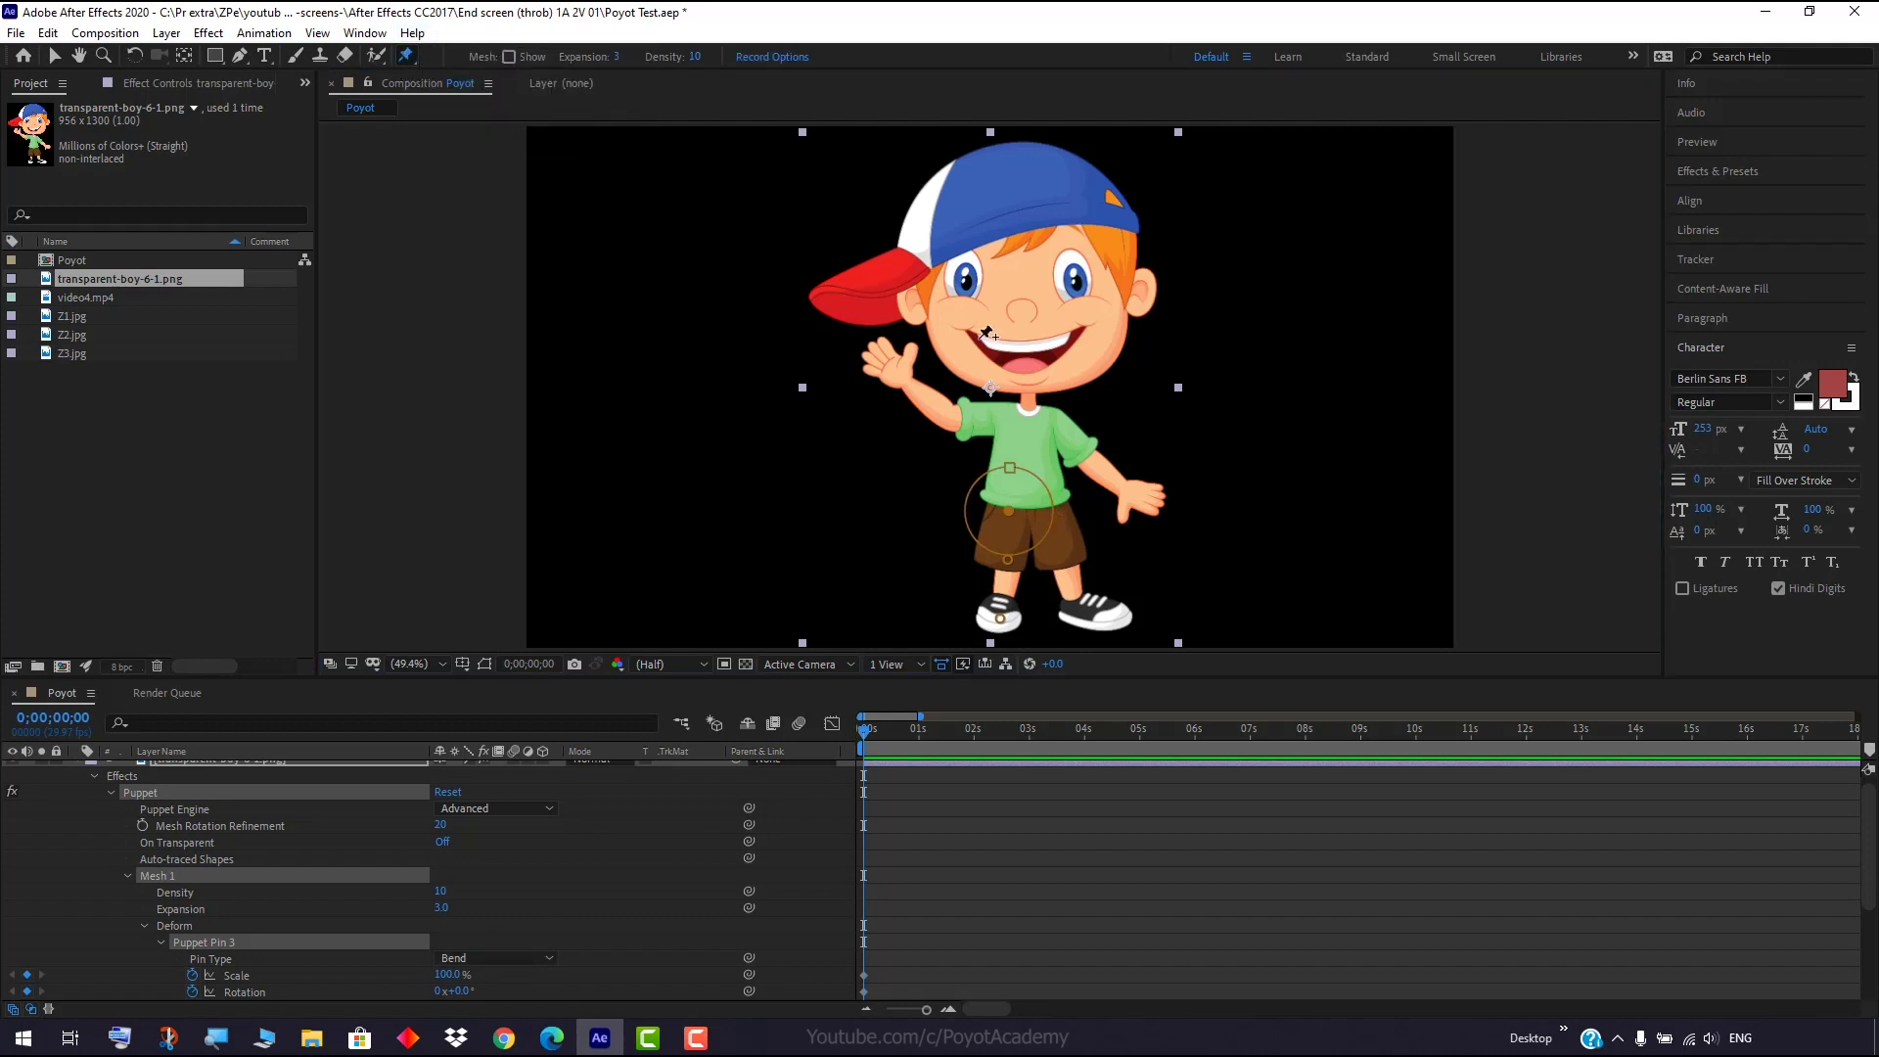
click(1065, 505)
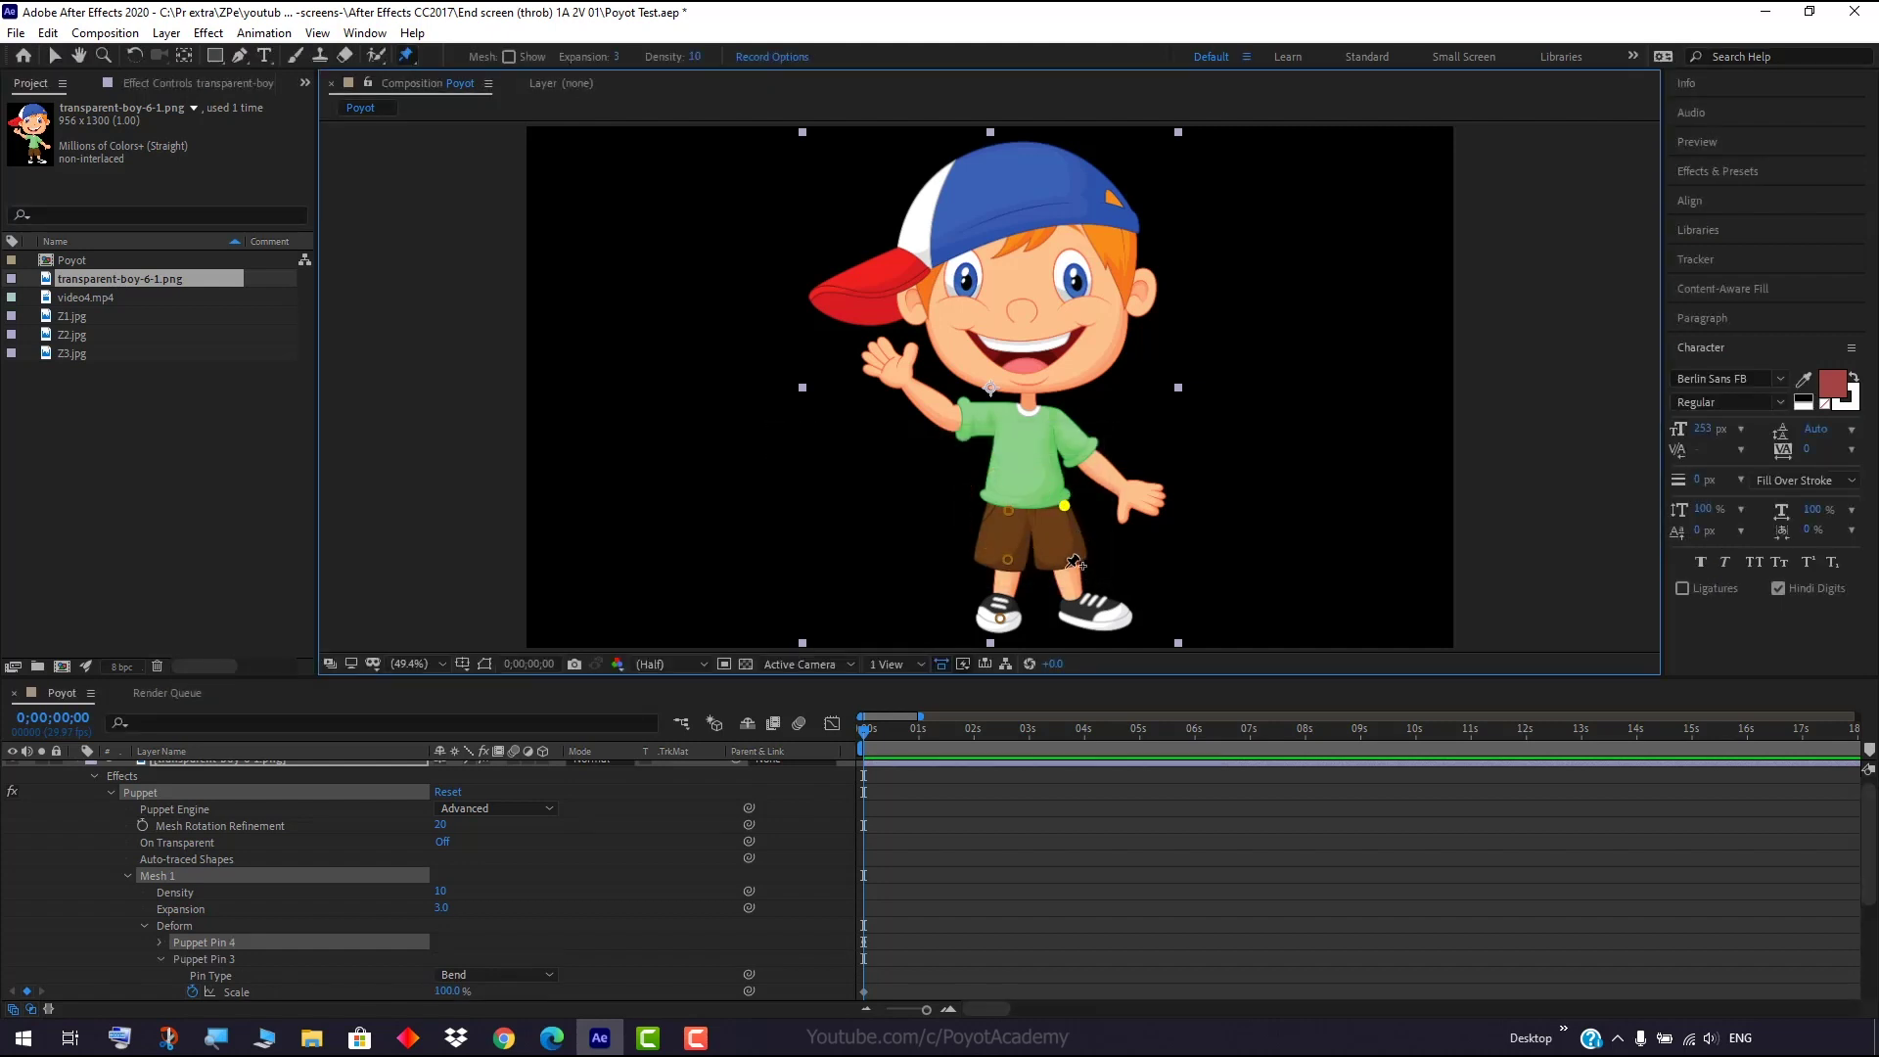
click(1069, 561)
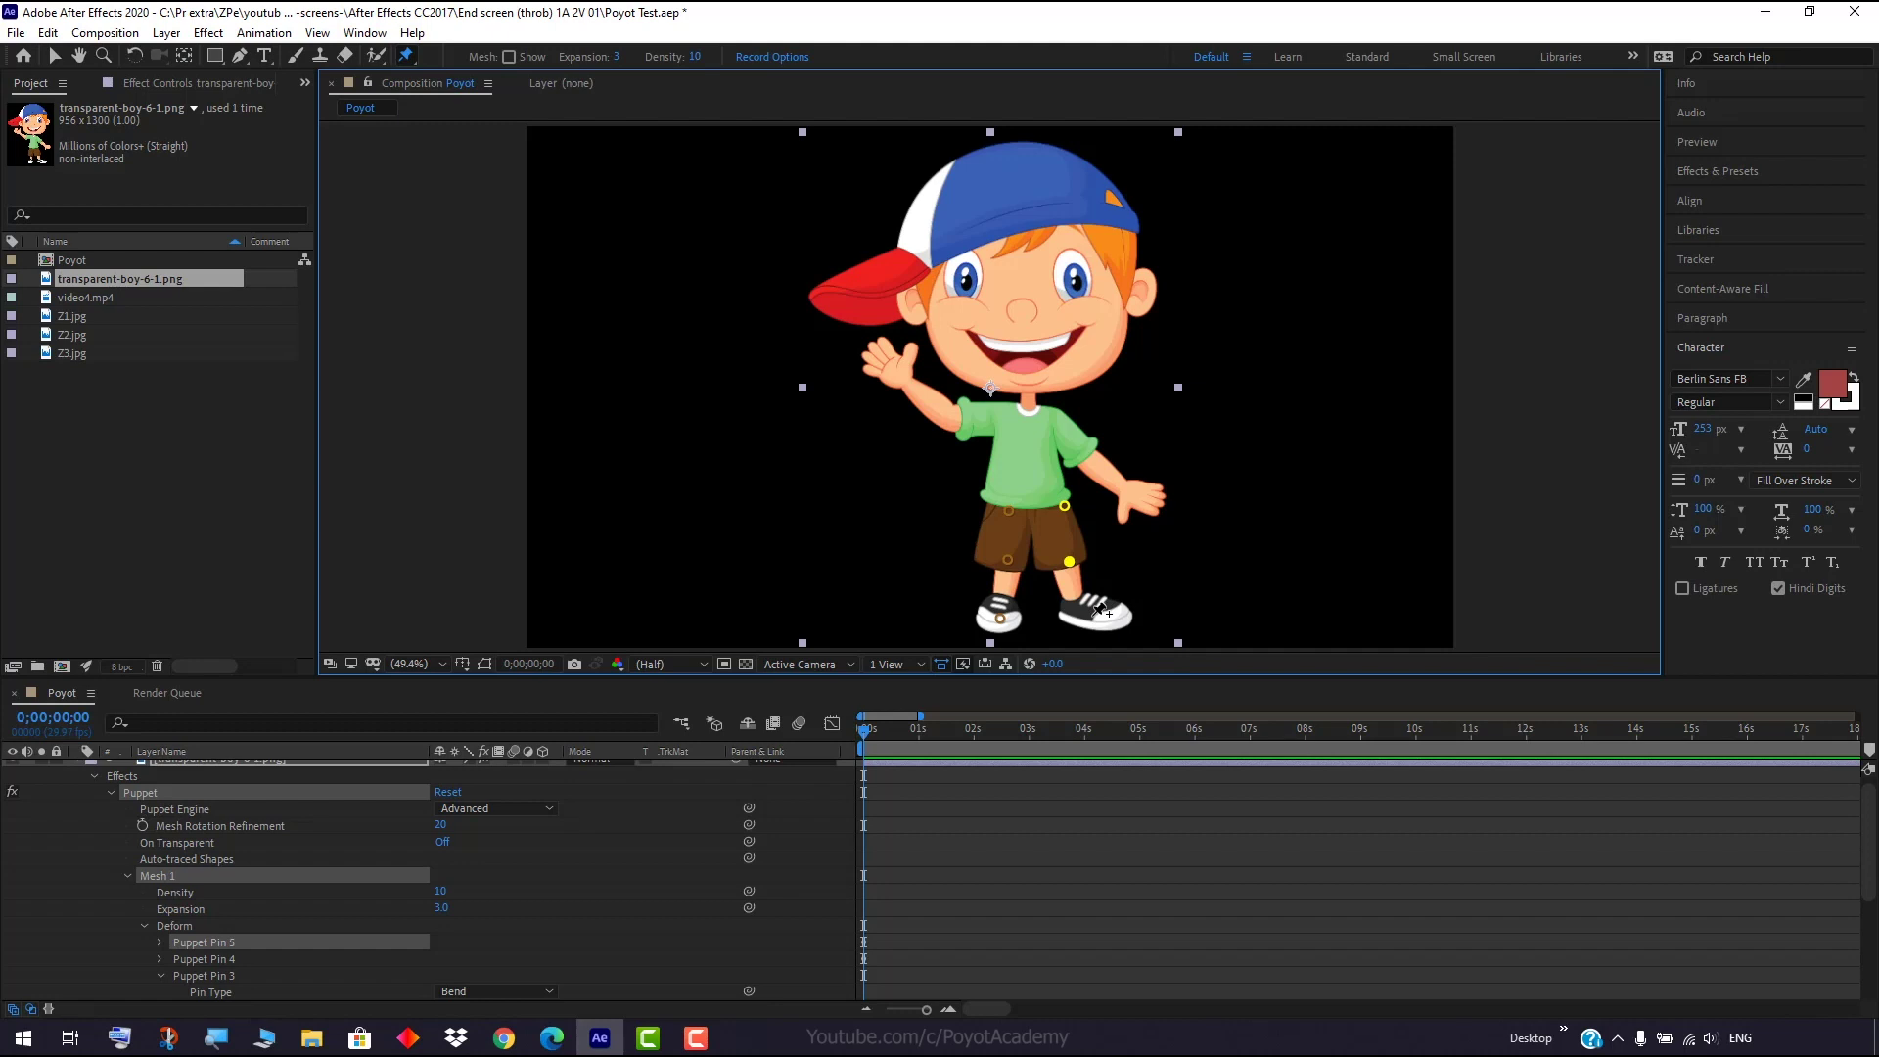
click(1093, 614)
Move the shoe and knee position pins and rotate the opposite knee's bend pin to compare both pin types.
drag(1093, 616, 1071, 554)
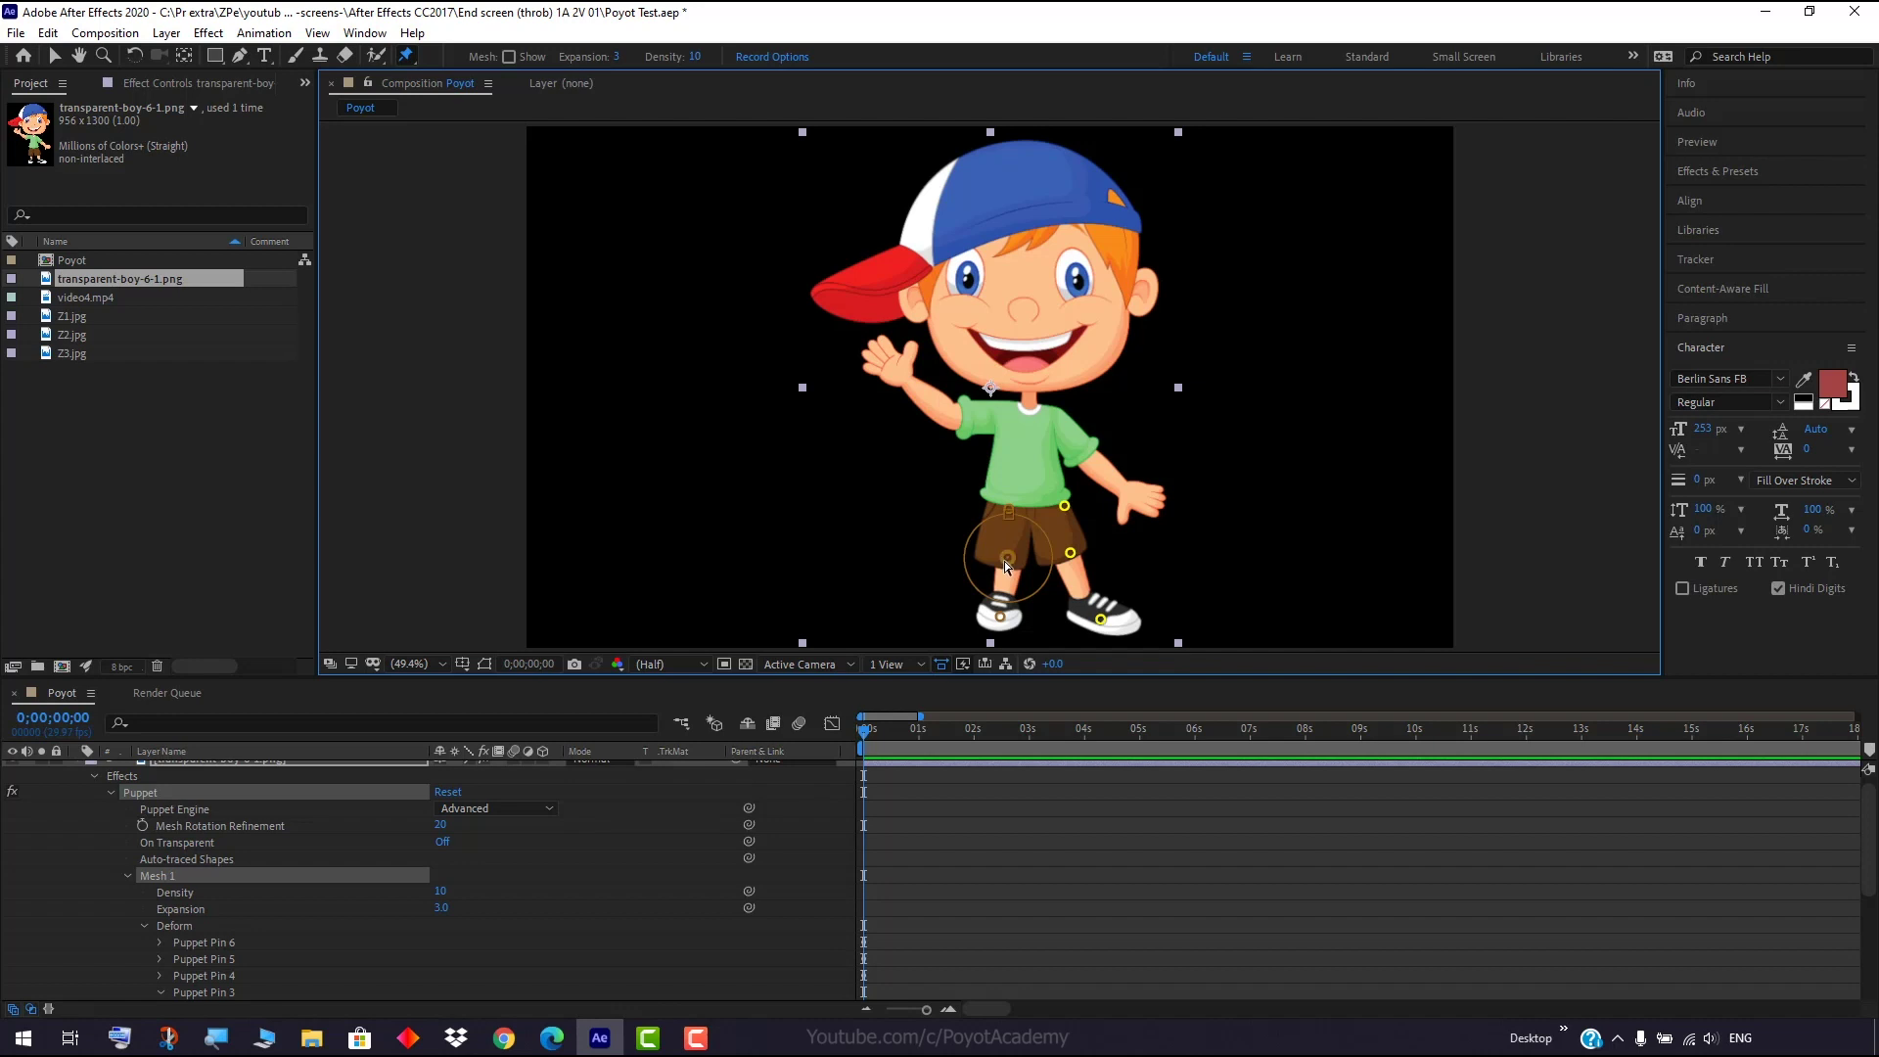
drag(967, 566, 1063, 556)
click(1070, 554)
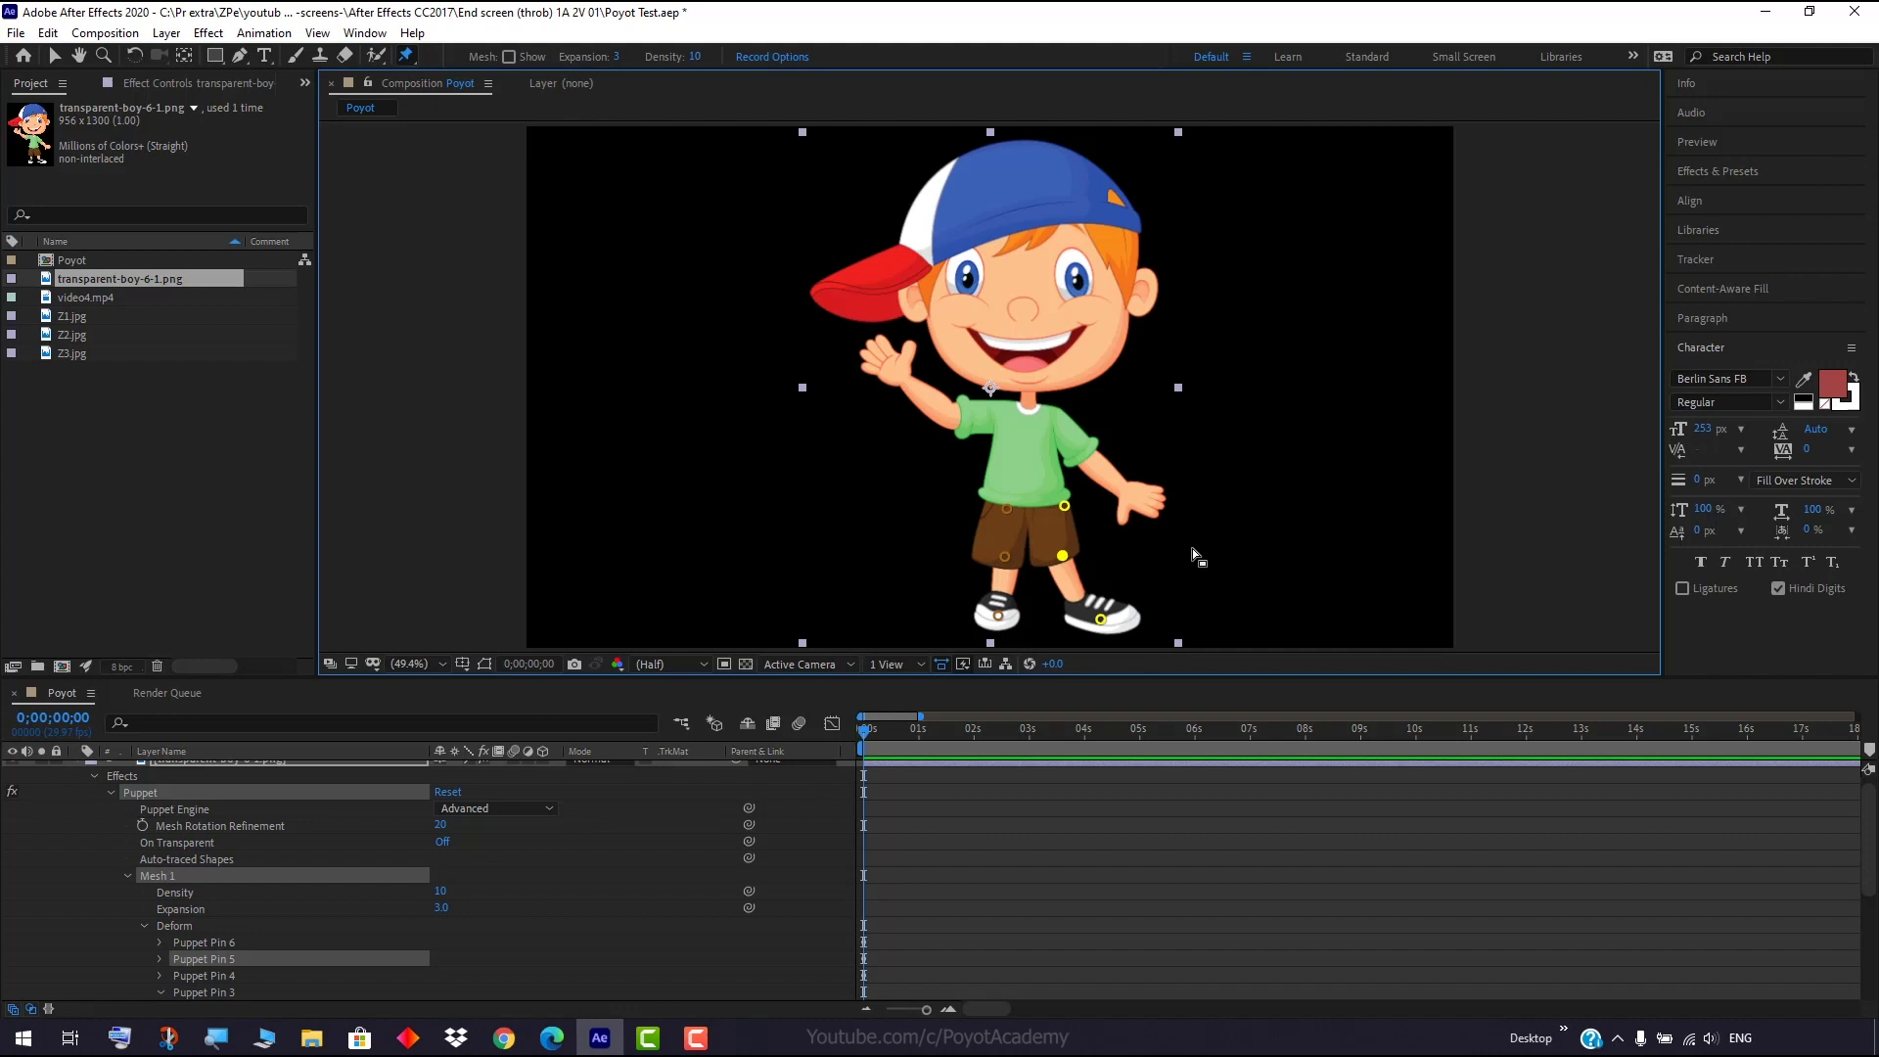
click(1007, 562)
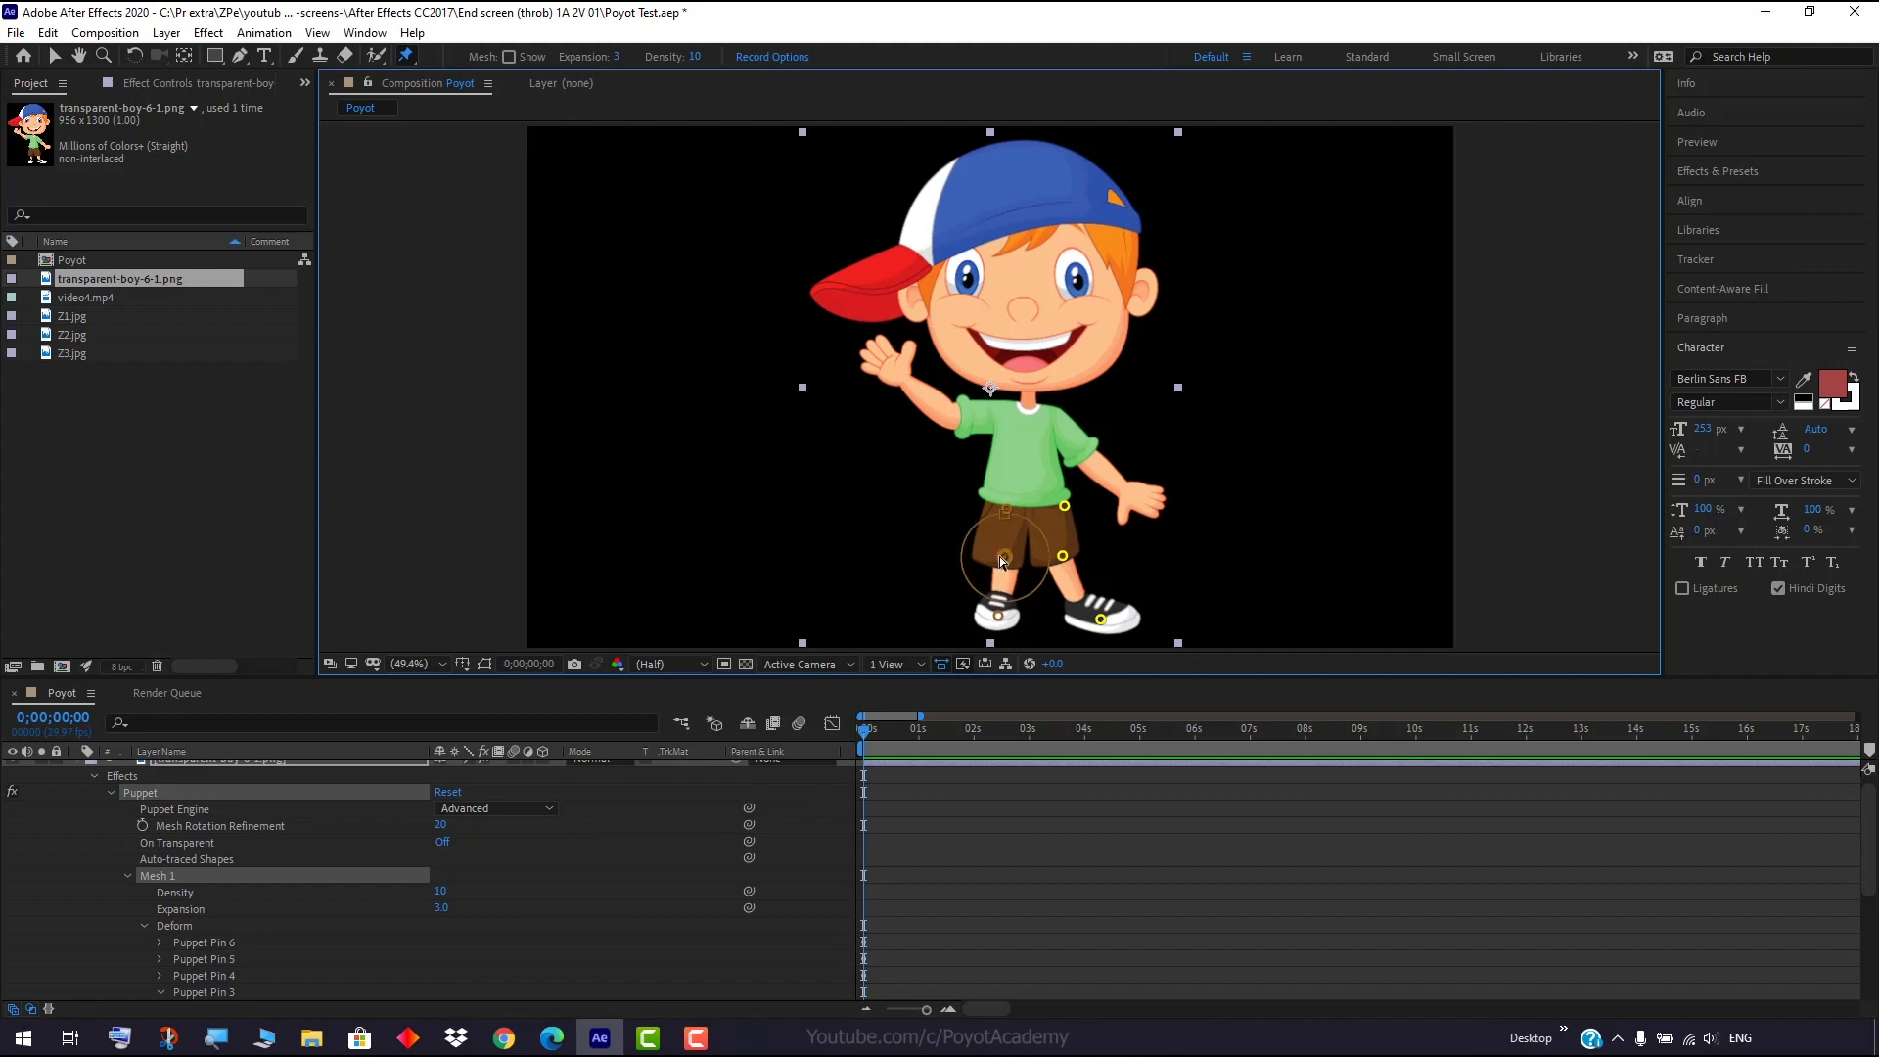
mouse_move(1040, 560)
mouse_down()
mouse_move(1044, 579)
mouse_move(1059, 564)
mouse_up()
Reposition the knee and shoe position pins on the leg on the lowered arm's side.
click(1062, 560)
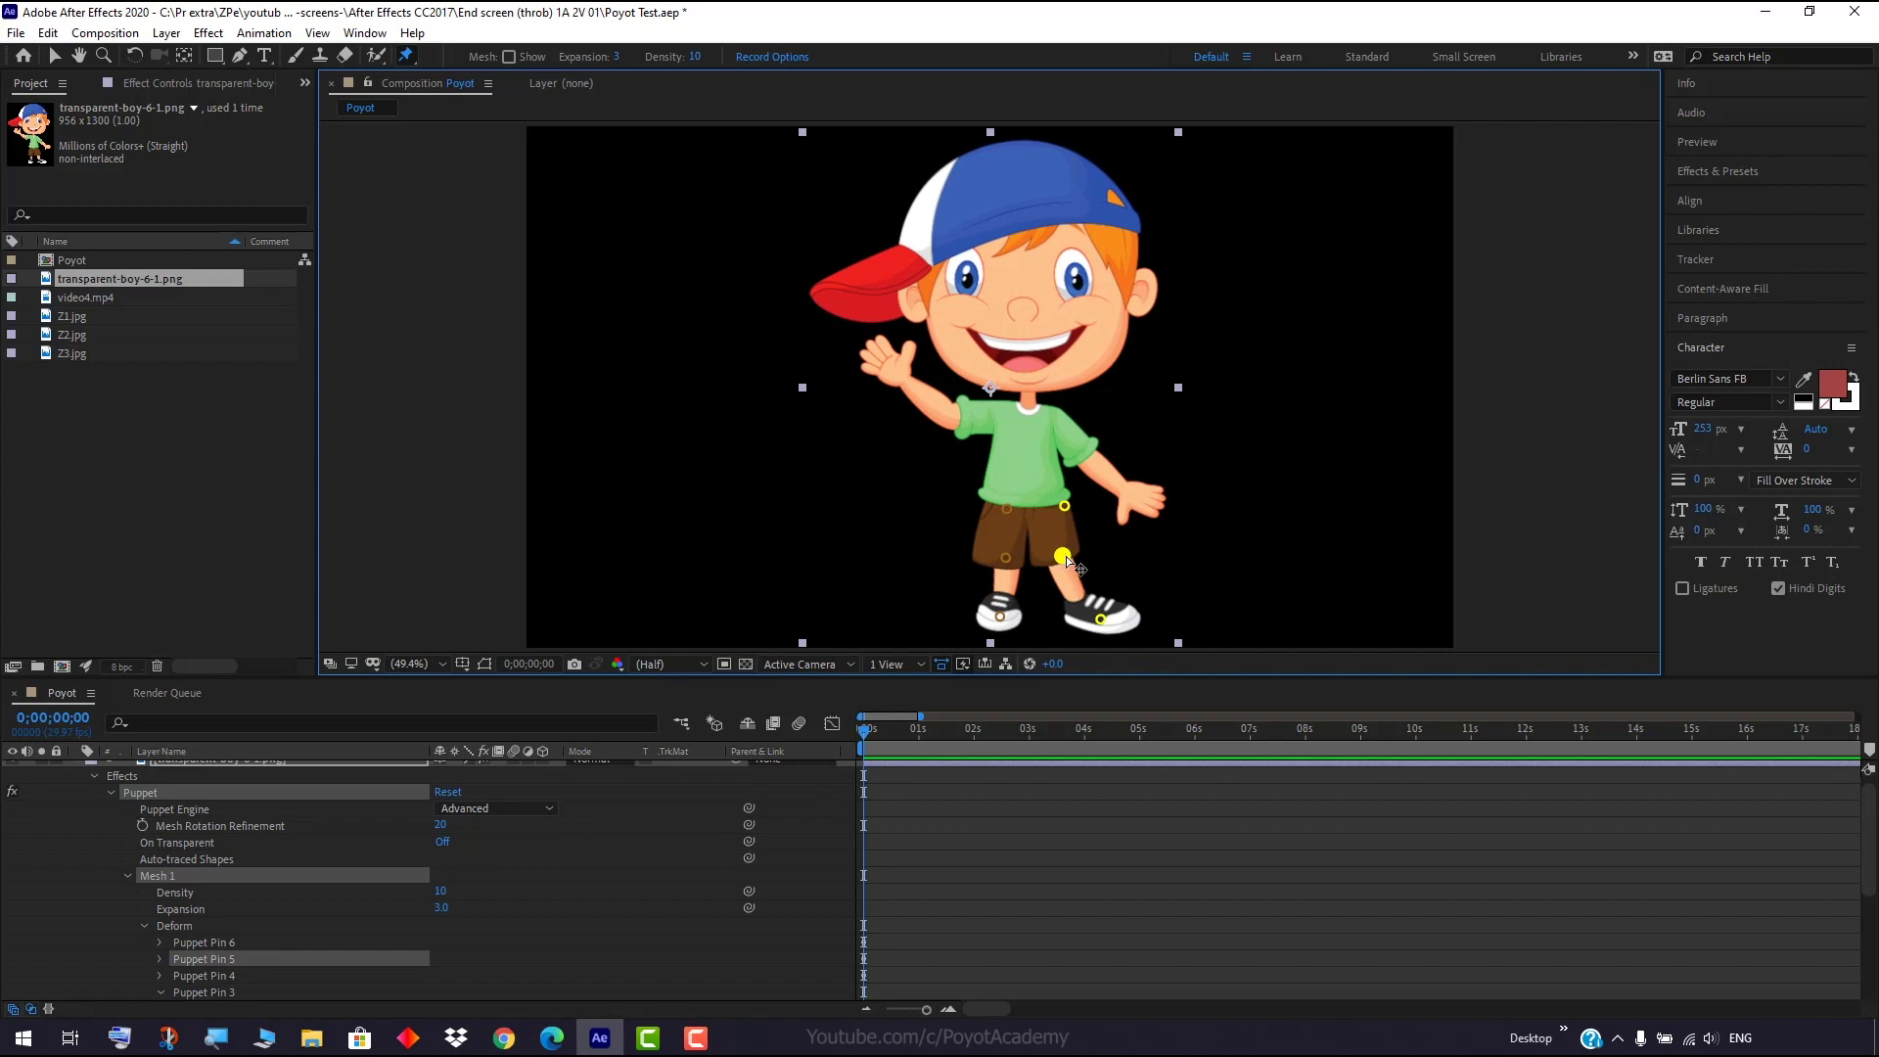
mouse_move(1066, 556)
mouse_down()
mouse_move(1097, 552)
mouse_move(1079, 556)
mouse_up()
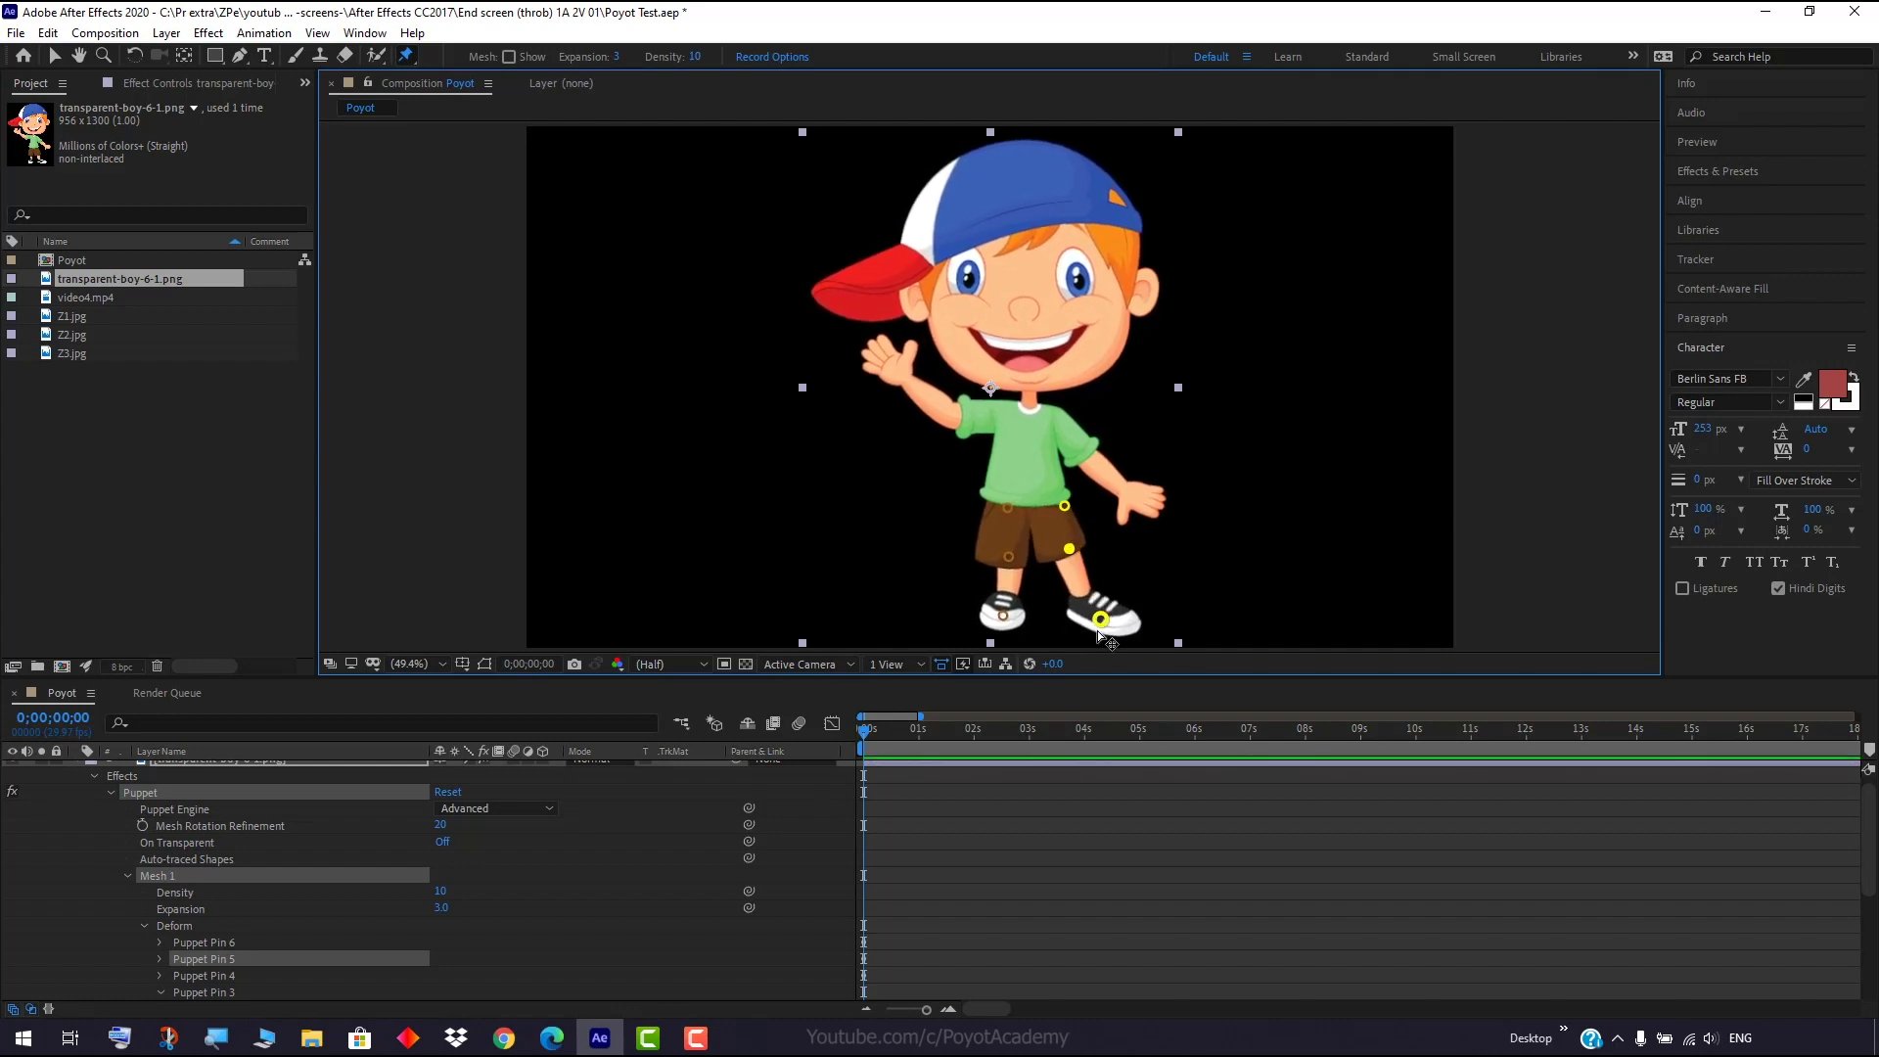
mouse_move(1101, 621)
mouse_down()
mouse_move(1104, 597)
mouse_move(1095, 614)
mouse_up()
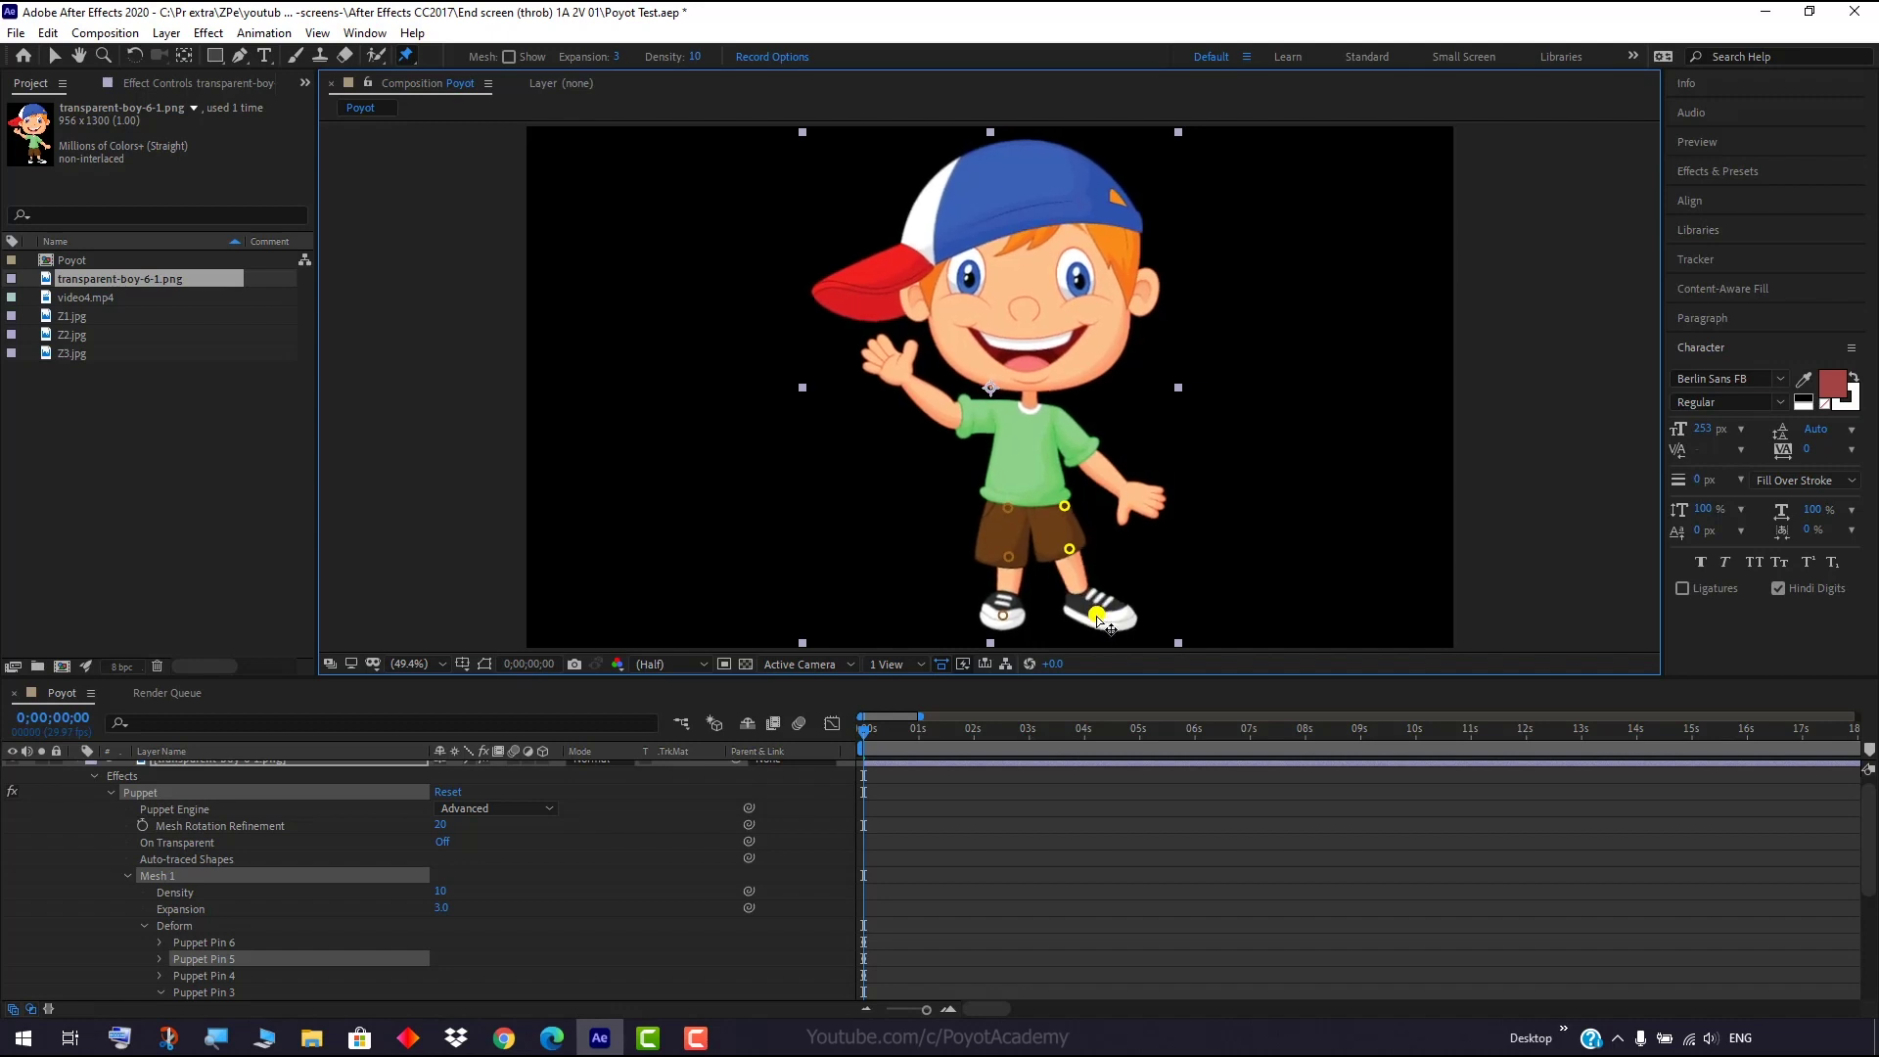
Adjust the rotation and scale of the bend pin on the shoe on the raised arm's side.
click(1006, 616)
click(1008, 624)
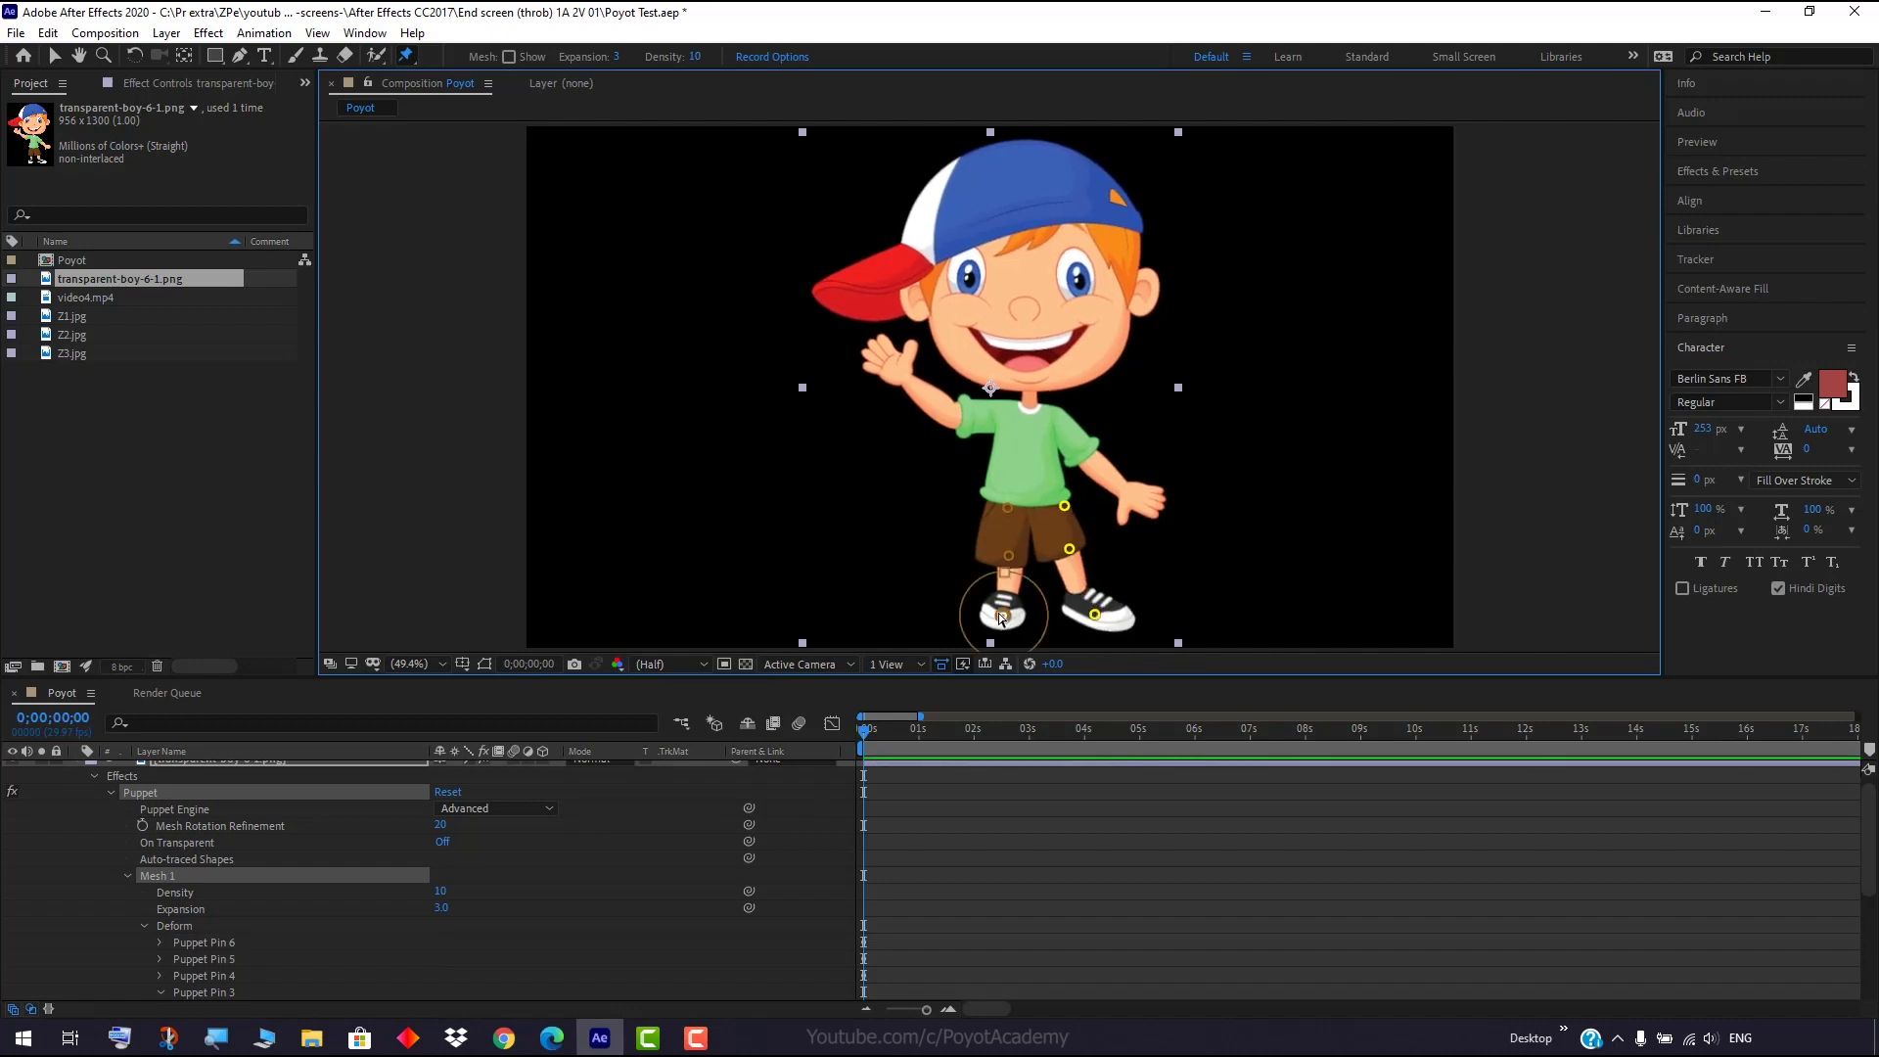
drag(1038, 591, 1046, 595)
drag(1001, 569, 975, 533)
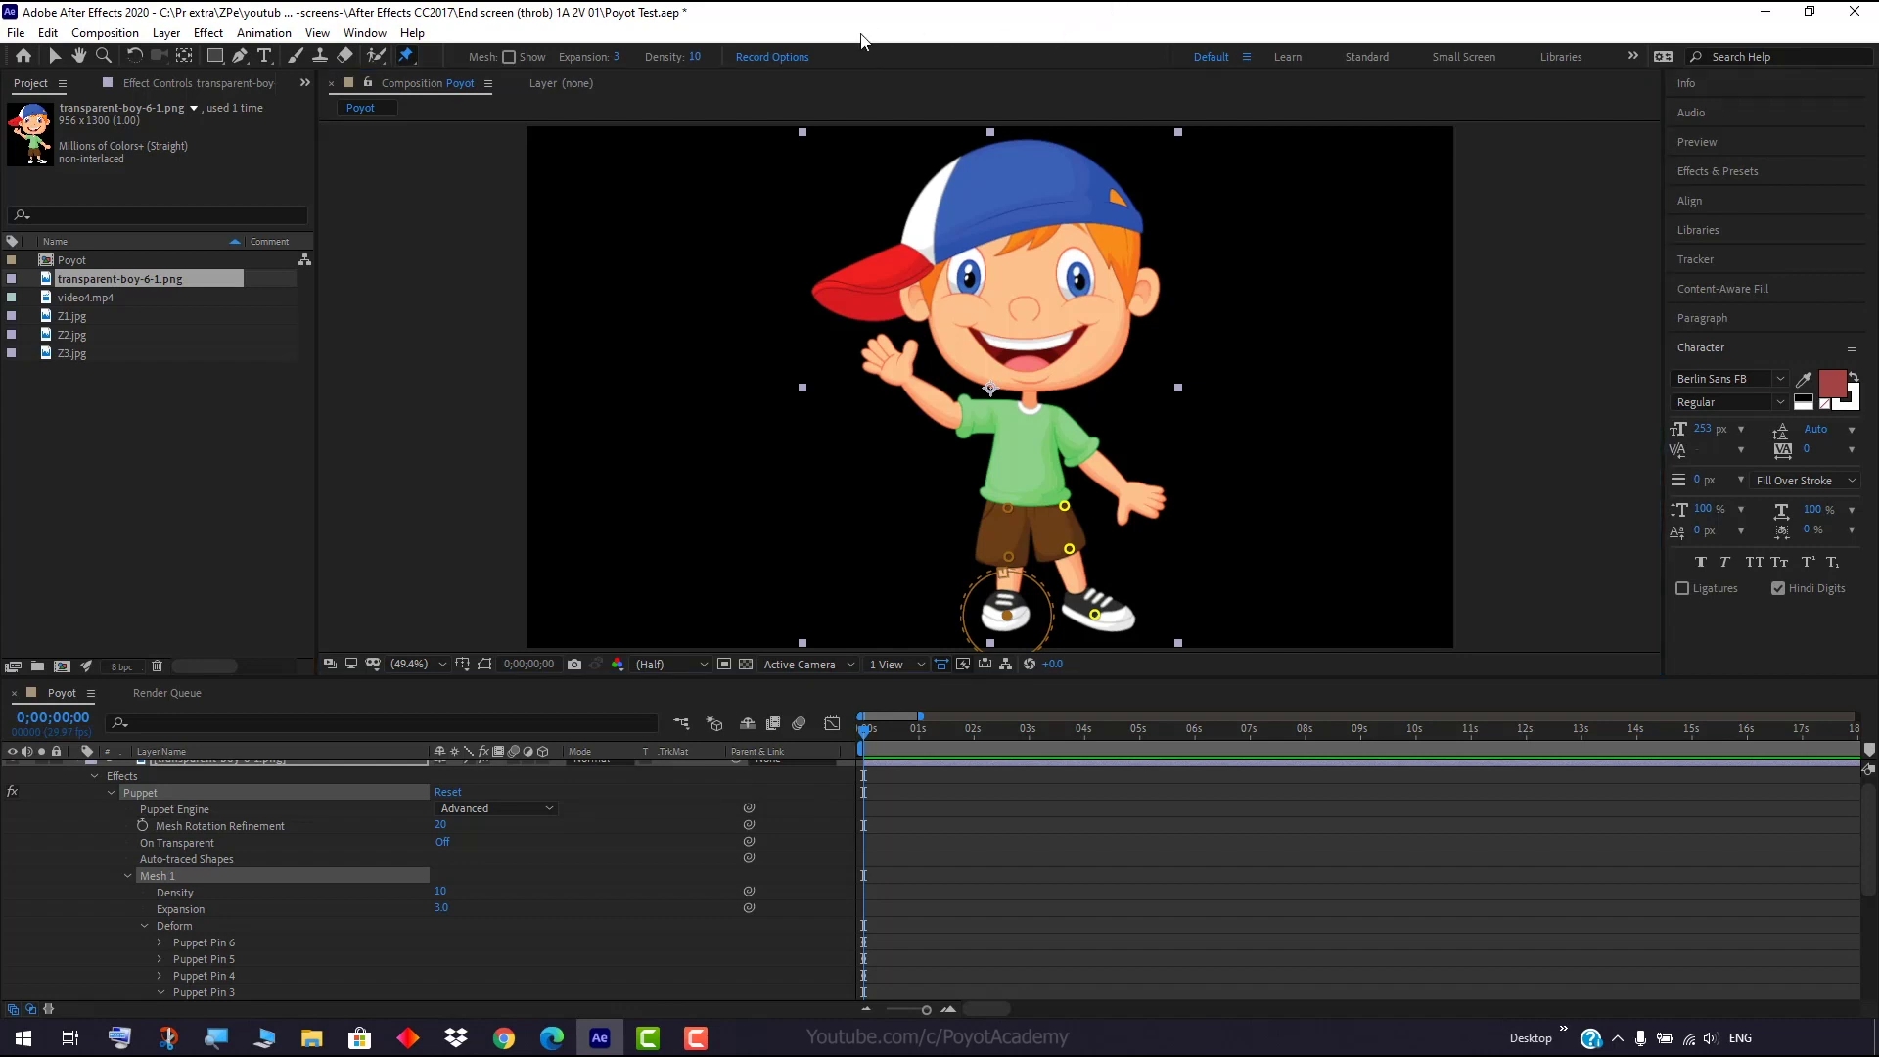
Place Puppet Advanced pins between the boy's eyes and on his neck, and show their Position, Scale and Rotation properties.
click(407, 57)
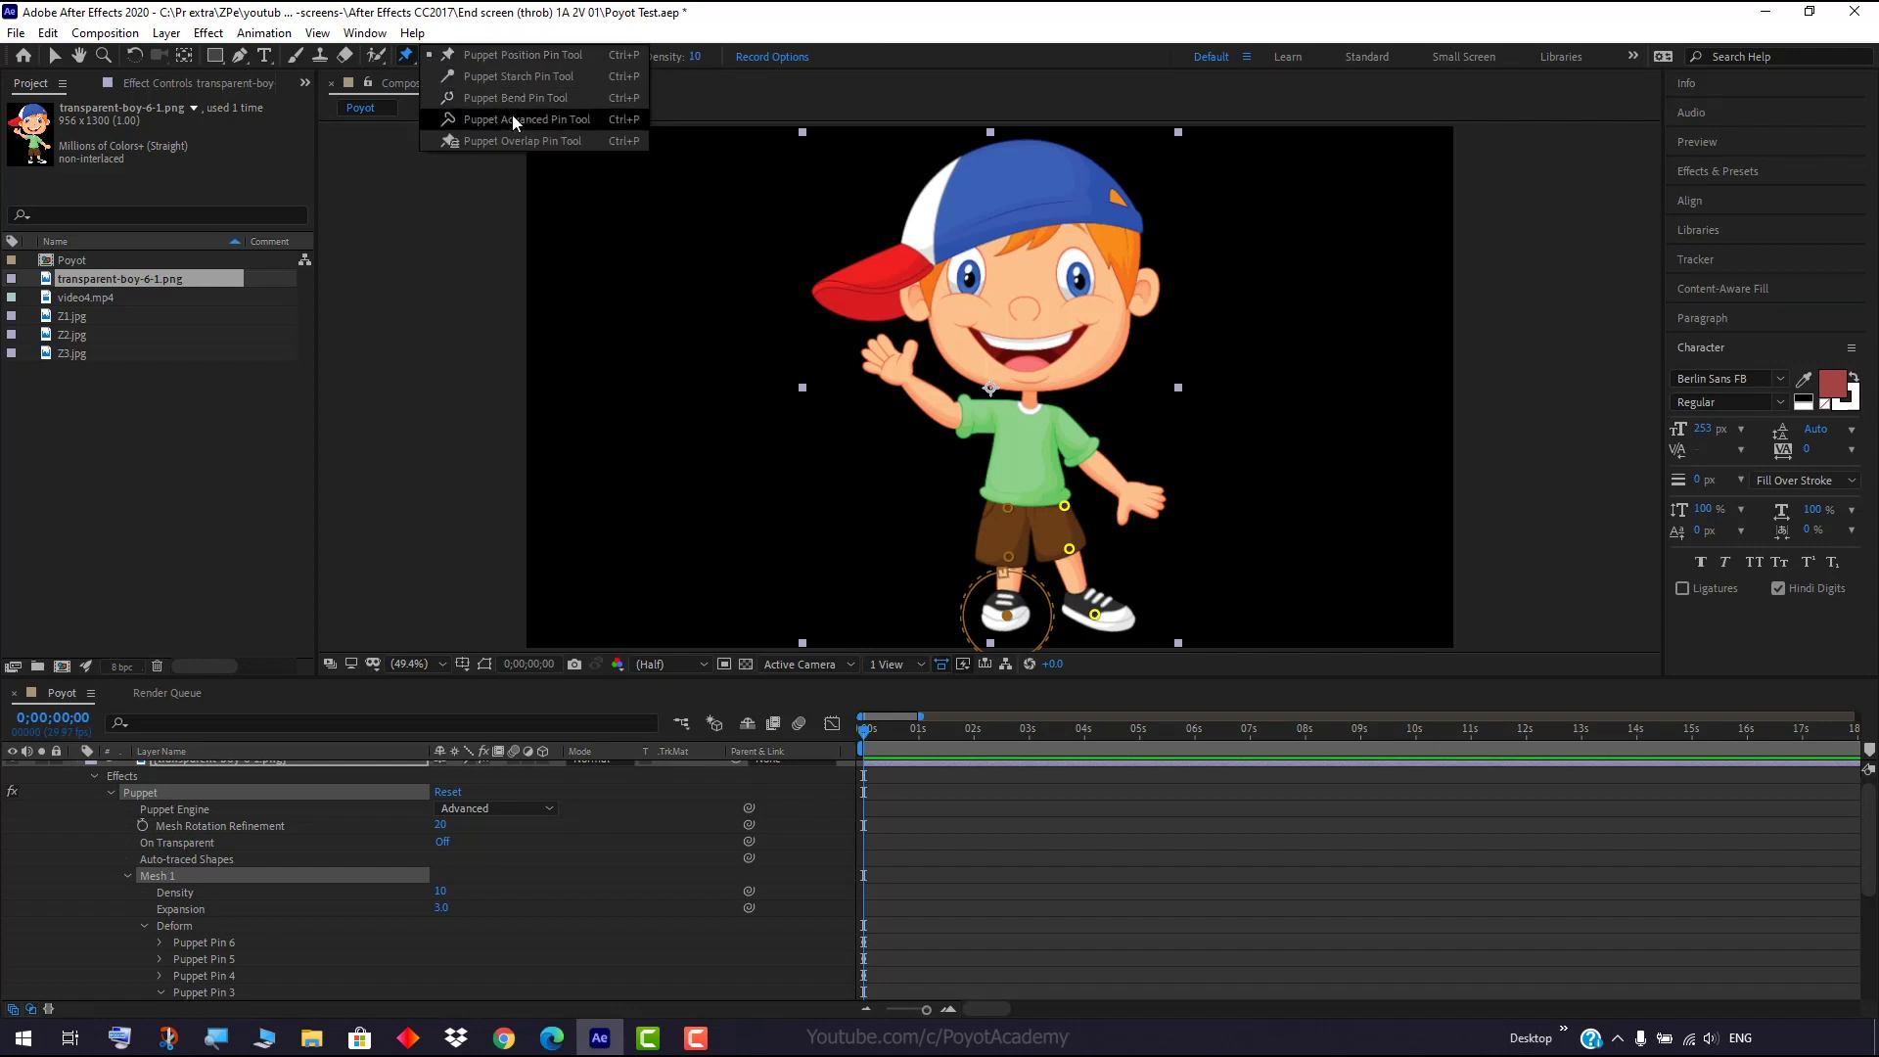
click(540, 121)
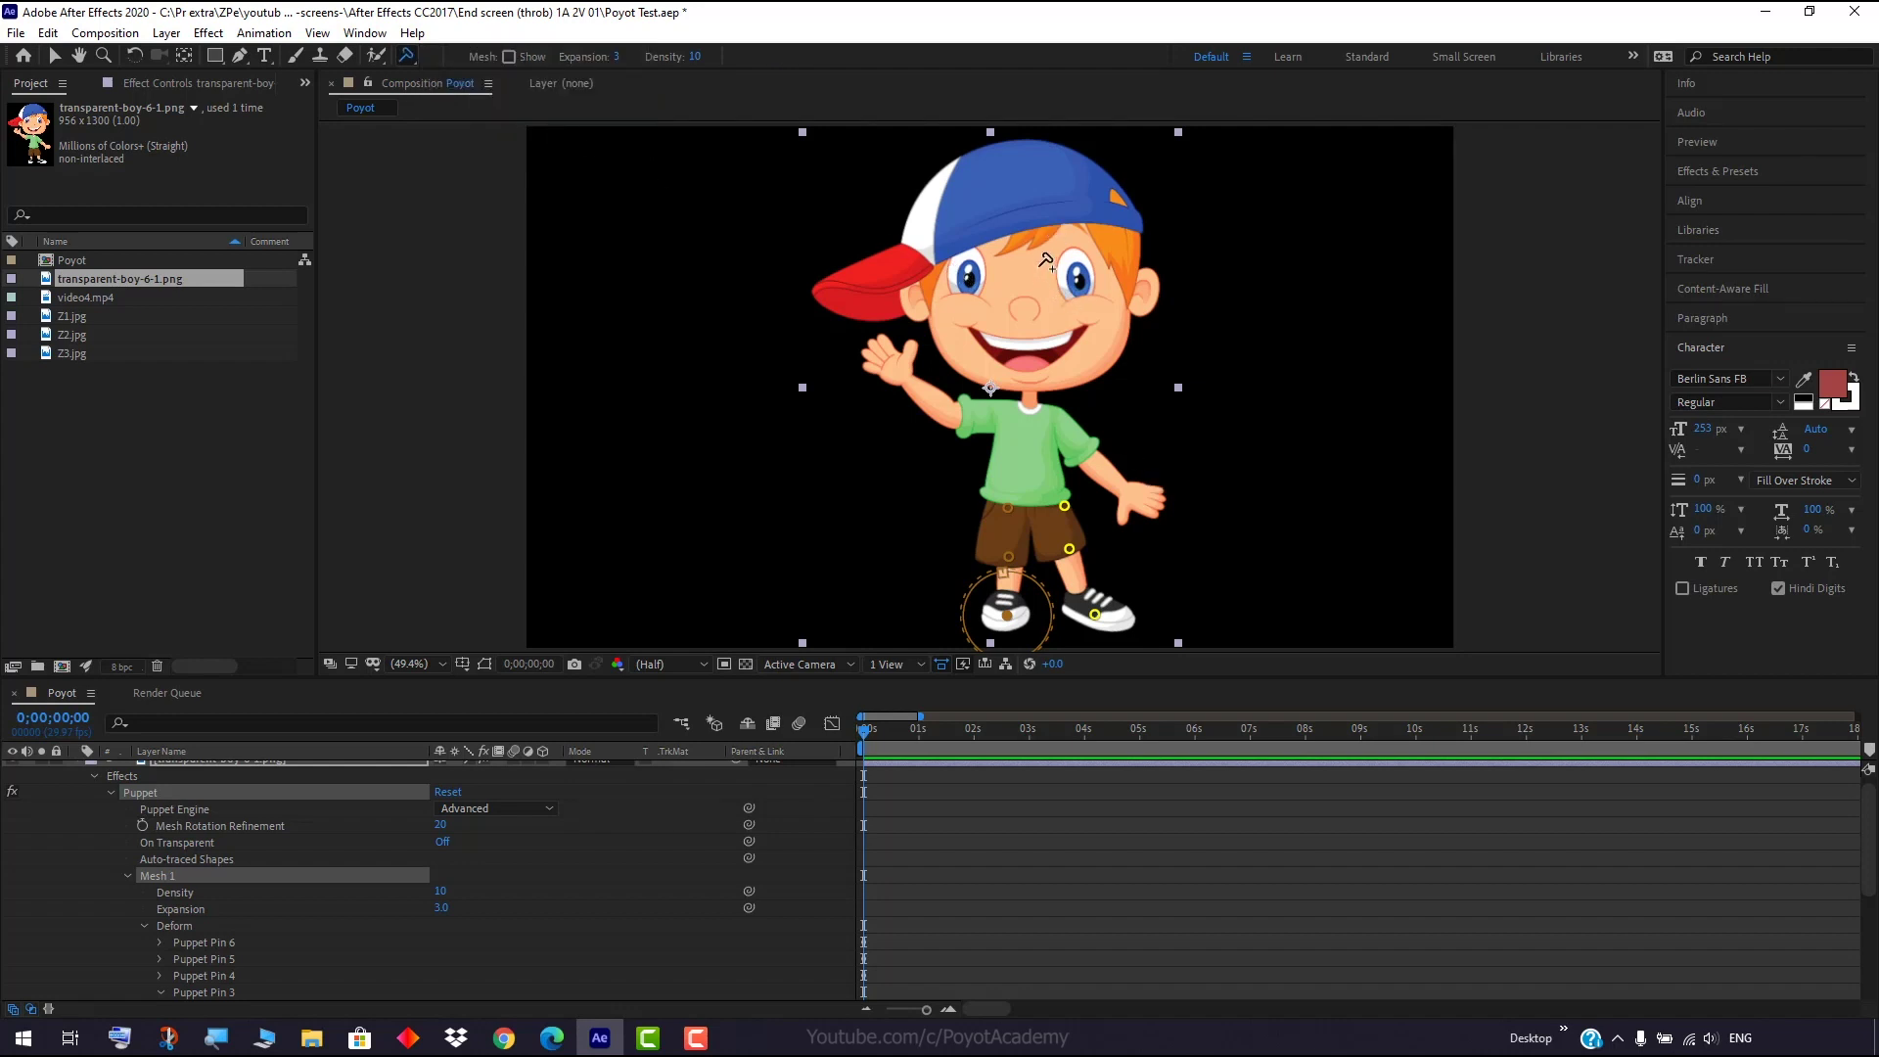
click(1028, 264)
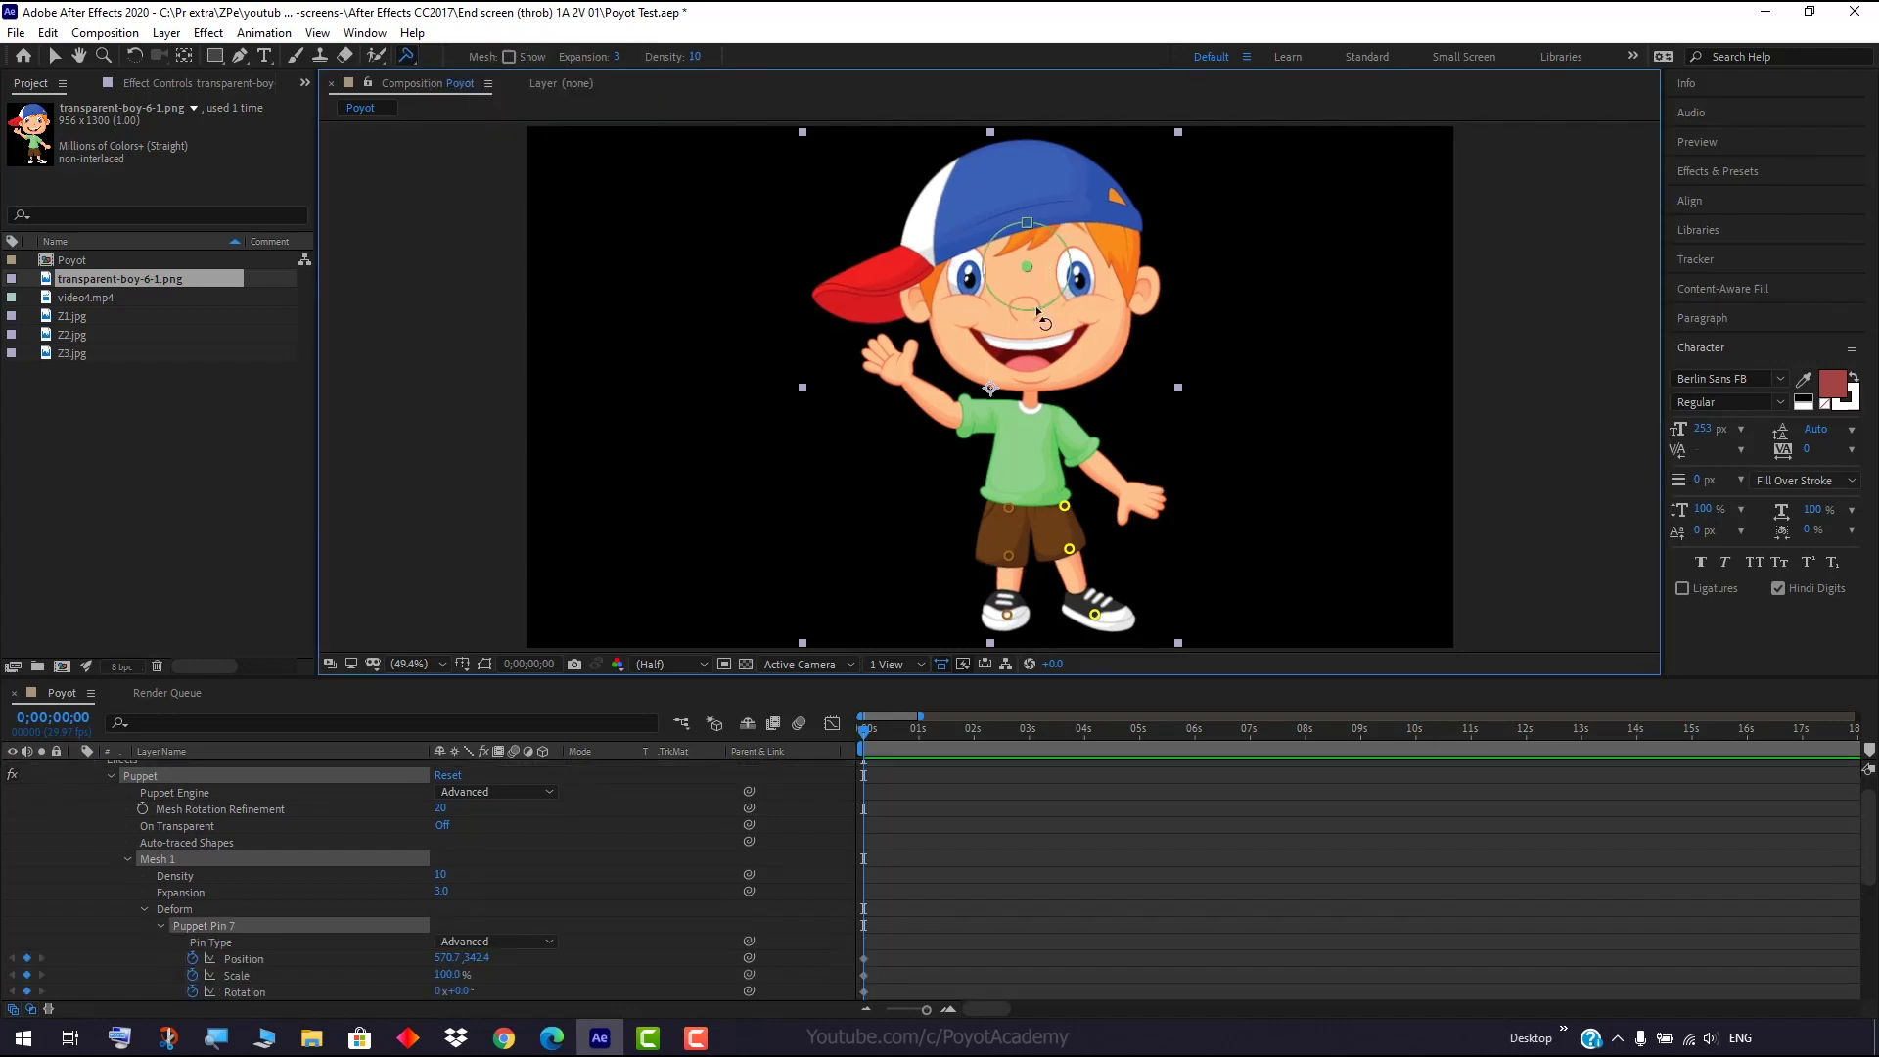
click(1030, 401)
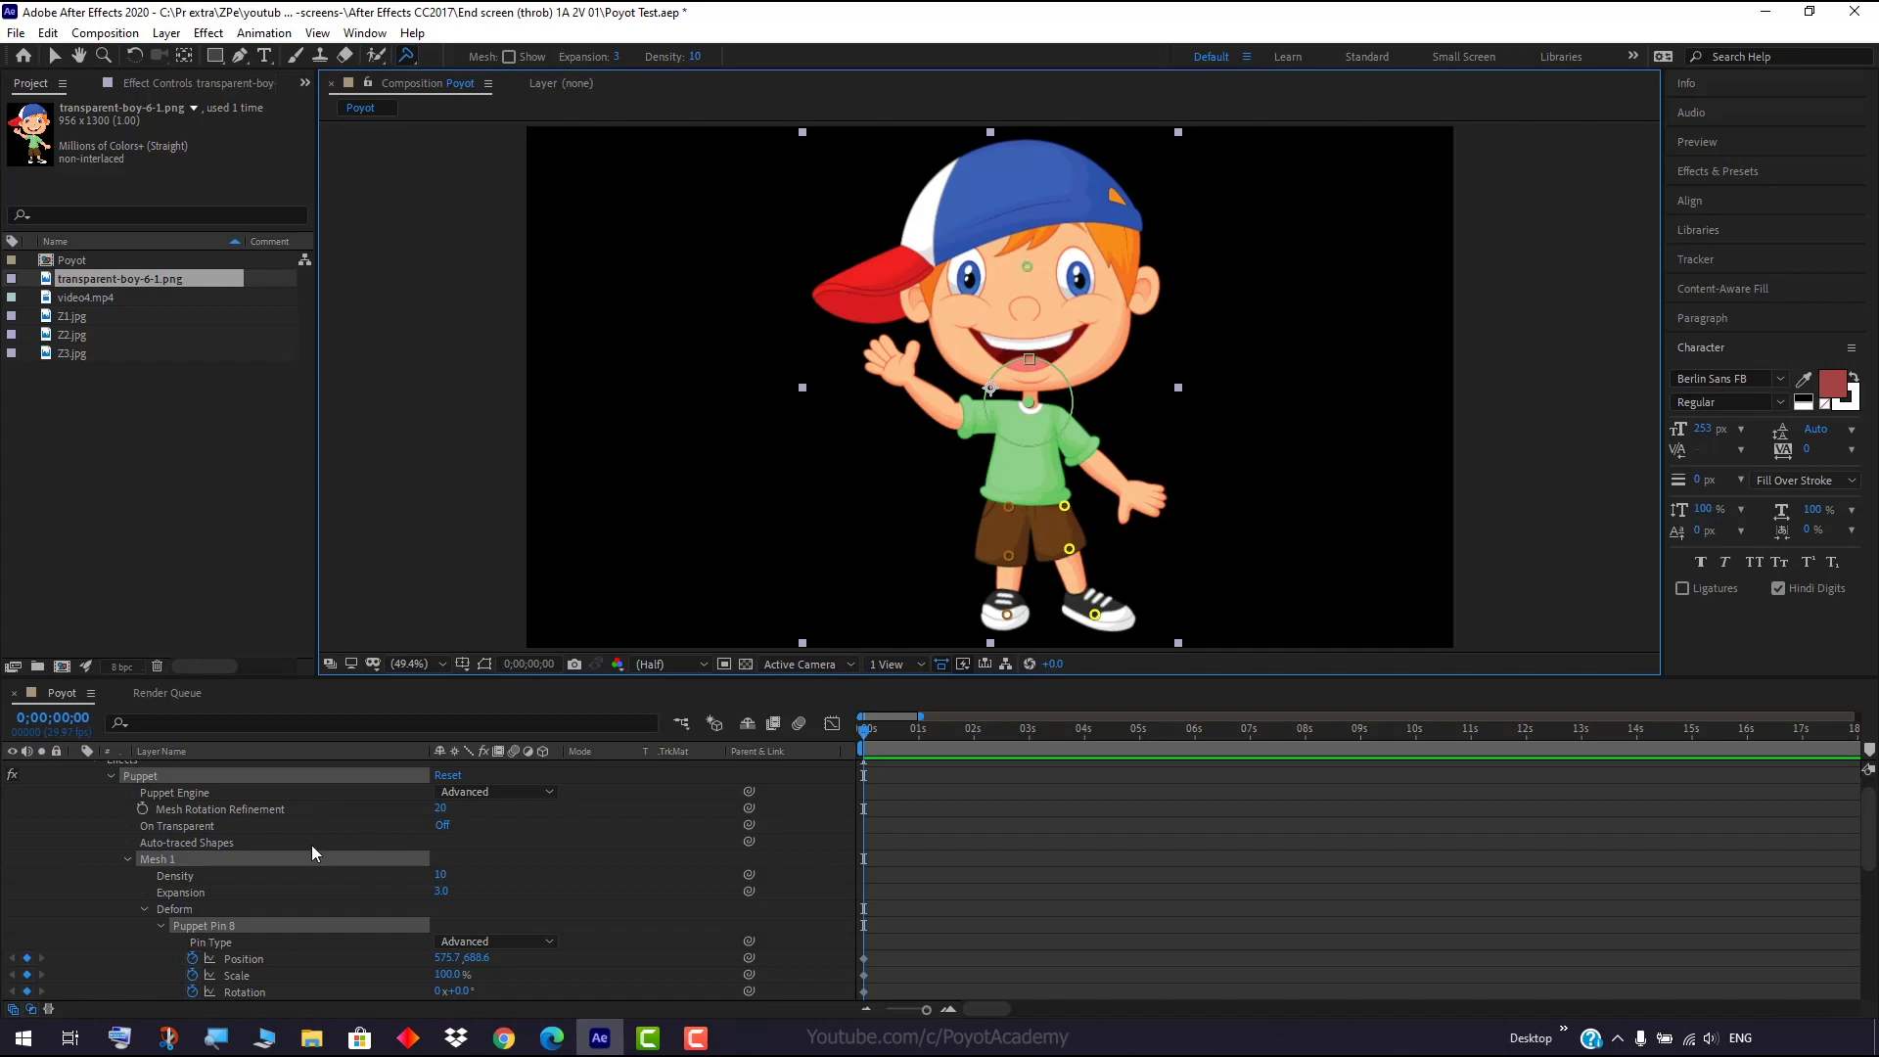
scroll(284, 886, down, 2)
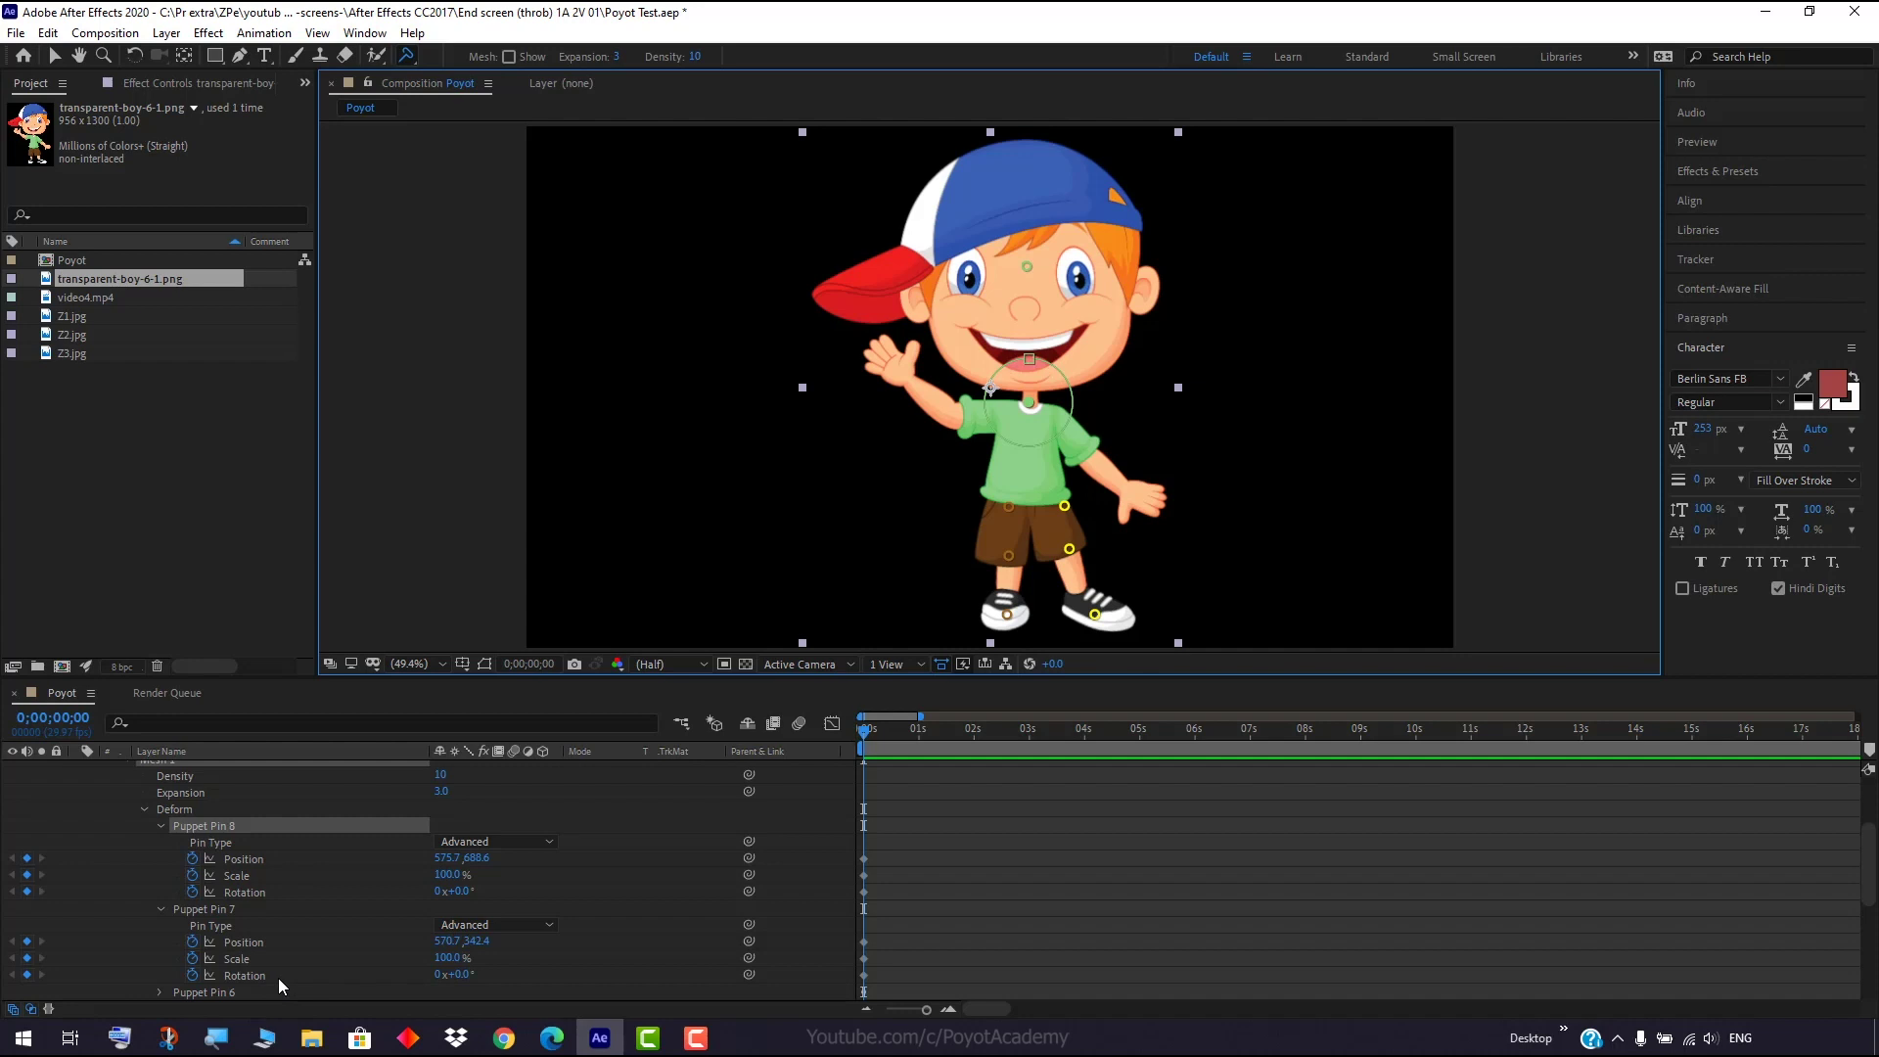
Try moving the face's advanced pin to about 593, 357, scaling it to about 97% and rotating it slightly.
click(411, 51)
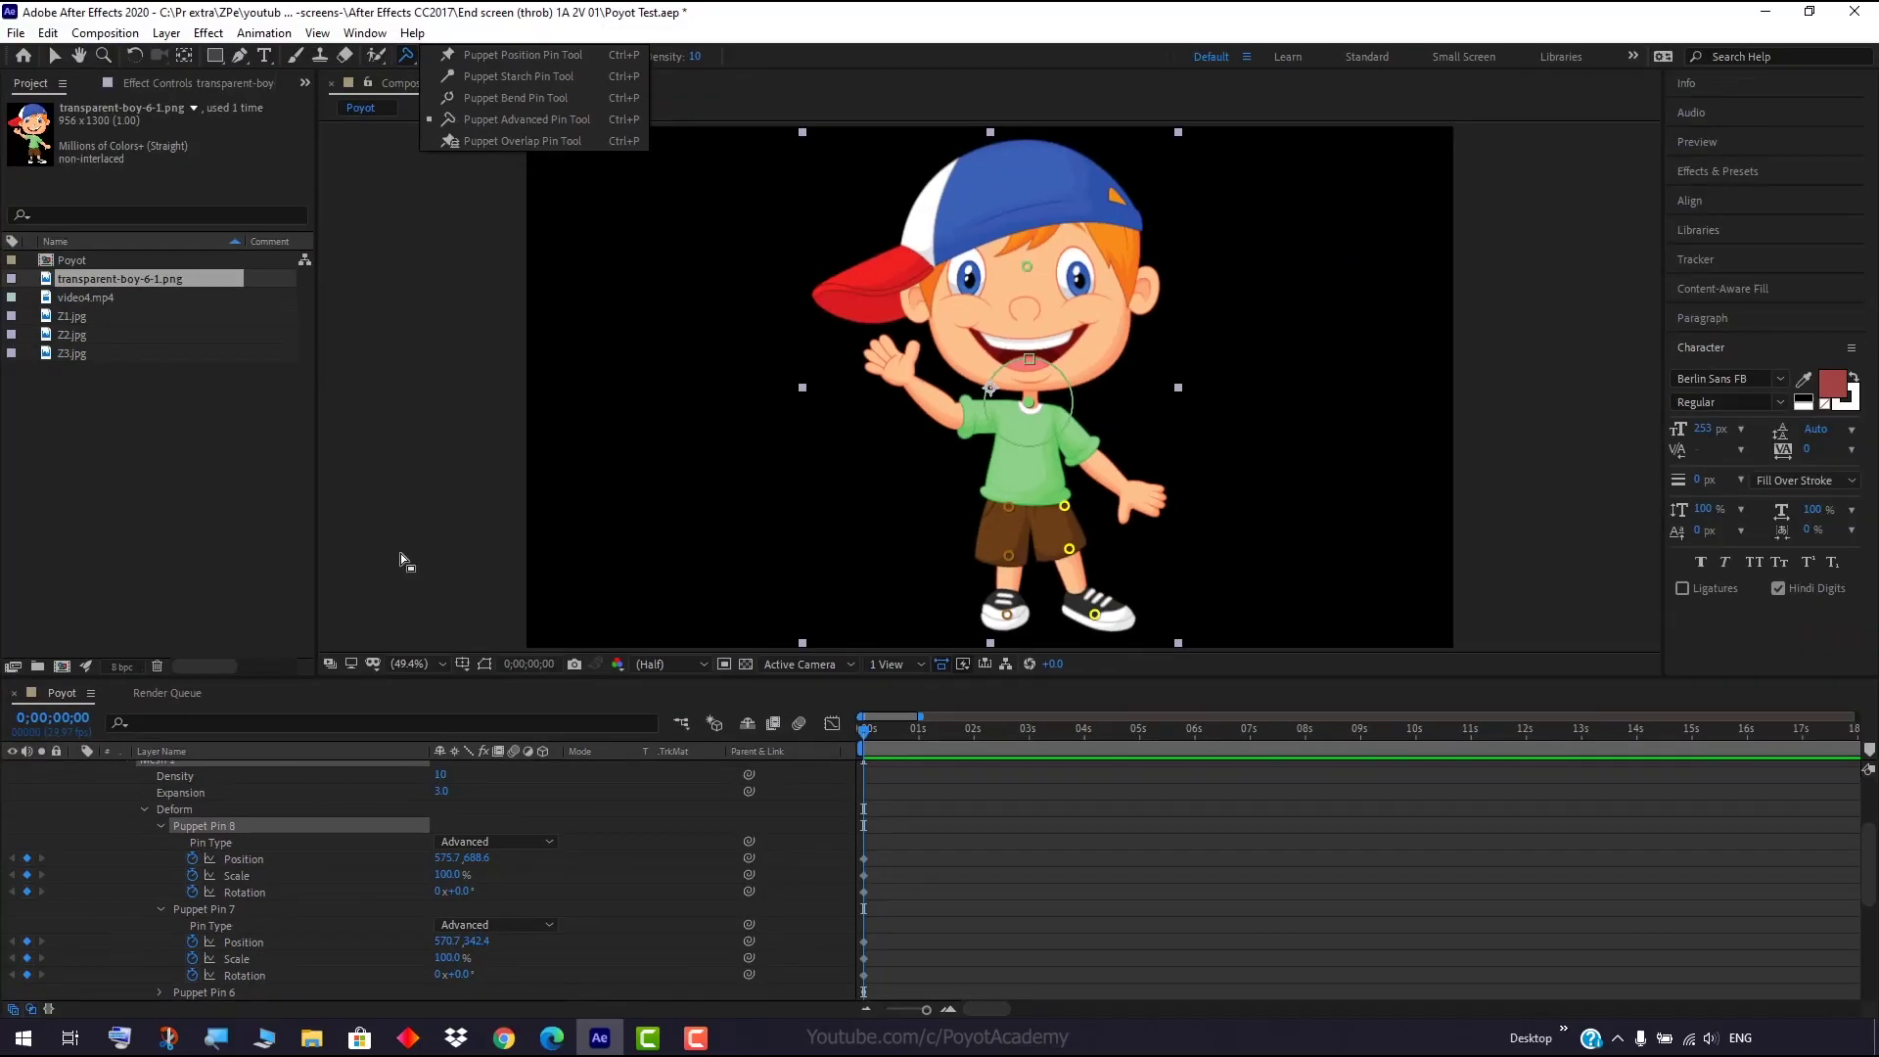
click(1026, 267)
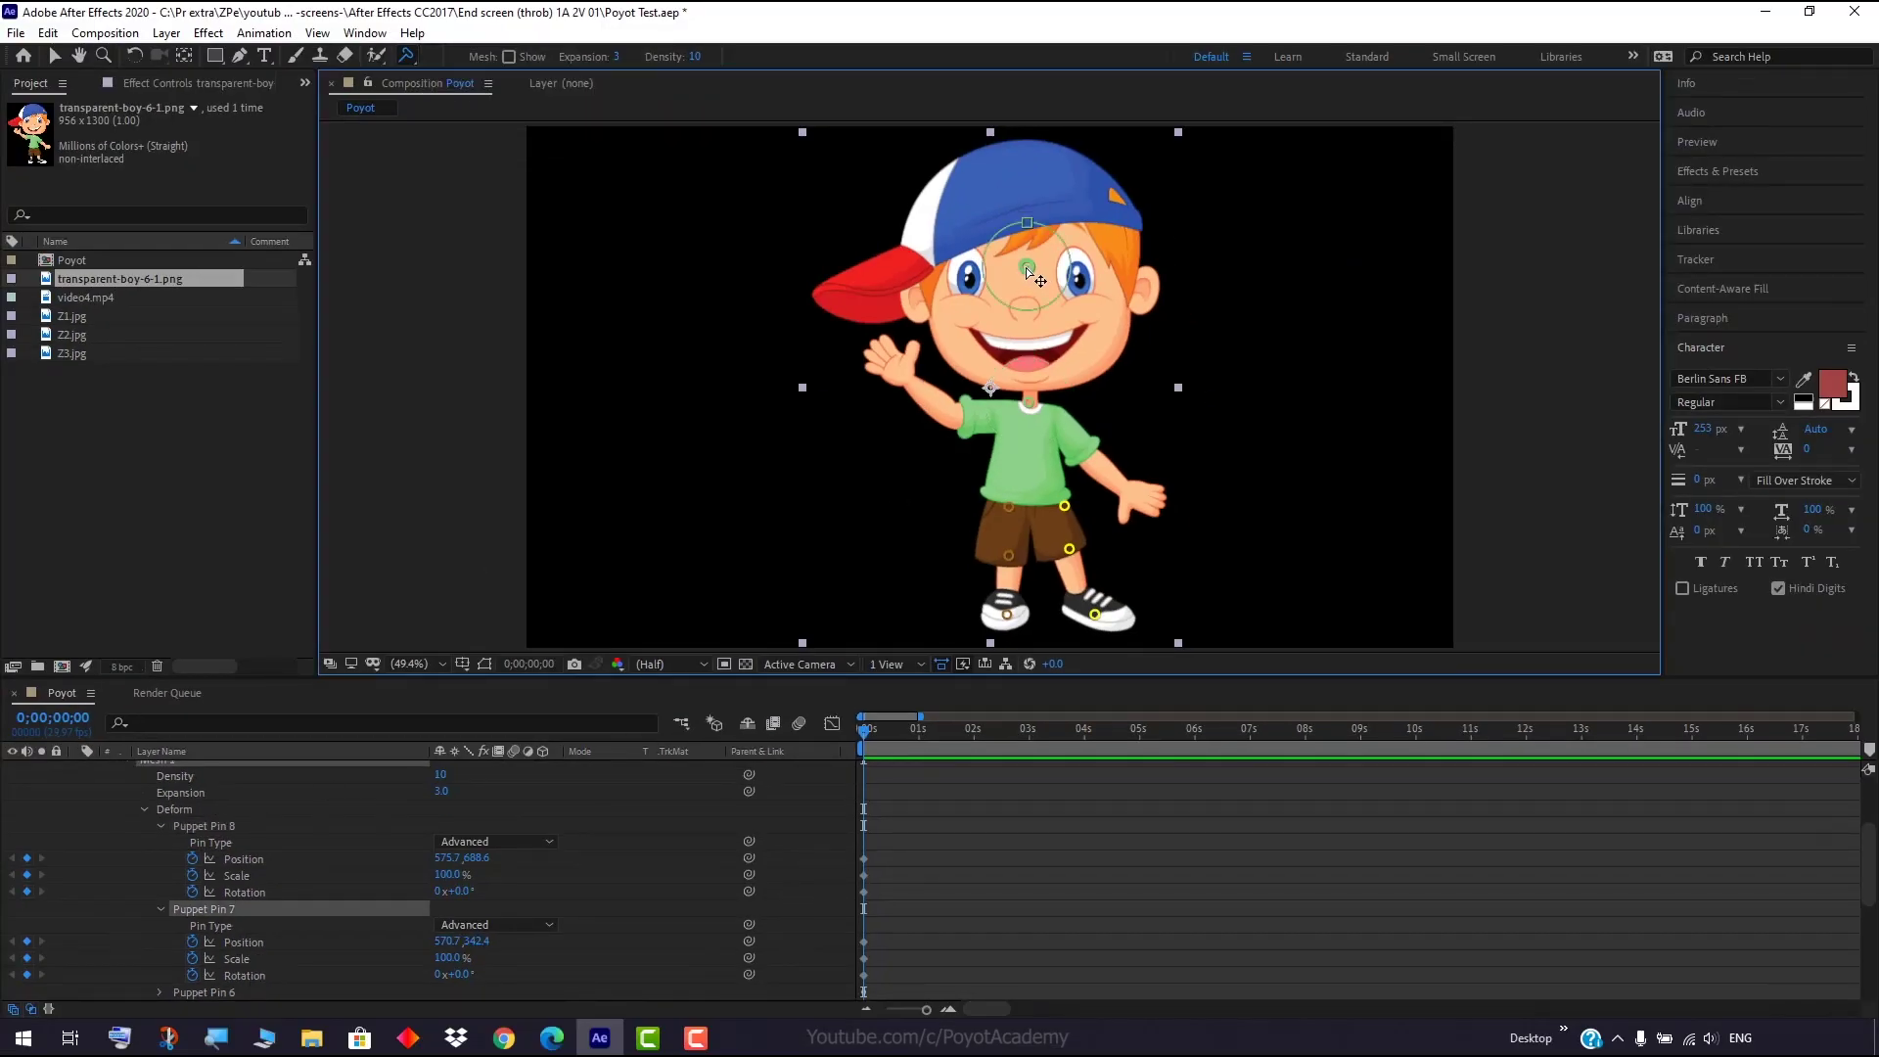
mouse_move(1027, 267)
mouse_down()
mouse_move(1253, 237)
mouse_move(1003, 257)
mouse_move(1039, 279)
mouse_move(1070, 242)
mouse_move(1085, 256)
mouse_move(1038, 229)
mouse_move(1051, 172)
mouse_move(1040, 292)
mouse_move(1050, 223)
mouse_move(1047, 245)
mouse_up()
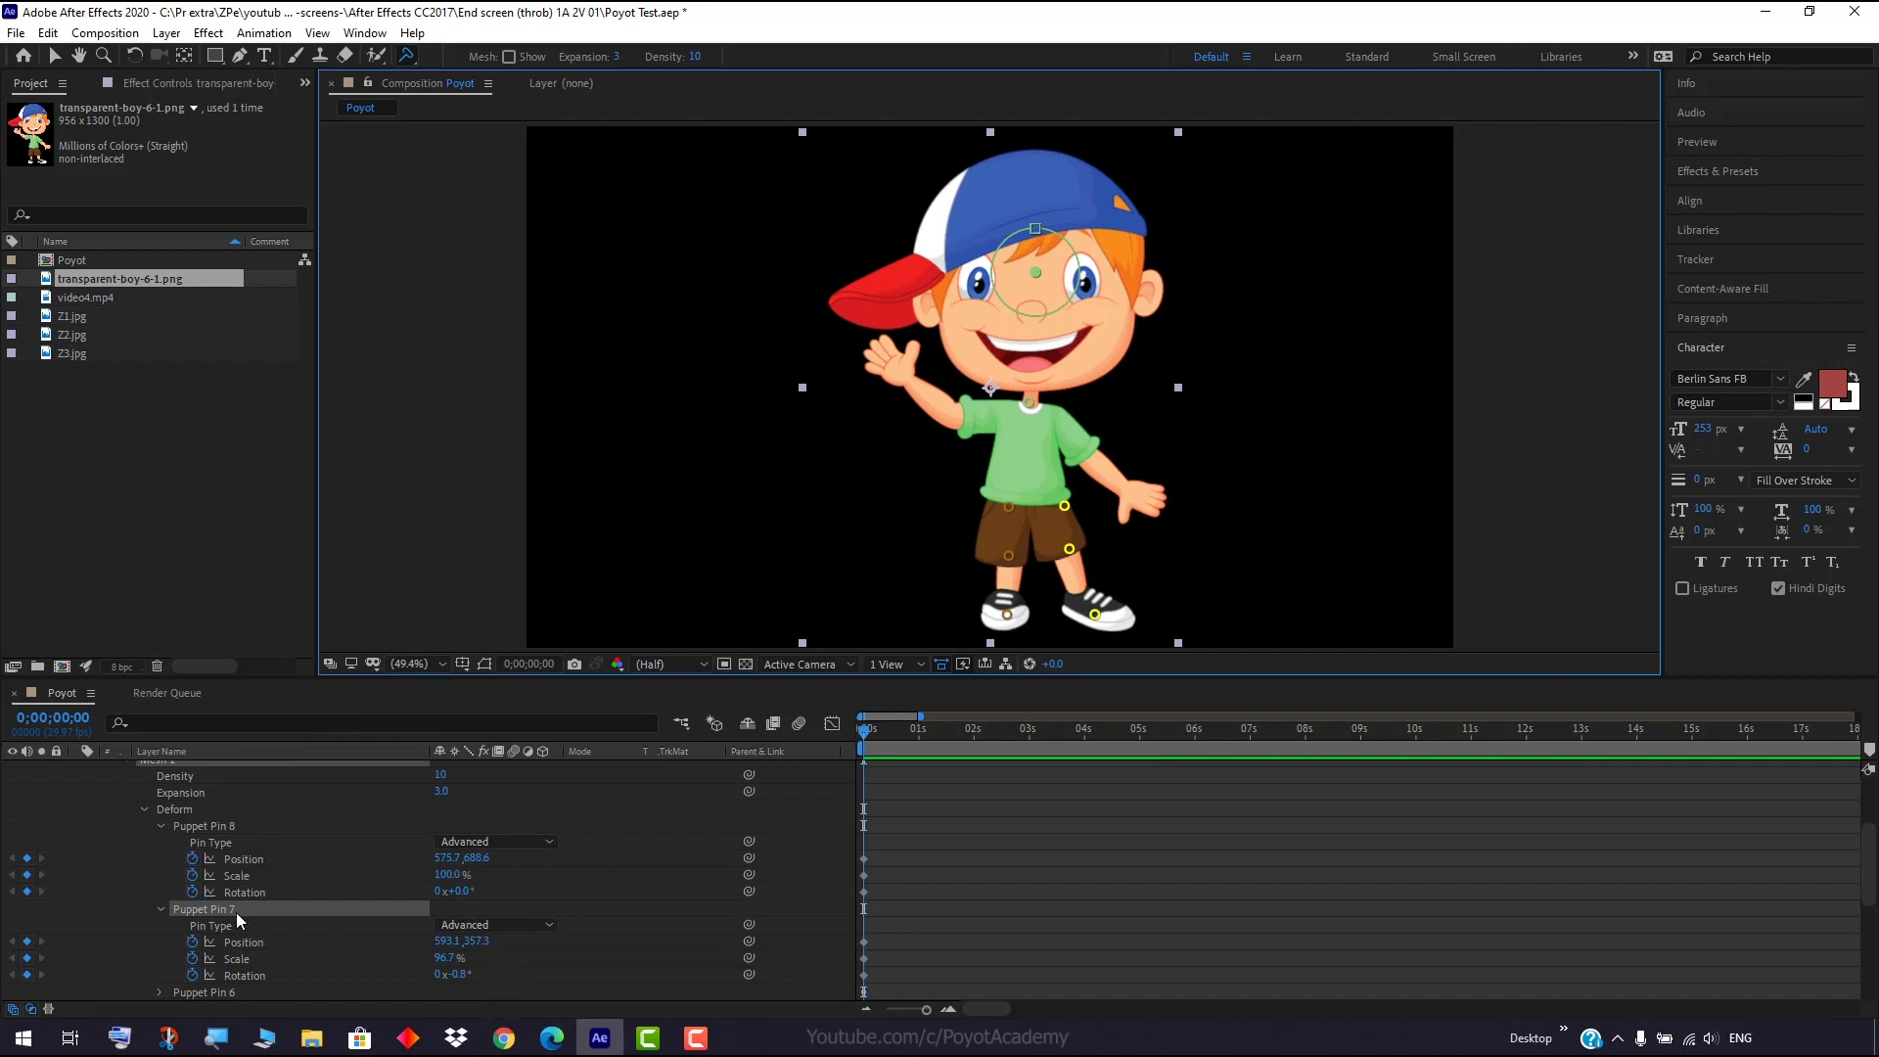
Reset the Position, Scale and Rotation of Puppet Pin 7 between the boy's eyes.
click(228, 828)
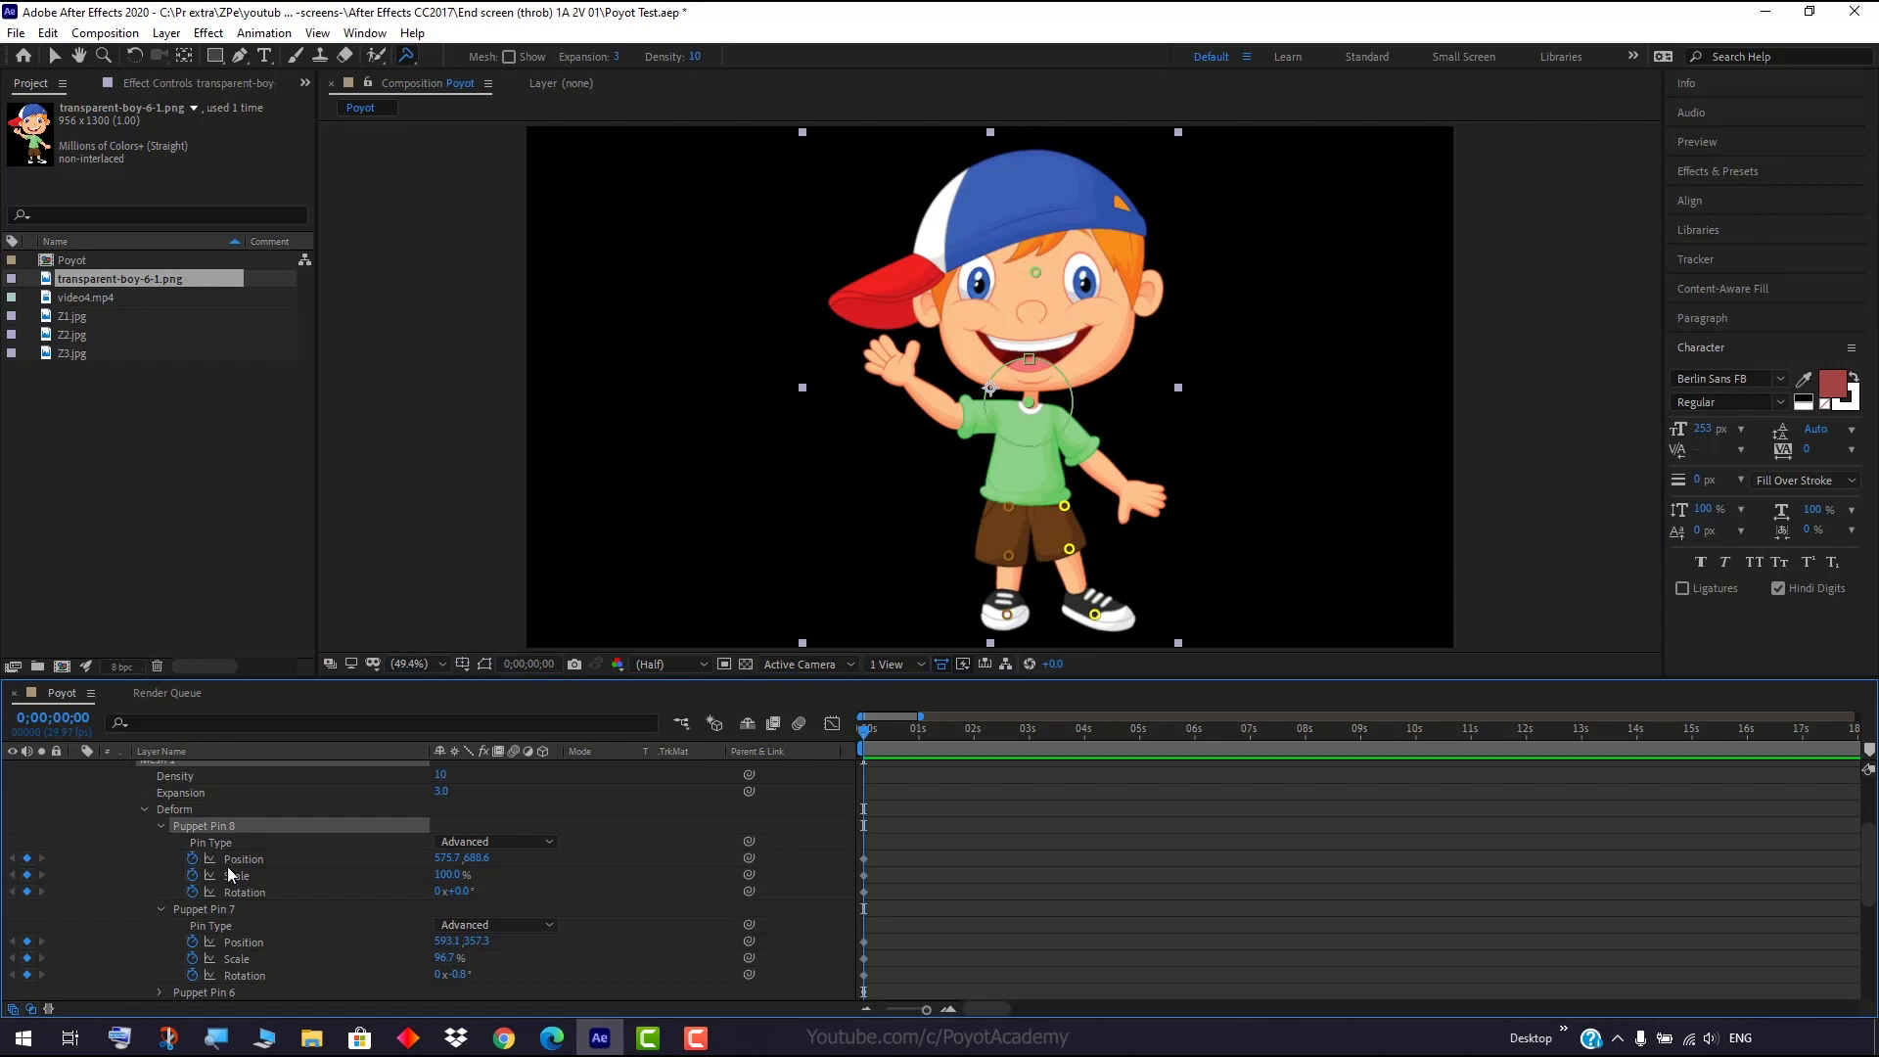
click(237, 907)
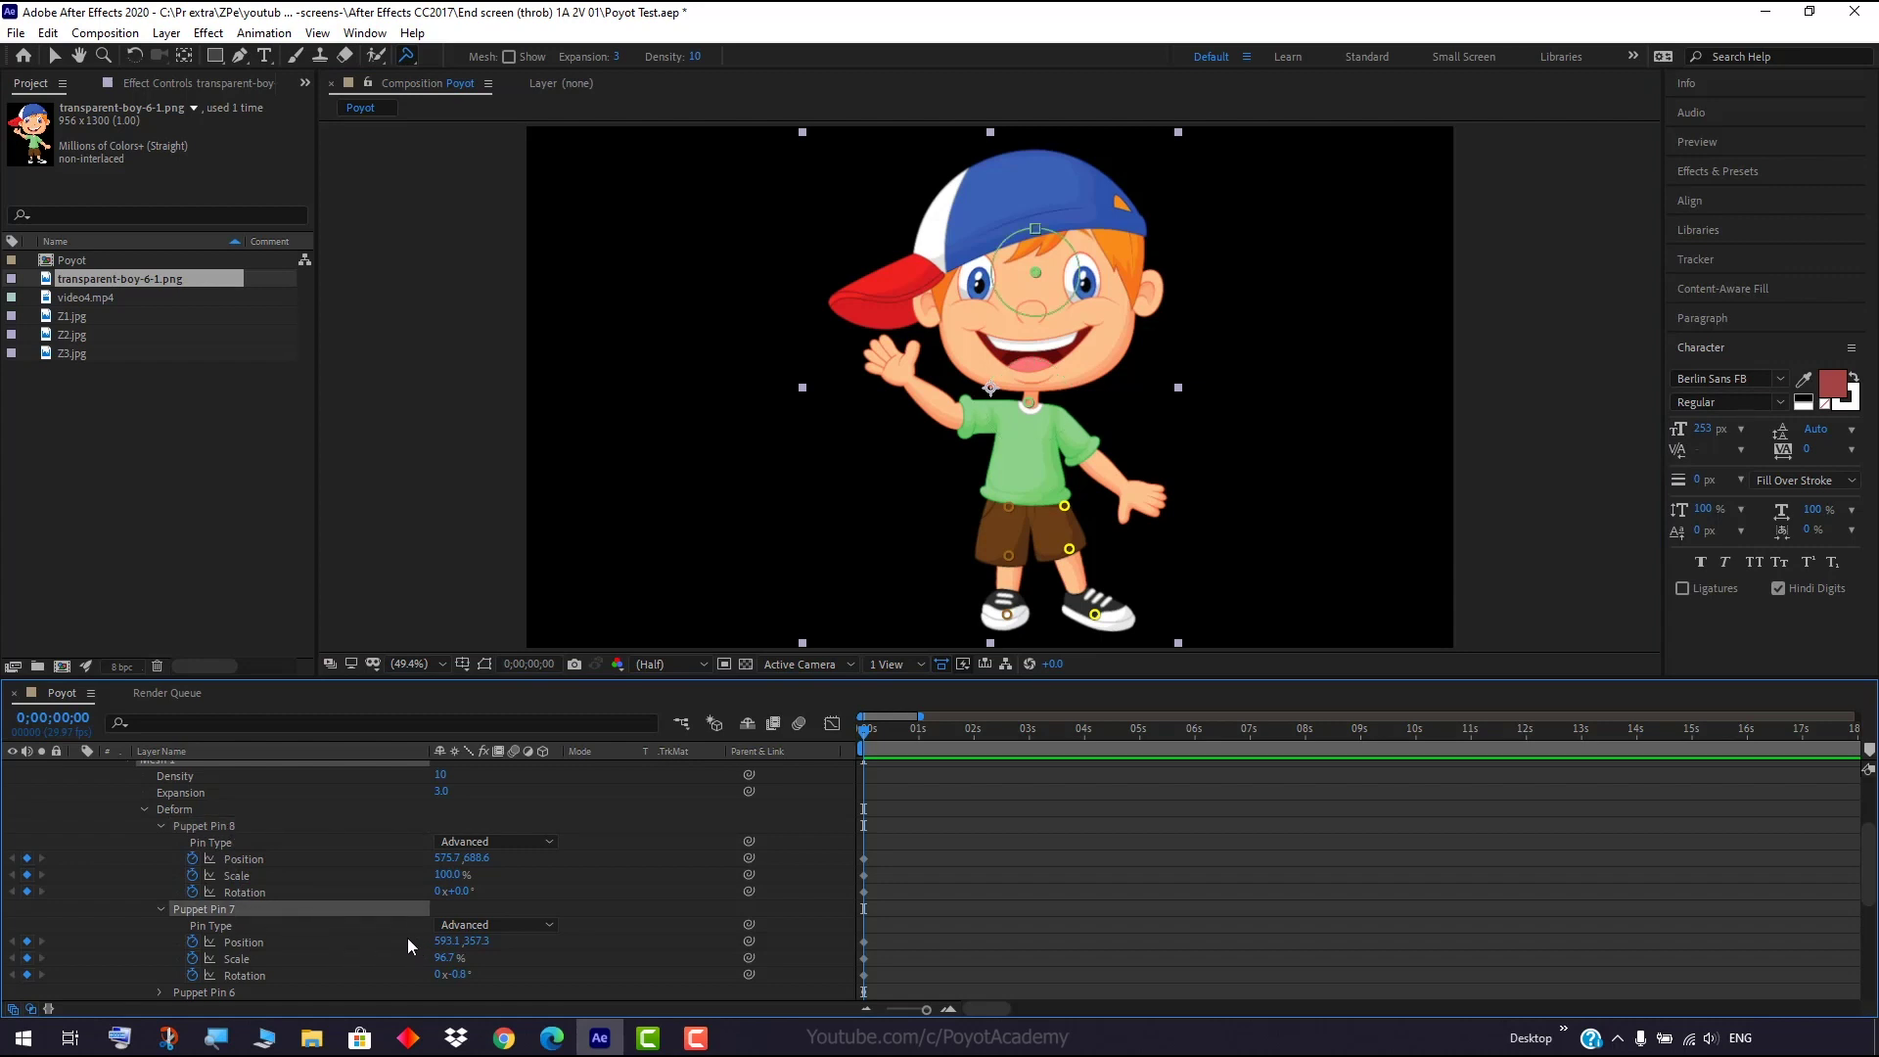
right_click(301, 939)
click(360, 841)
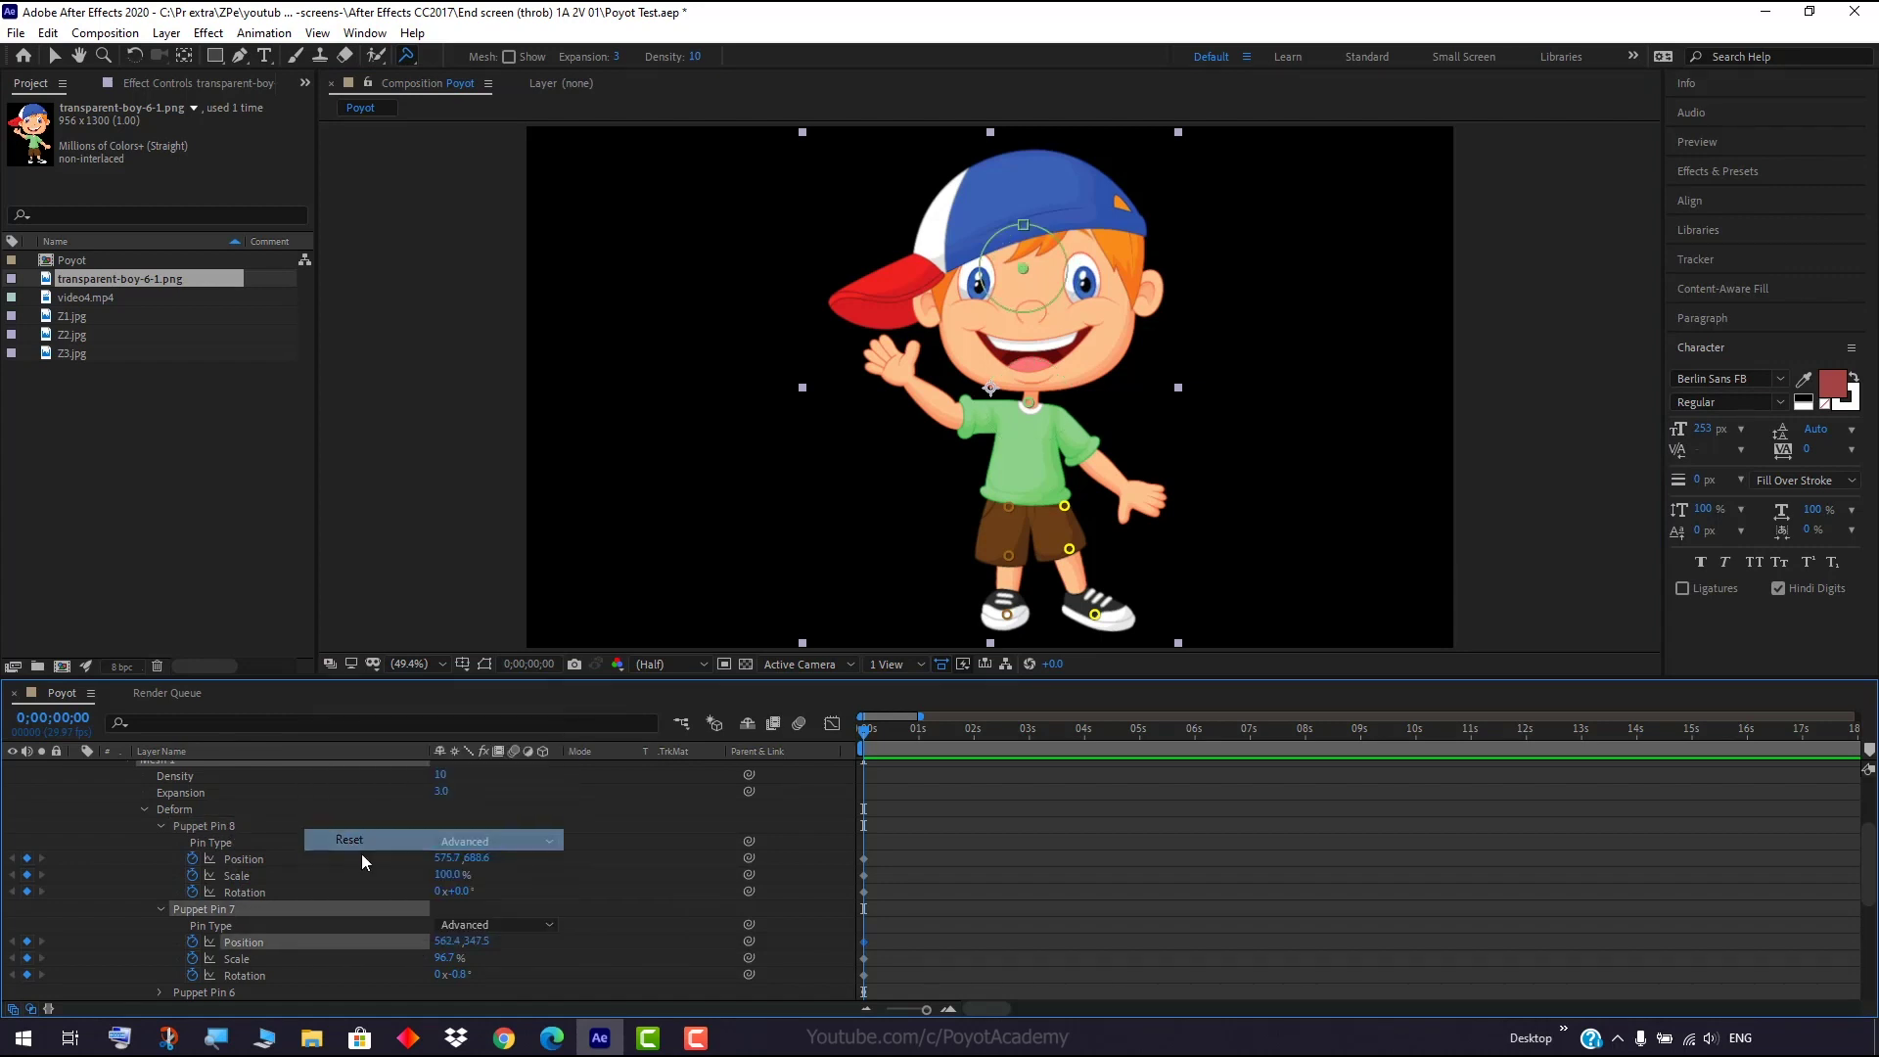
right_click(329, 957)
click(358, 858)
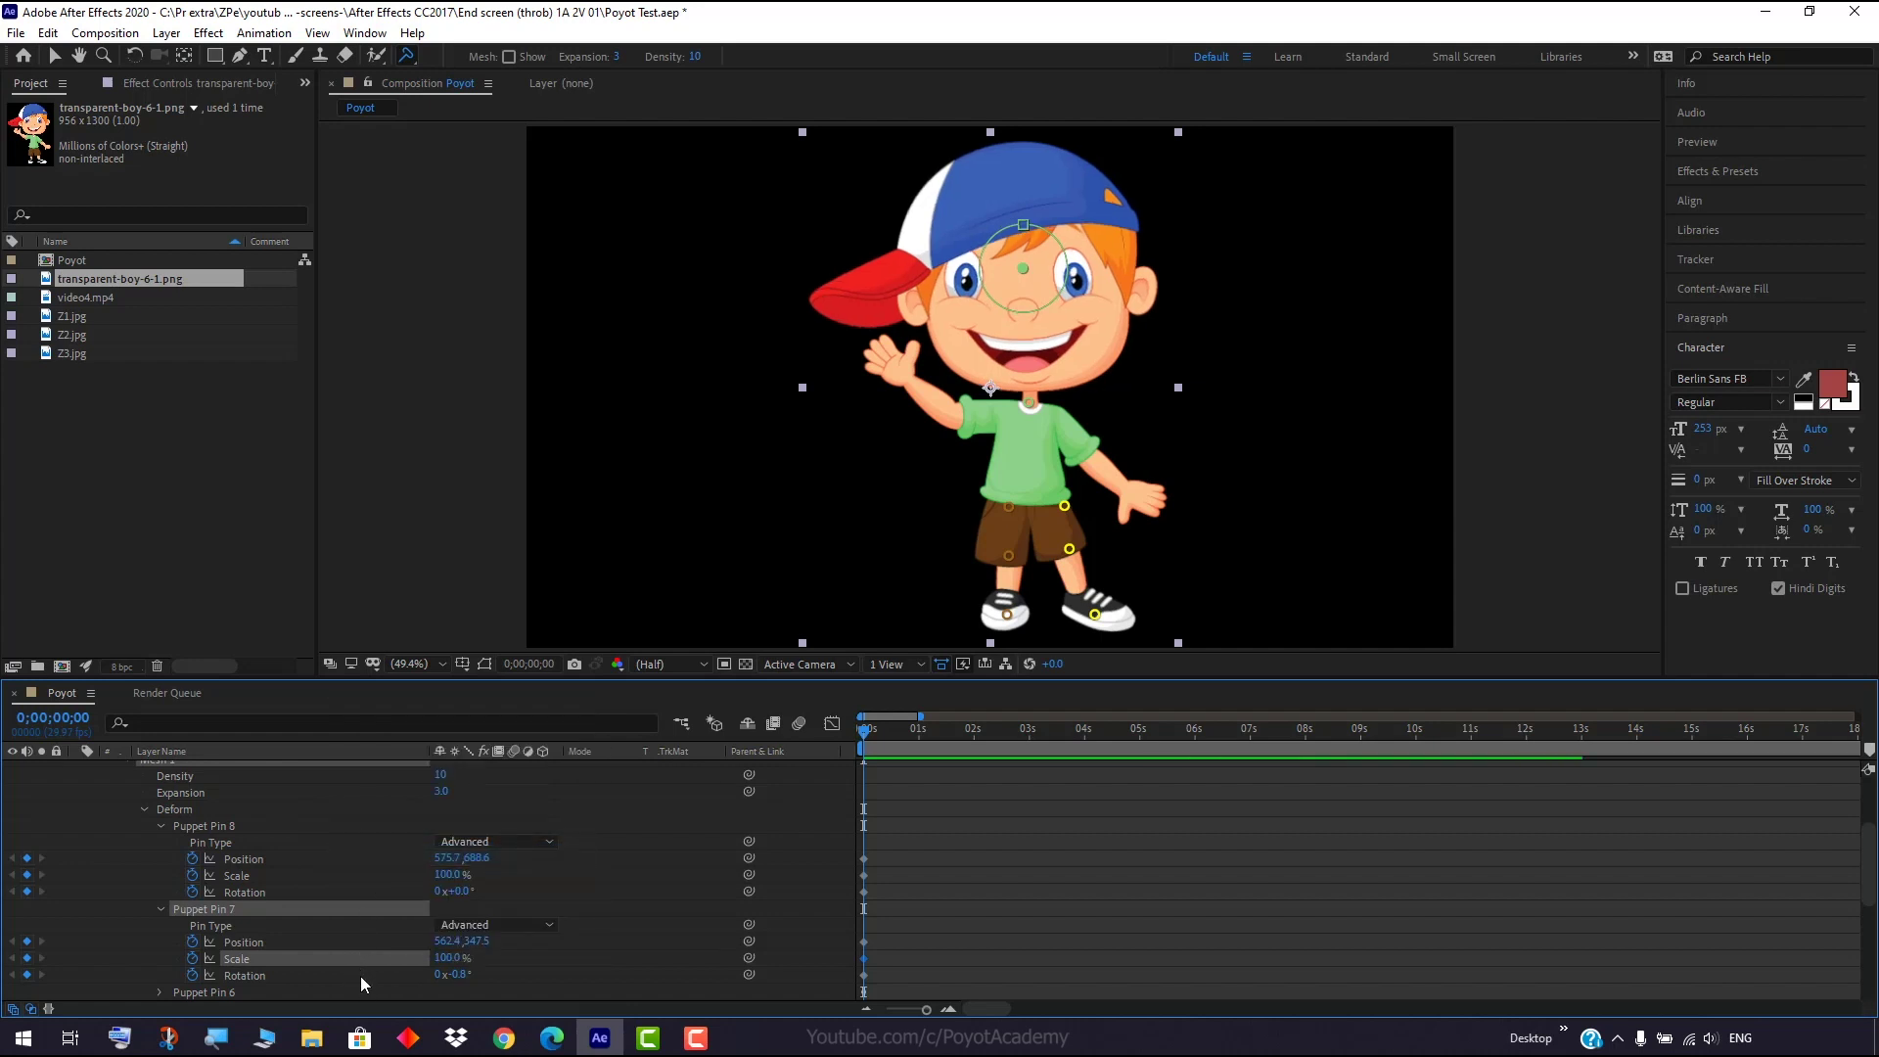
right_click(362, 978)
click(411, 876)
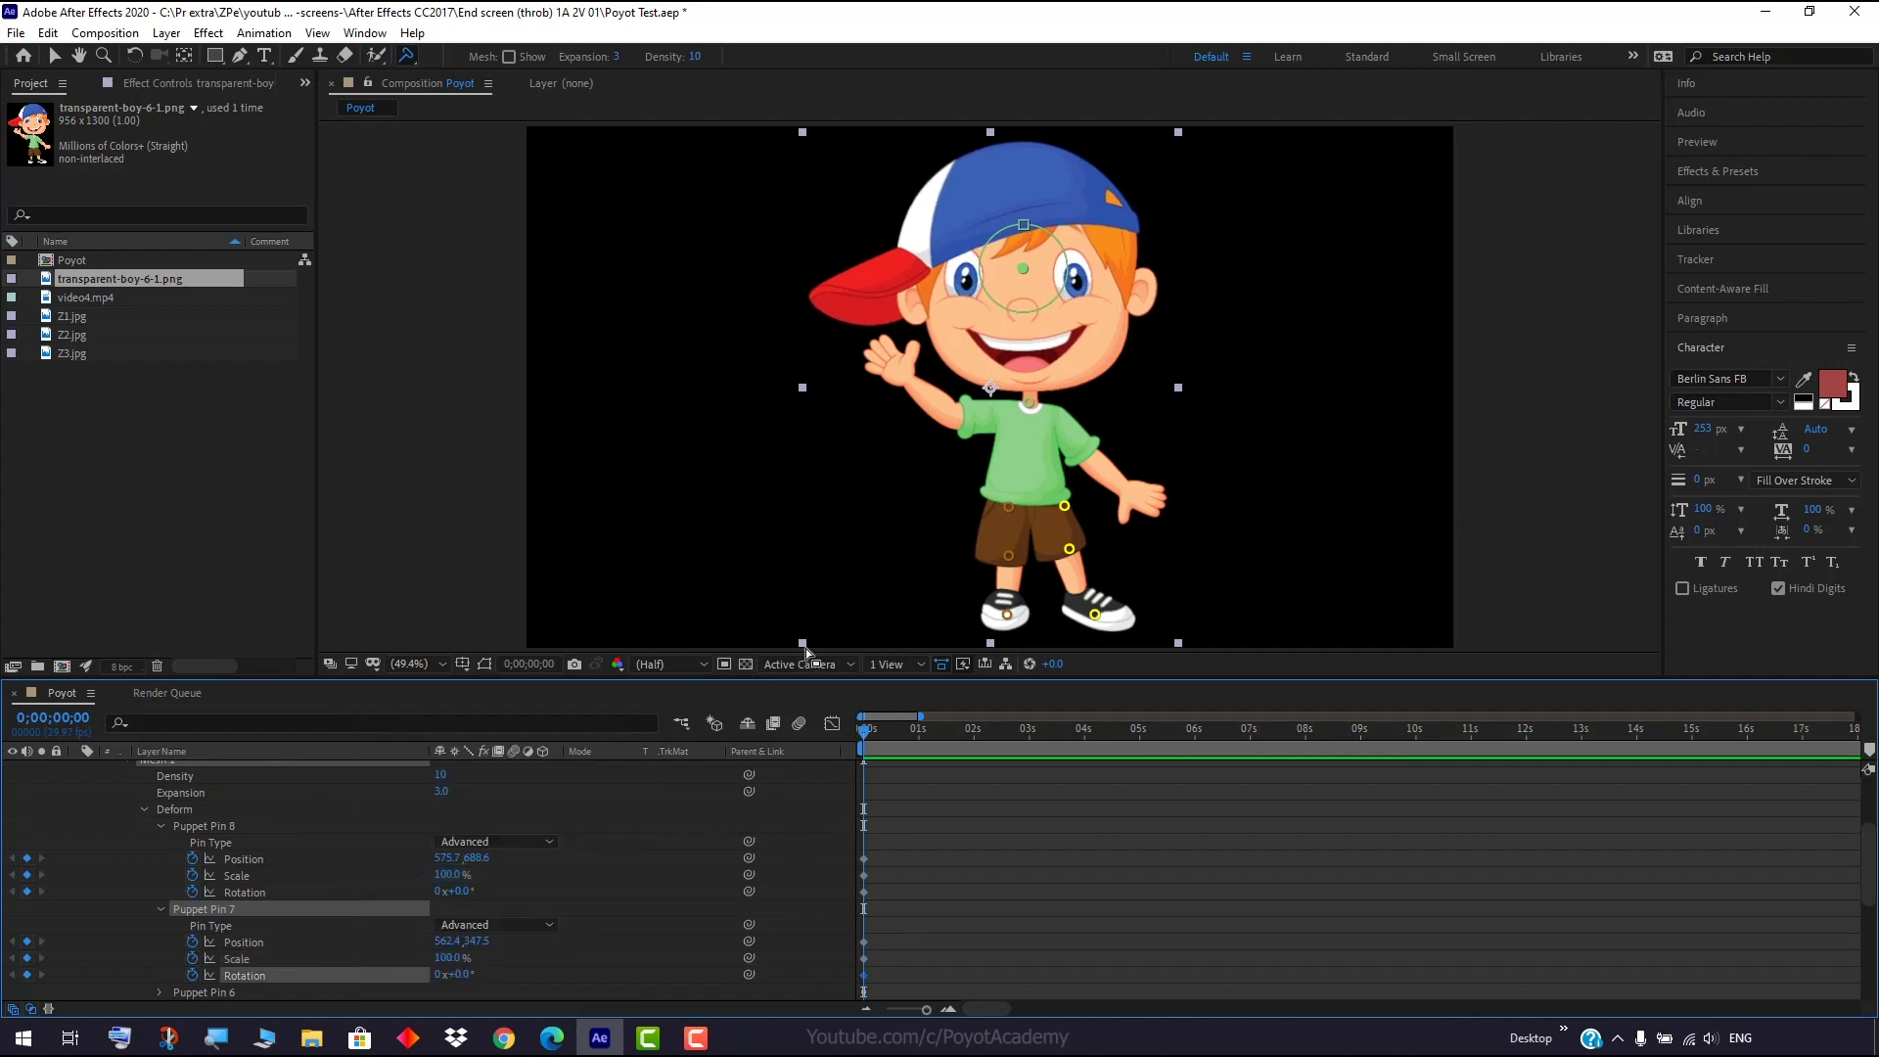
Set Puppet Pin 7's type to Position and move the head to about 595, 305.
click(481, 928)
click(460, 836)
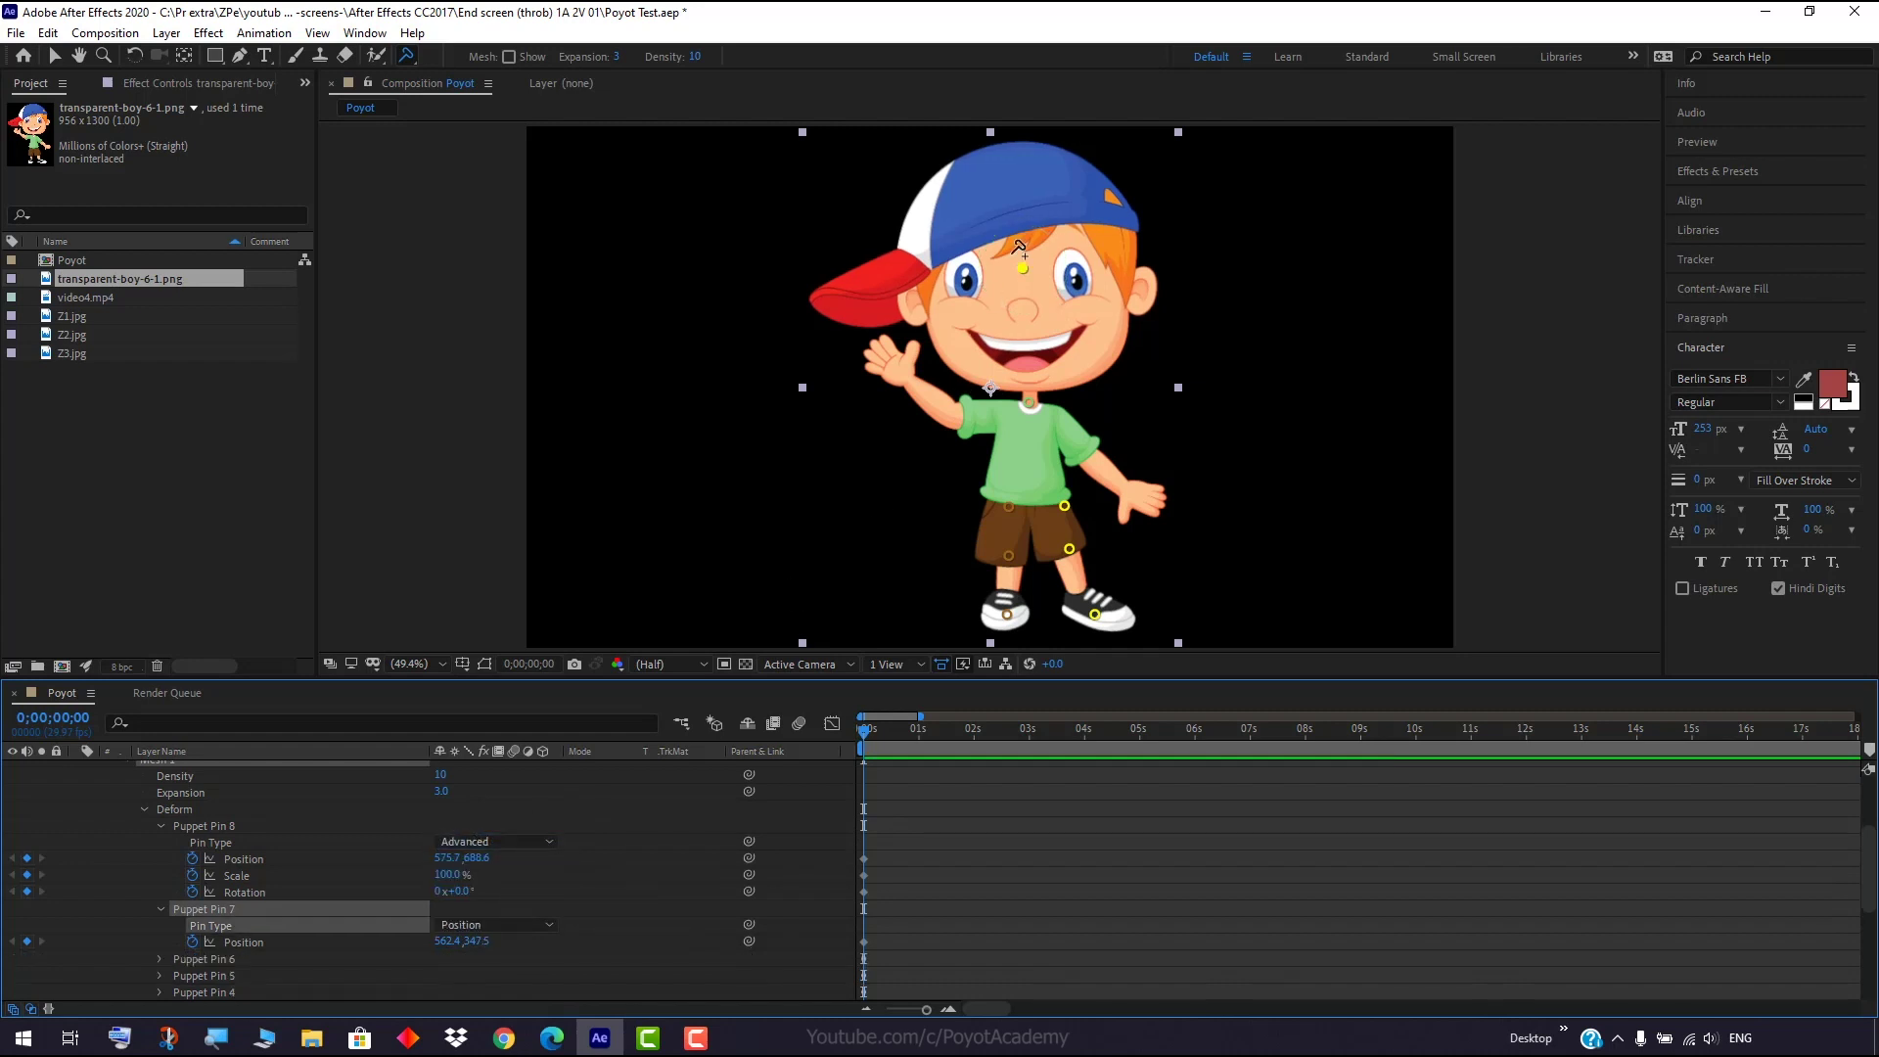
mouse_move(1024, 266)
mouse_down()
mouse_move(1067, 276)
mouse_move(1021, 261)
mouse_move(1207, 190)
mouse_move(1038, 250)
mouse_up()
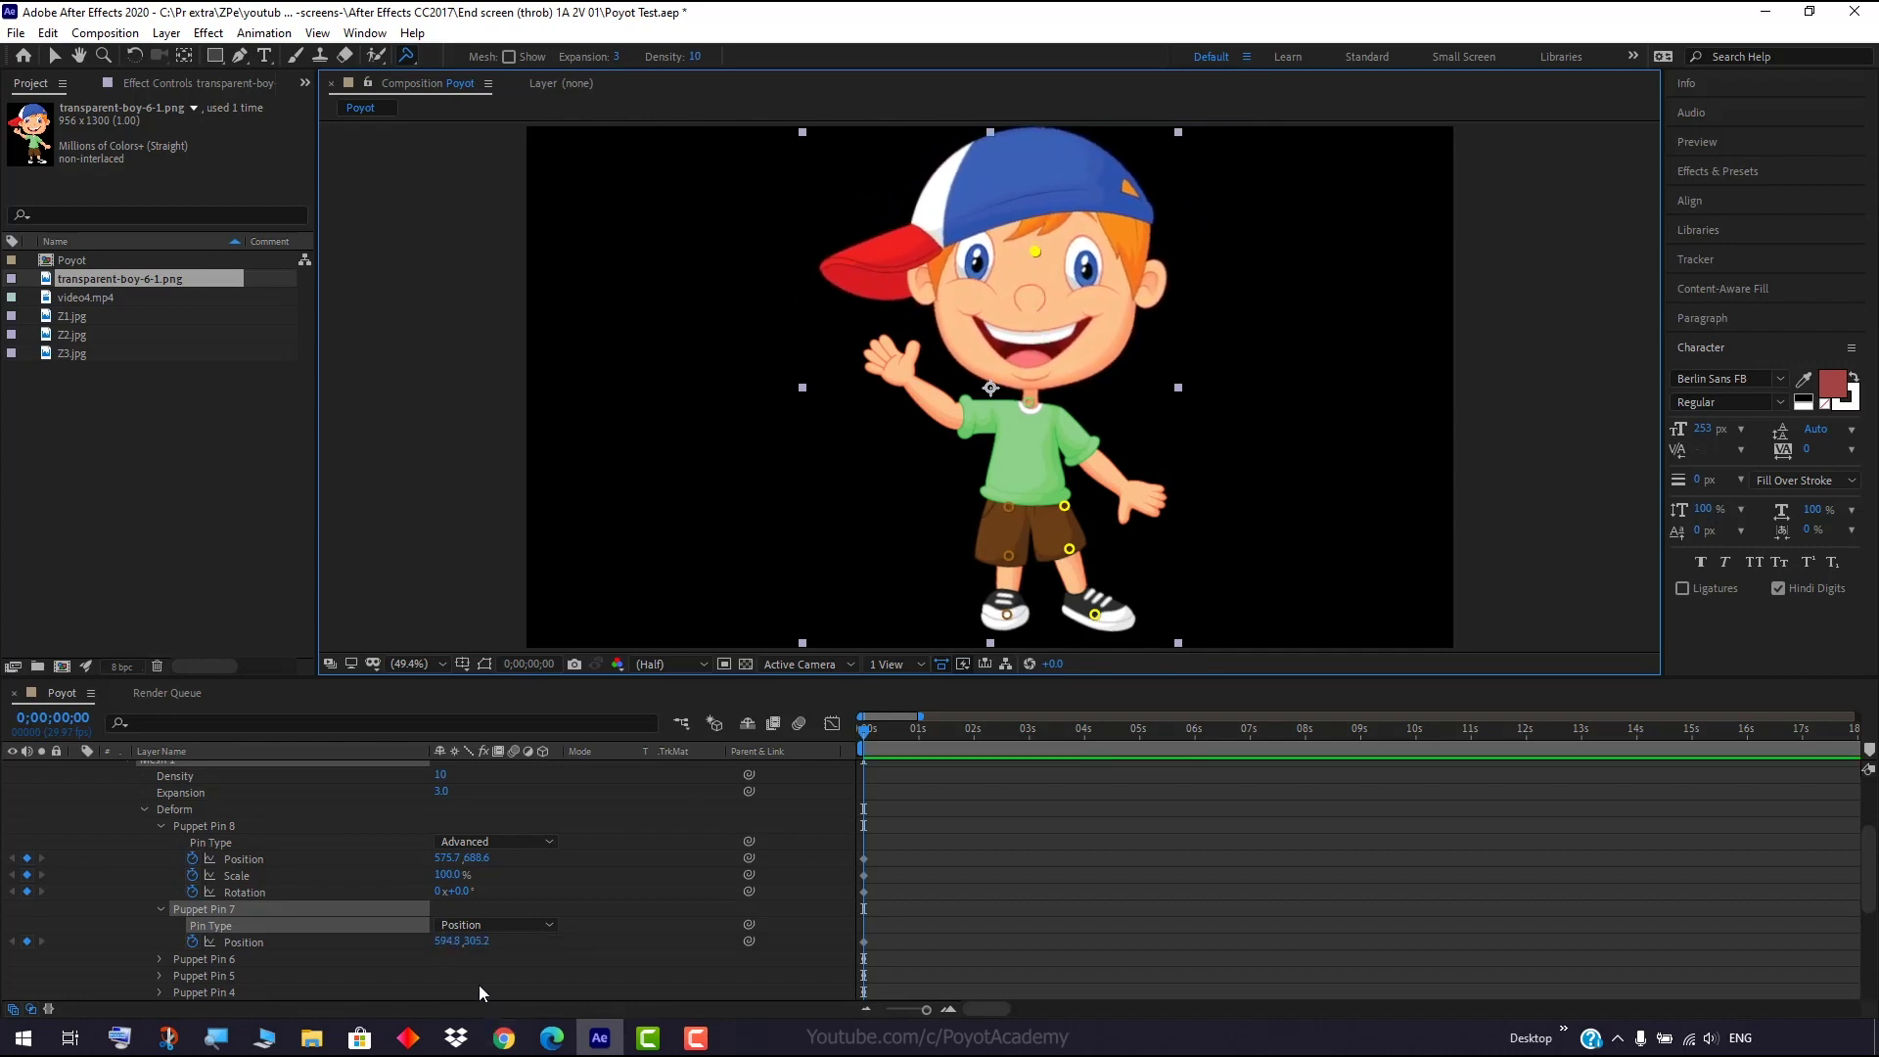
Set Puppet Pin 7's type to Advanced, swing the head sideways and bring the pin to about 572, 313.
click(497, 932)
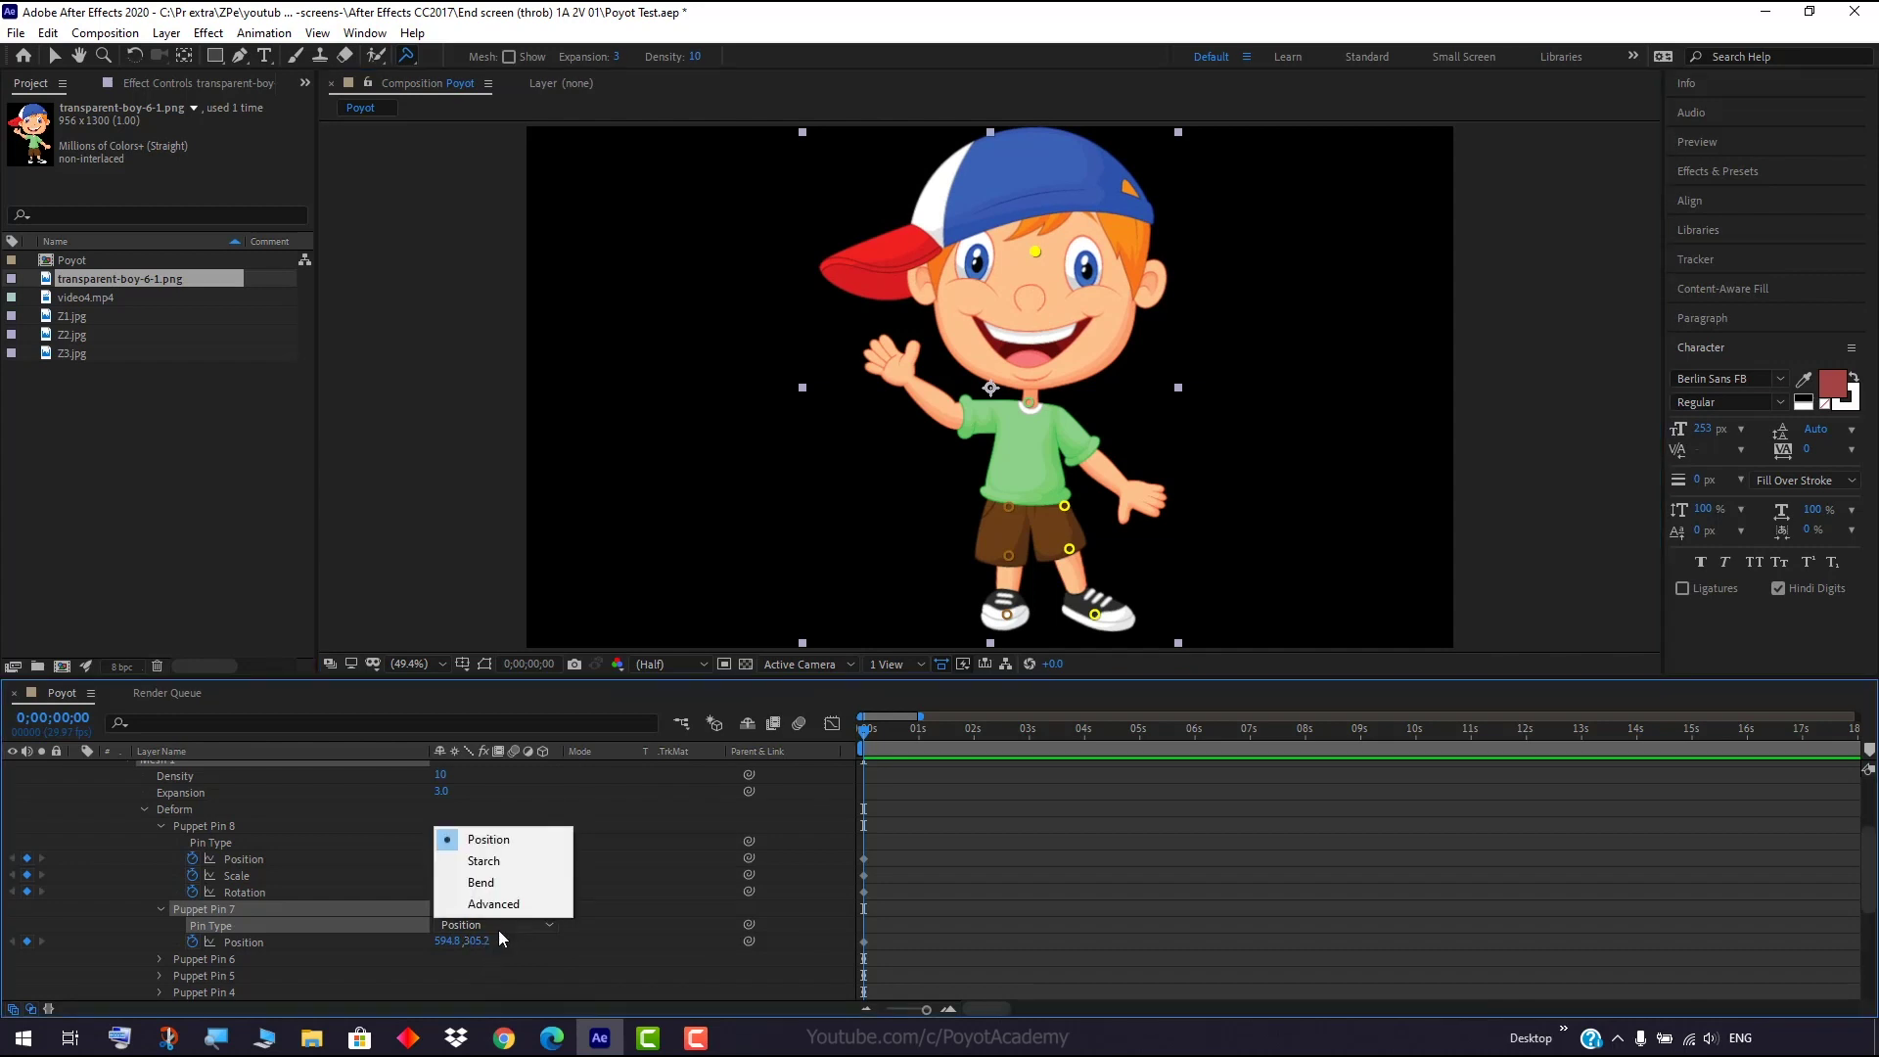
click(507, 912)
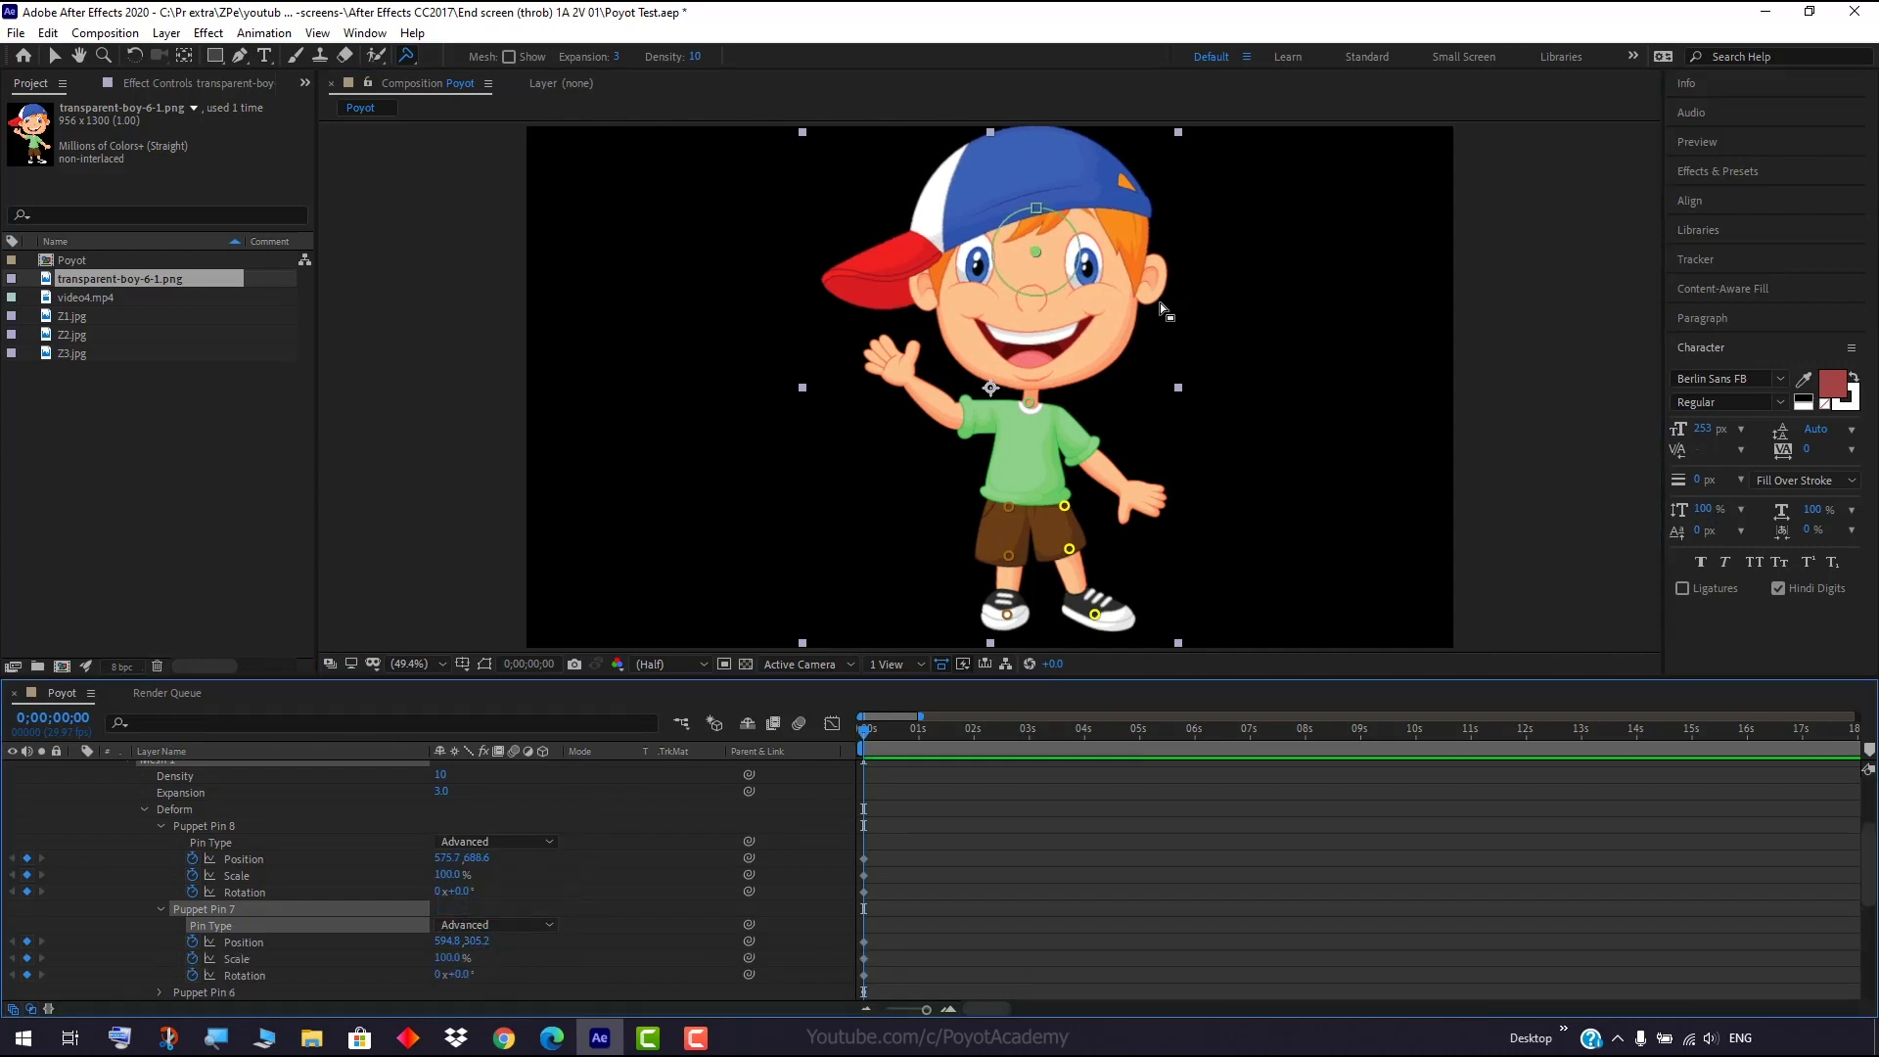
drag(1039, 256, 1093, 261)
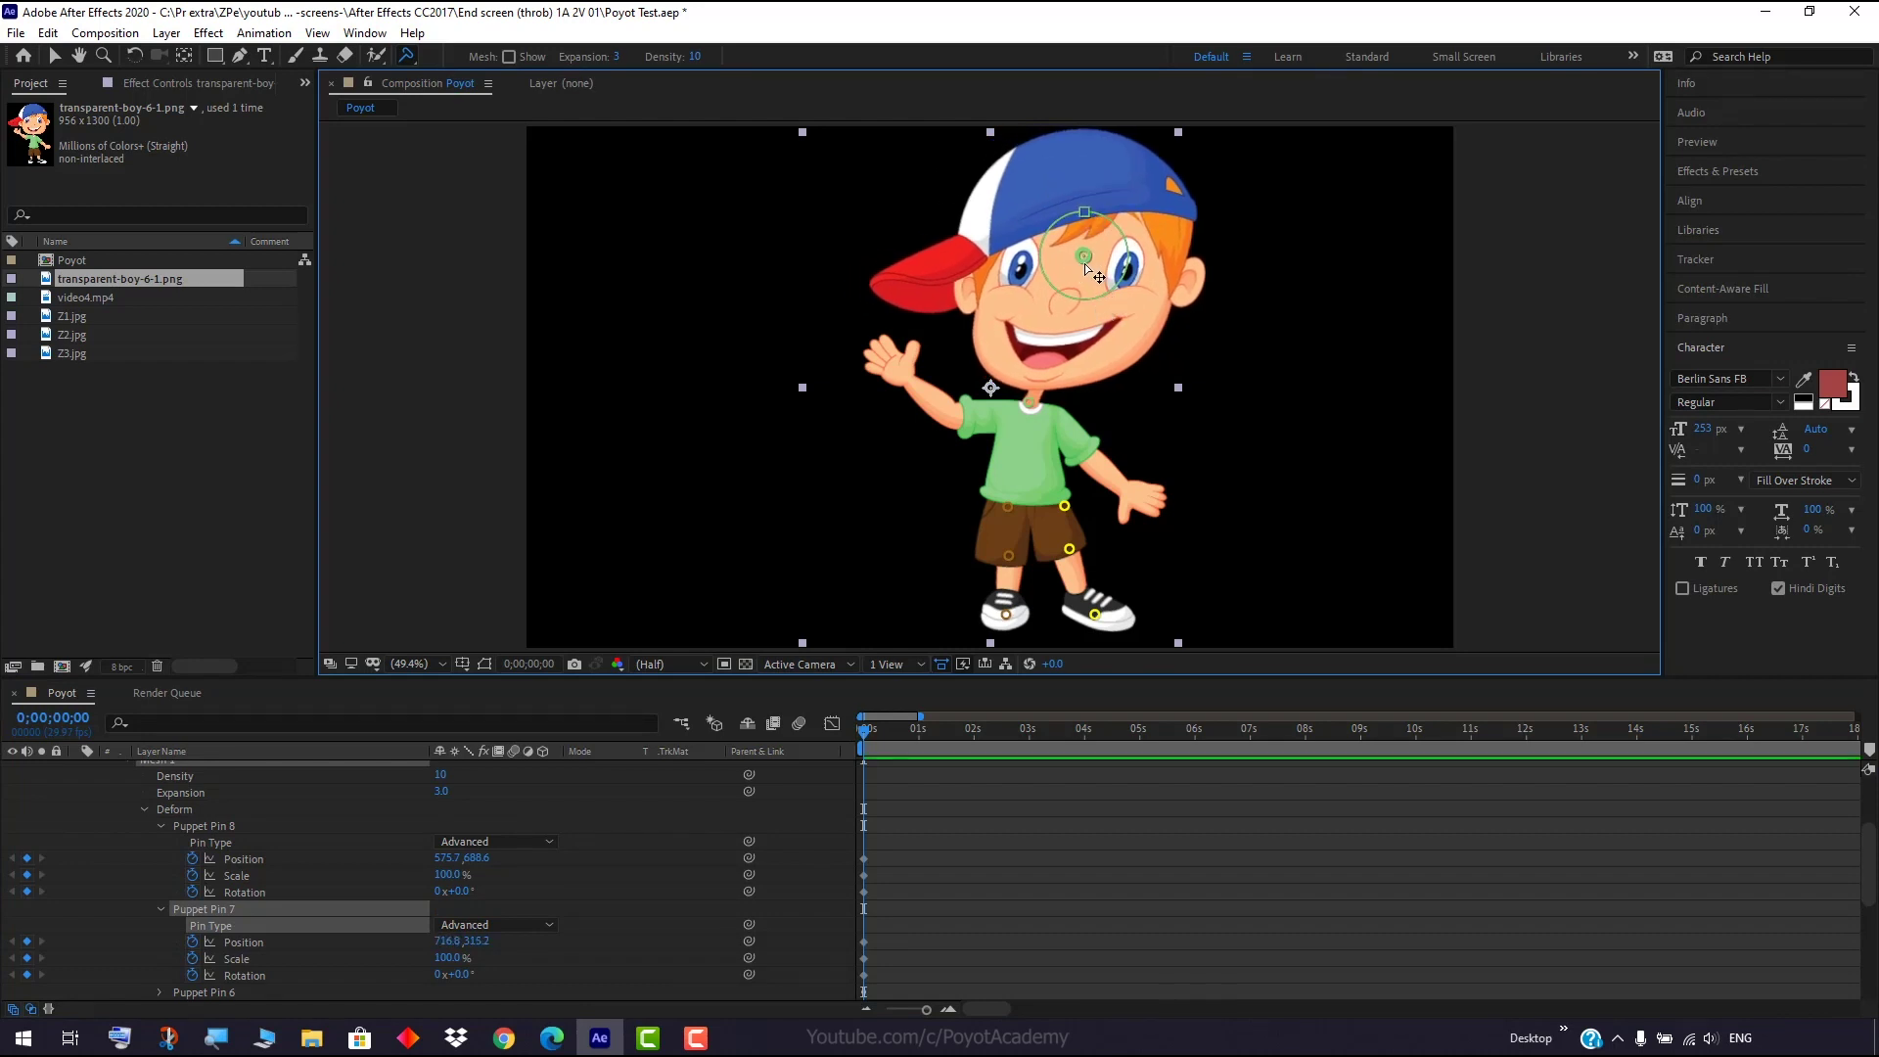
drag(1084, 262, 1024, 257)
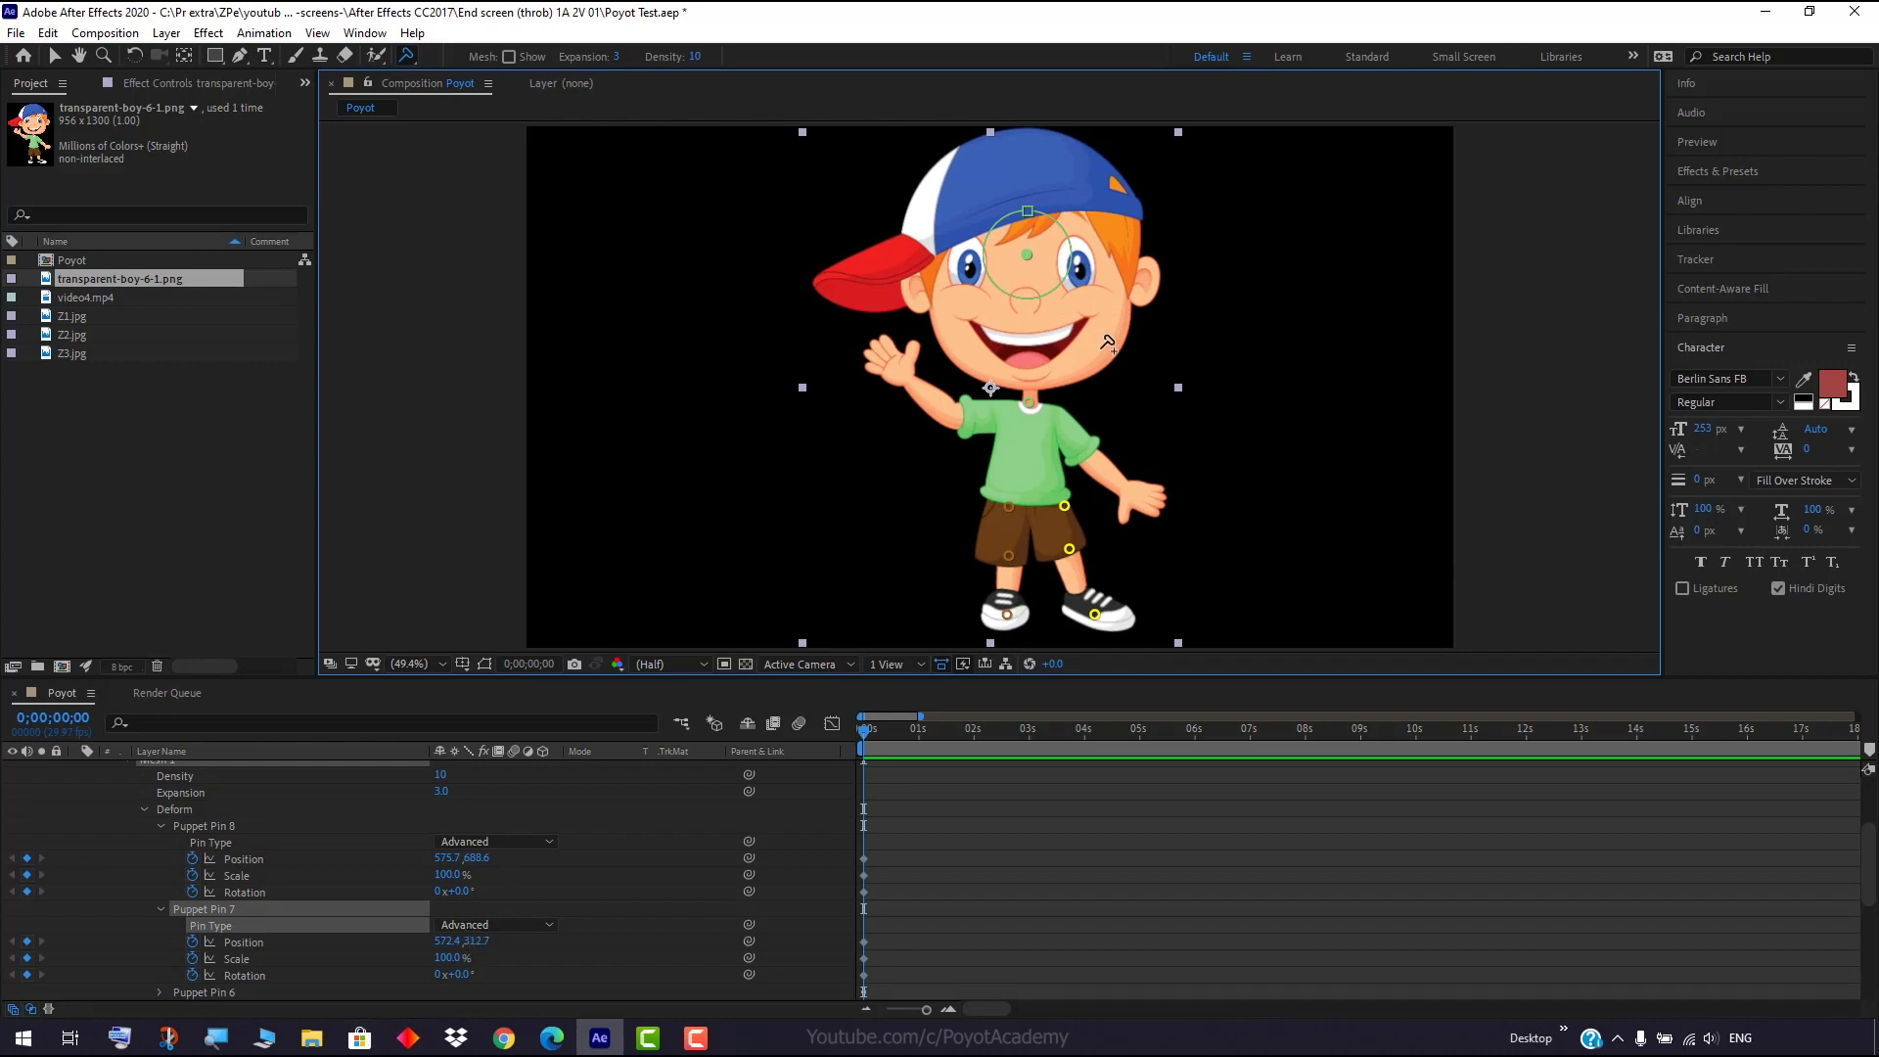
click(296, 926)
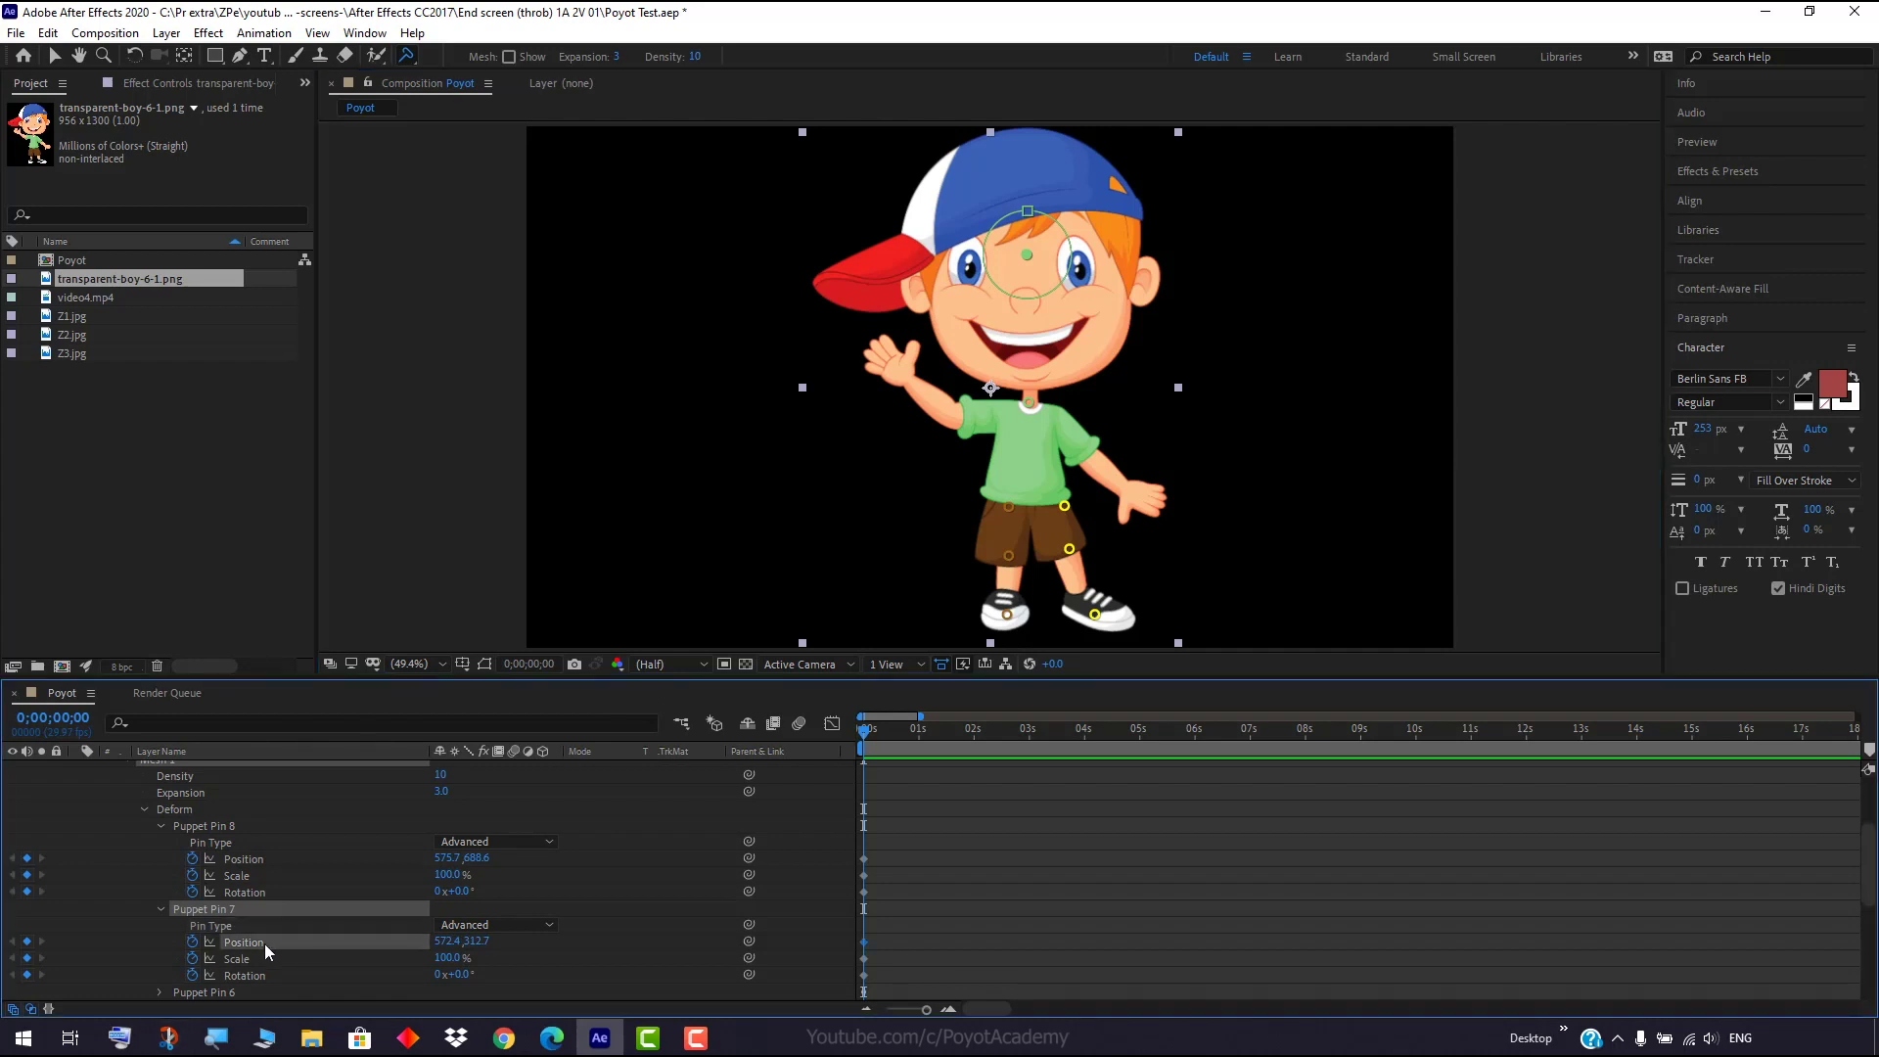
Reset the Position and Scale of Puppet Pin 7 between the boy's eyes.
right_click(265, 943)
click(343, 844)
right_click(292, 960)
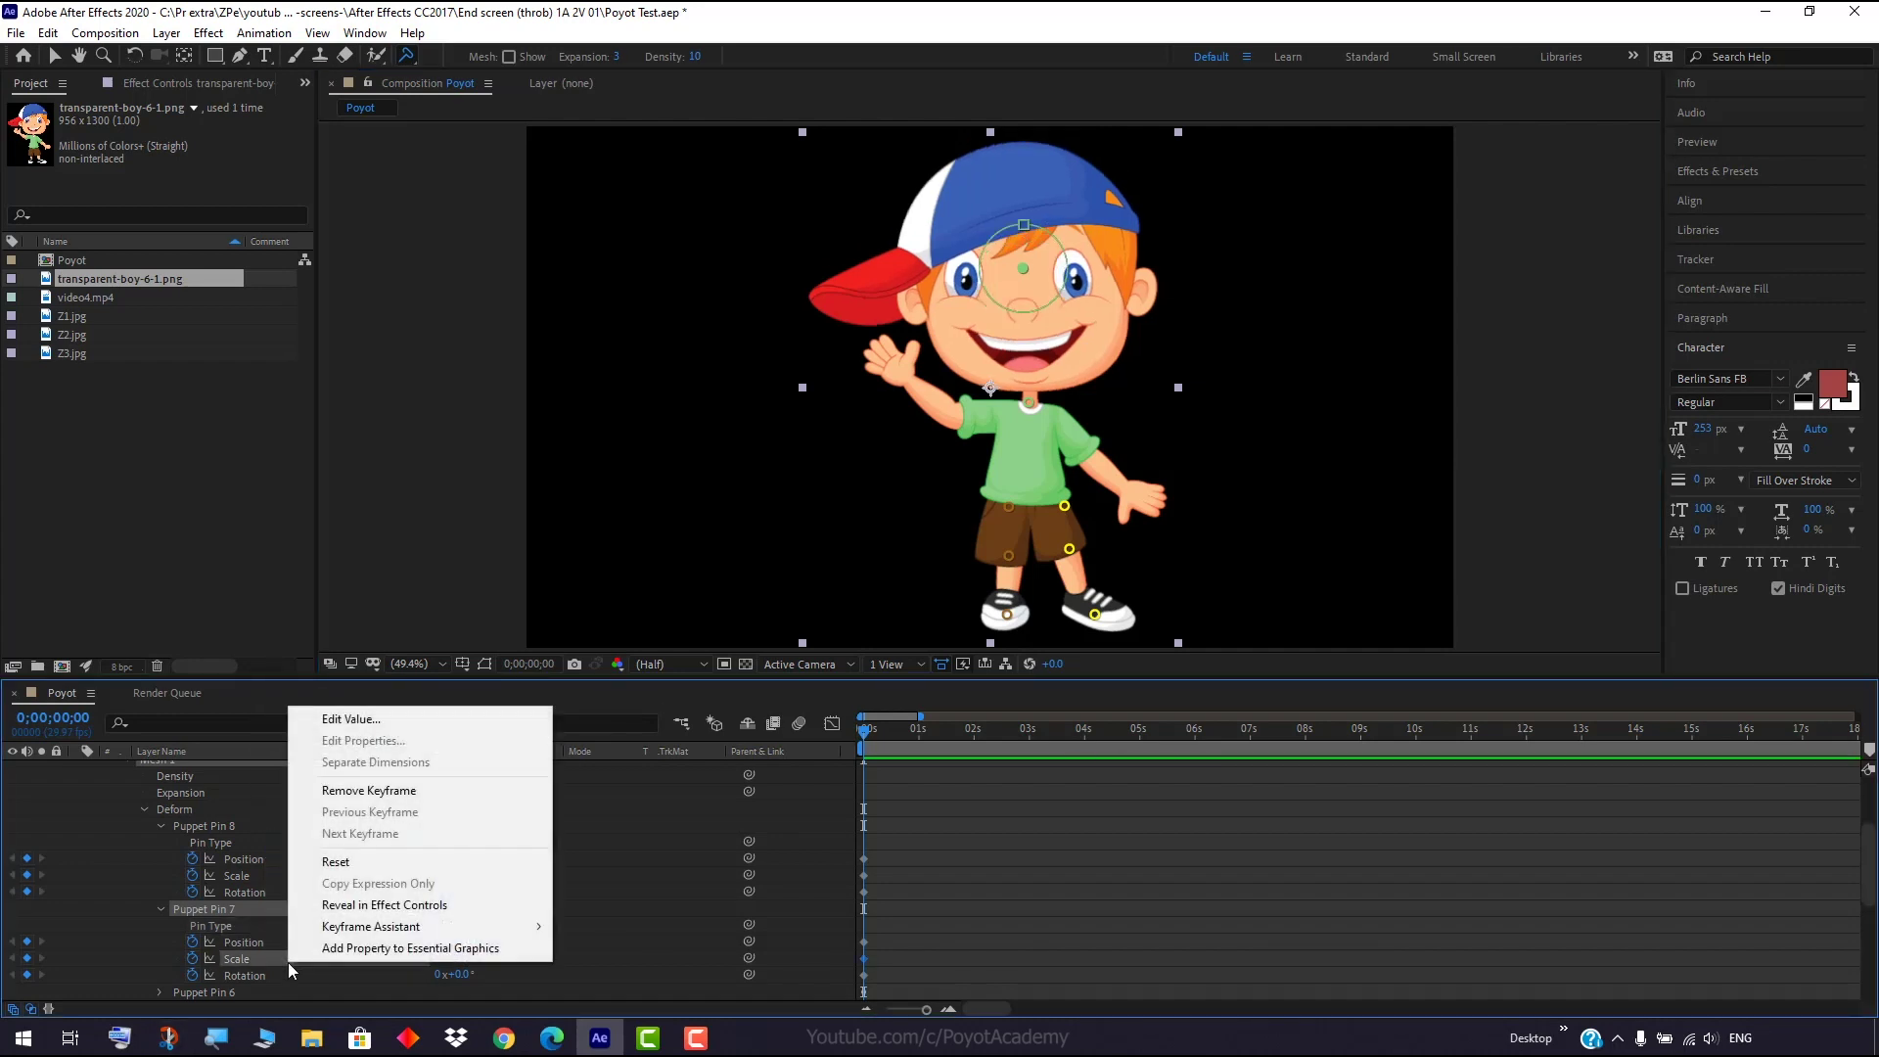
click(338, 863)
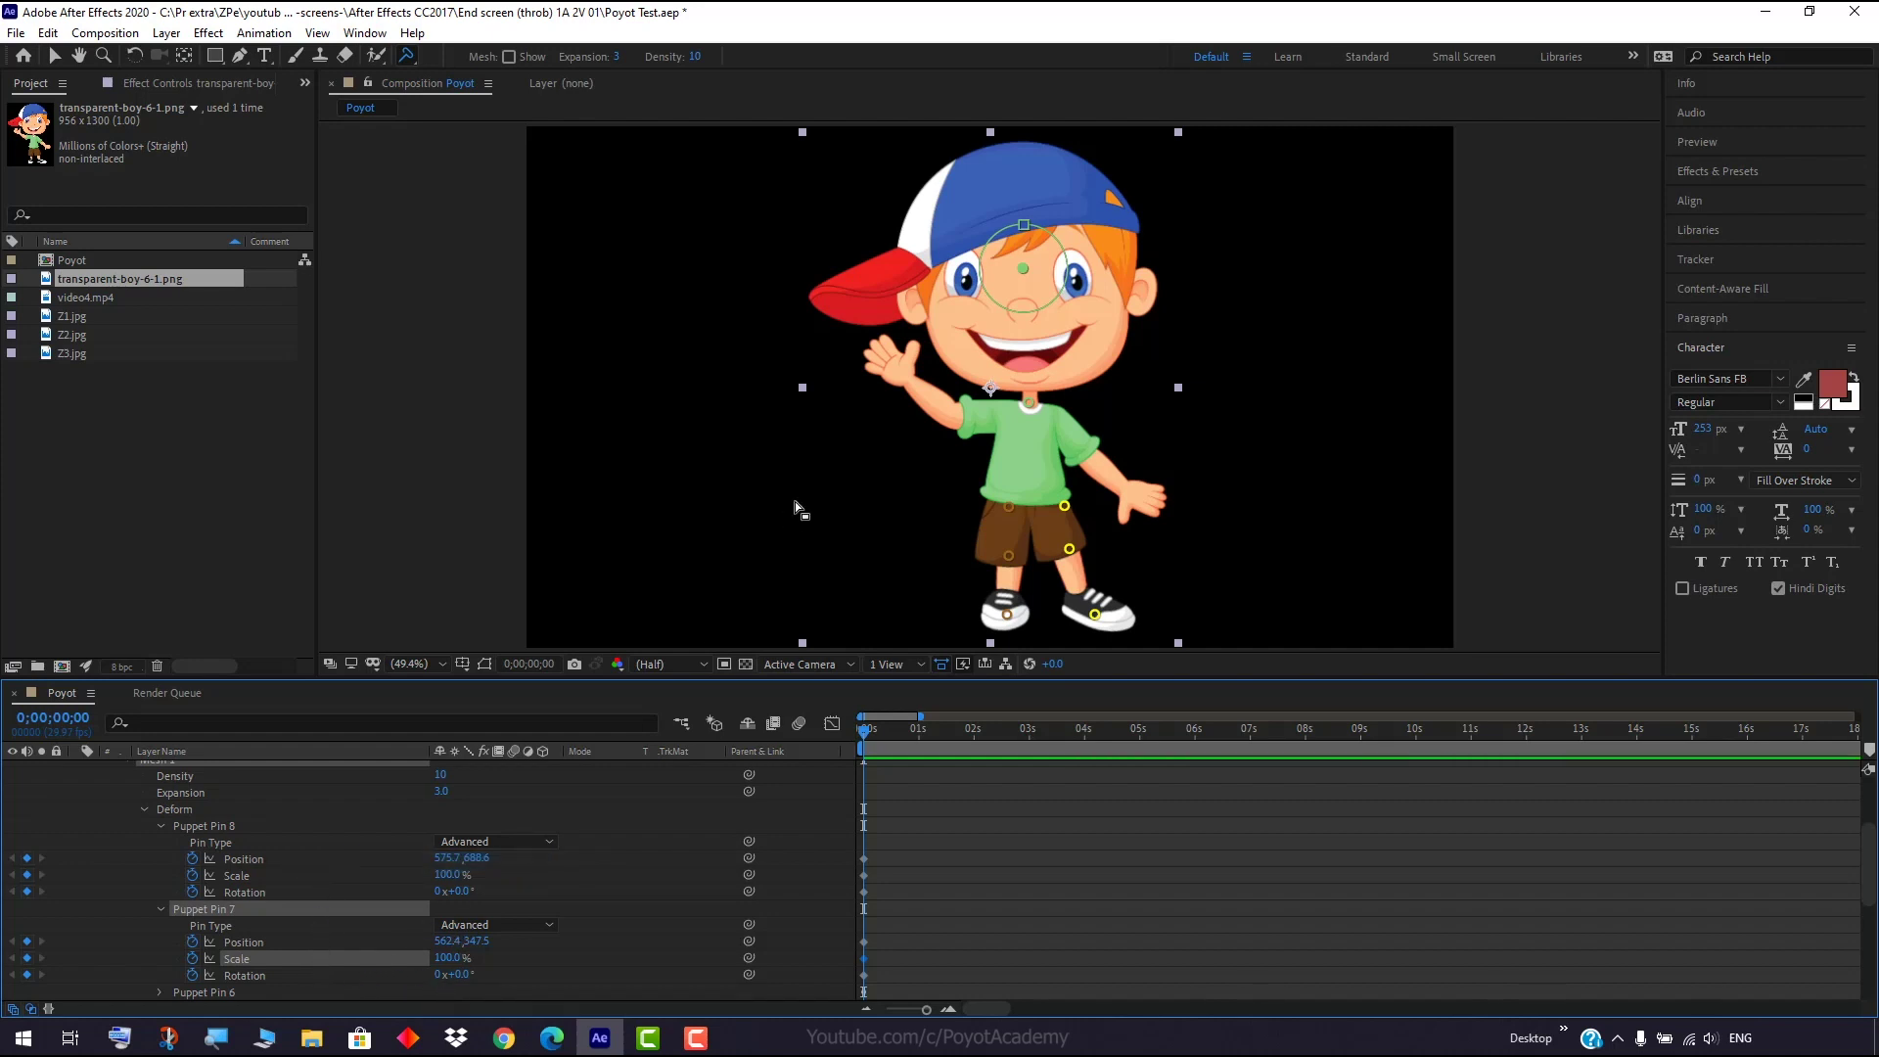
Try Puppet Pin 8 at the neck as a Position pin, moving the head's Puppet Pin 7 to about 580, 335.
click(1027, 403)
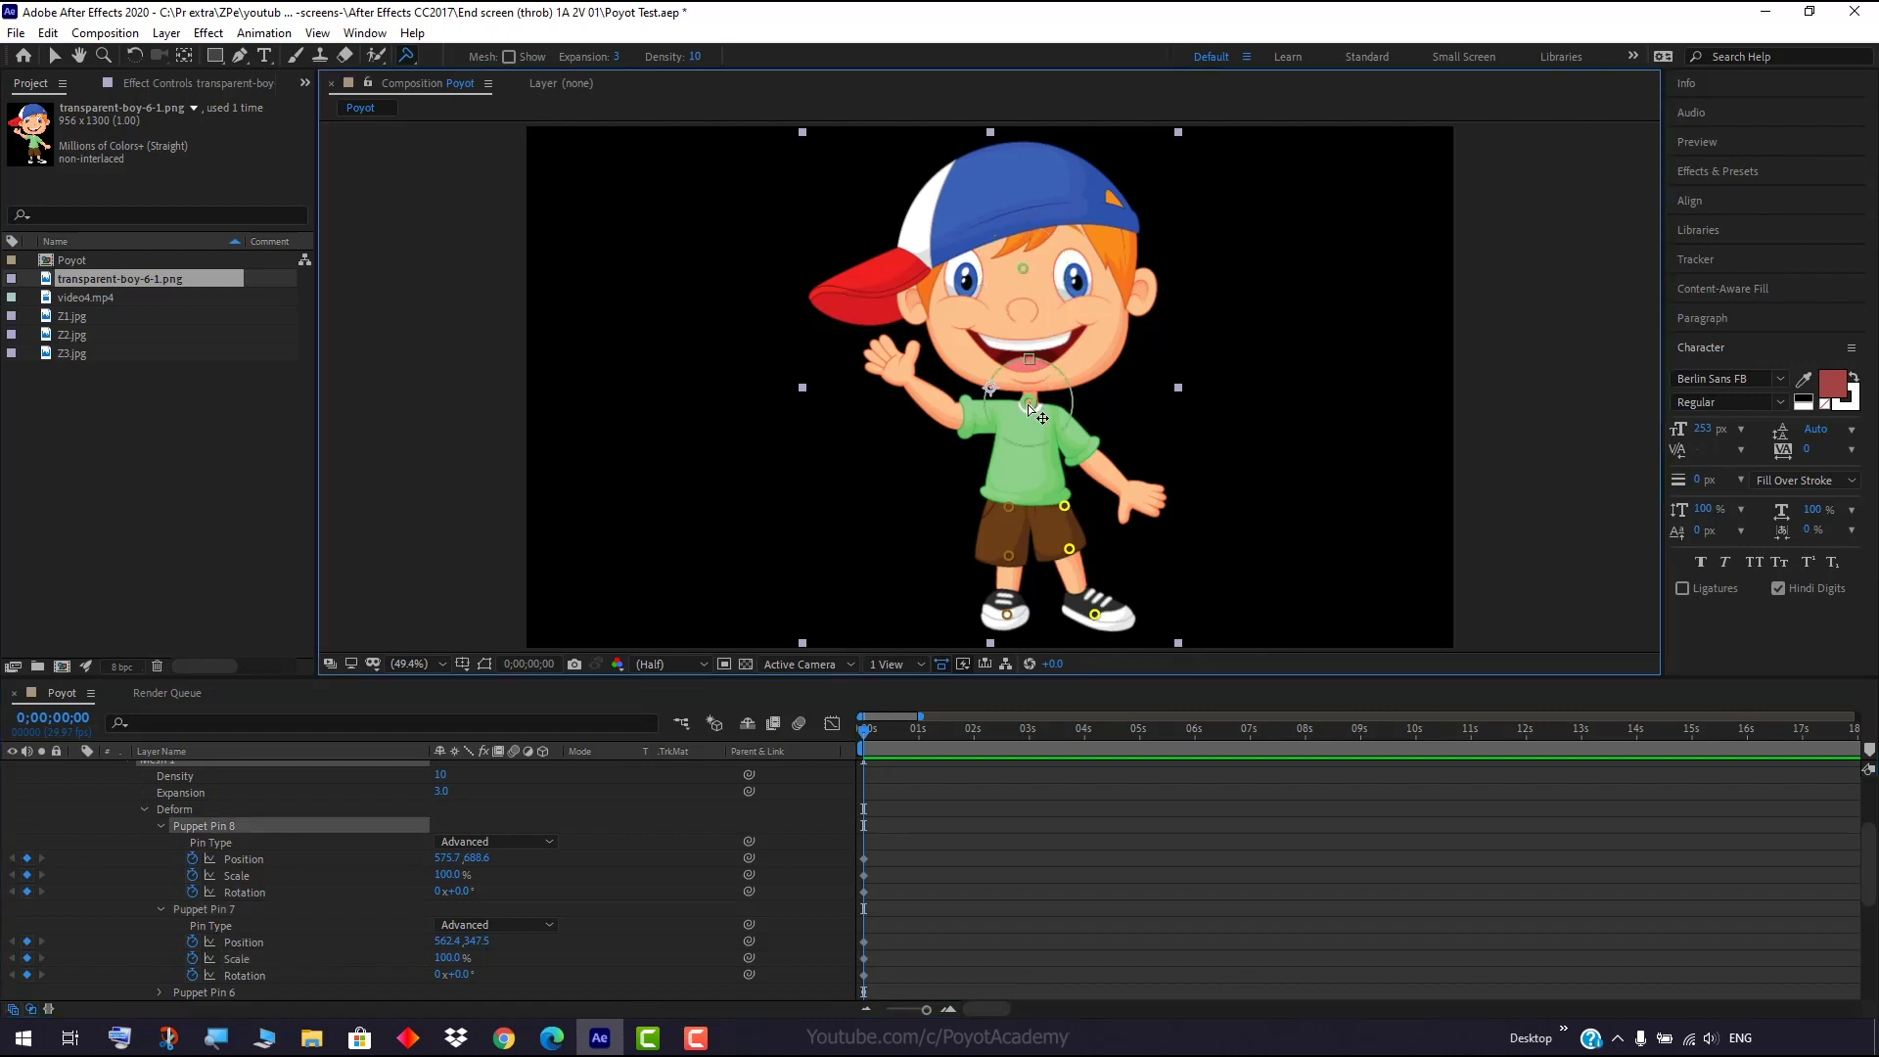
click(495, 842)
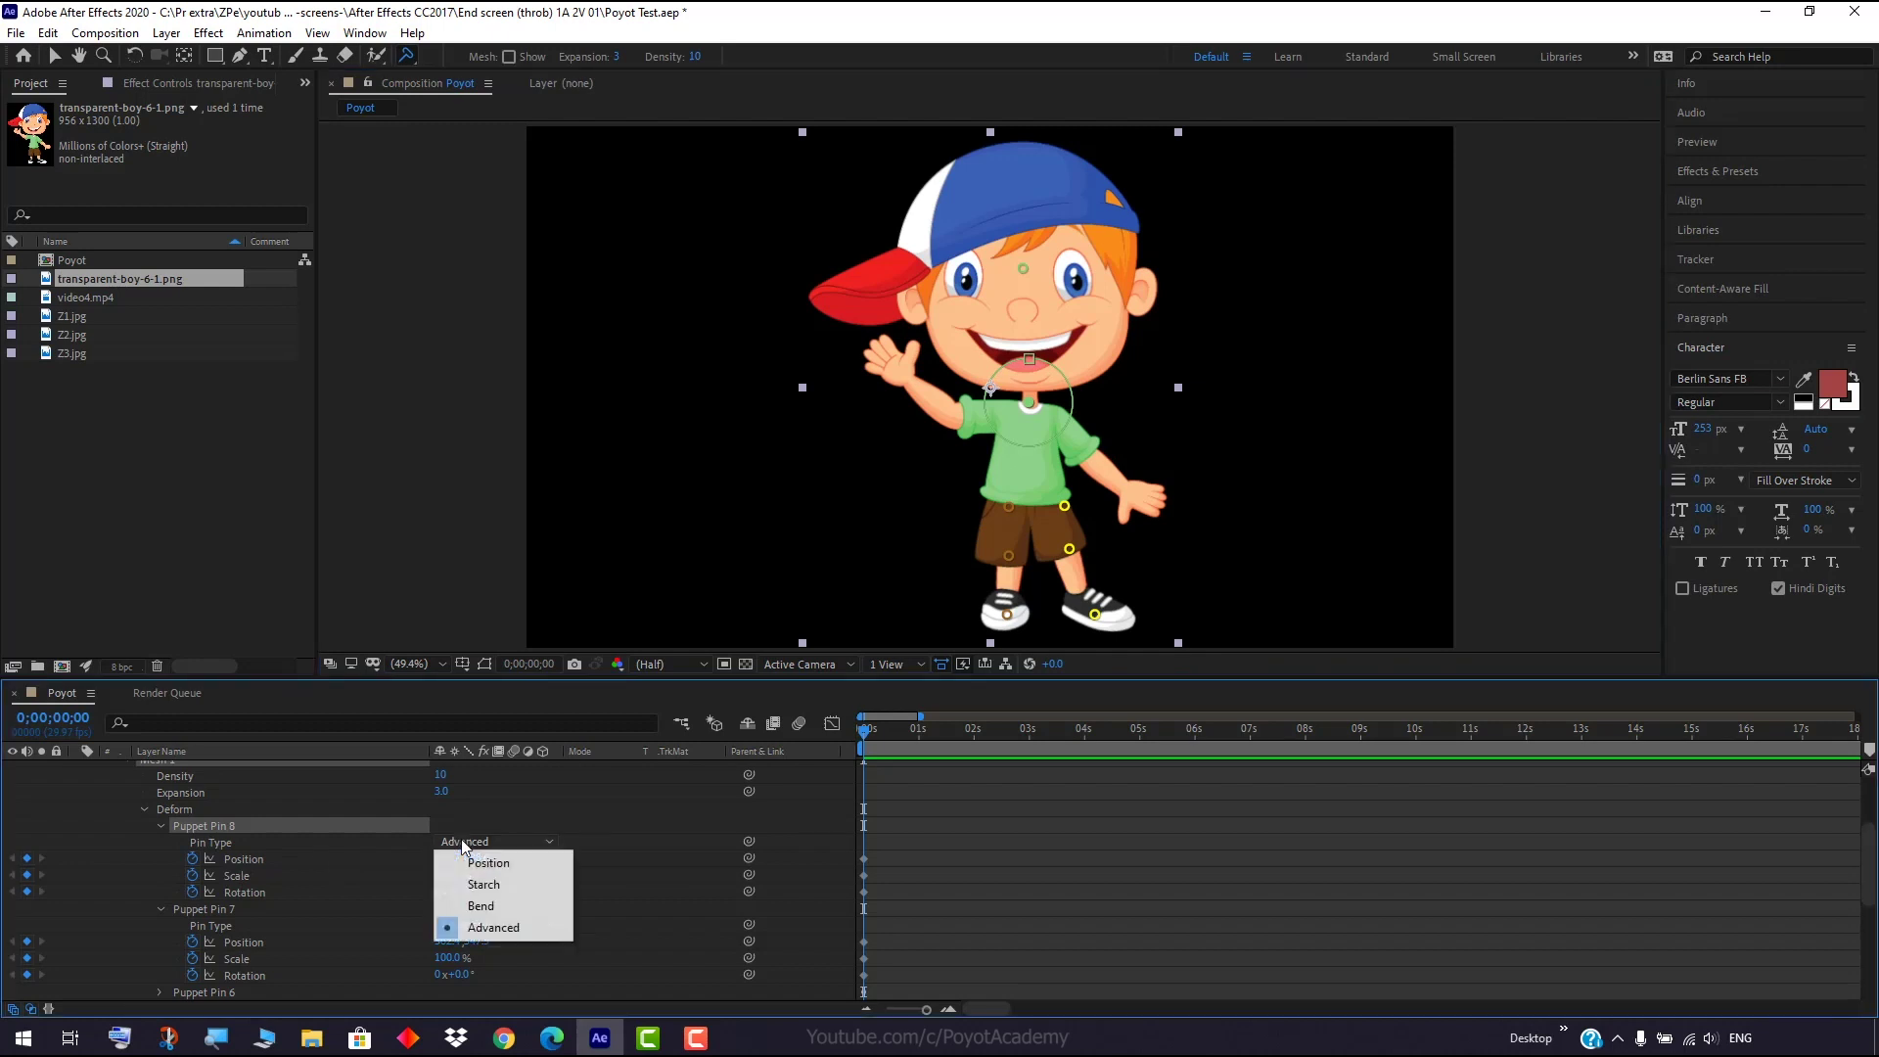
click(489, 863)
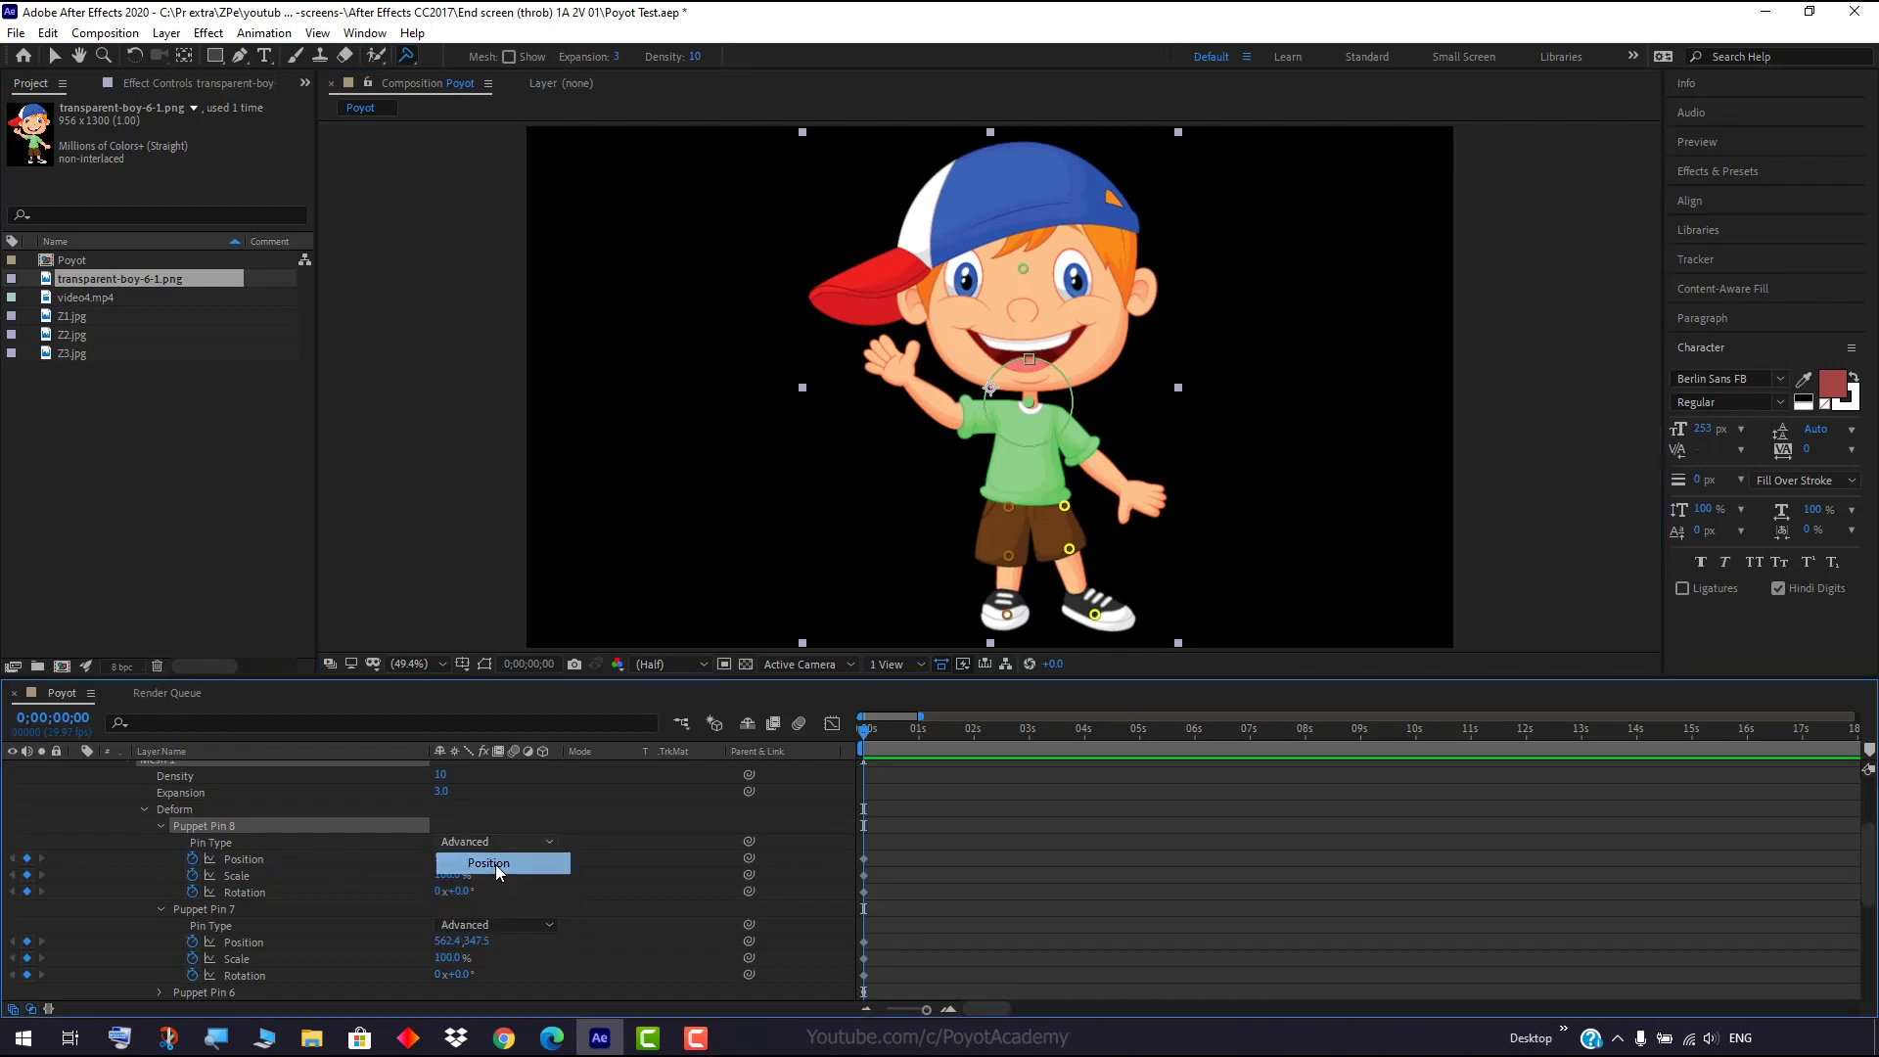
click(1024, 272)
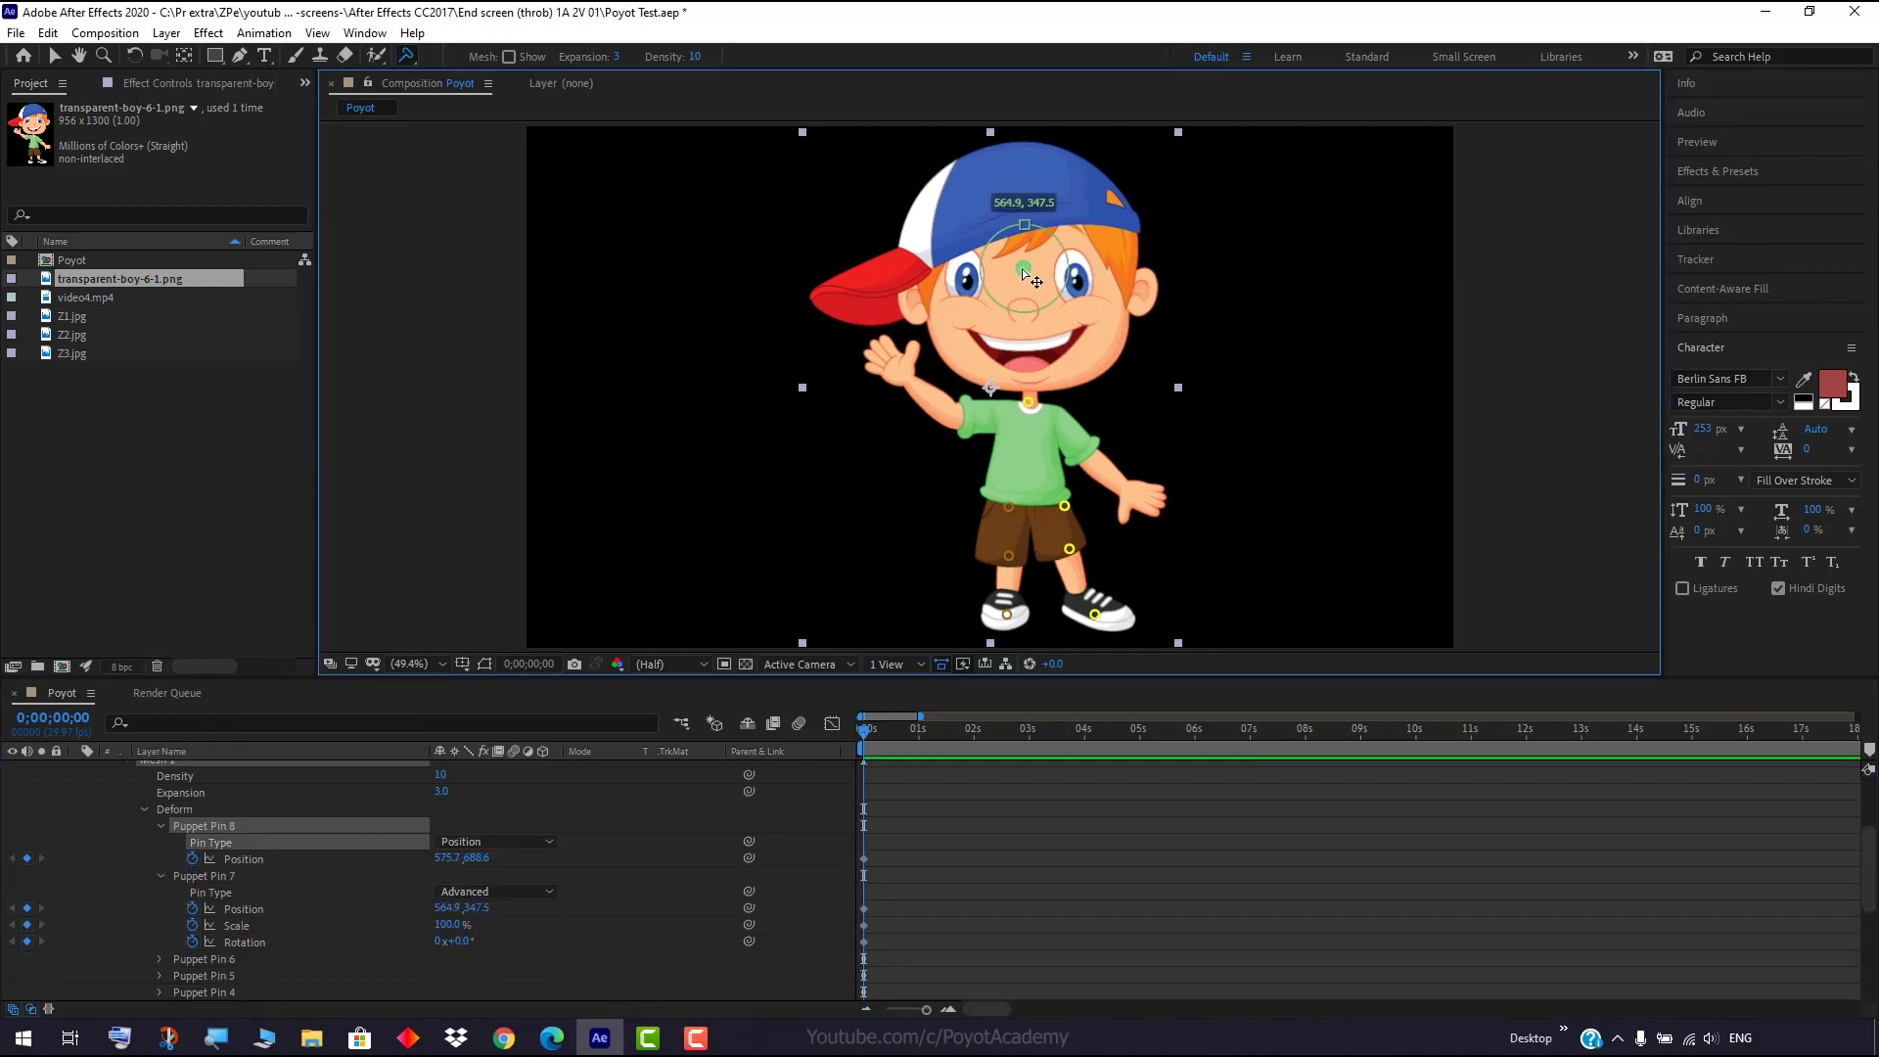
mouse_move(1023, 270)
mouse_down()
mouse_move(1043, 266)
mouse_move(987, 265)
mouse_move(1023, 268)
mouse_up()
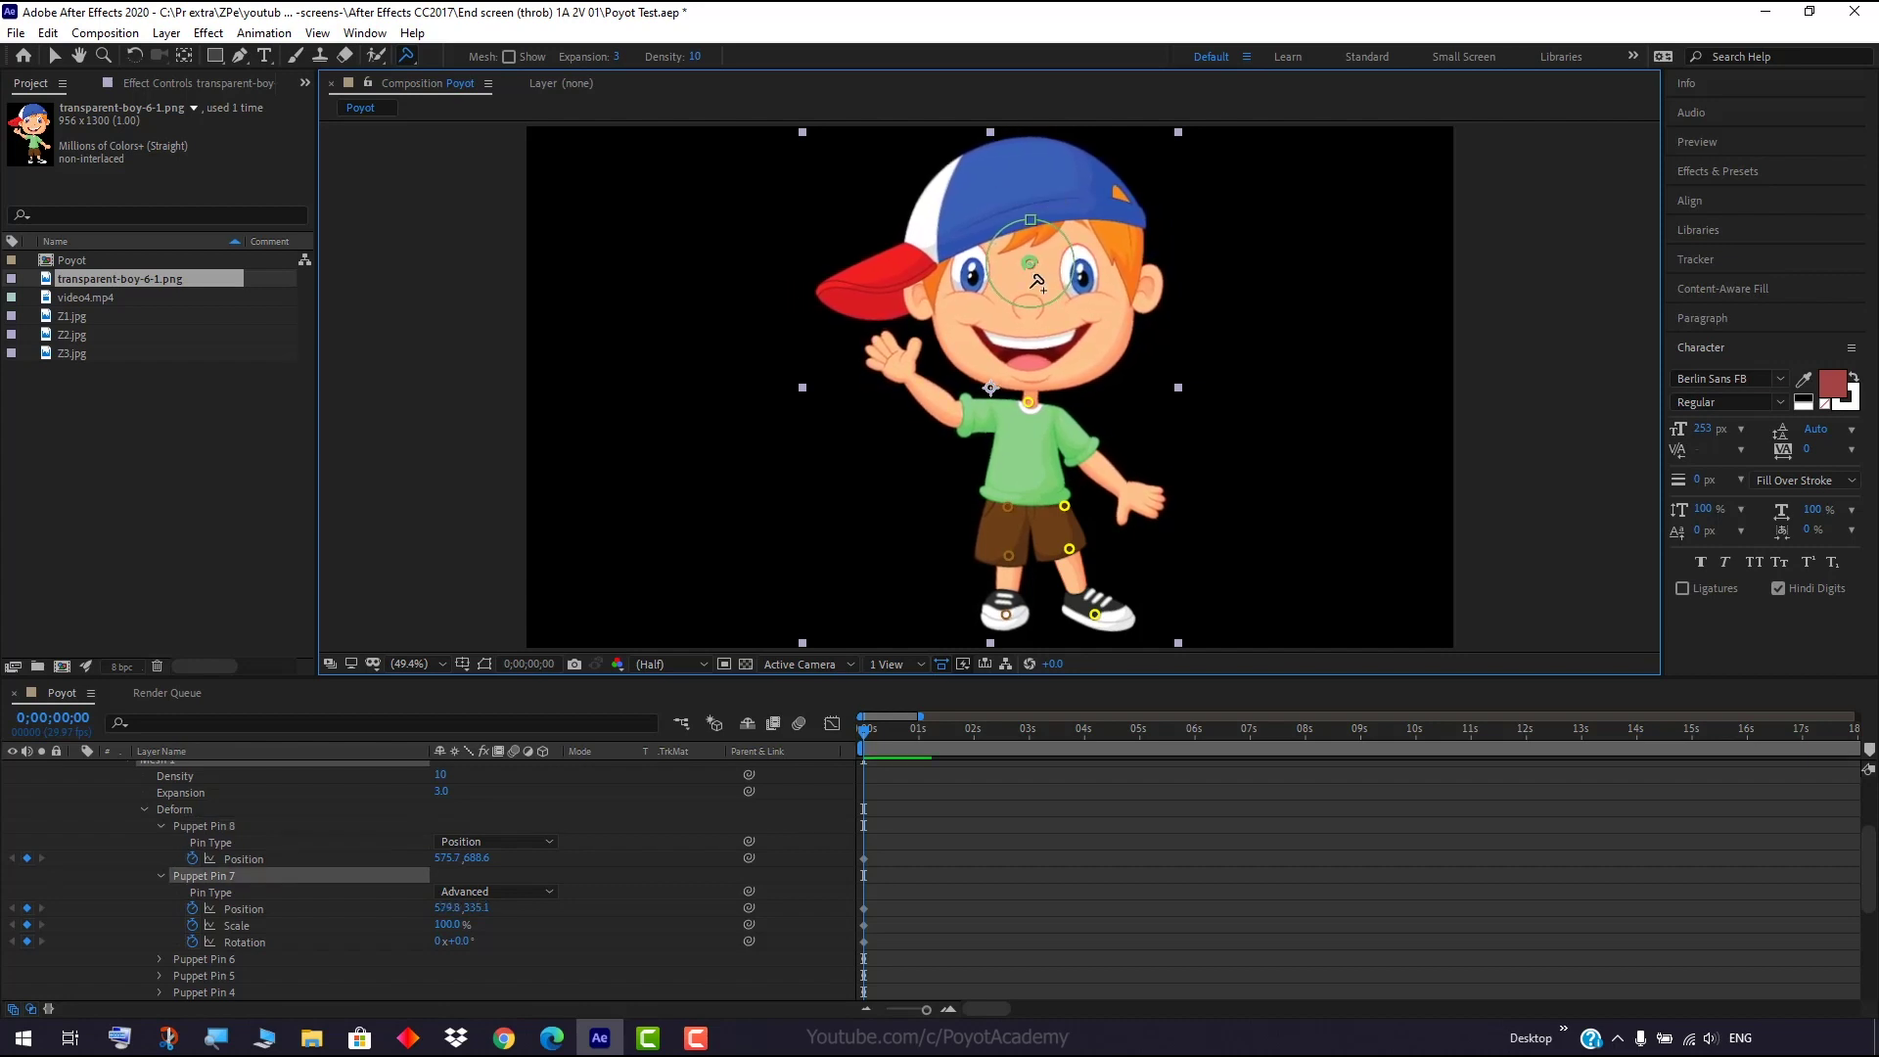
Try the neck's Puppet Pin 8 as an Advanced pin, moving the head around and leaving Puppet Pin 7 at about 565, 308.
click(1027, 403)
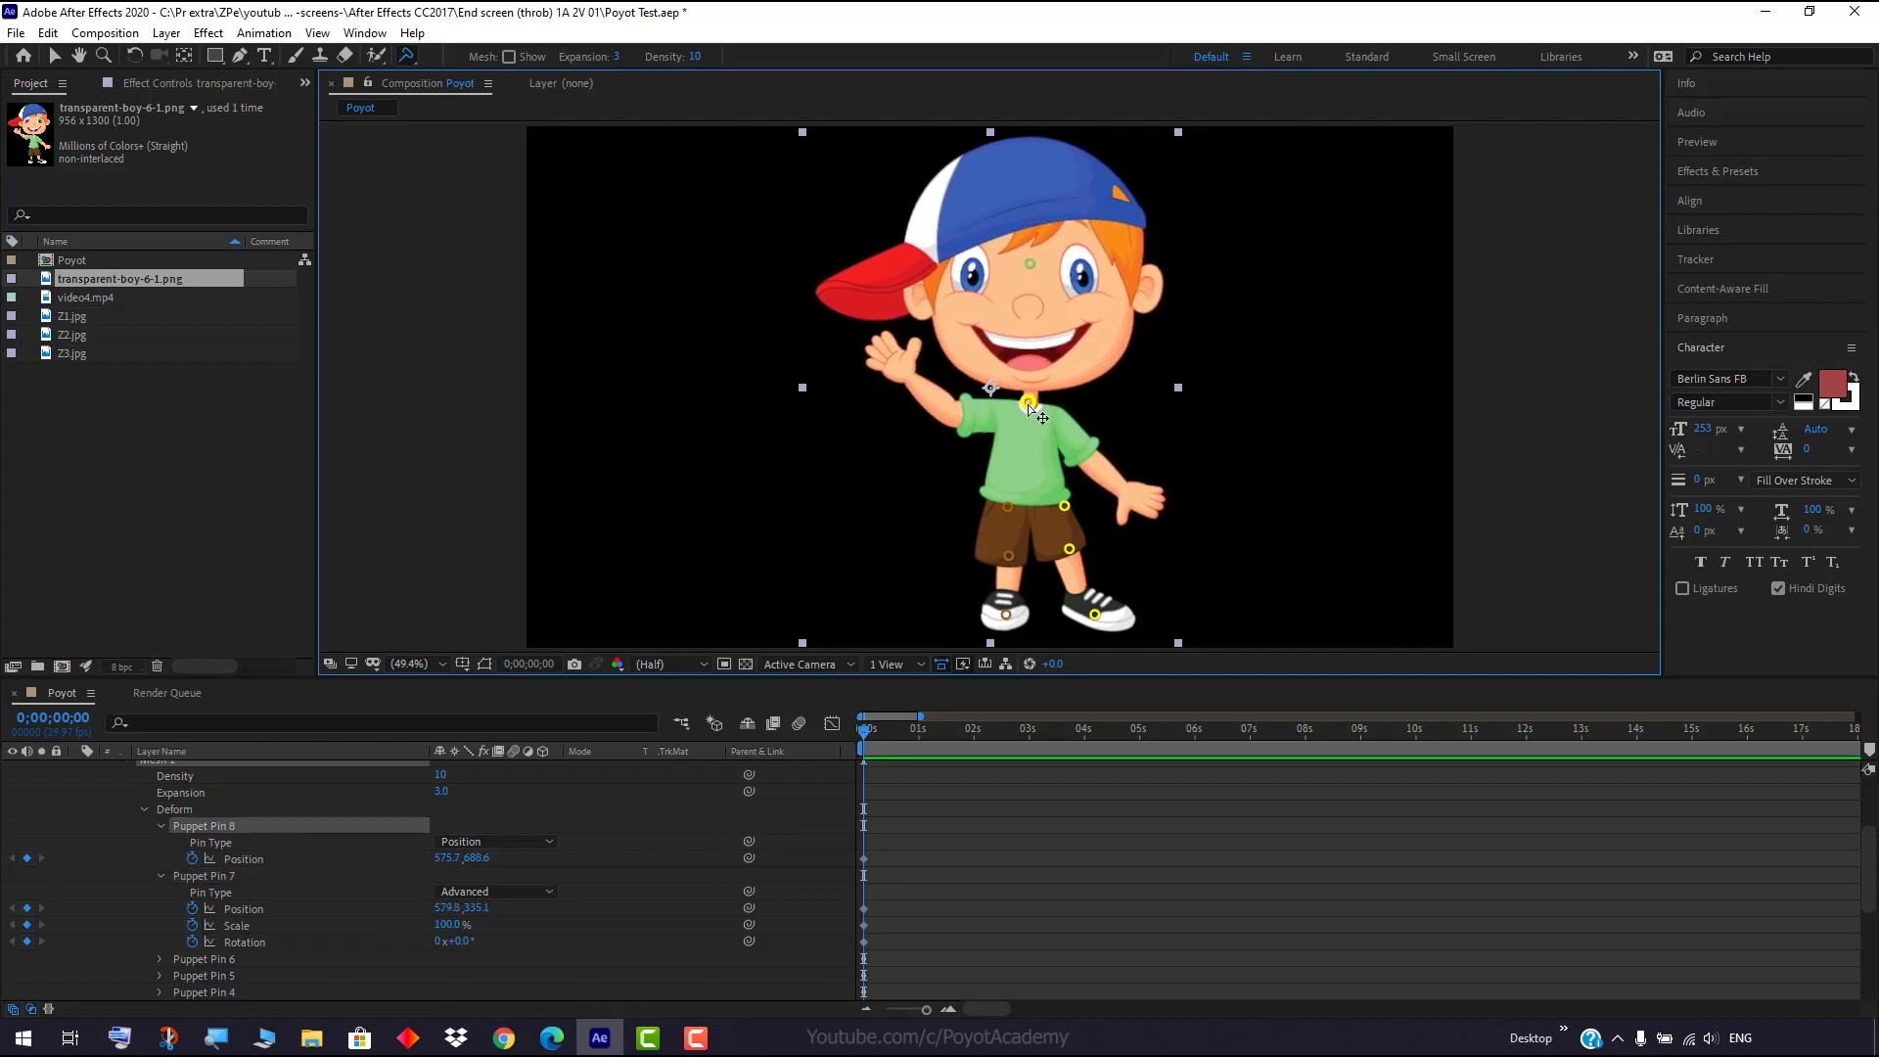
click(527, 844)
click(501, 923)
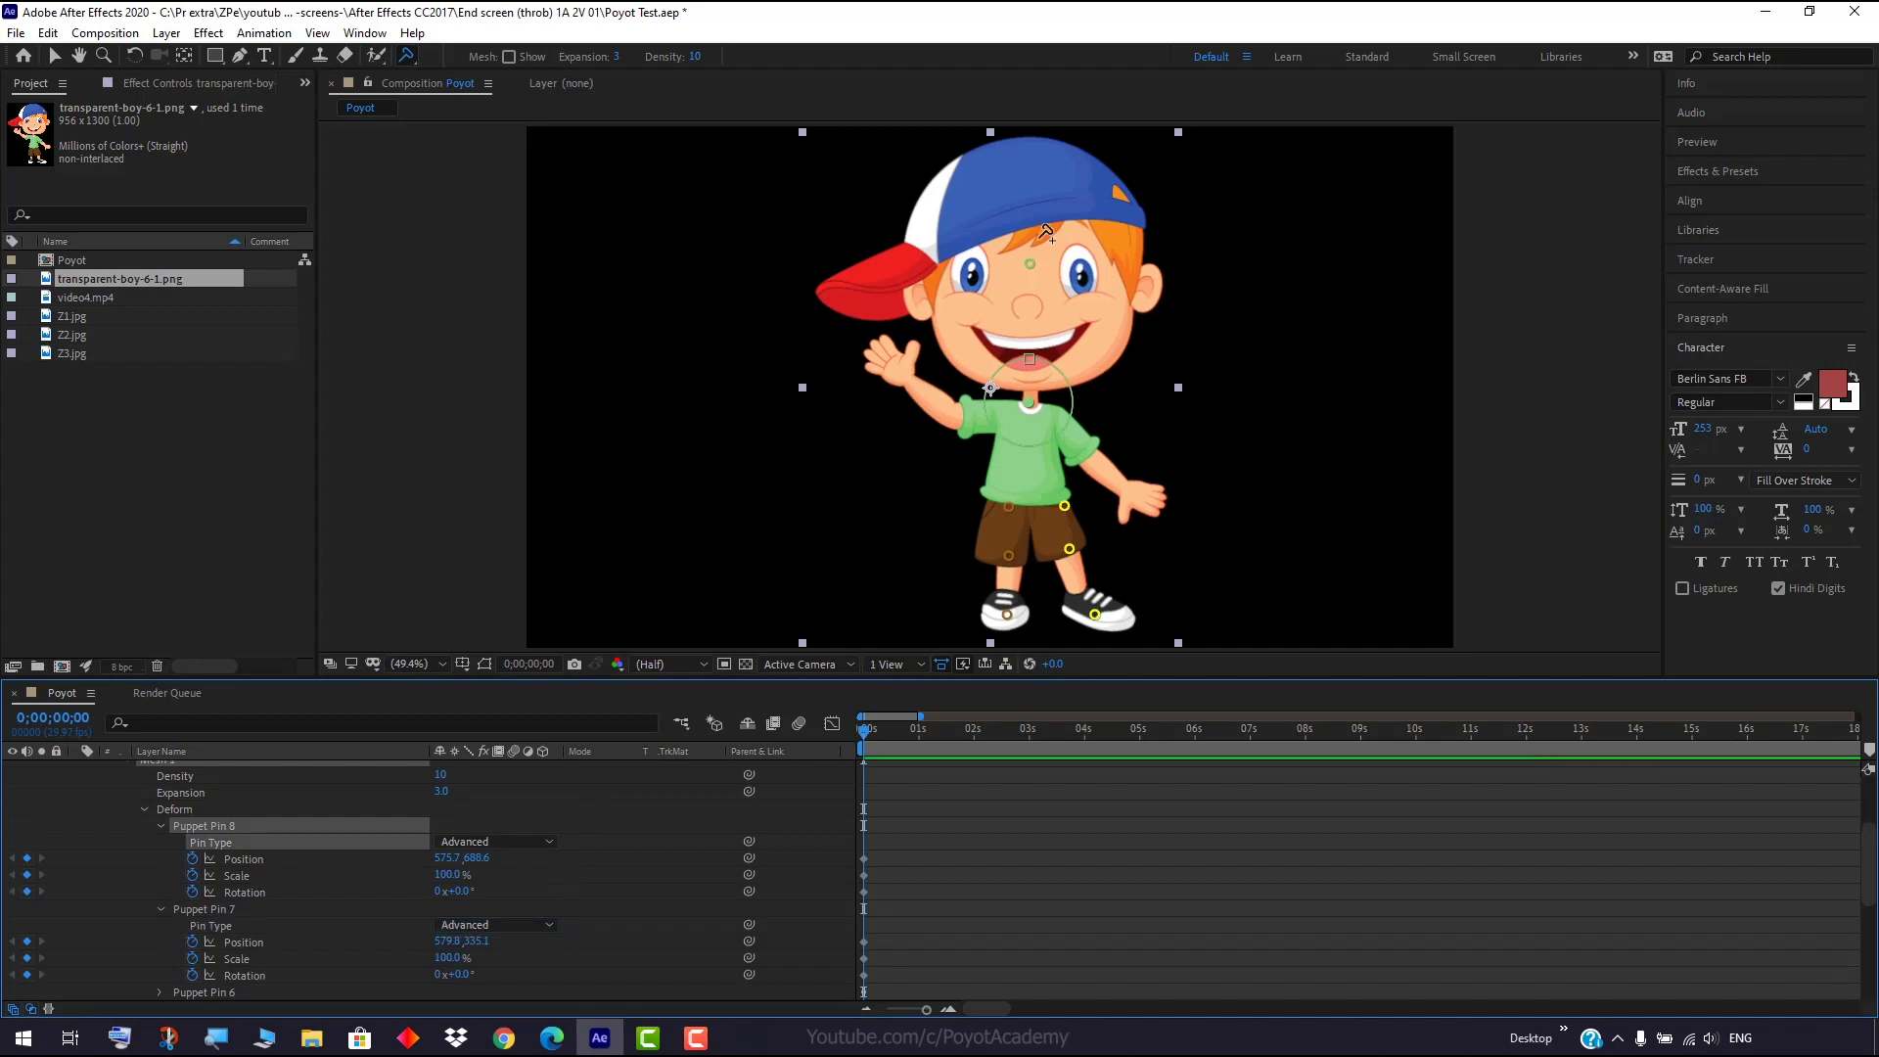
mouse_move(1033, 276)
mouse_down()
mouse_move(996, 274)
mouse_move(1033, 266)
mouse_up()
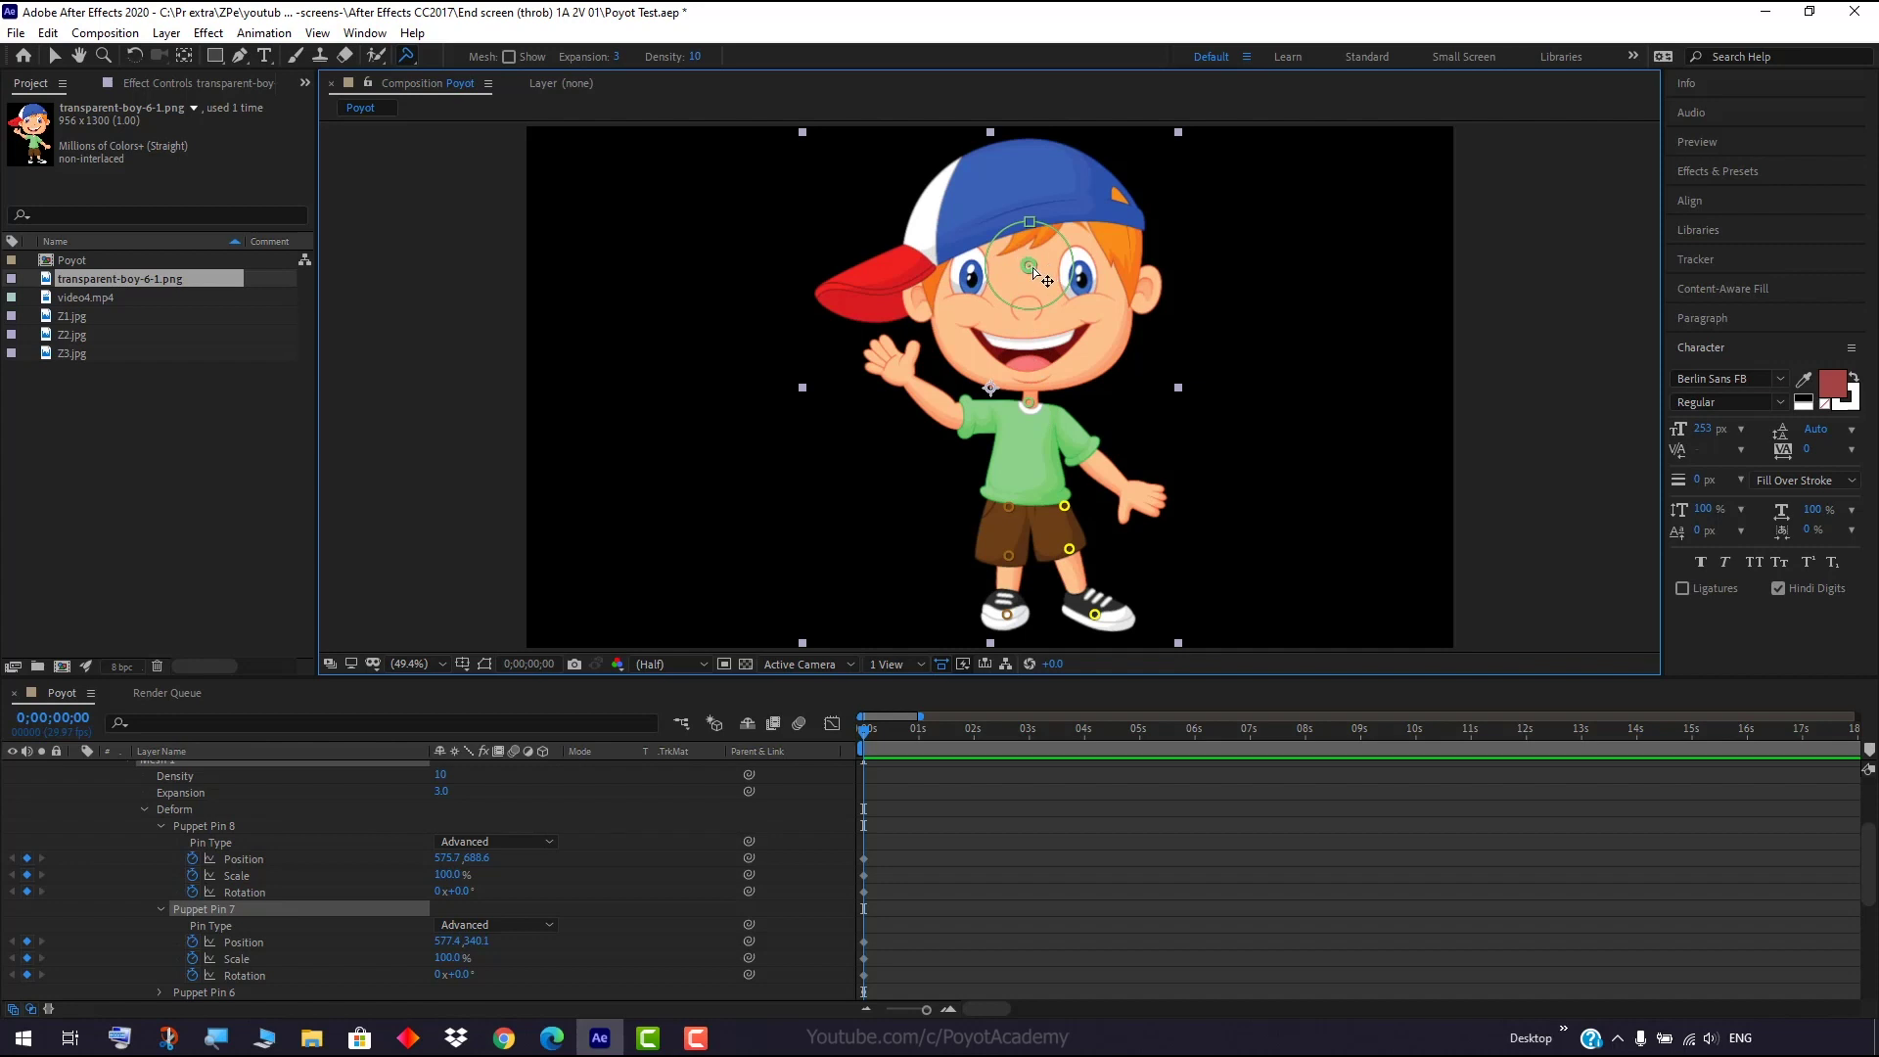
drag(1029, 265, 1035, 264)
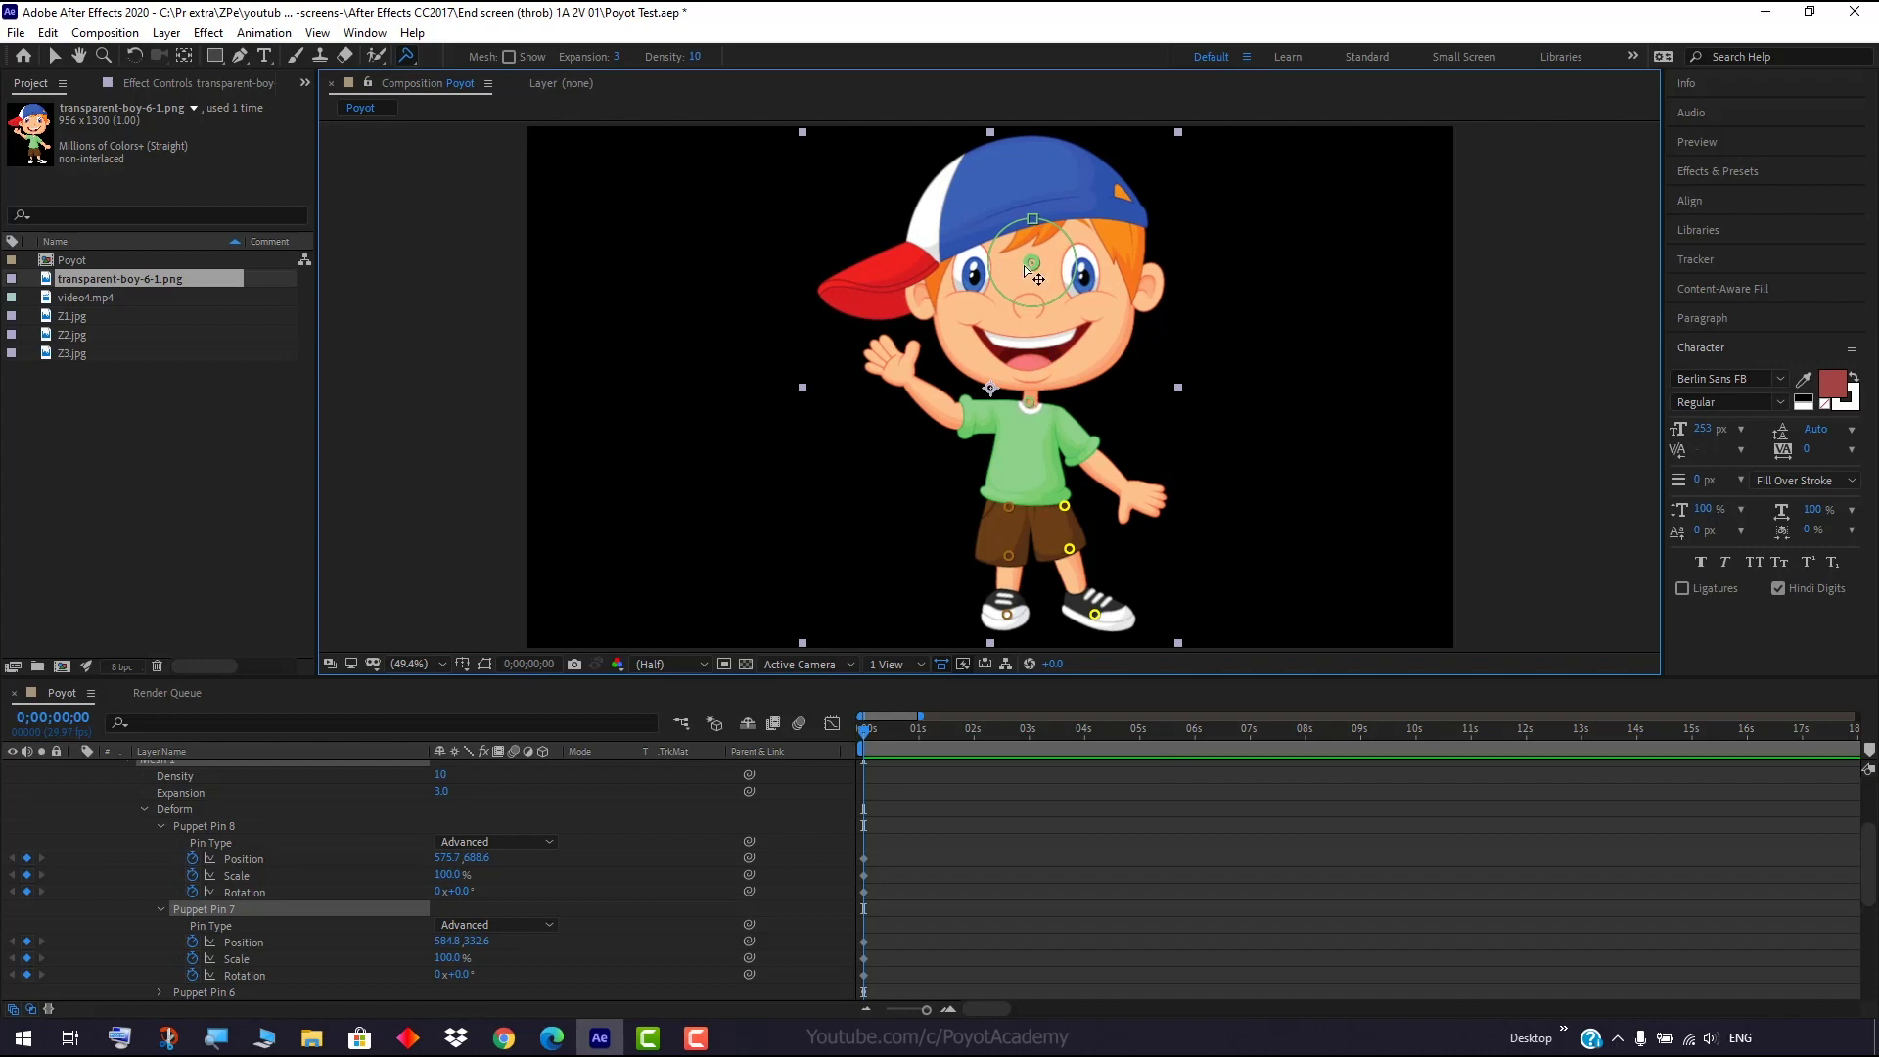
mouse_move(1030, 269)
mouse_down()
mouse_move(1065, 271)
mouse_move(1003, 256)
mouse_move(1024, 255)
mouse_up()
Try the neck's Puppet Pin 8 as a Bend pin and move the head's Puppet Pin 7 to about 592, 343.
click(1028, 402)
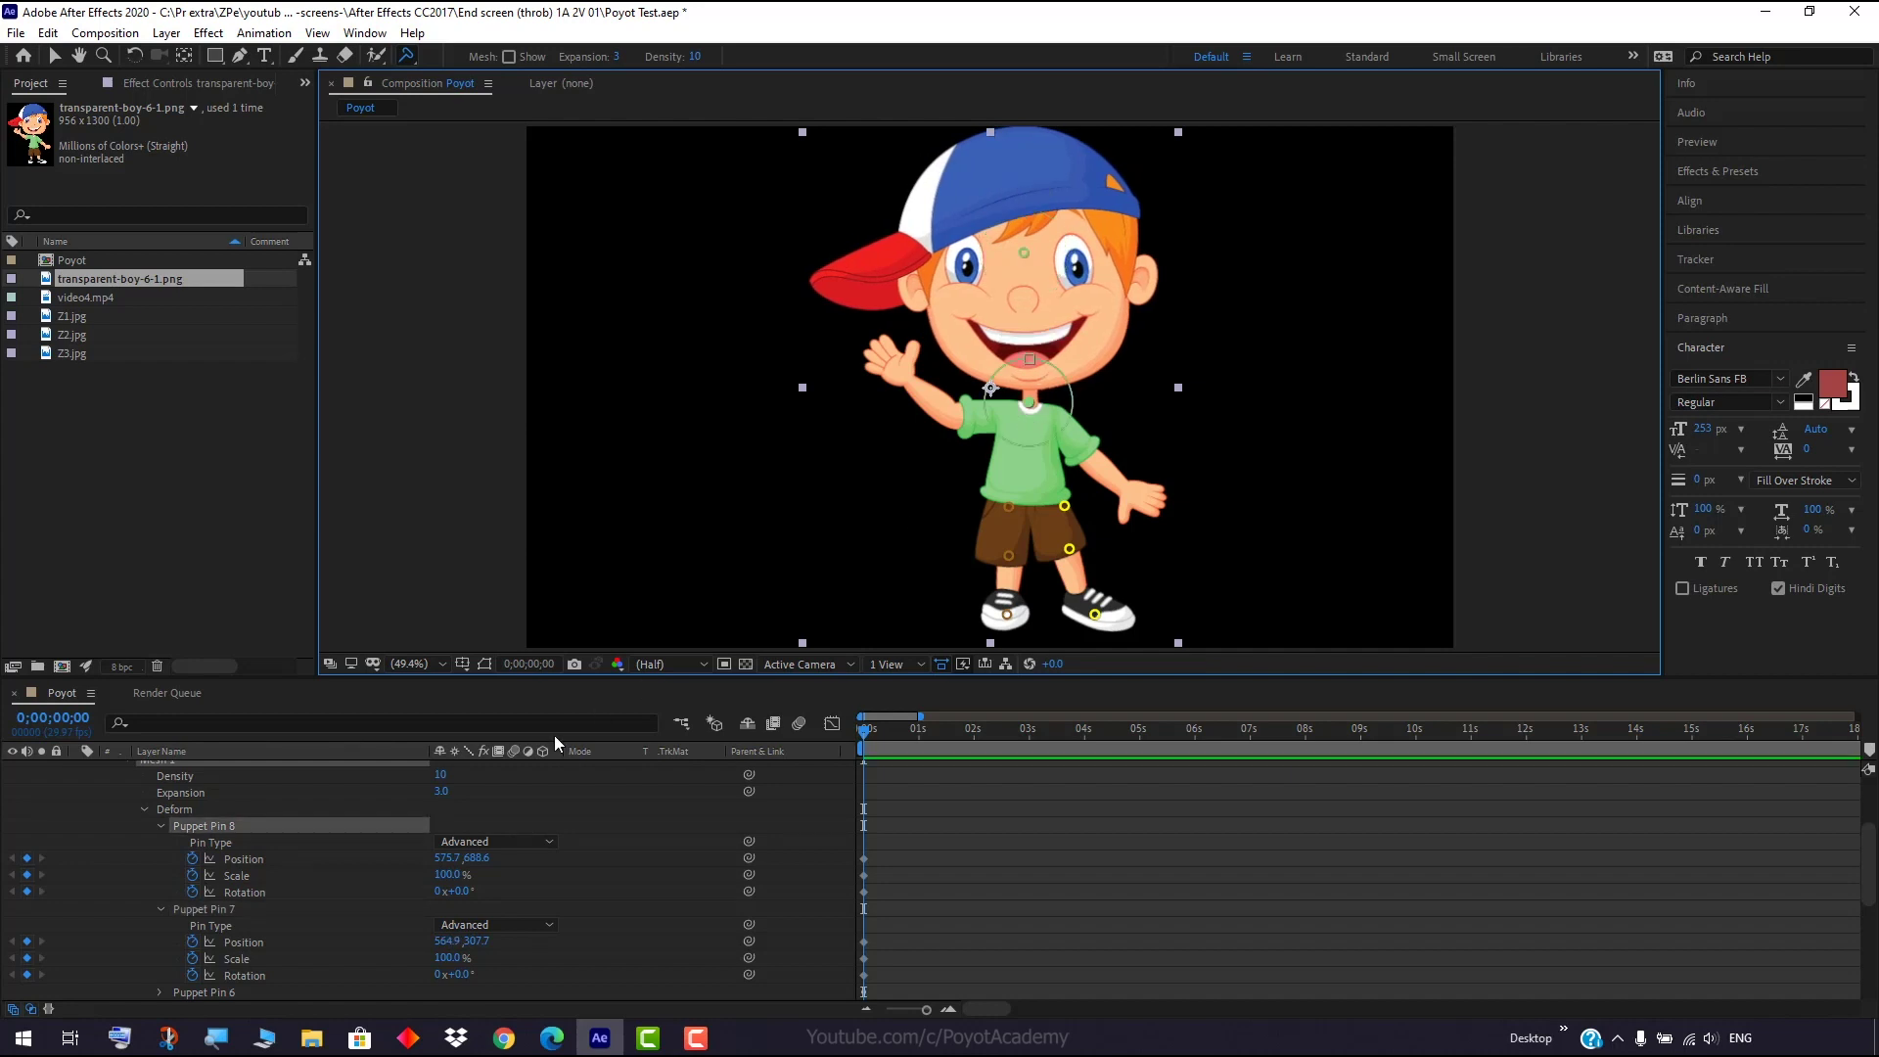
click(490, 842)
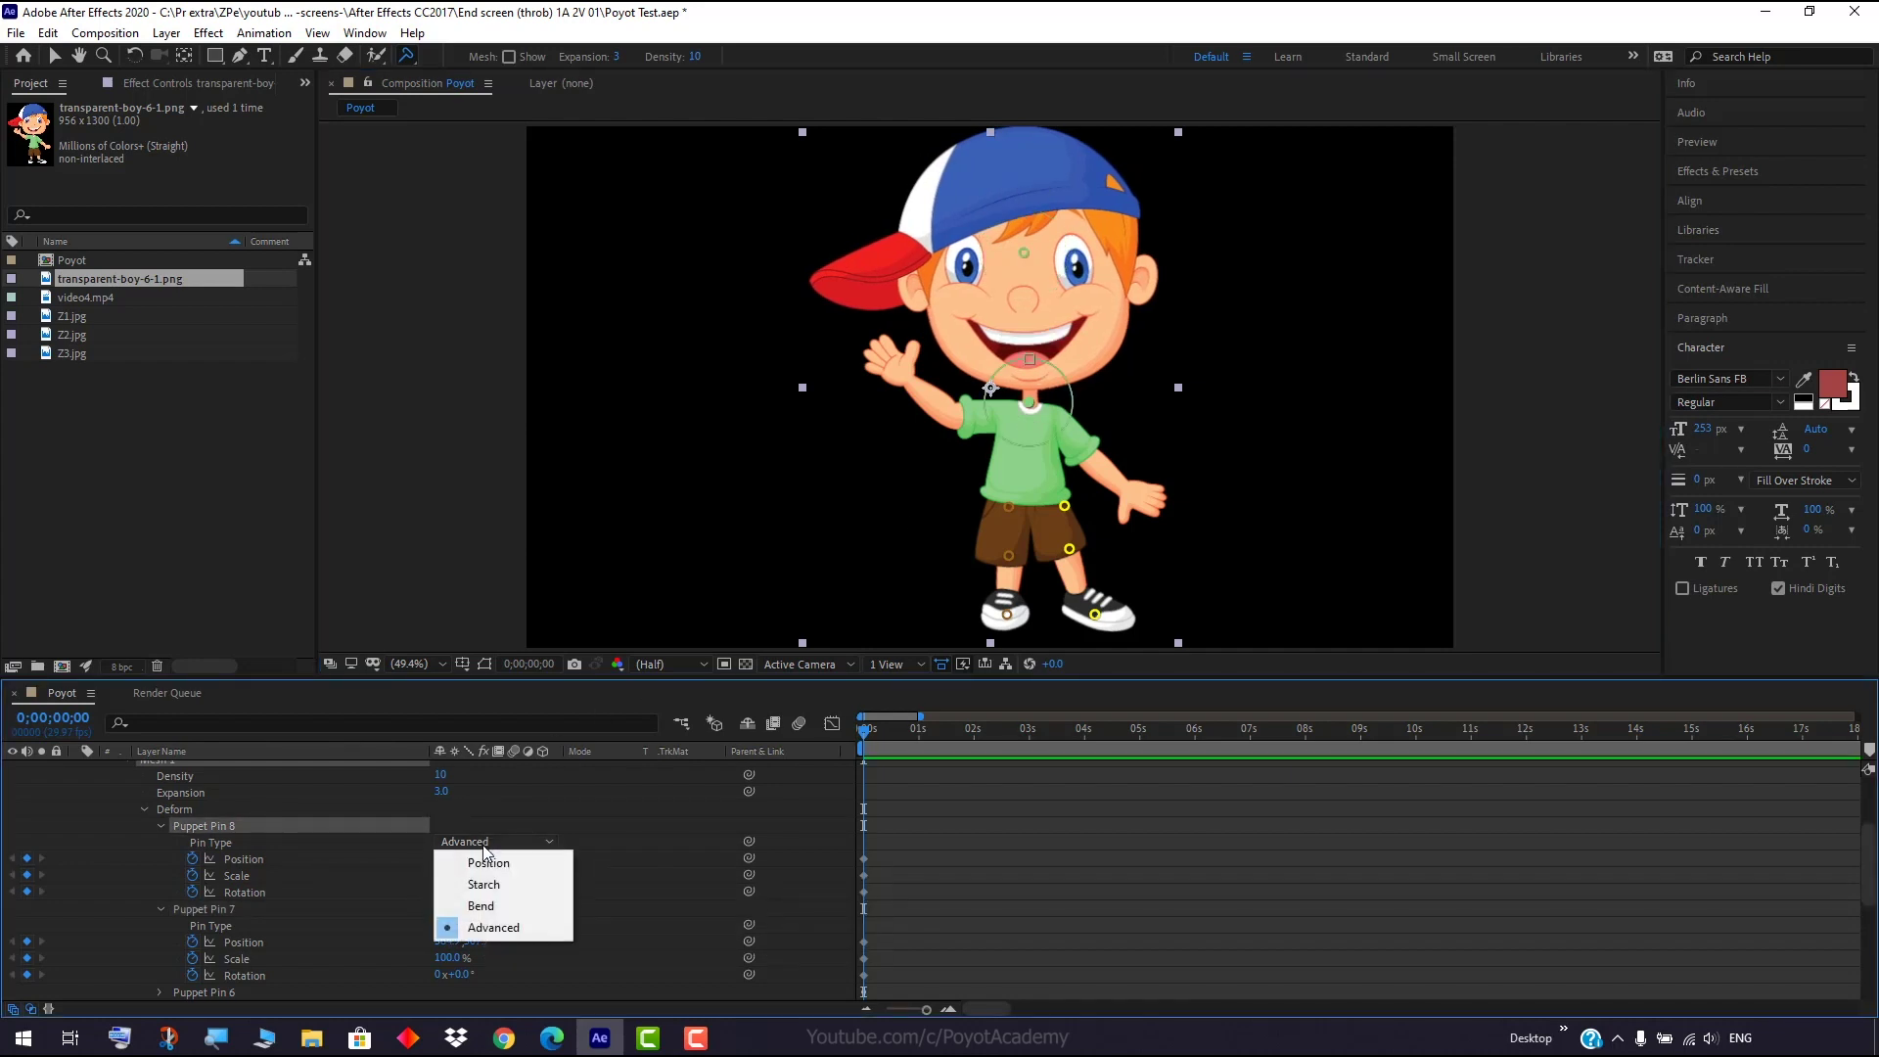
click(509, 909)
mouse_move(1024, 250)
mouse_down()
mouse_move(1082, 253)
mouse_move(984, 264)
mouse_move(1036, 262)
mouse_up()
Try the neck's Puppet Pin 8 as a Position pin again and move the head's Puppet Pin 7 to about 572, 345.
click(1037, 403)
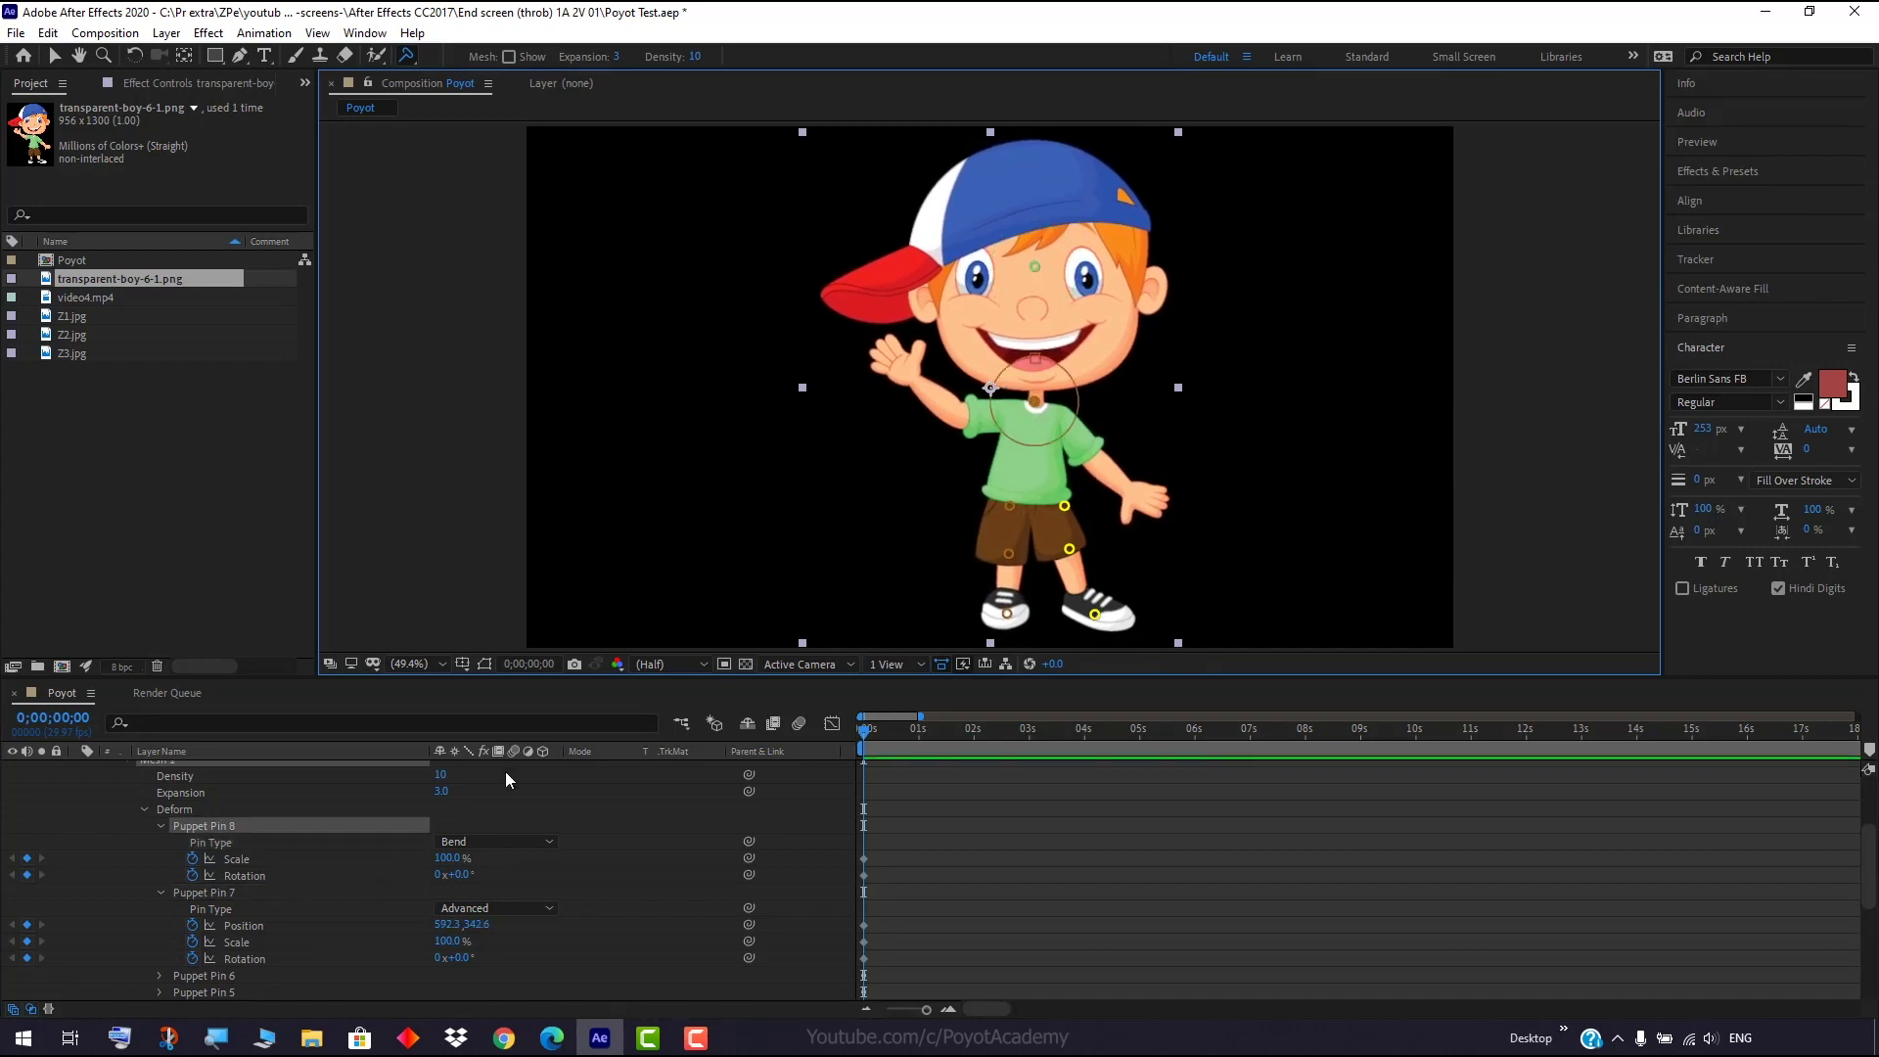
click(481, 844)
click(489, 863)
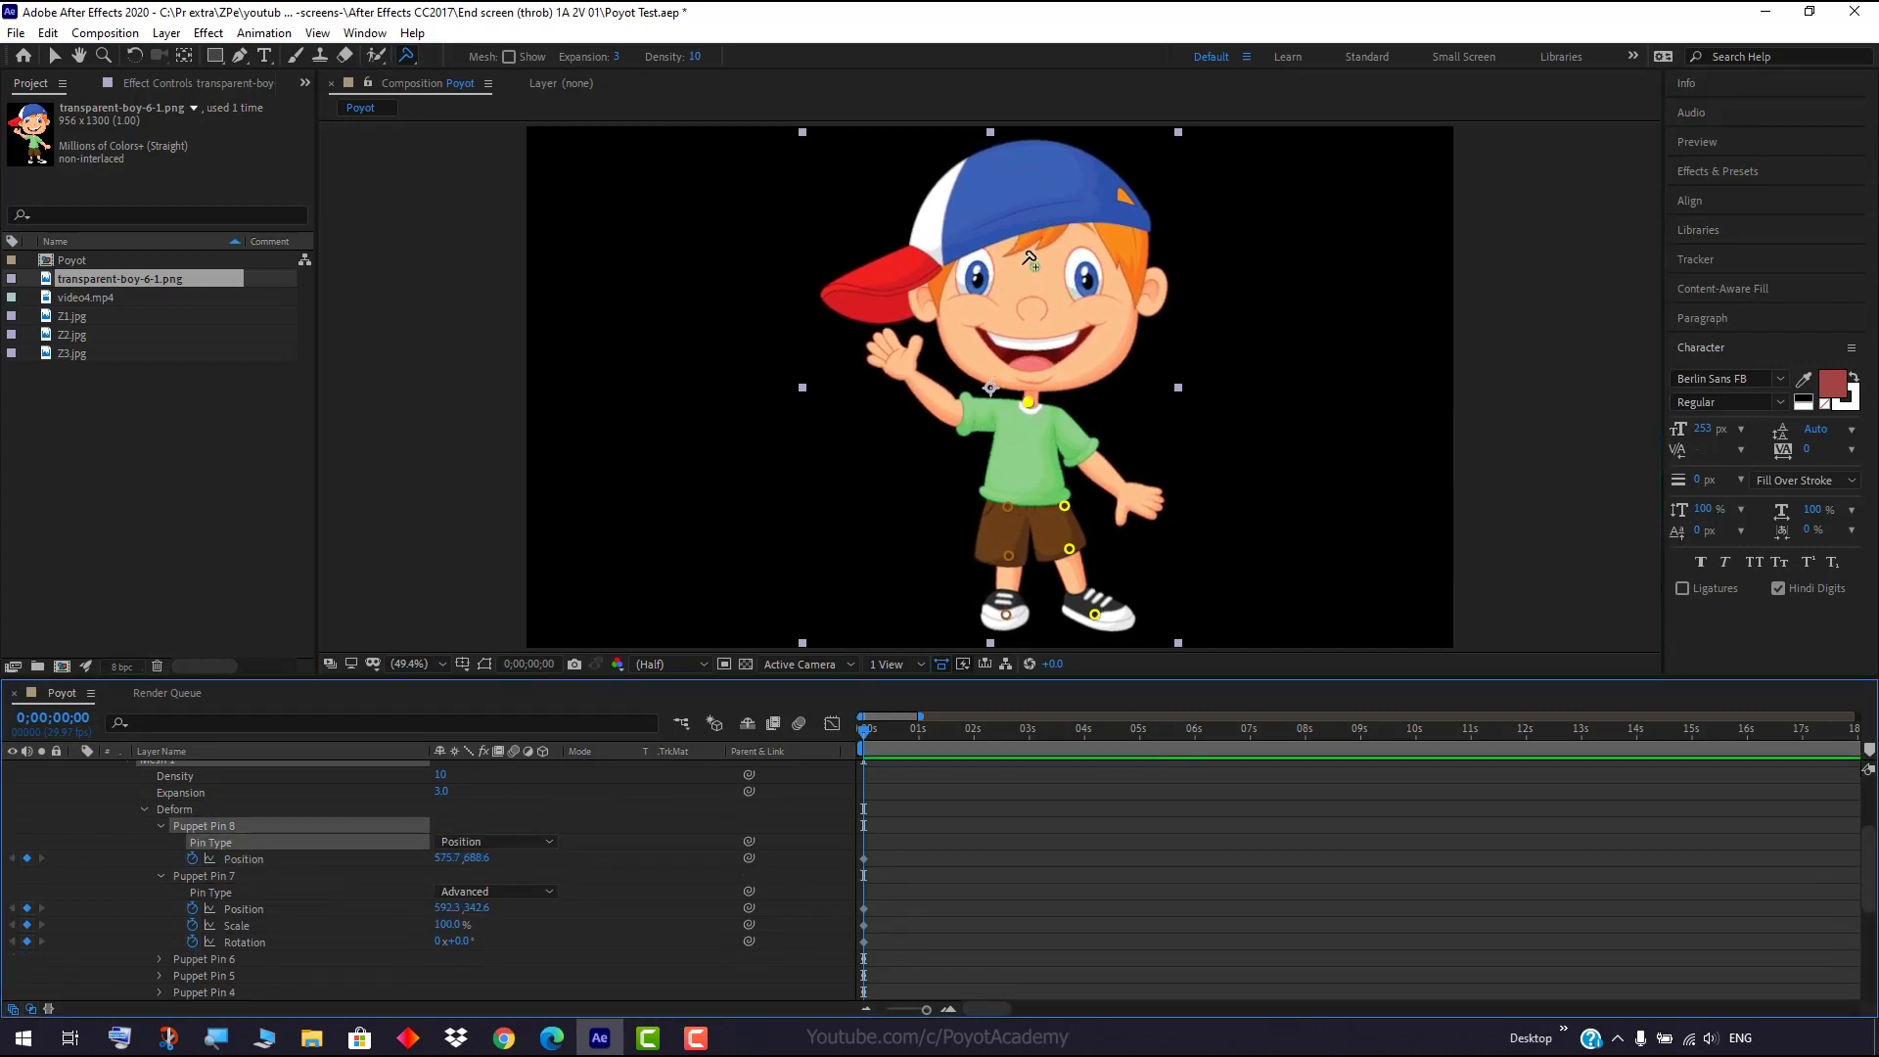
mouse_move(1037, 277)
mouse_down()
mouse_move(978, 294)
mouse_move(1028, 265)
mouse_move(1018, 278)
mouse_up()
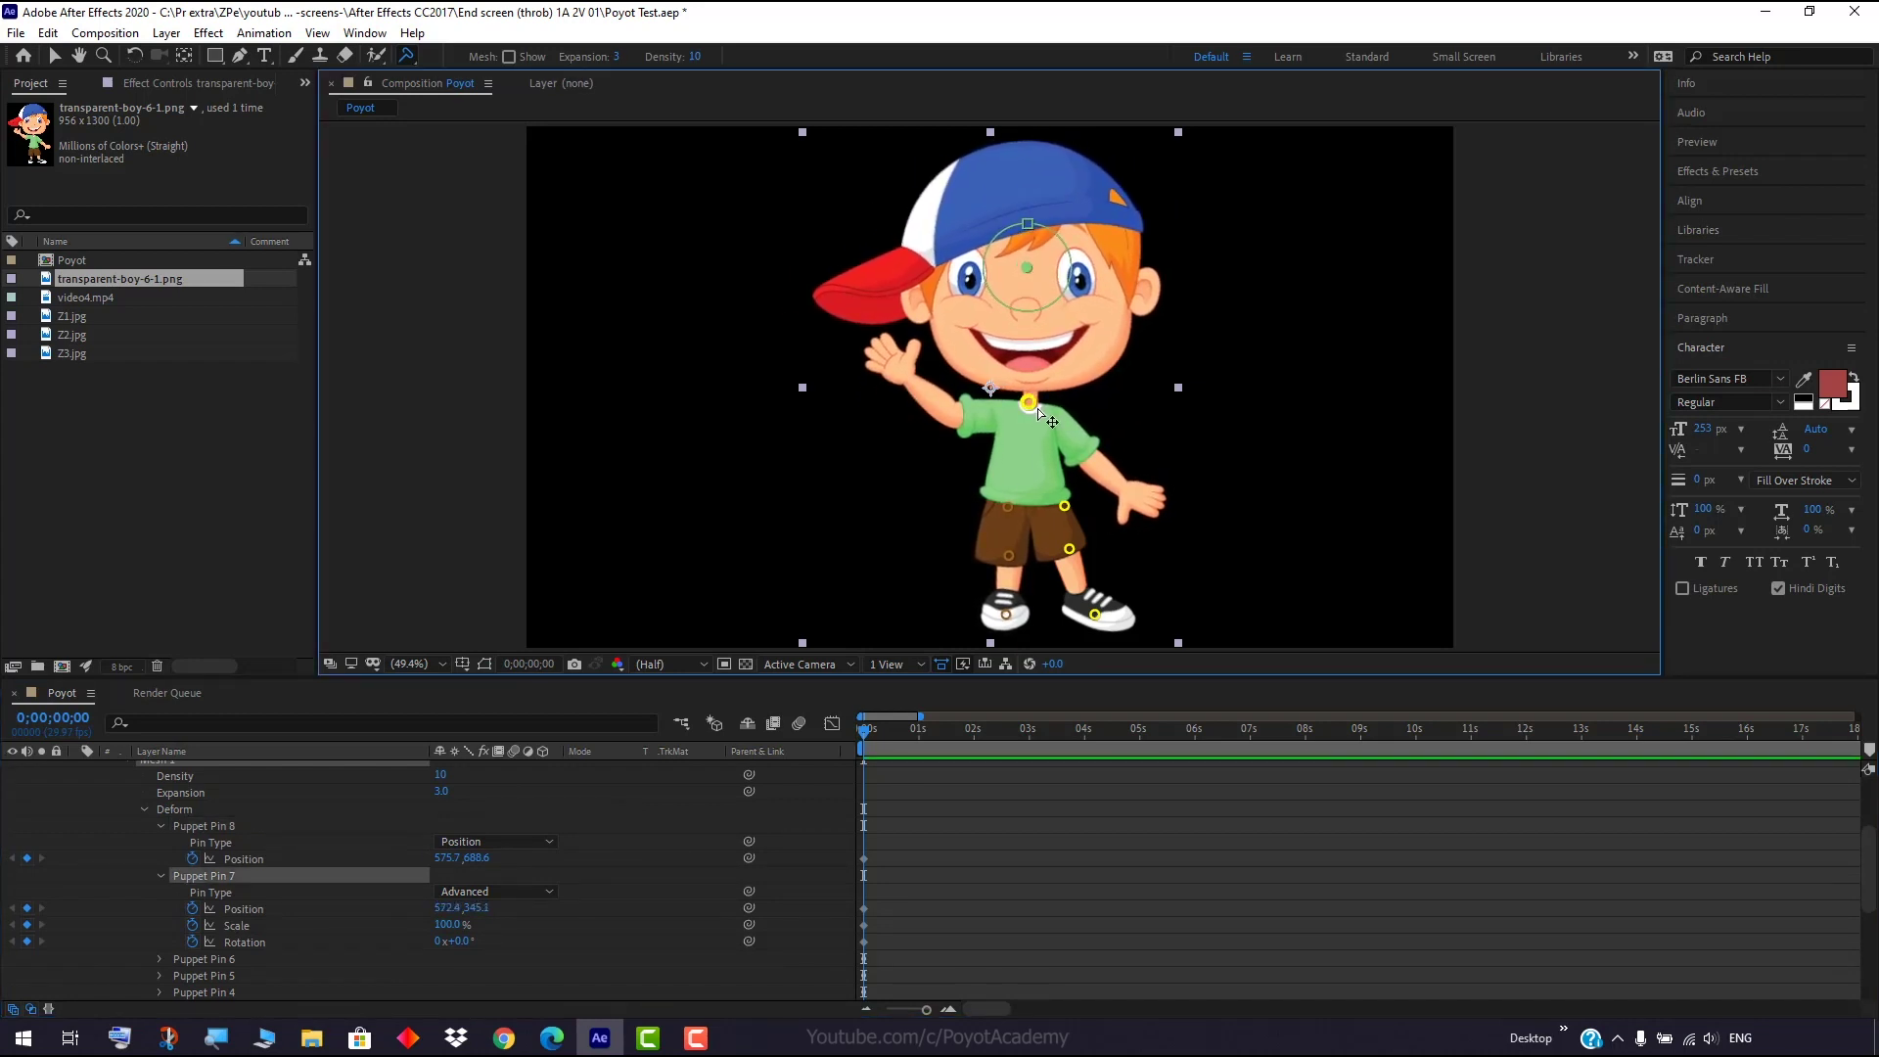
Set the neck's Puppet Pin 8 to Advanced and move the head's Puppet Pin 7 to about 565, 320.
click(1026, 402)
click(494, 842)
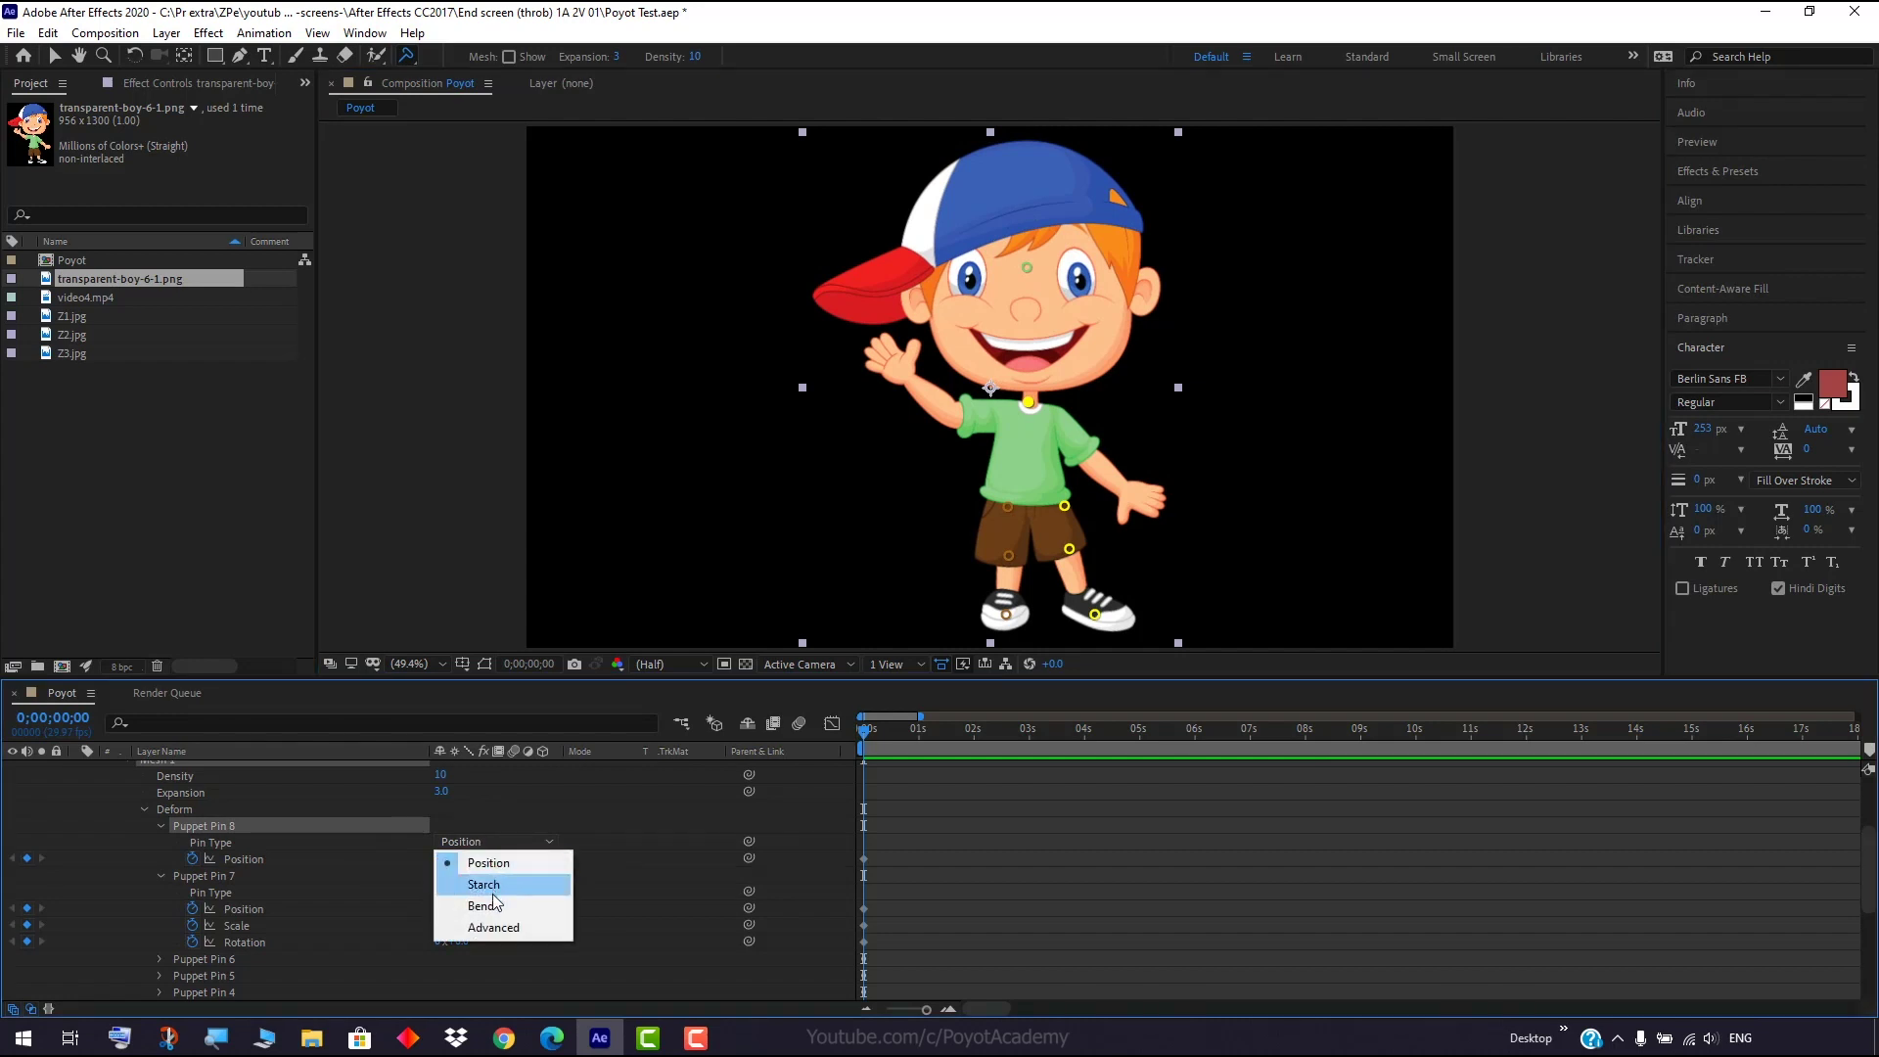
click(497, 928)
mouse_move(1027, 268)
mouse_down()
mouse_move(999, 272)
mouse_move(1055, 266)
mouse_move(1000, 271)
mouse_move(1045, 273)
mouse_move(1012, 267)
mouse_move(1030, 266)
mouse_up()
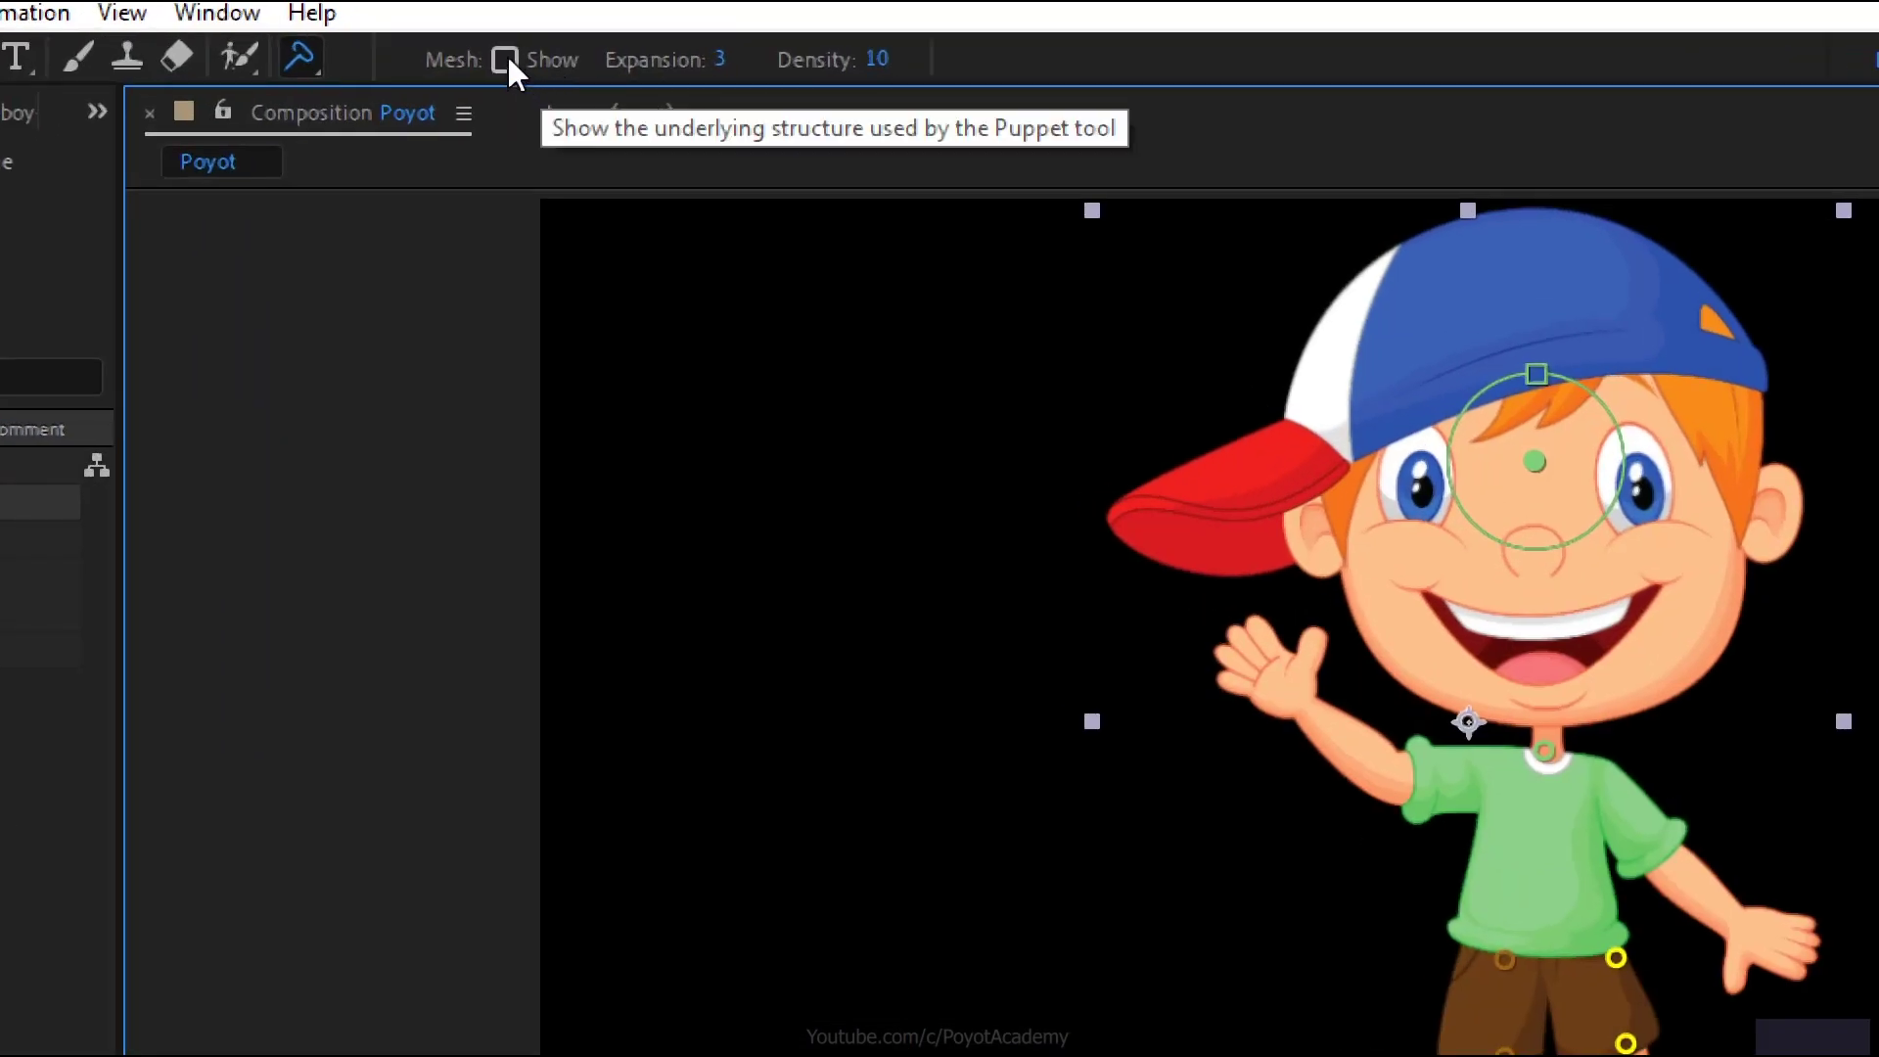
Show the puppet mesh, set its density to 12 and test it by moving the head pin to about 567, 315.
click(505, 59)
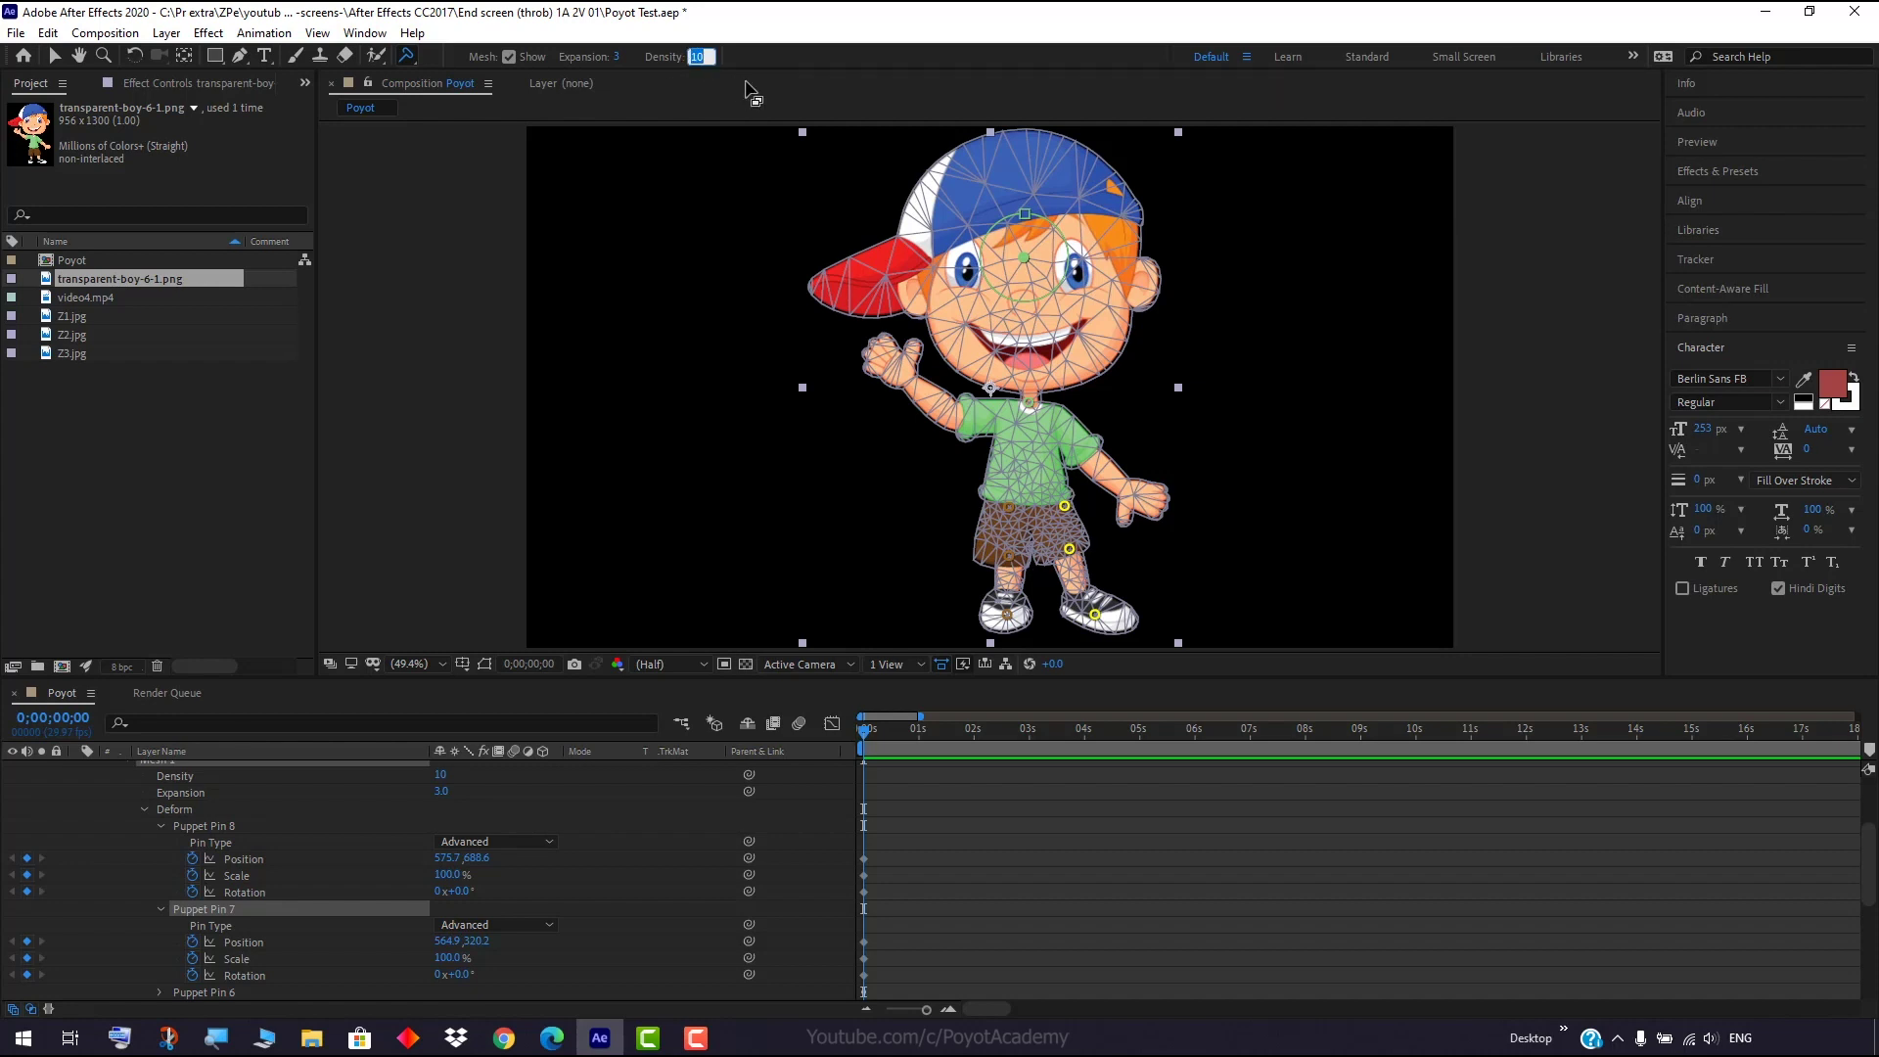
text(12)
key(Return)
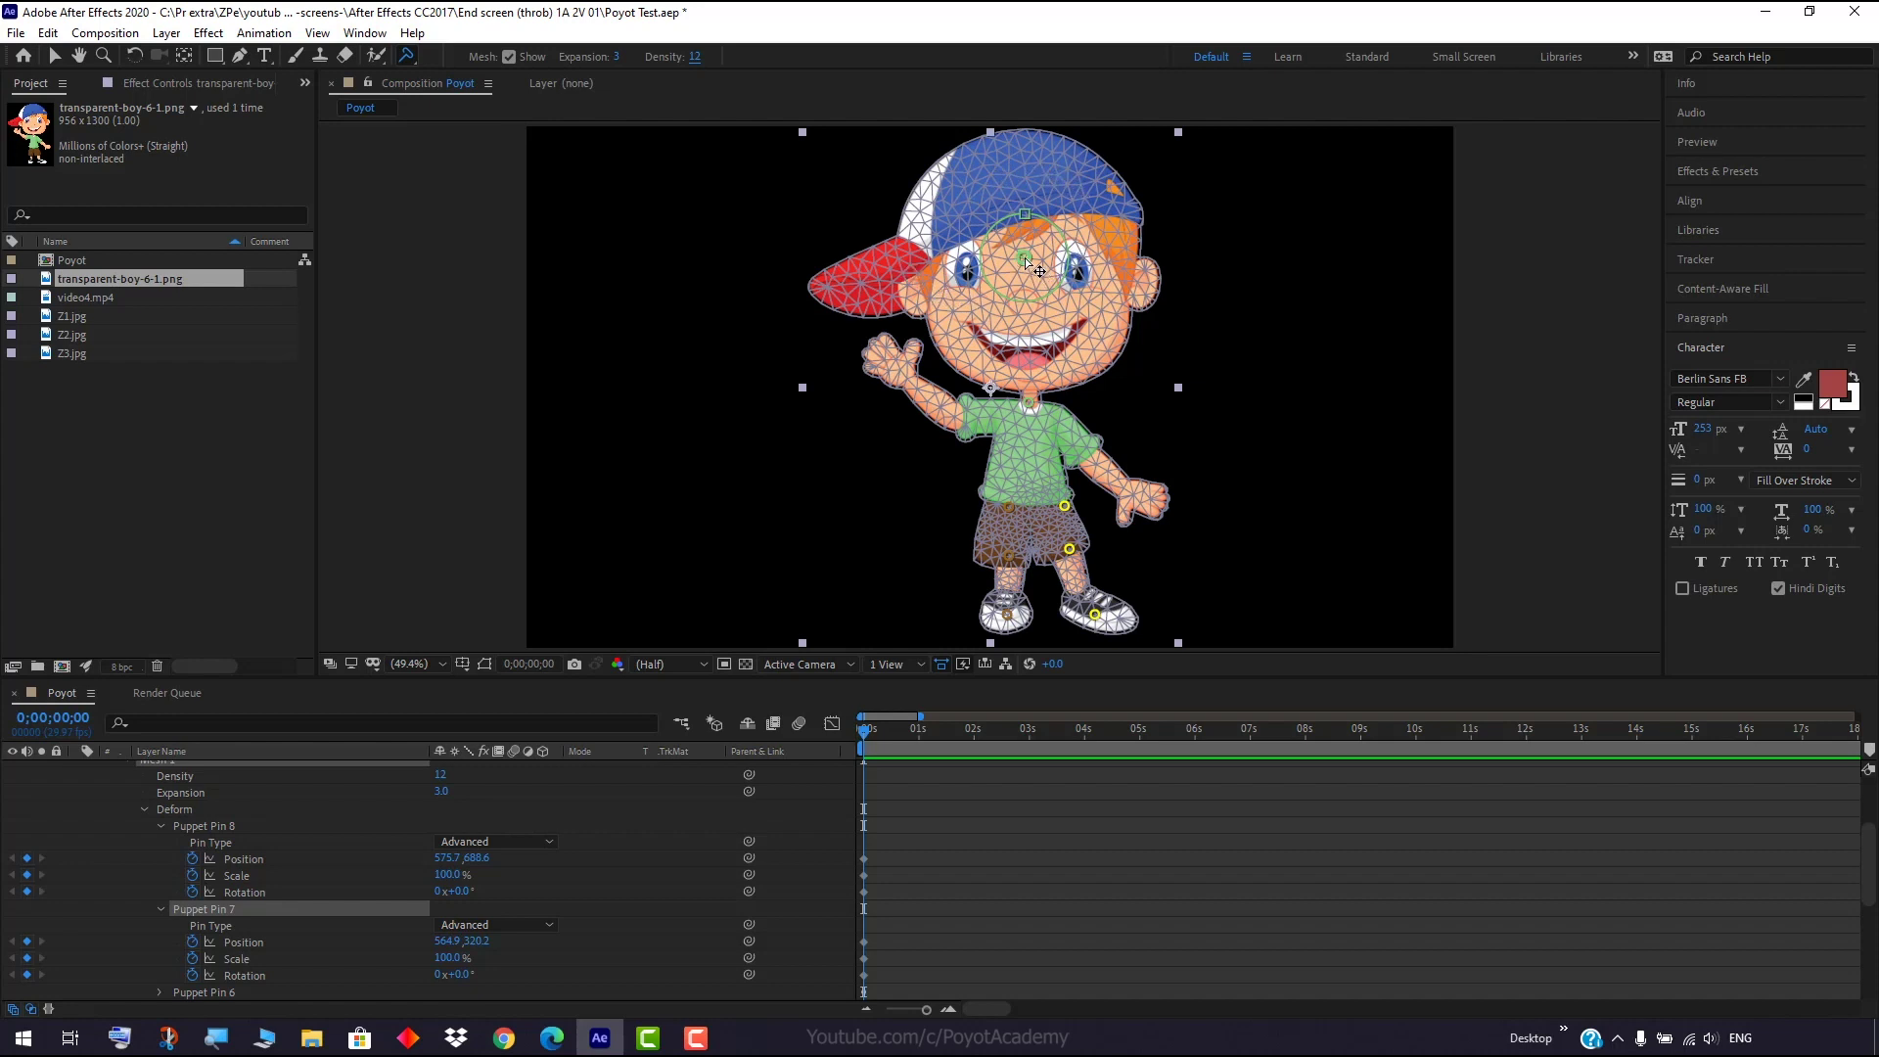
mouse_move(1026, 261)
mouse_down()
mouse_move(1001, 261)
mouse_move(1035, 260)
mouse_up()
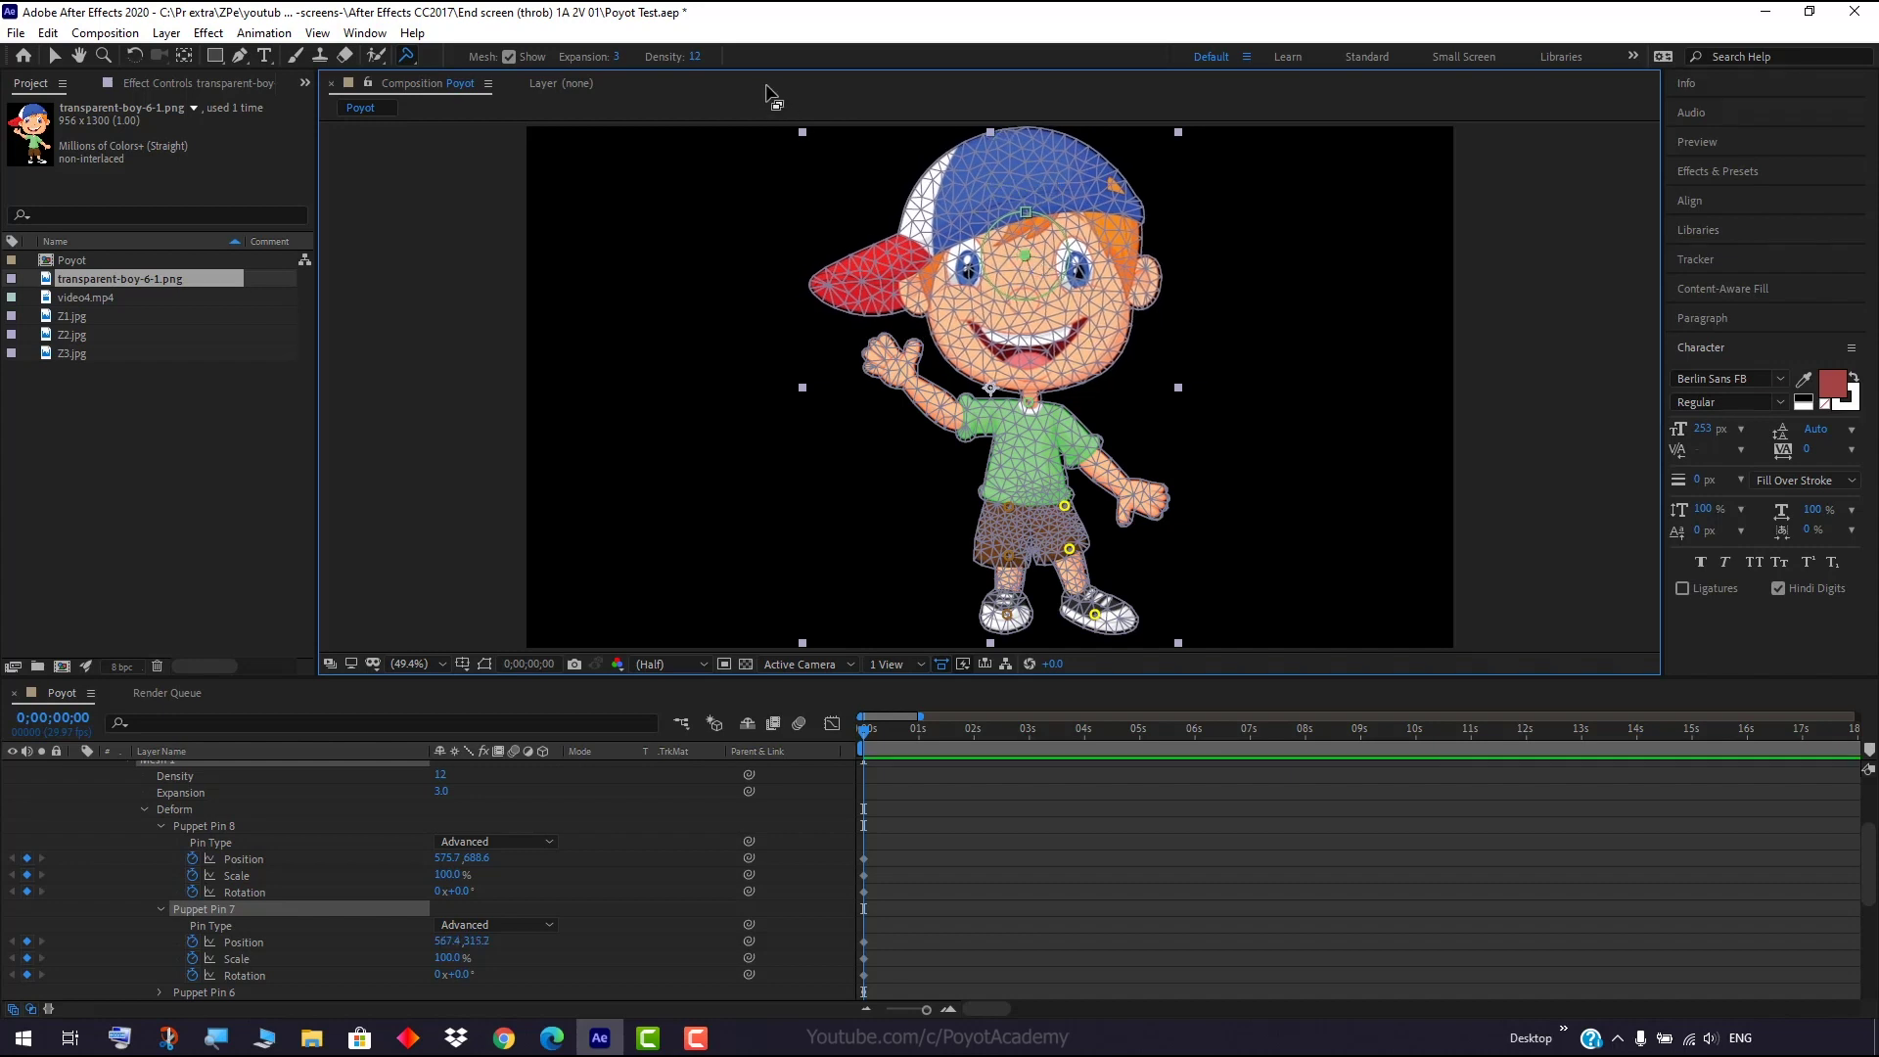
Try a mesh density of 0 and move the head around, leaving its pin at about 570, 323.
click(694, 57)
text(0)
key(Return)
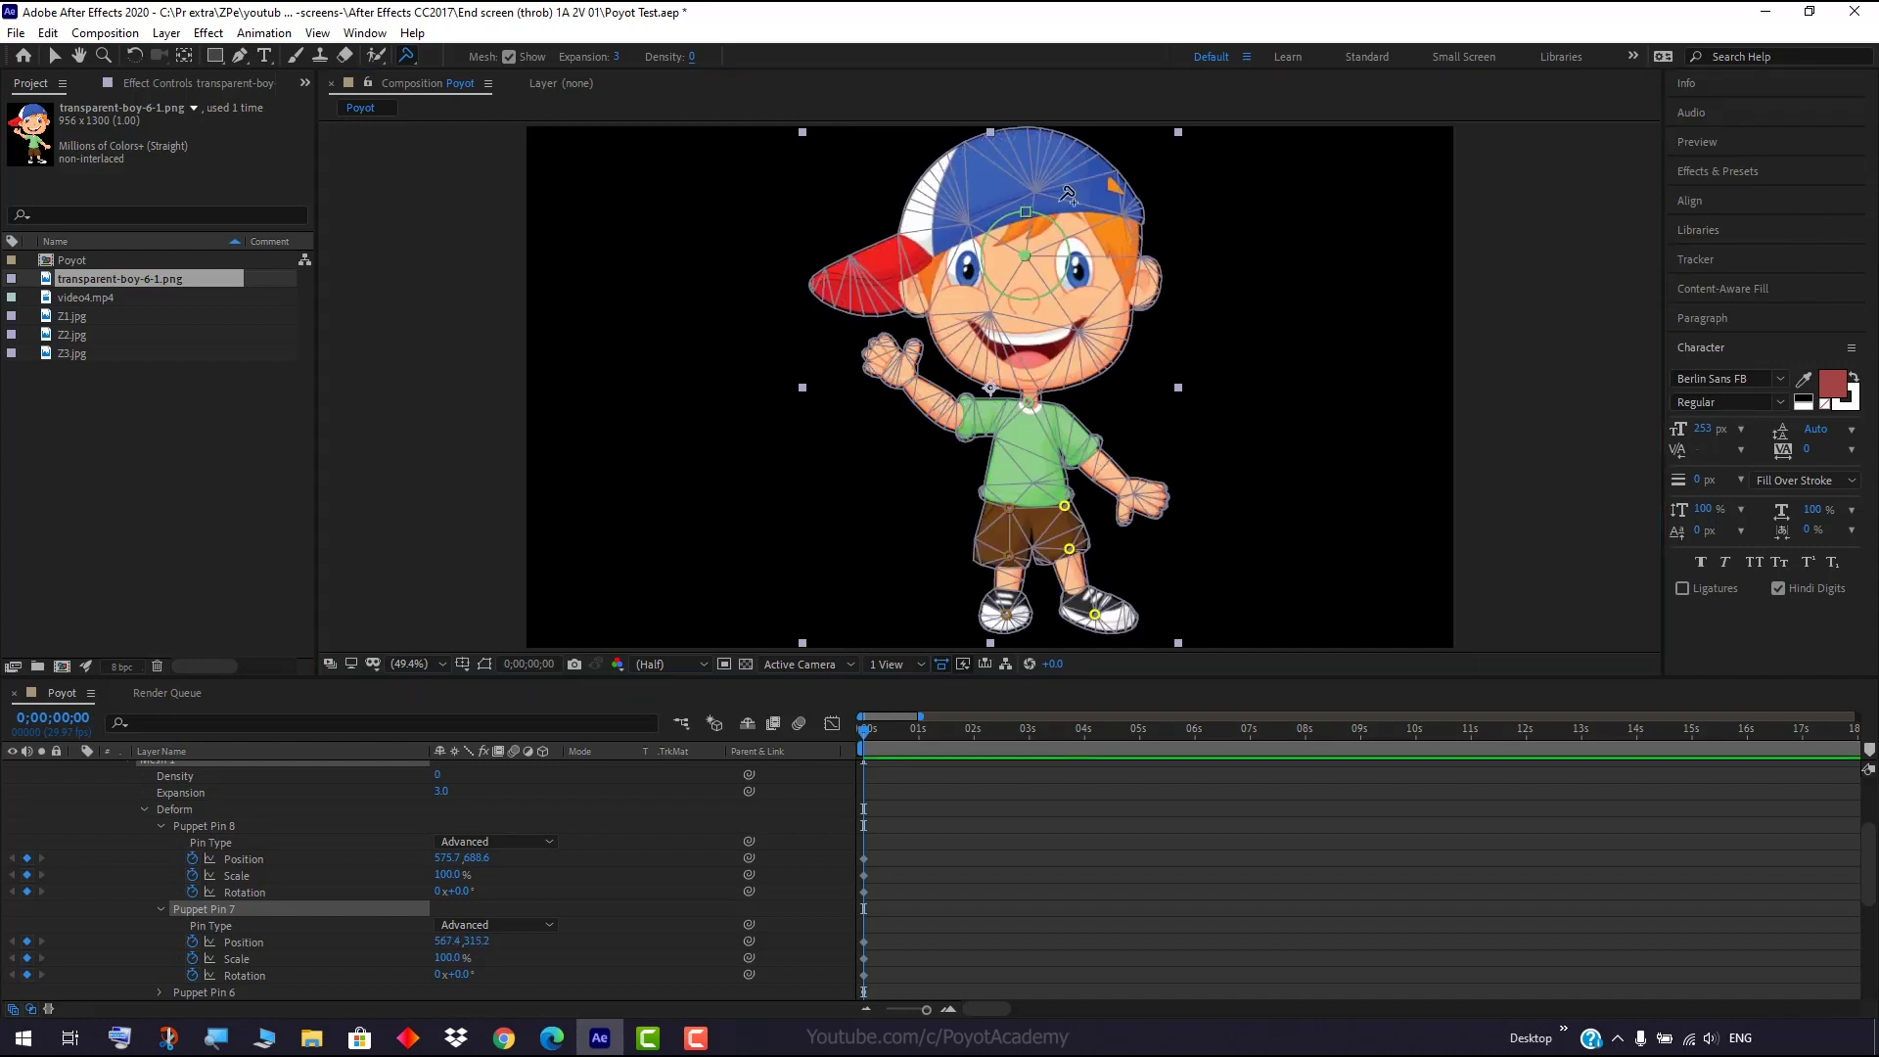
click(1025, 256)
drag(1026, 258, 1009, 237)
drag(1057, 258, 1028, 261)
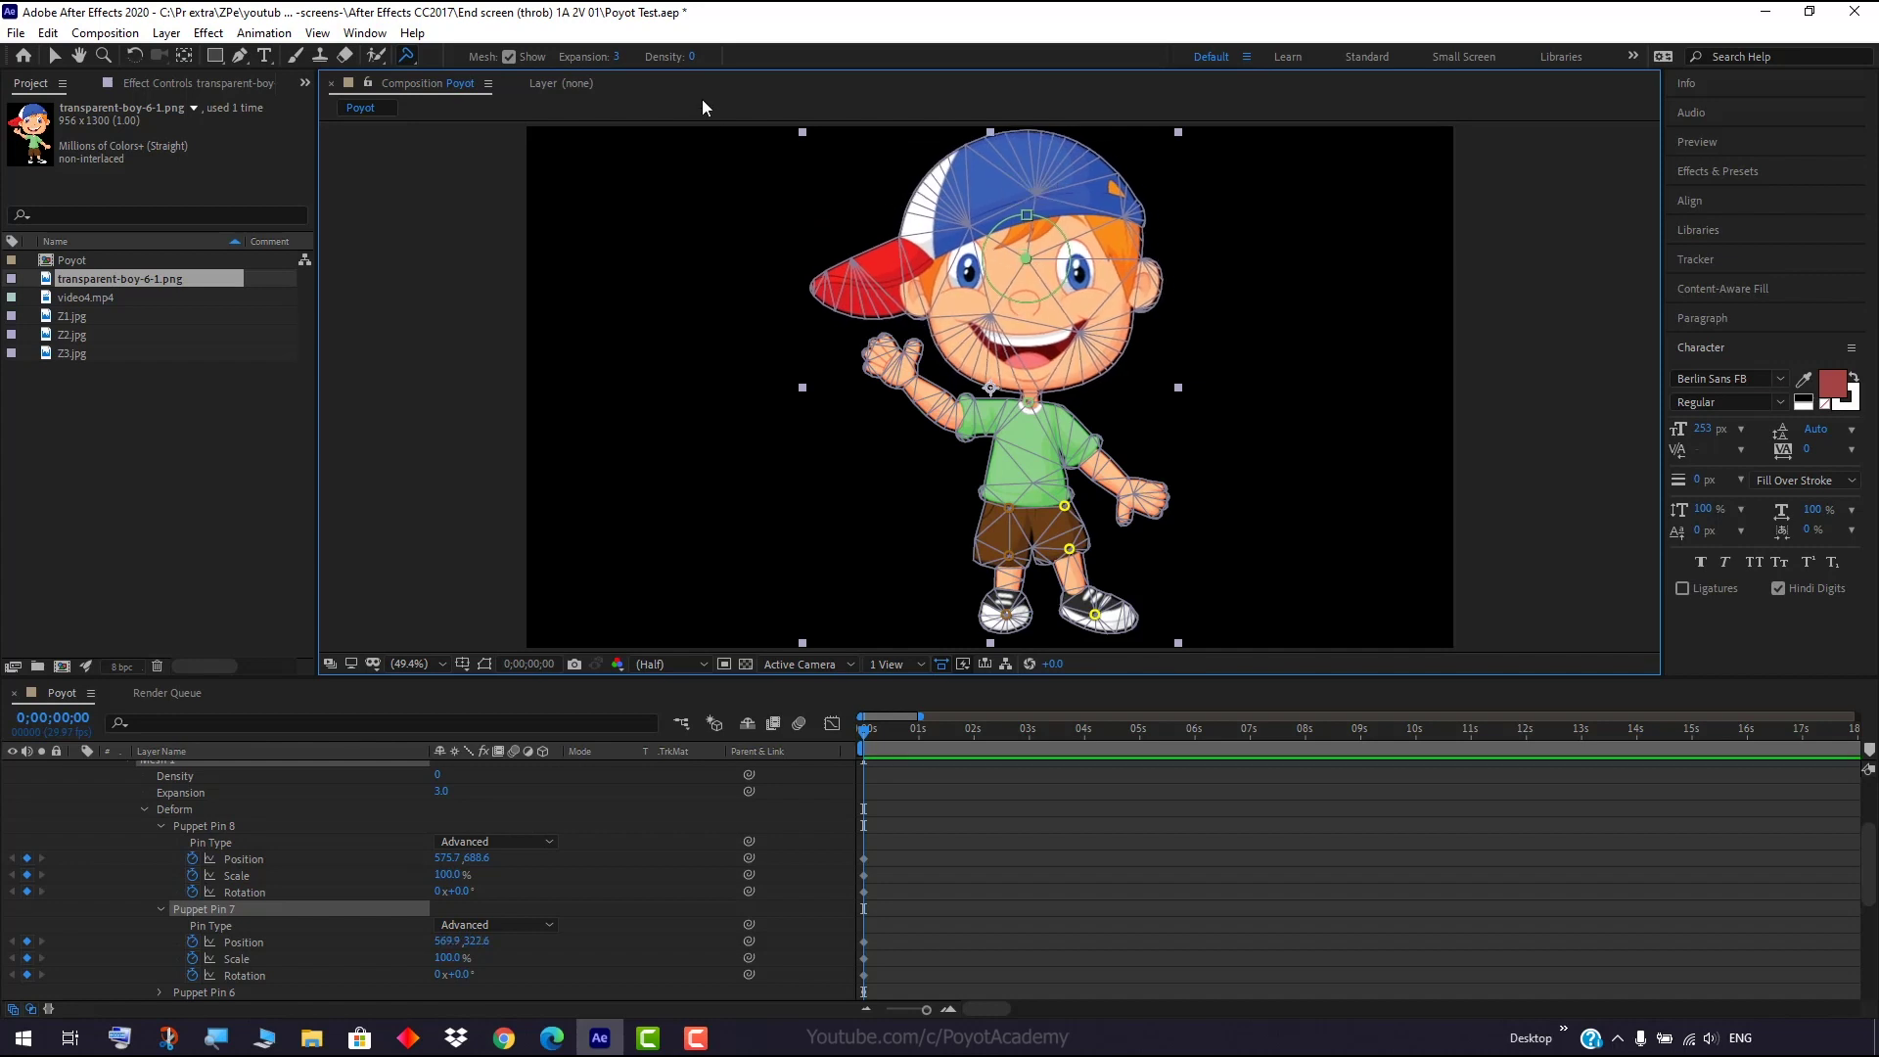
Set the mesh density to 10 and test the deformation by moving the head pin slightly.
click(694, 56)
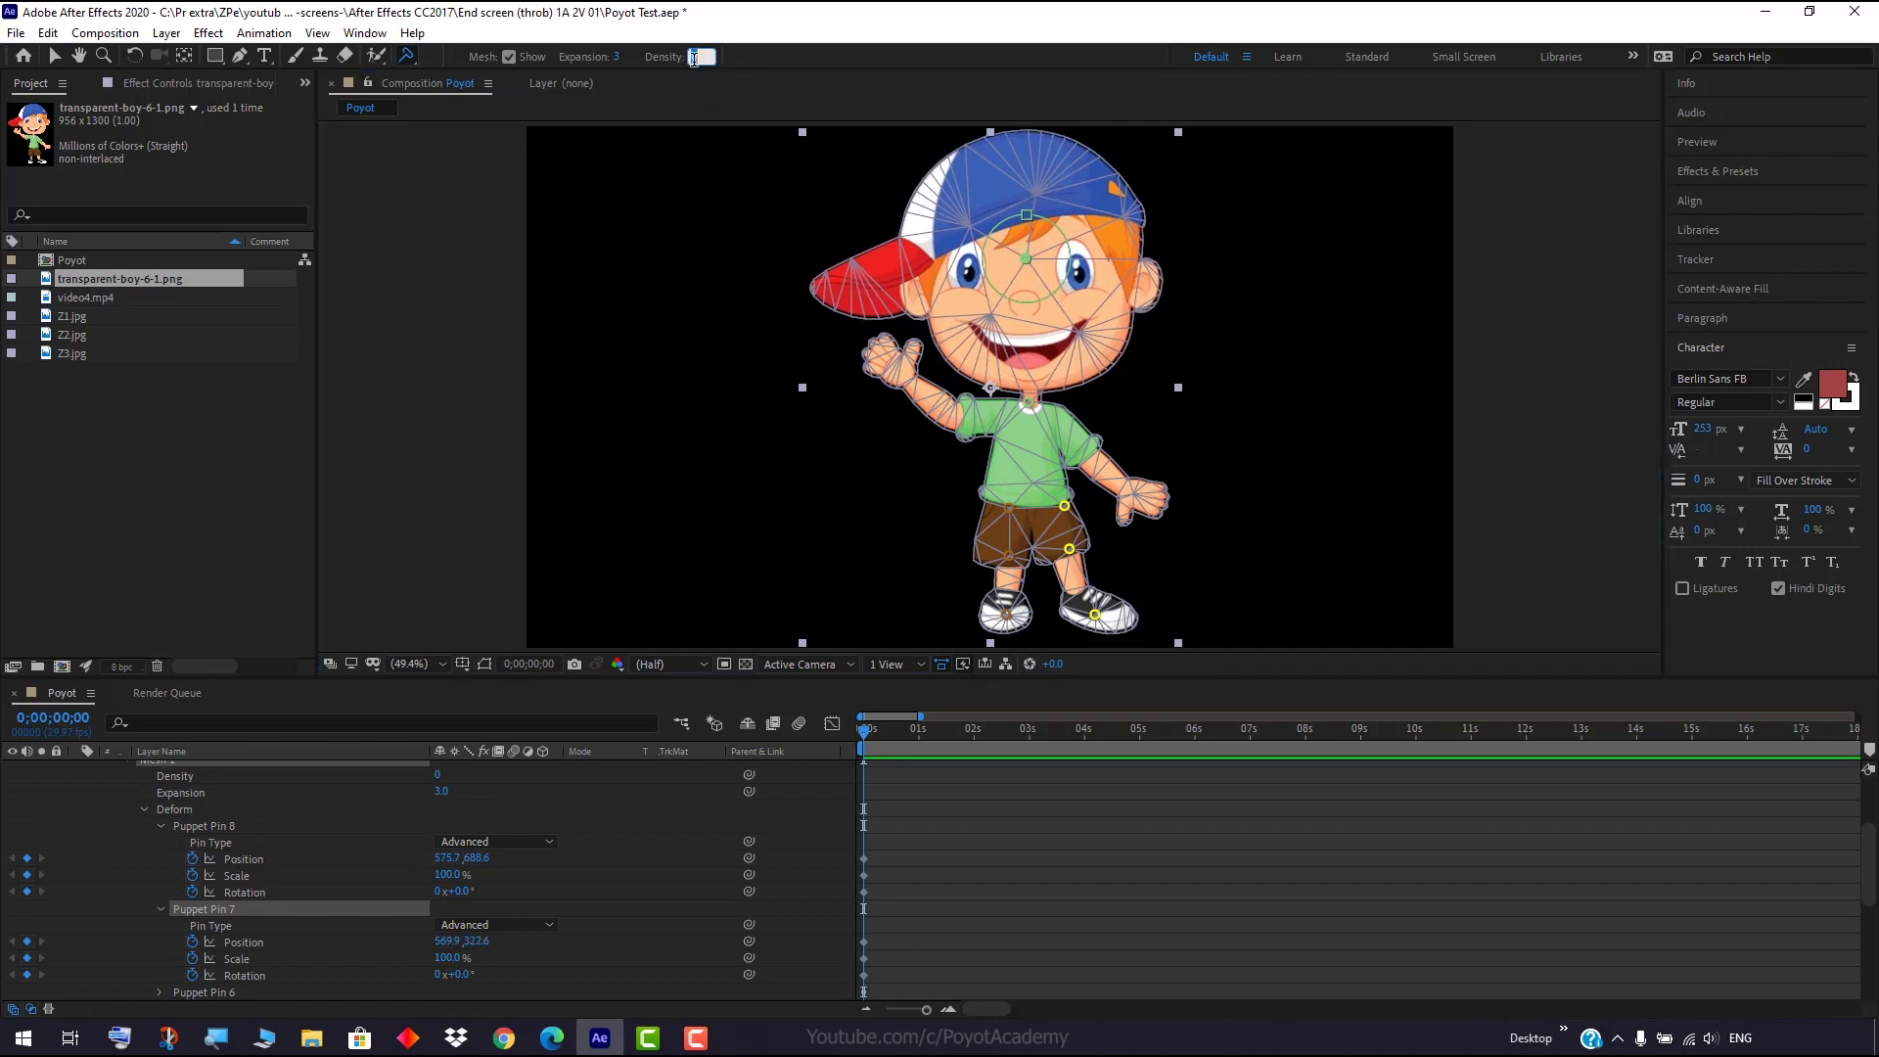
text(10)
key(Return)
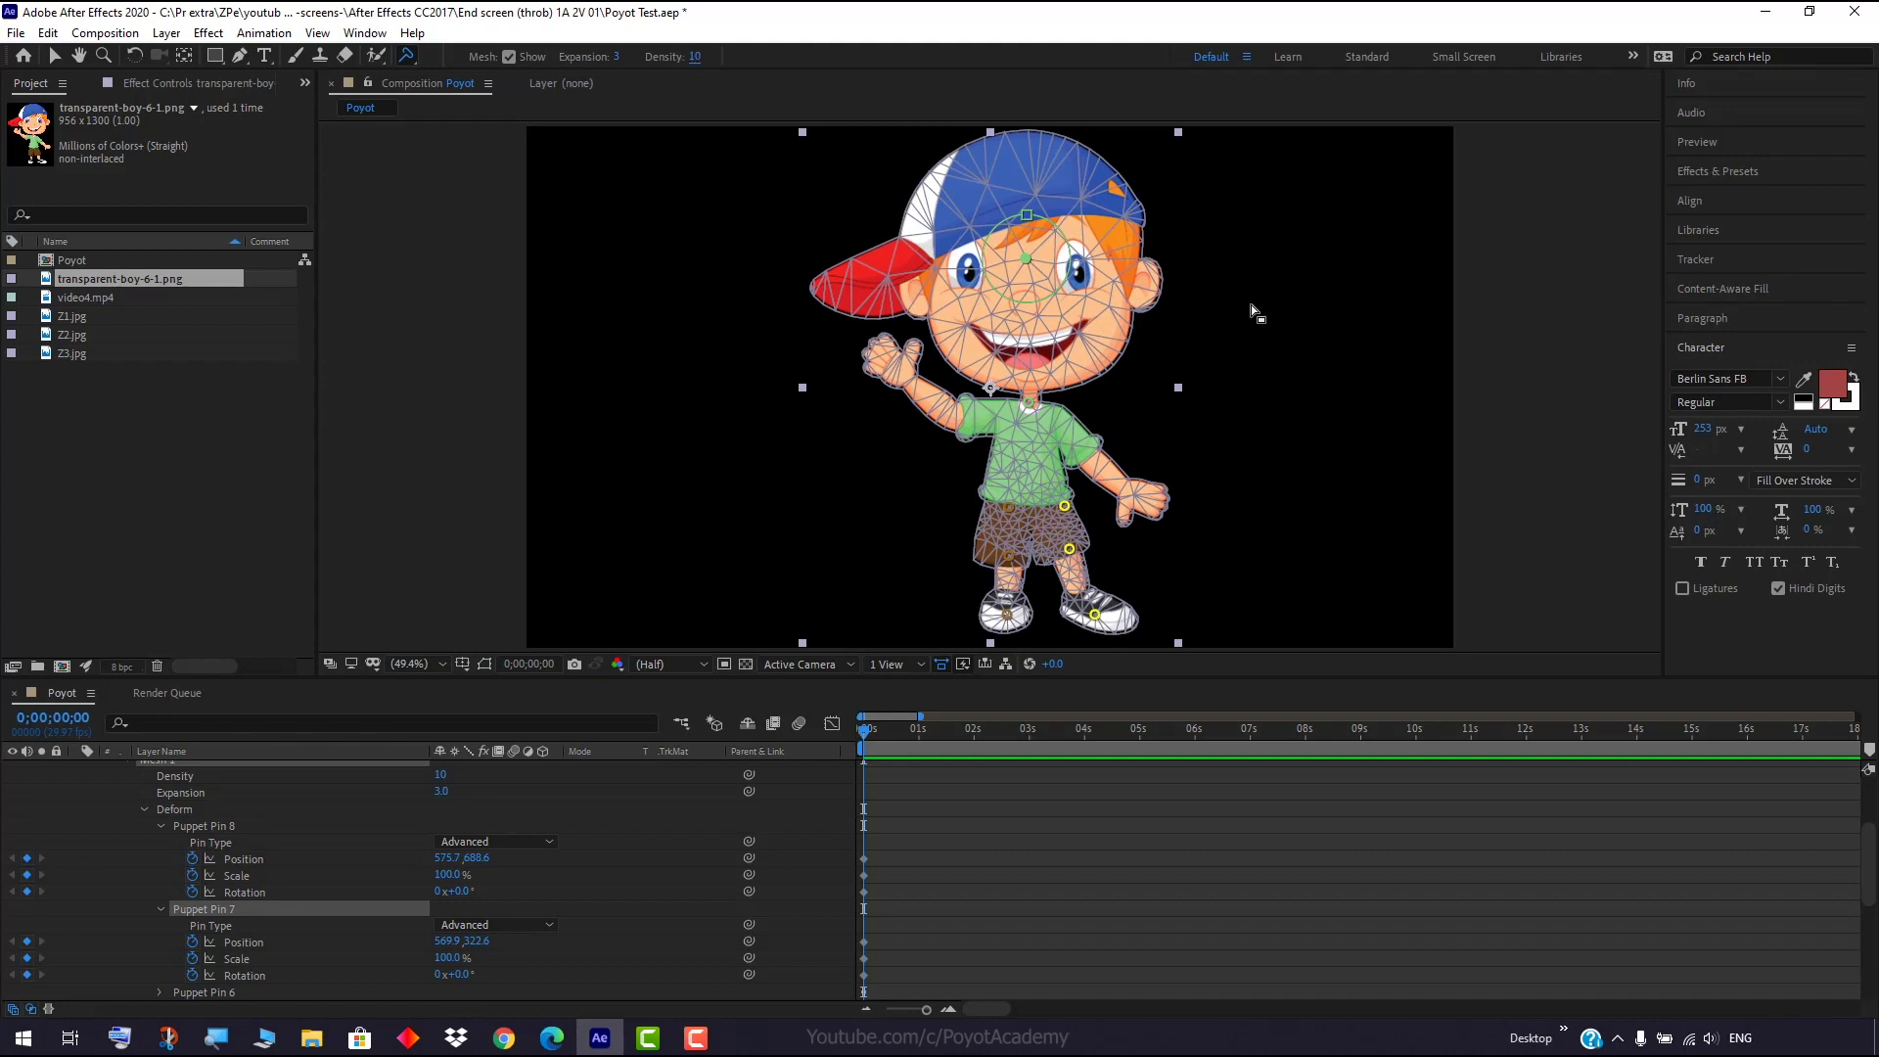
drag(1031, 272, 1027, 272)
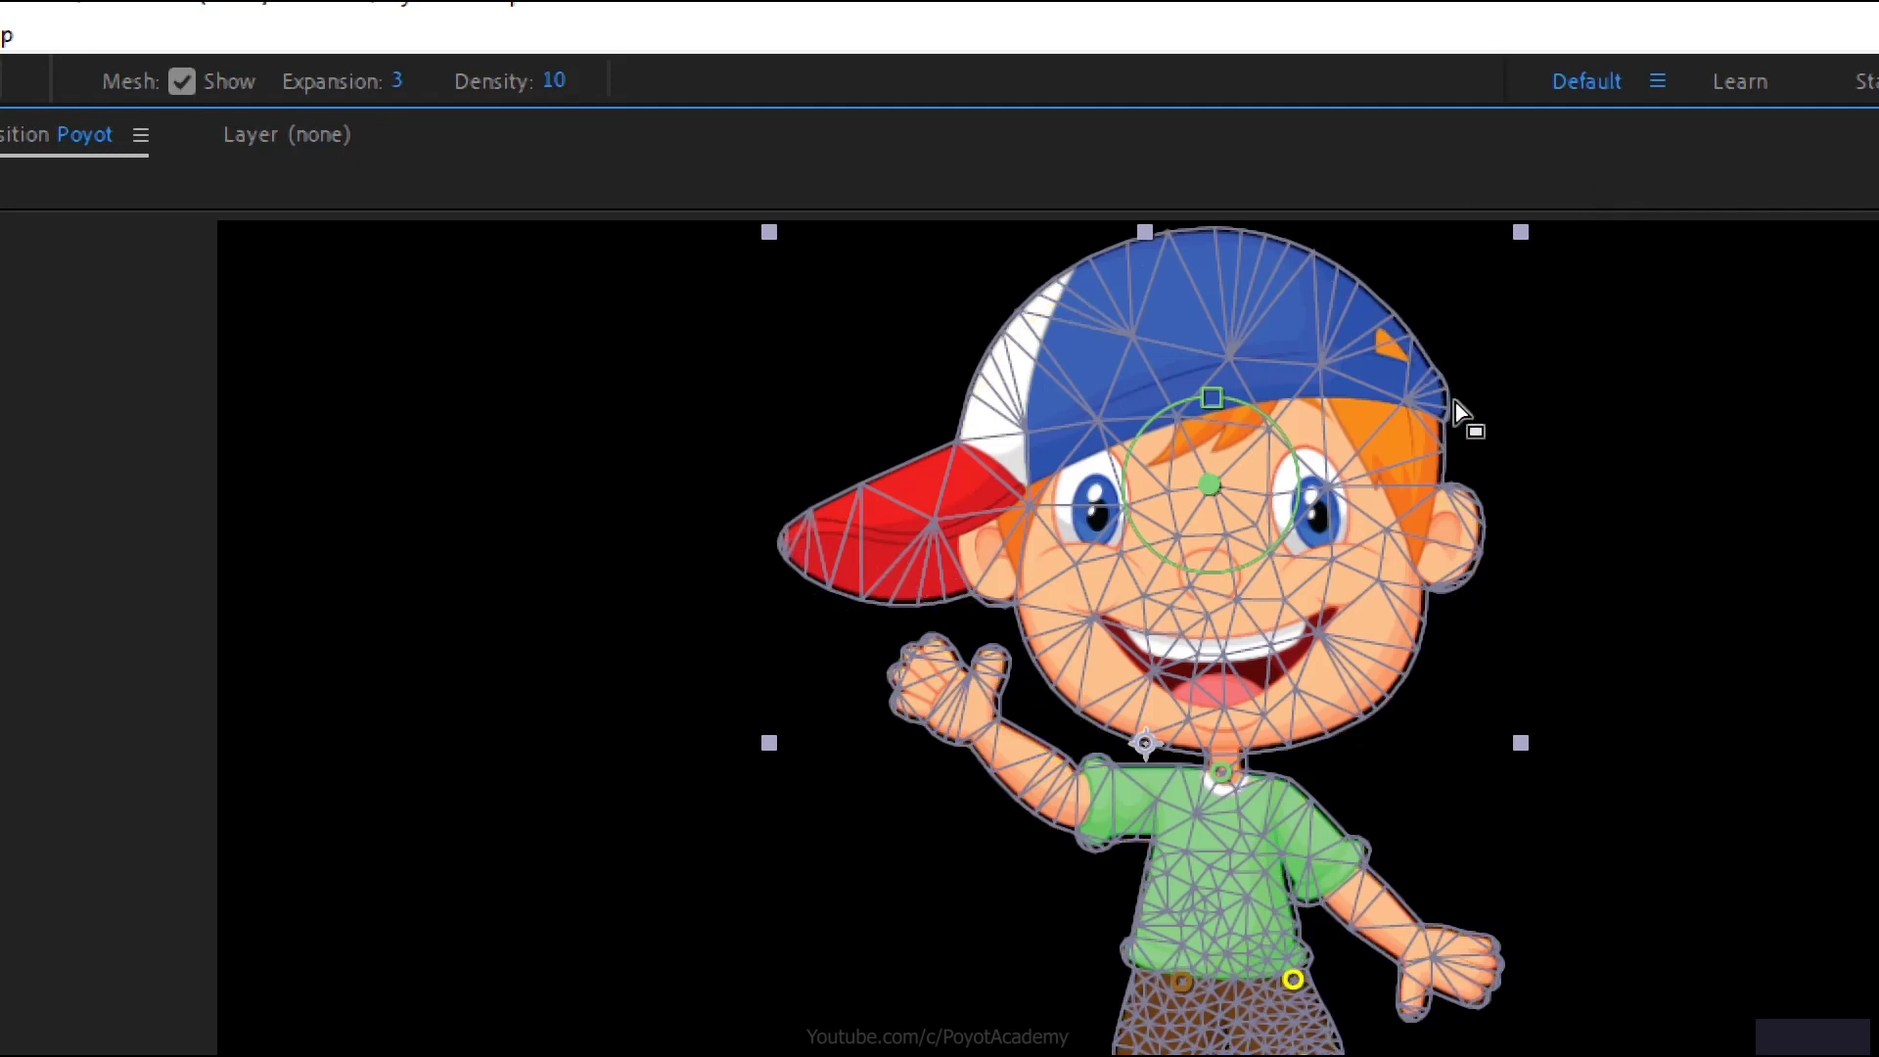
Try a mesh expansion of 10 and shift the head slightly down toward the raised hand.
click(401, 83)
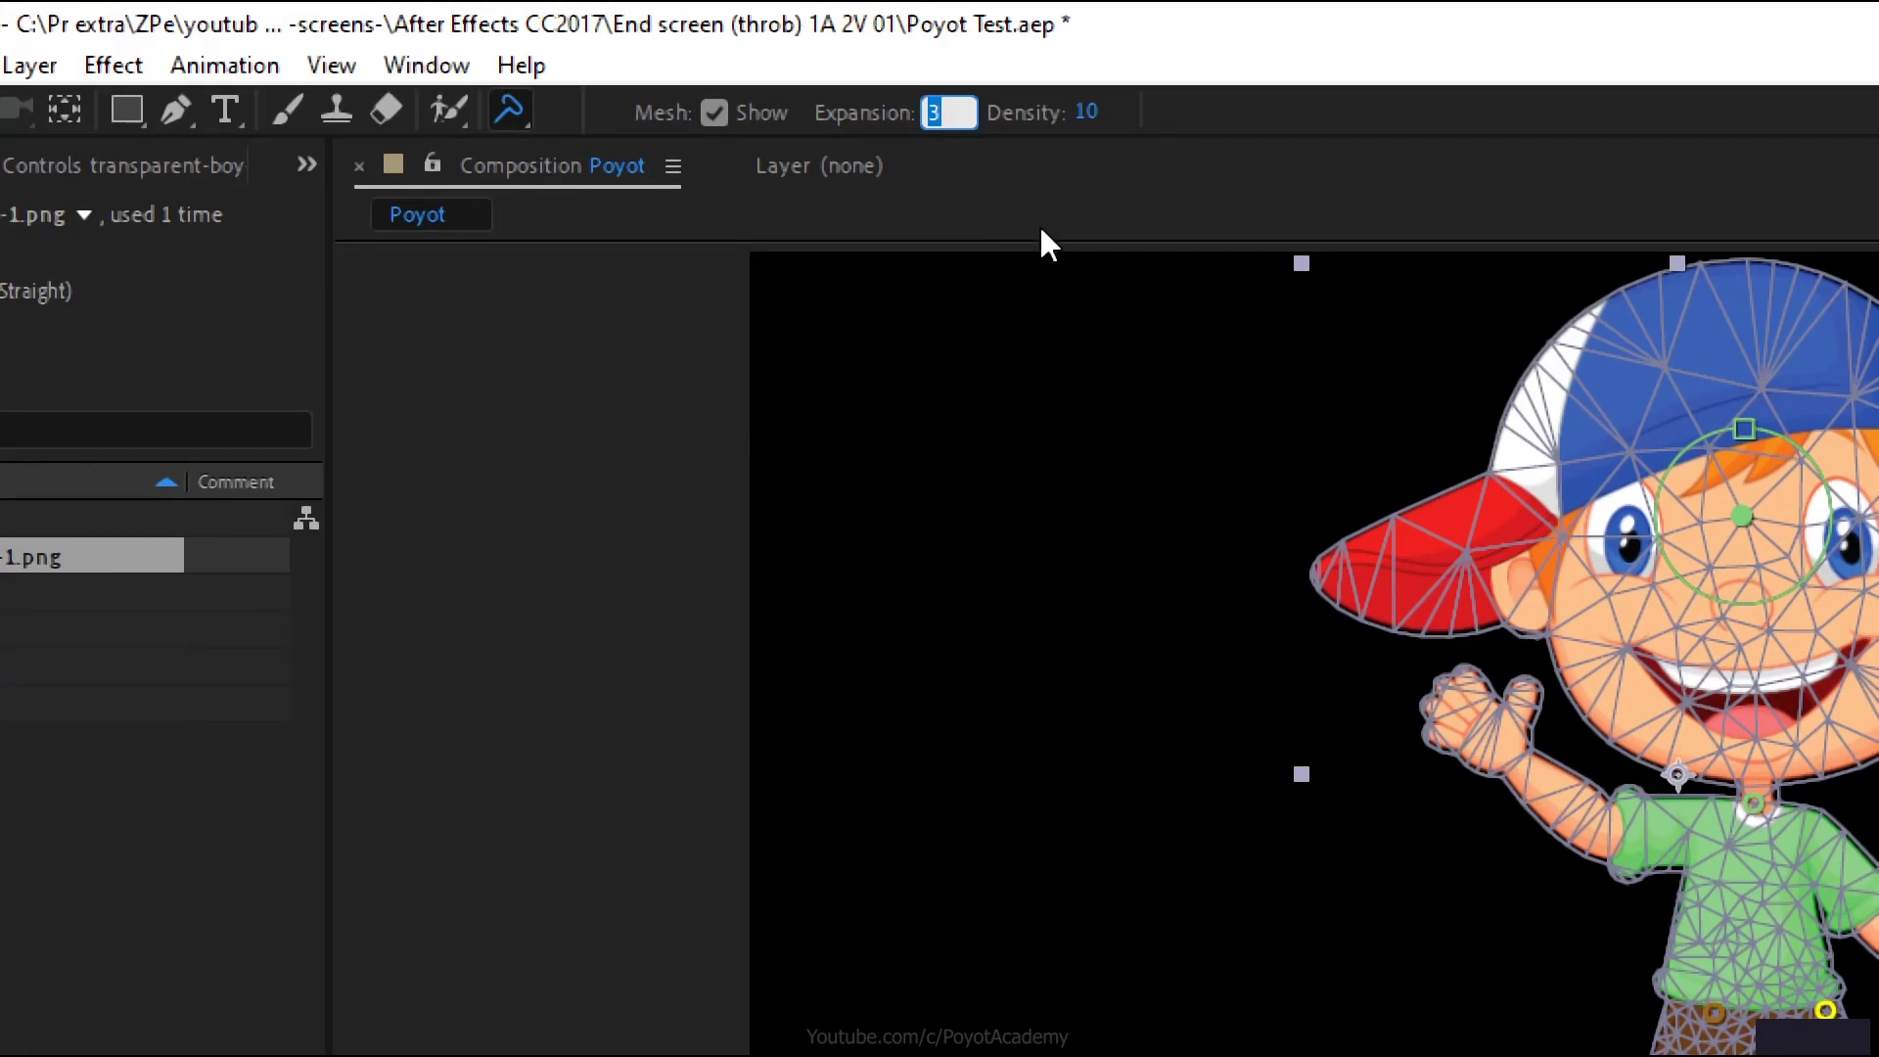
text(10)
key(Return)
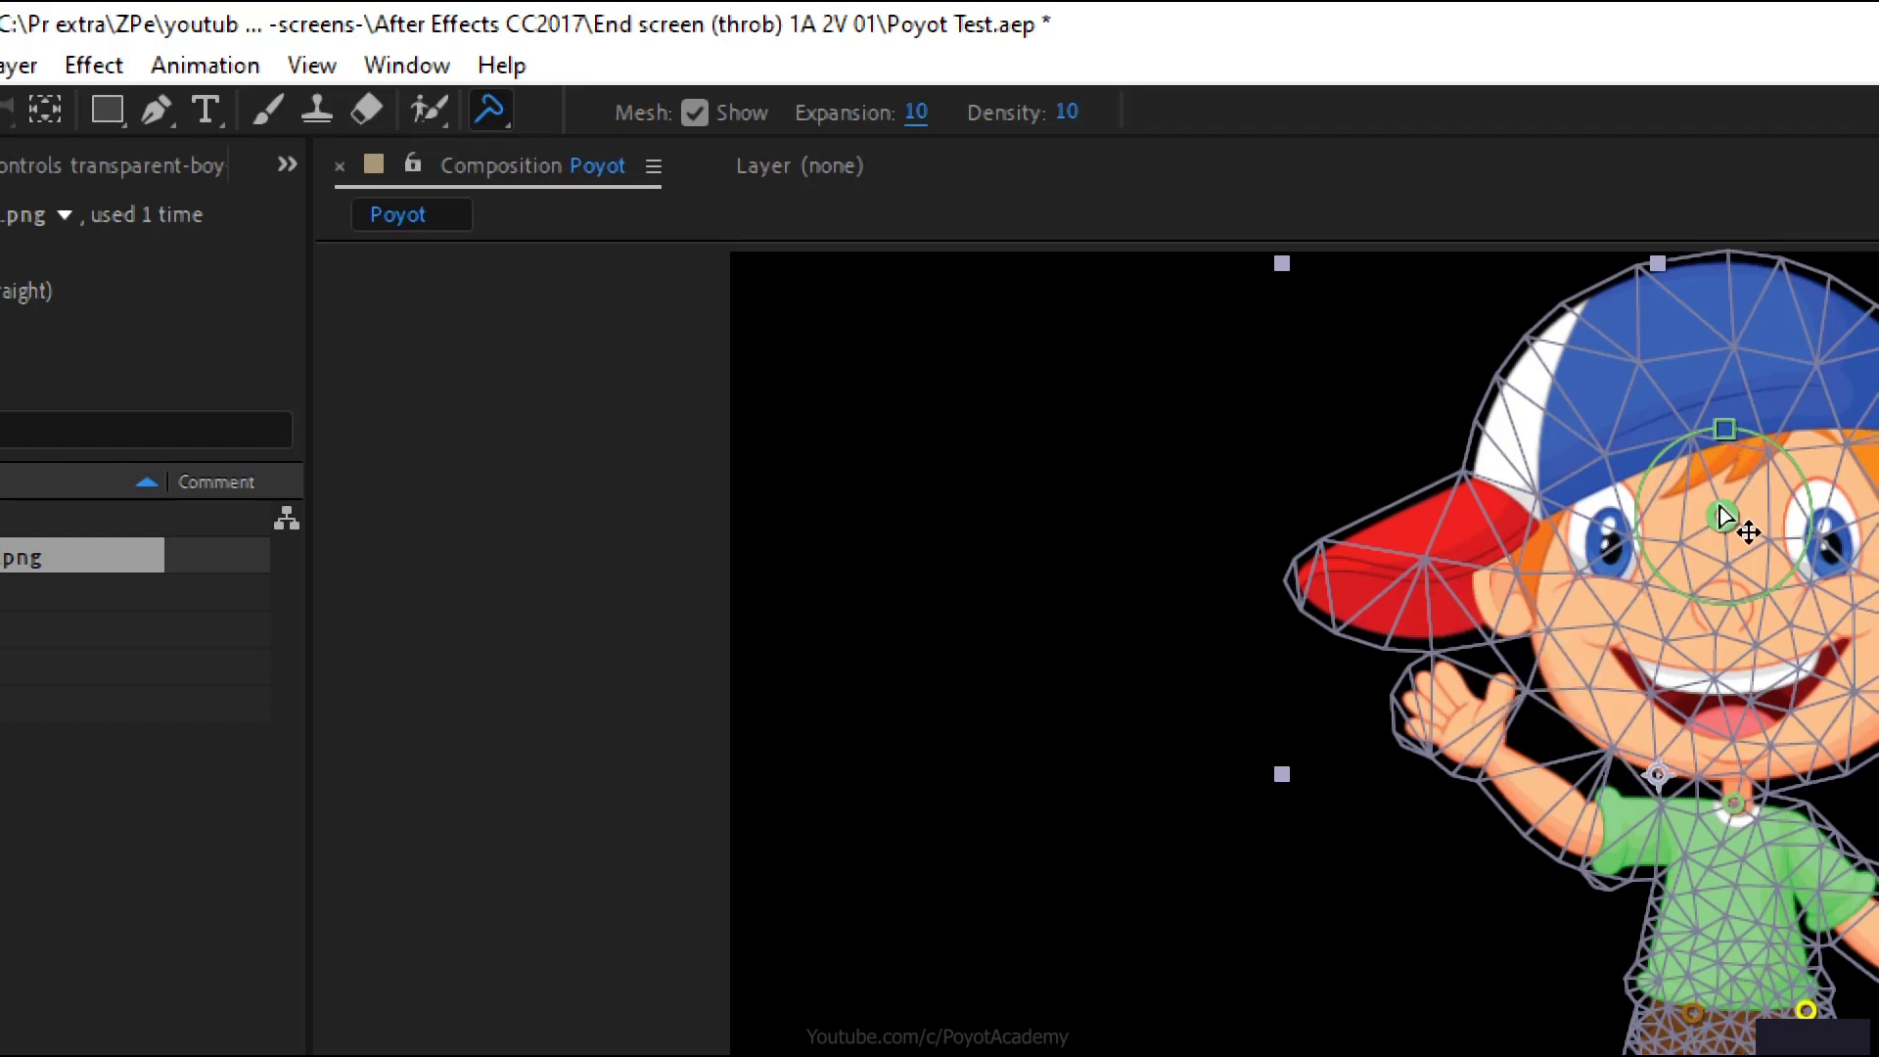
drag(1724, 517, 1701, 563)
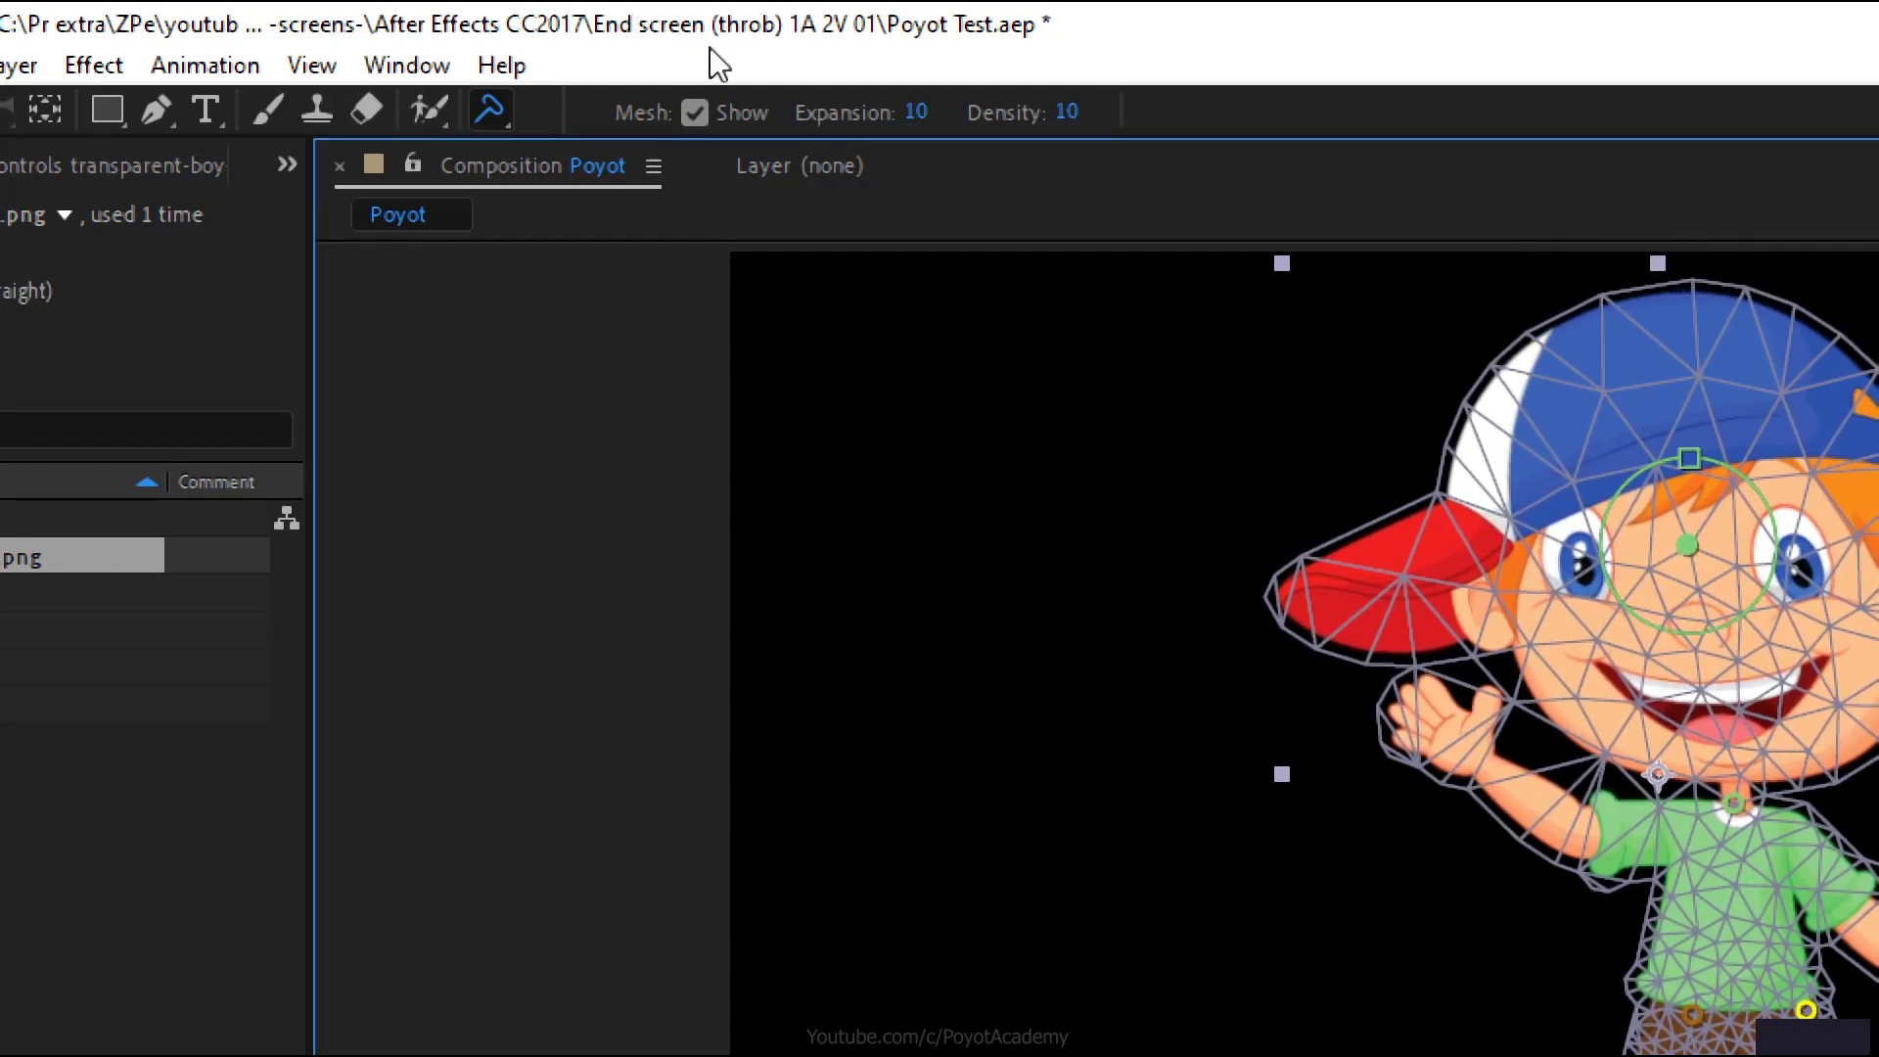
Try a mesh expansion of 1 and shift the head slightly up, away from the raised hand.
click(920, 114)
text(1)
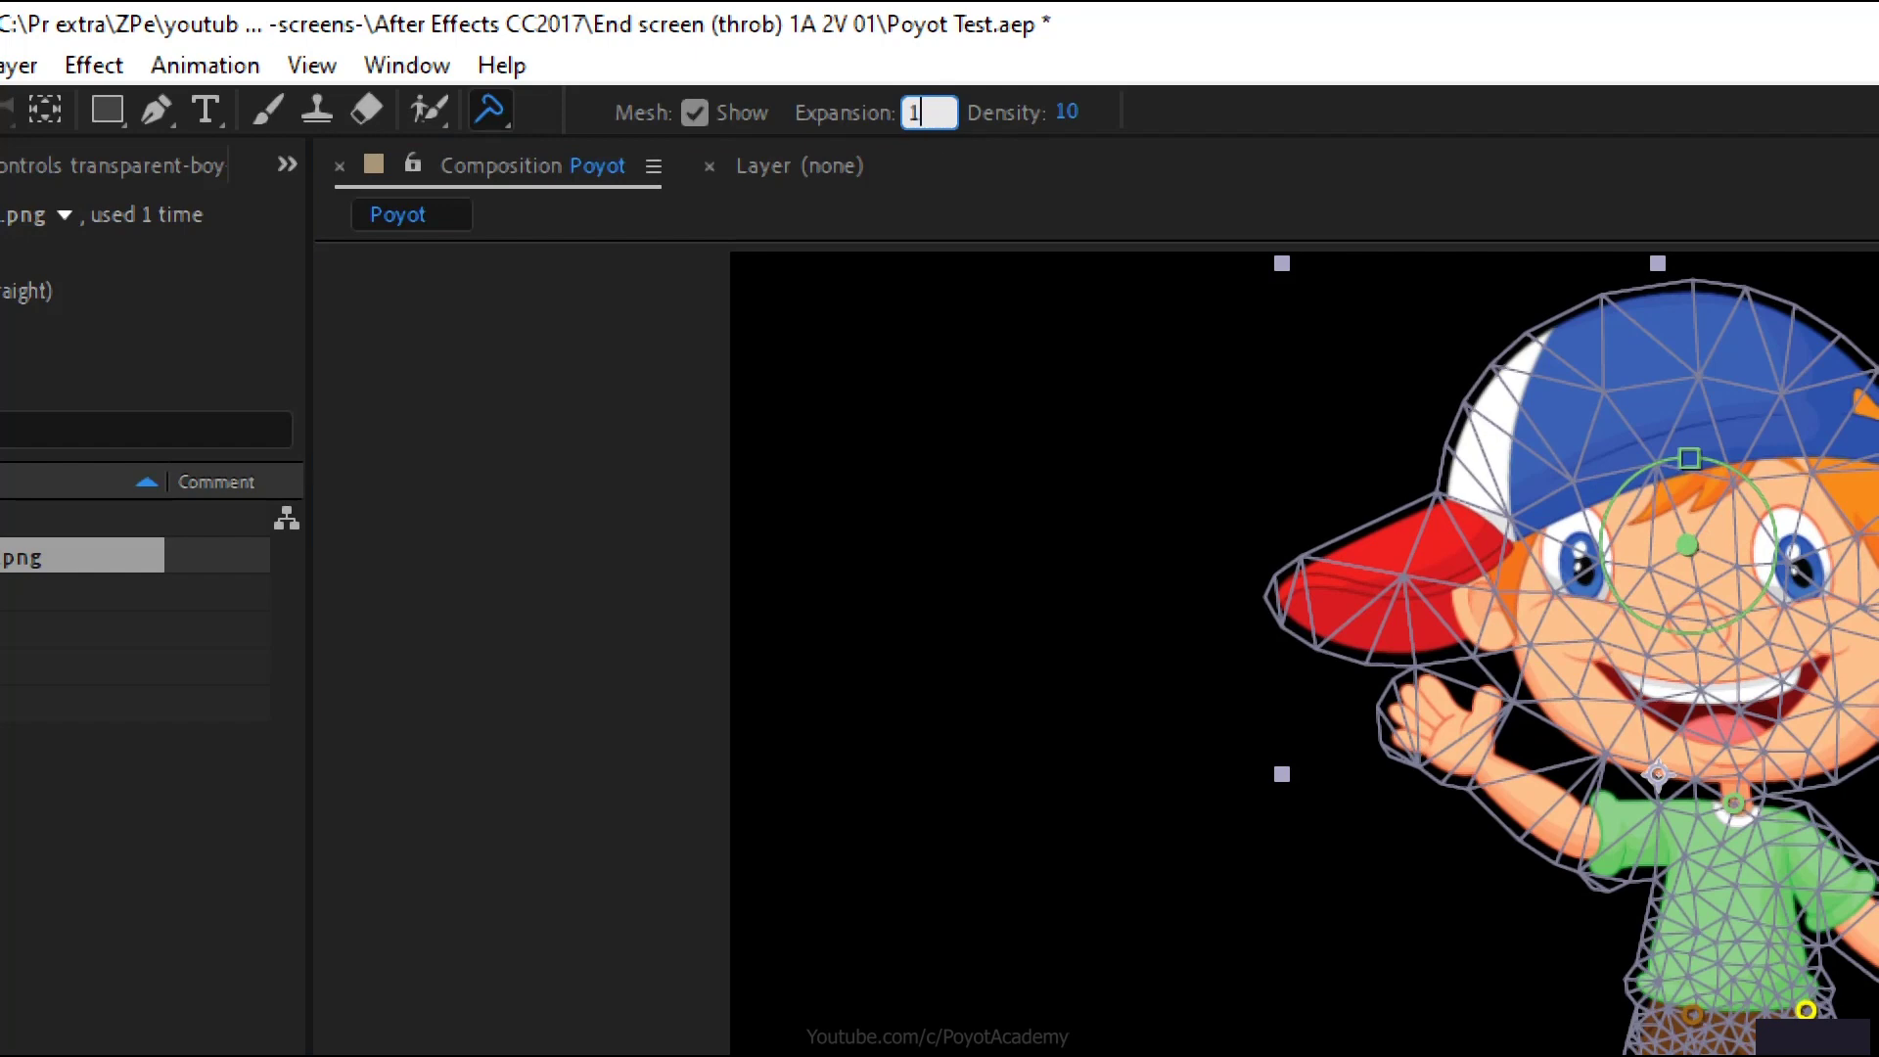
key(Return)
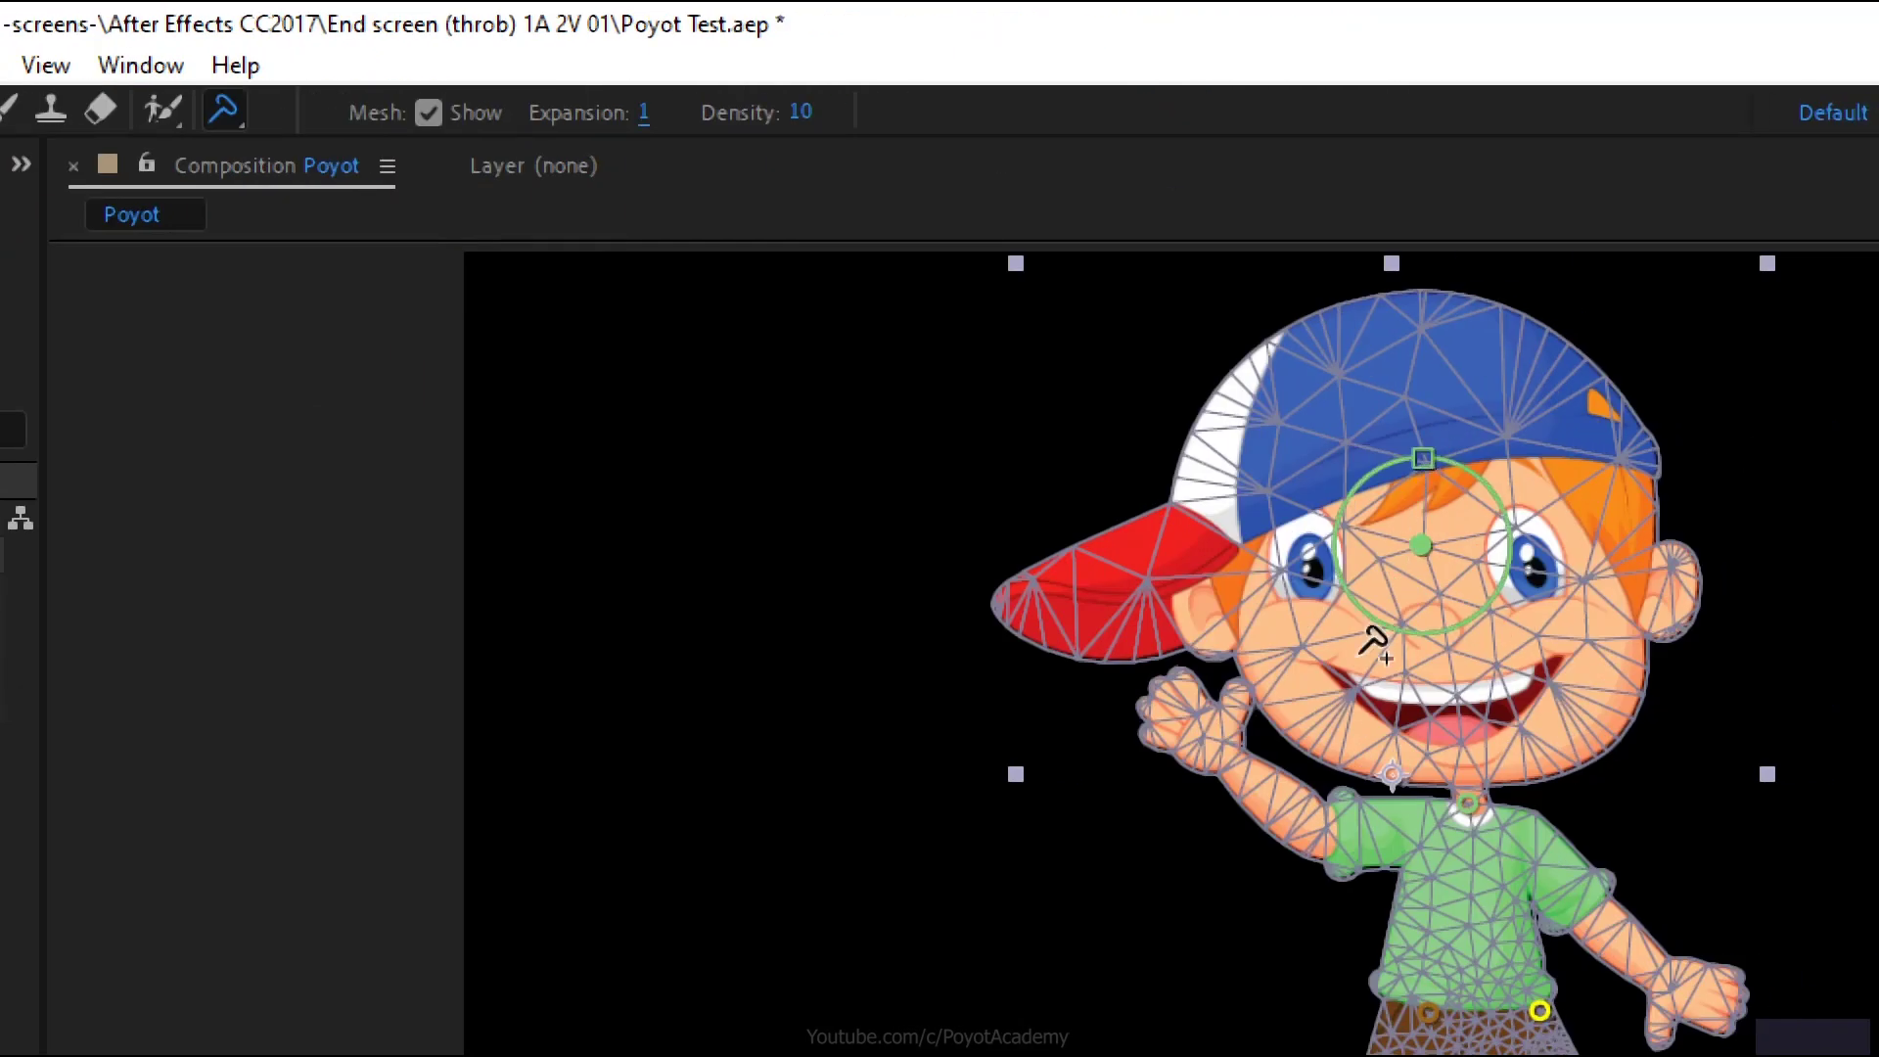
drag(1423, 545, 1461, 534)
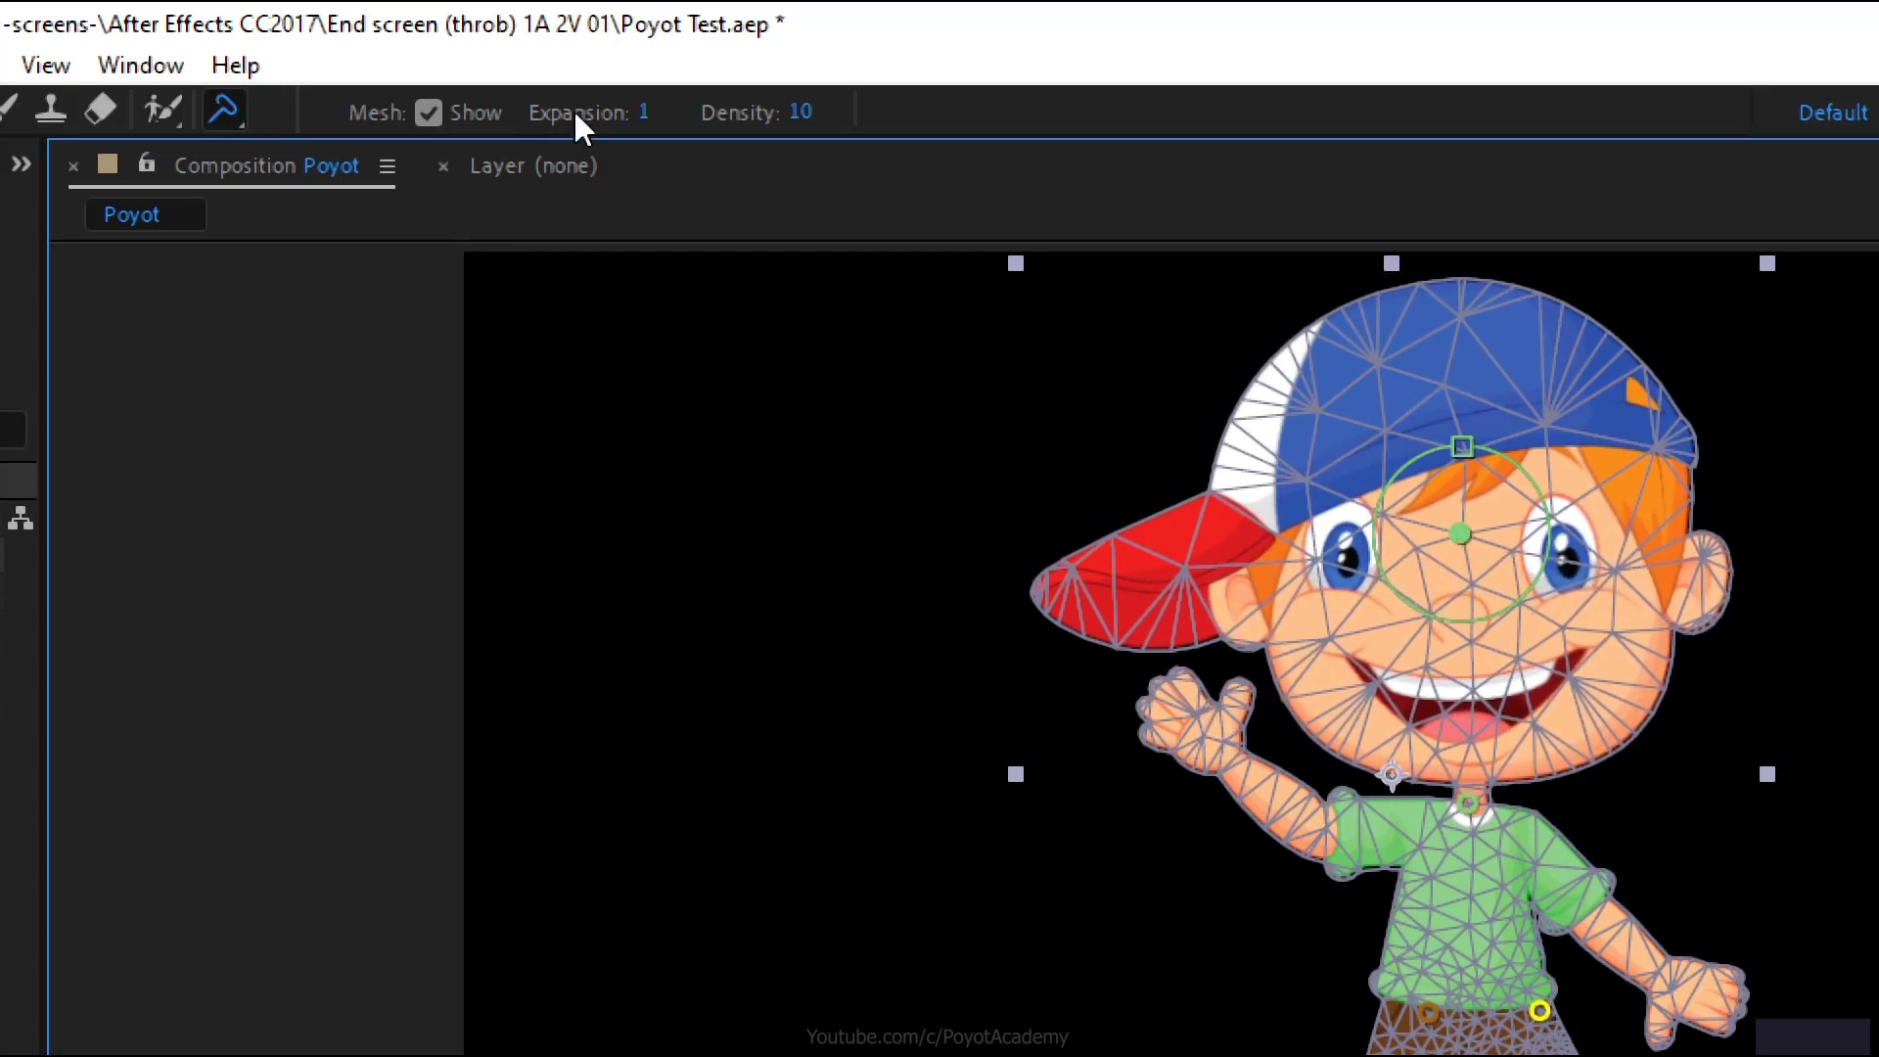
Set the mesh expansion to 15 and test the deformation by moving the head pin slightly.
click(646, 113)
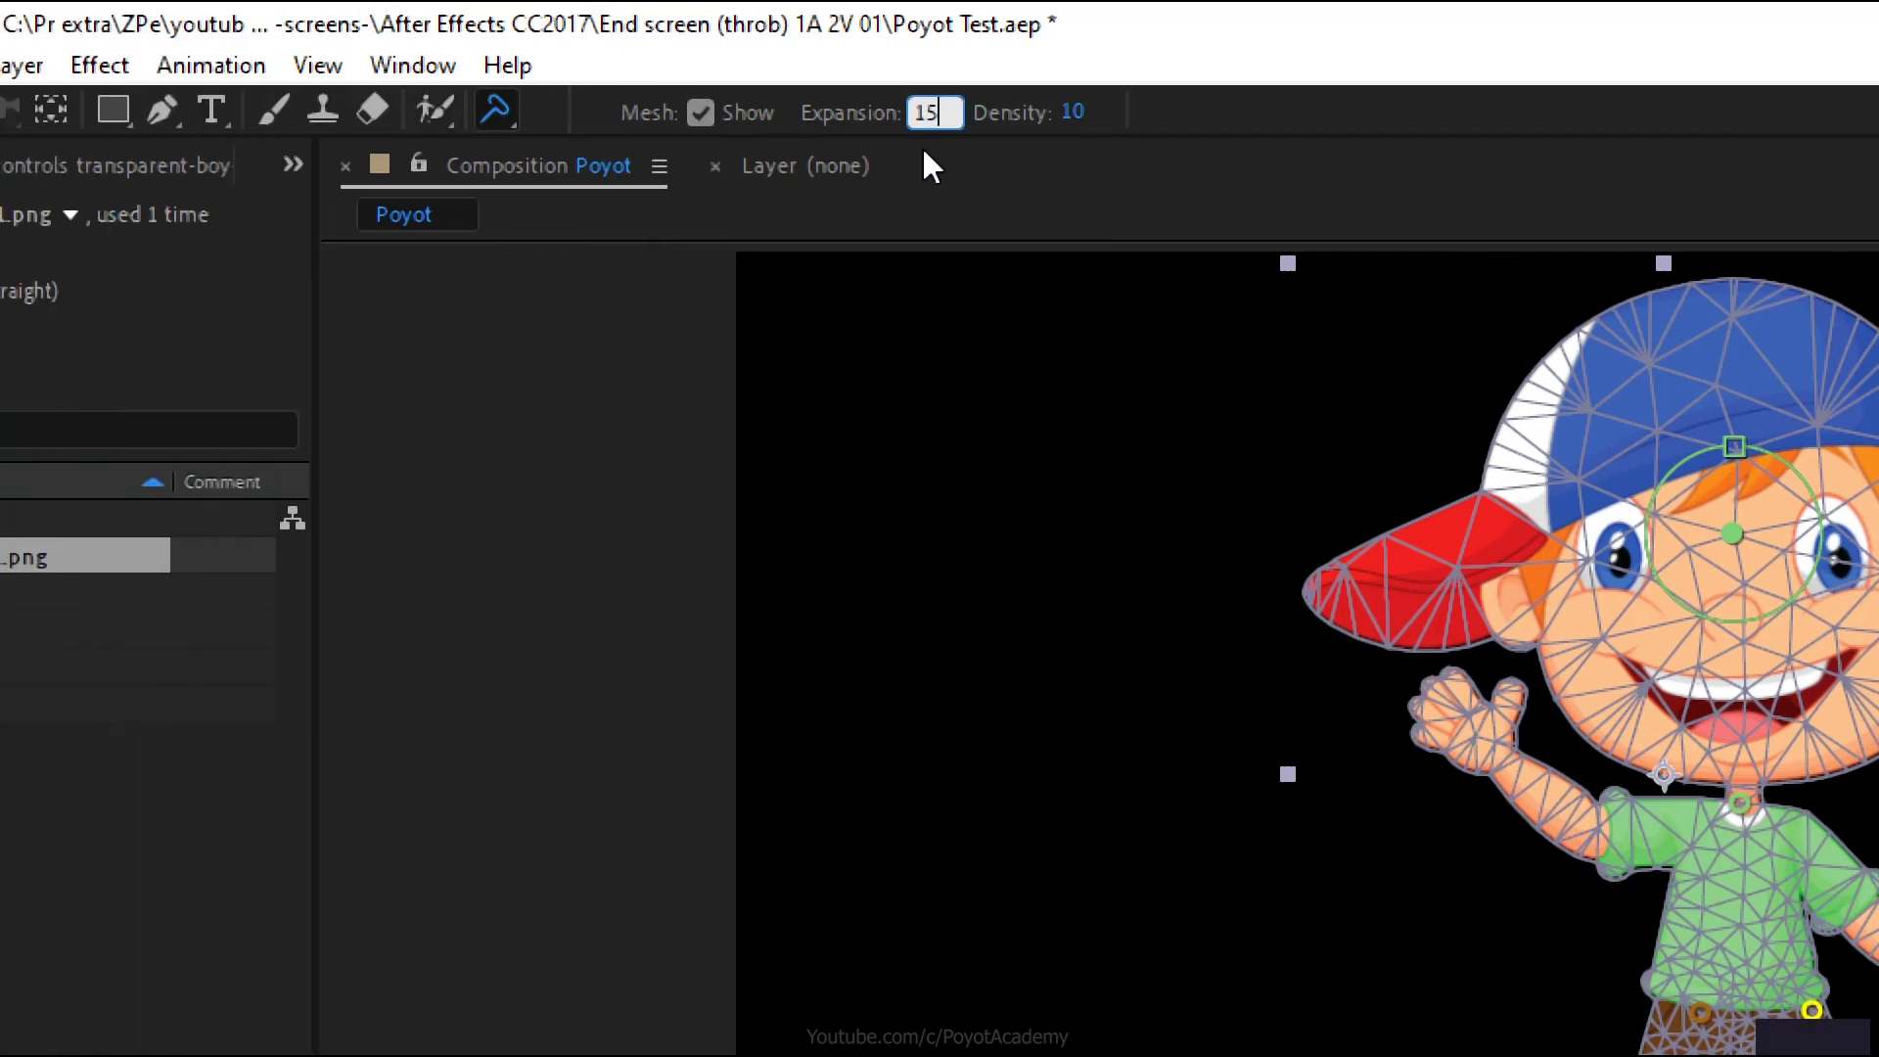
key(Return)
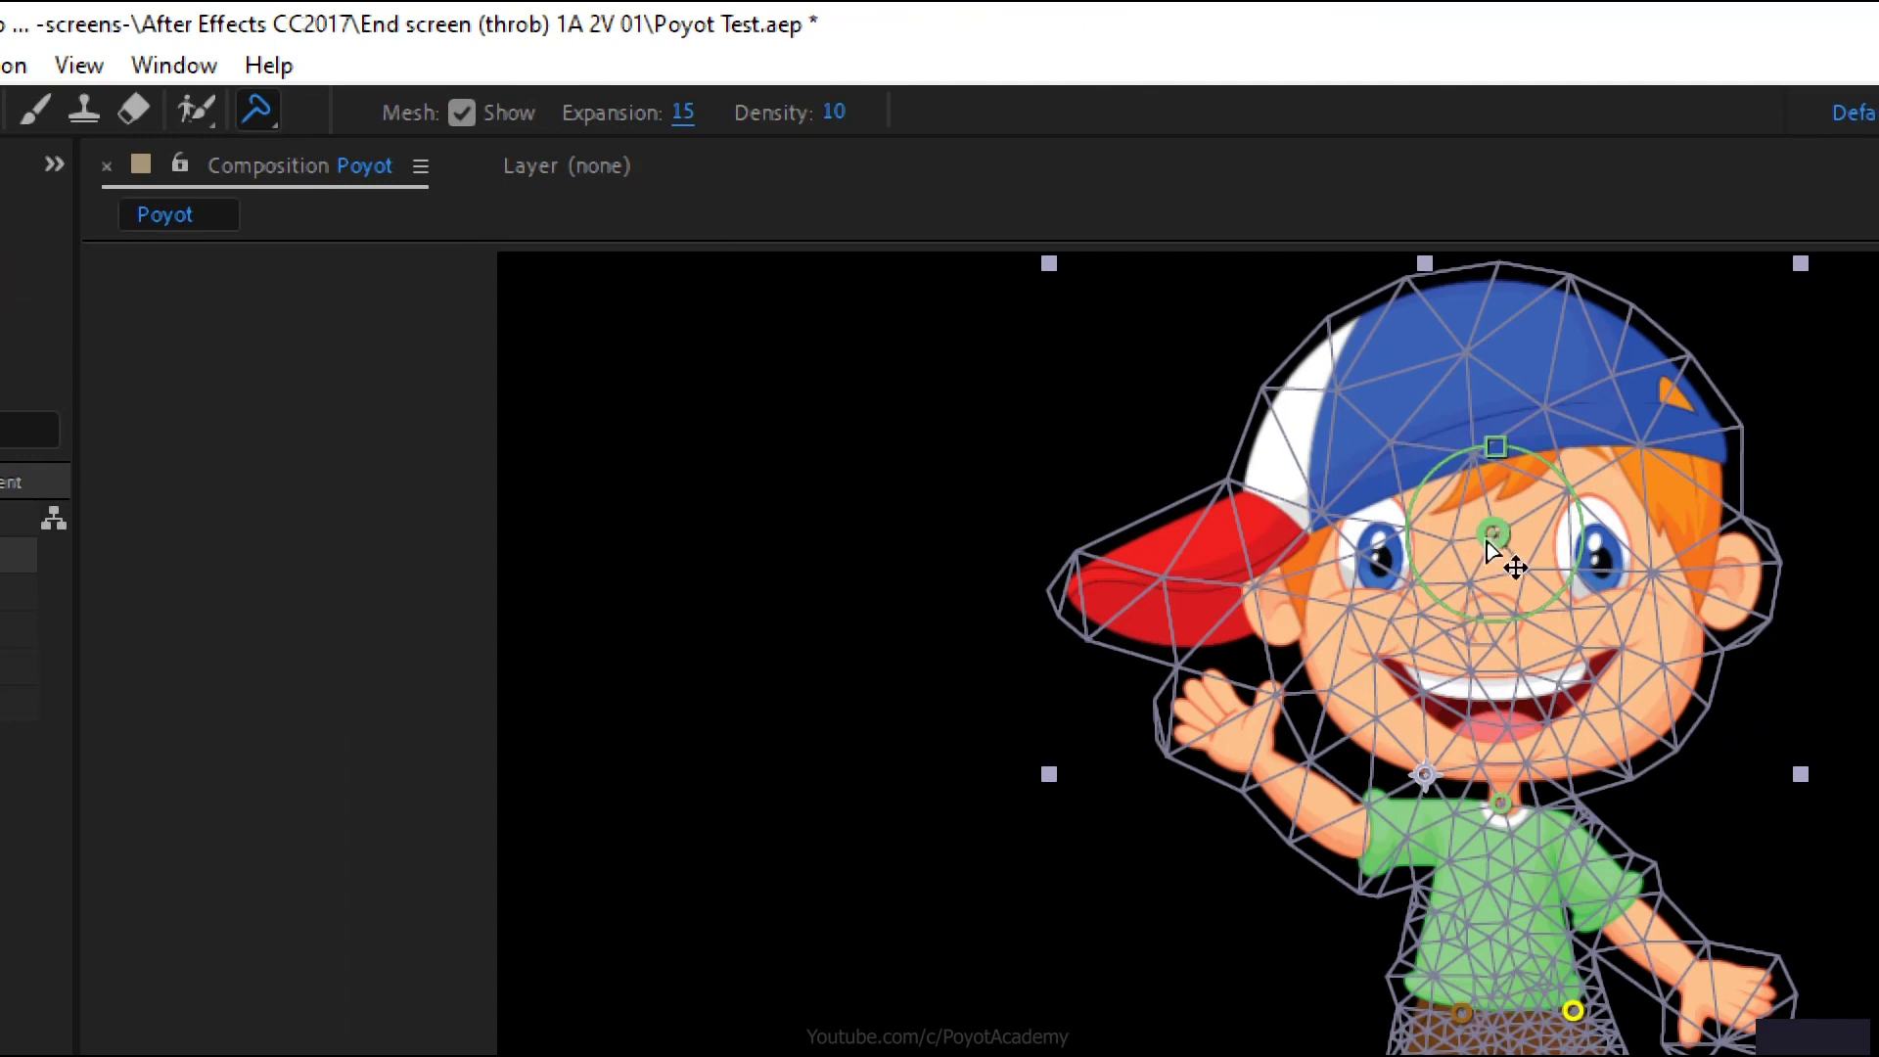
mouse_move(1461, 536)
mouse_down()
mouse_move(1490, 537)
mouse_move(1489, 587)
mouse_move(1449, 519)
mouse_move(1456, 544)
mouse_up()
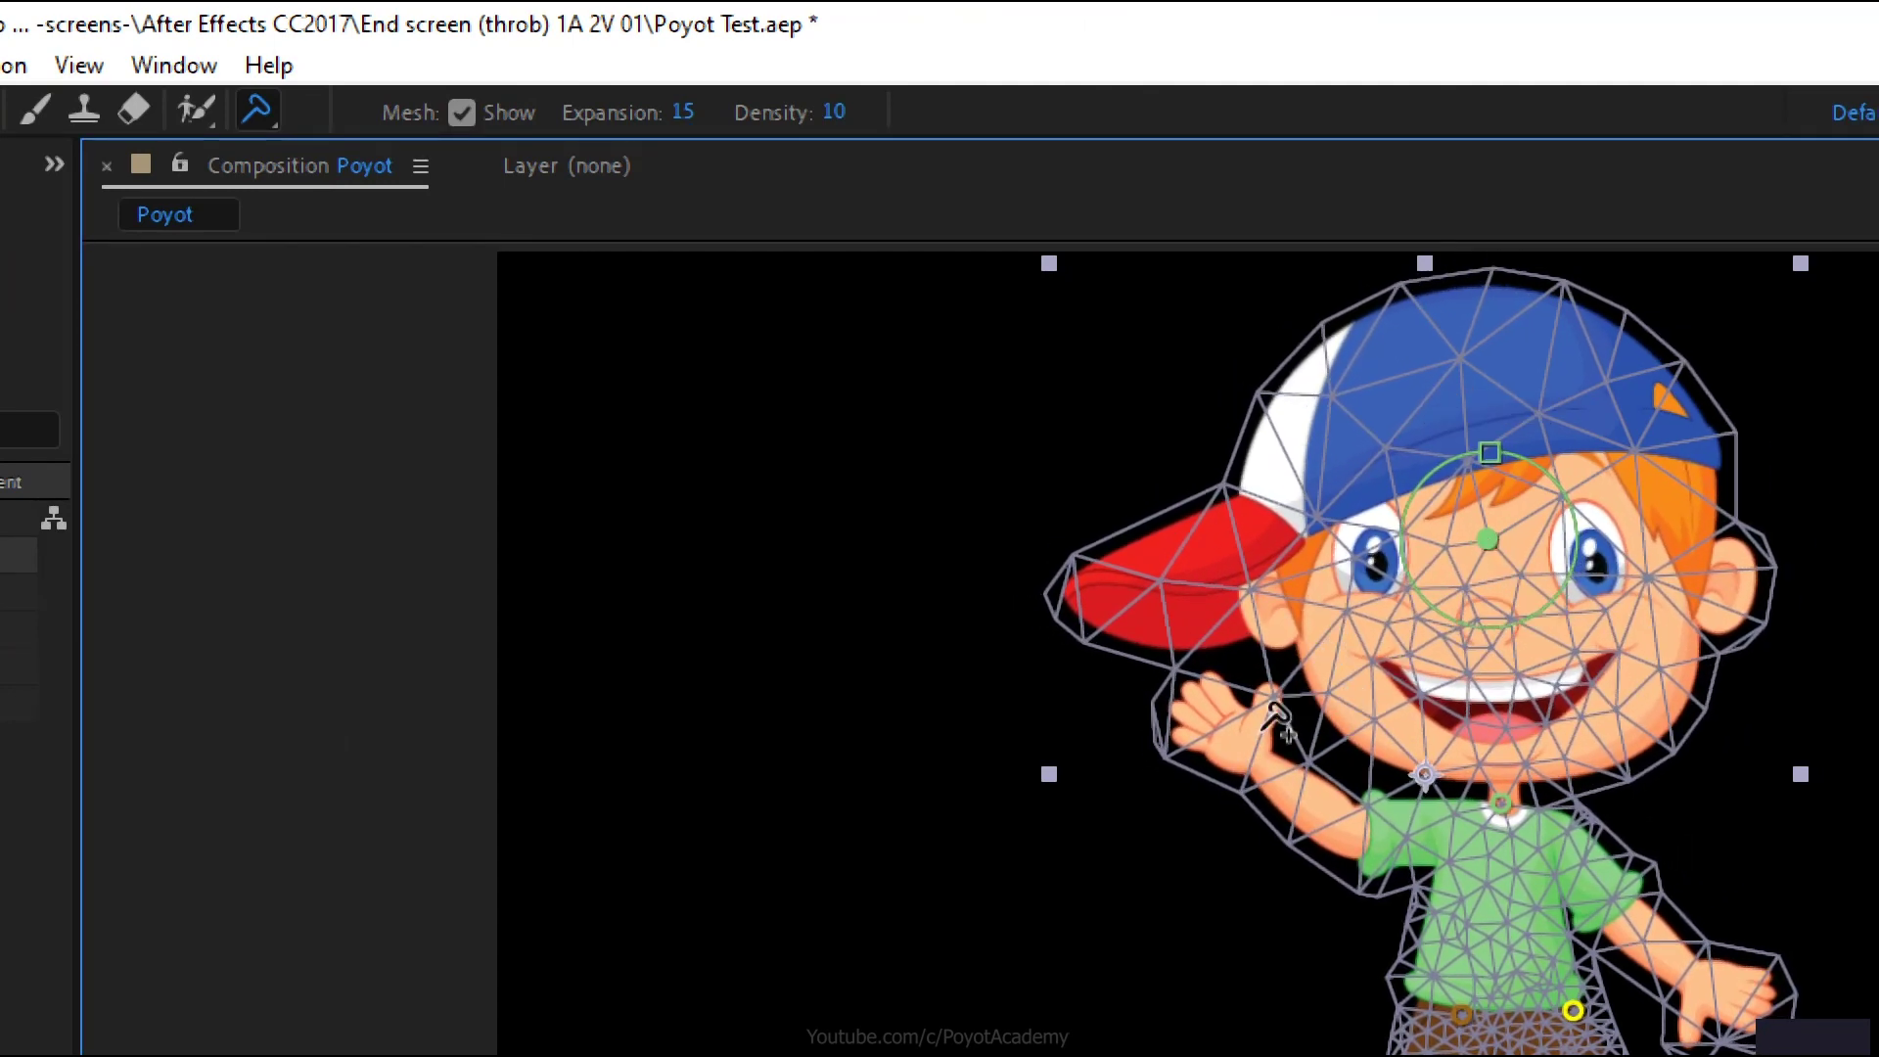
Set the puppet mesh expansion to 3 so the mesh fits closely around the boy's outline.
click(683, 113)
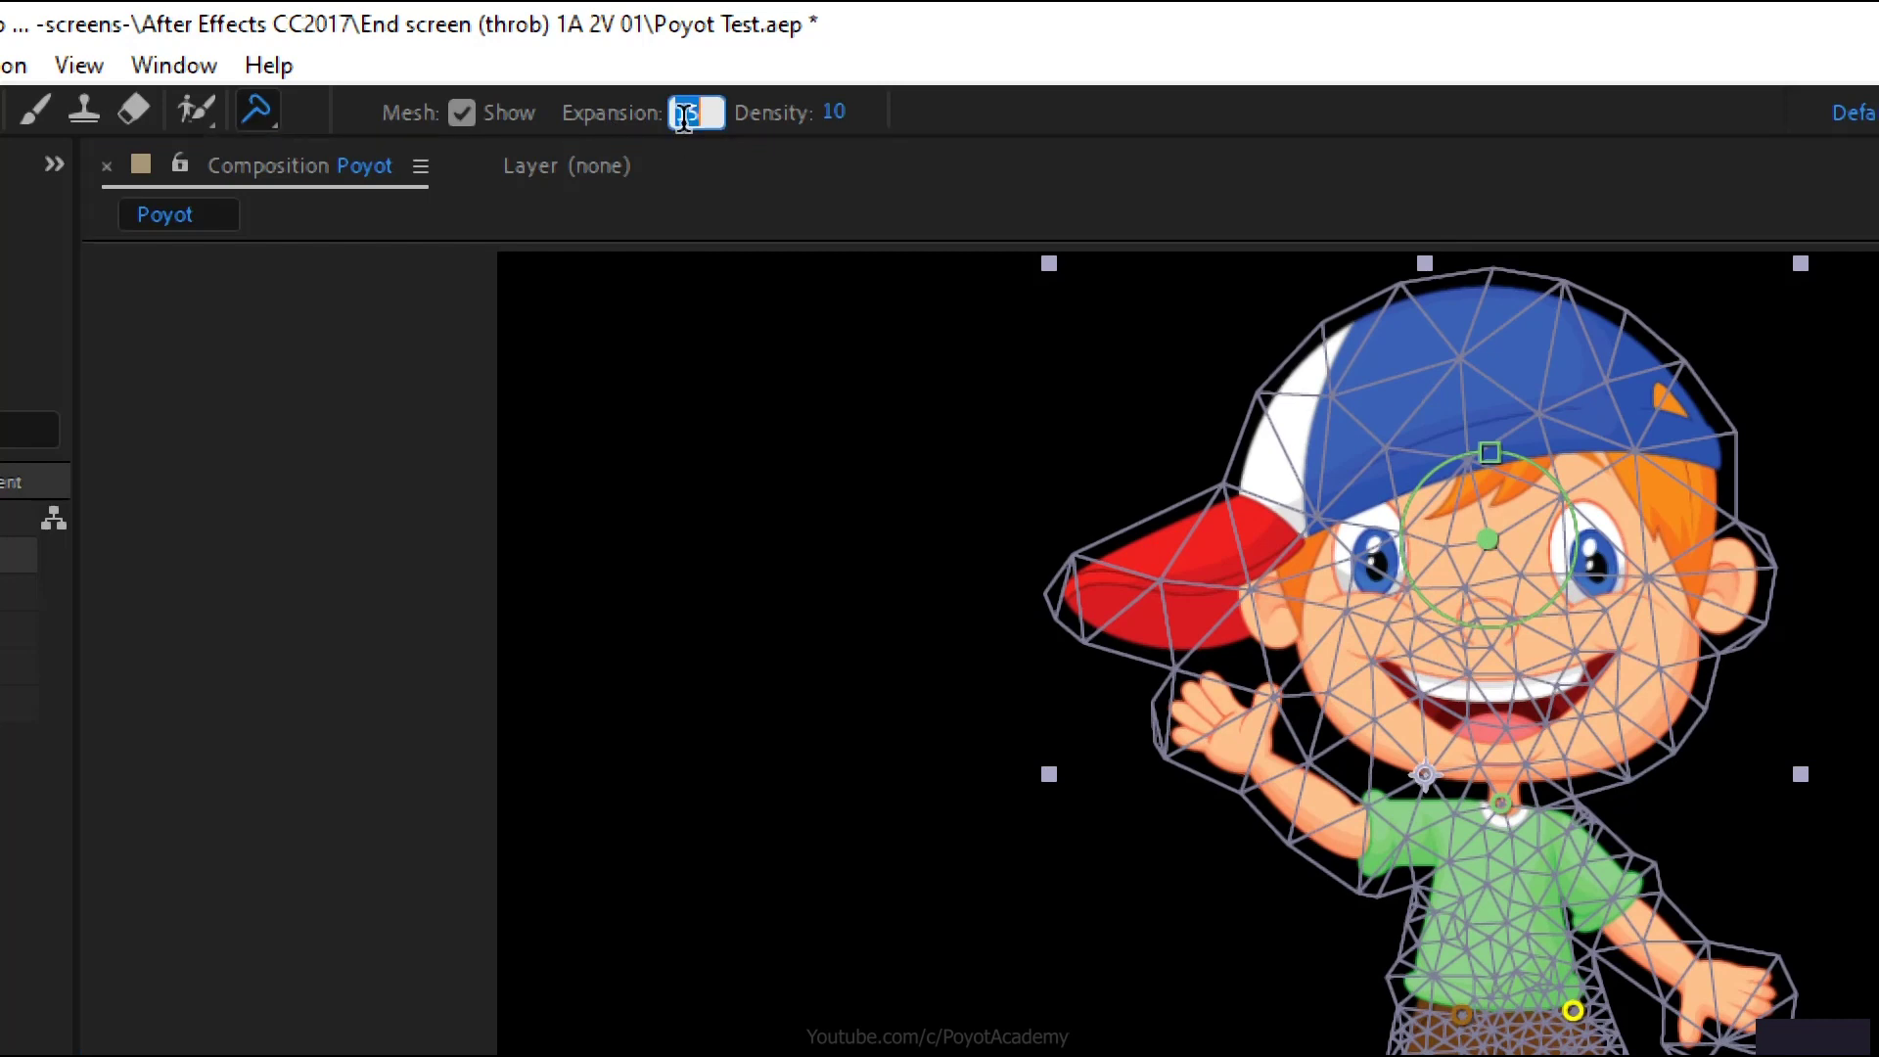
text(3)
key(Return)
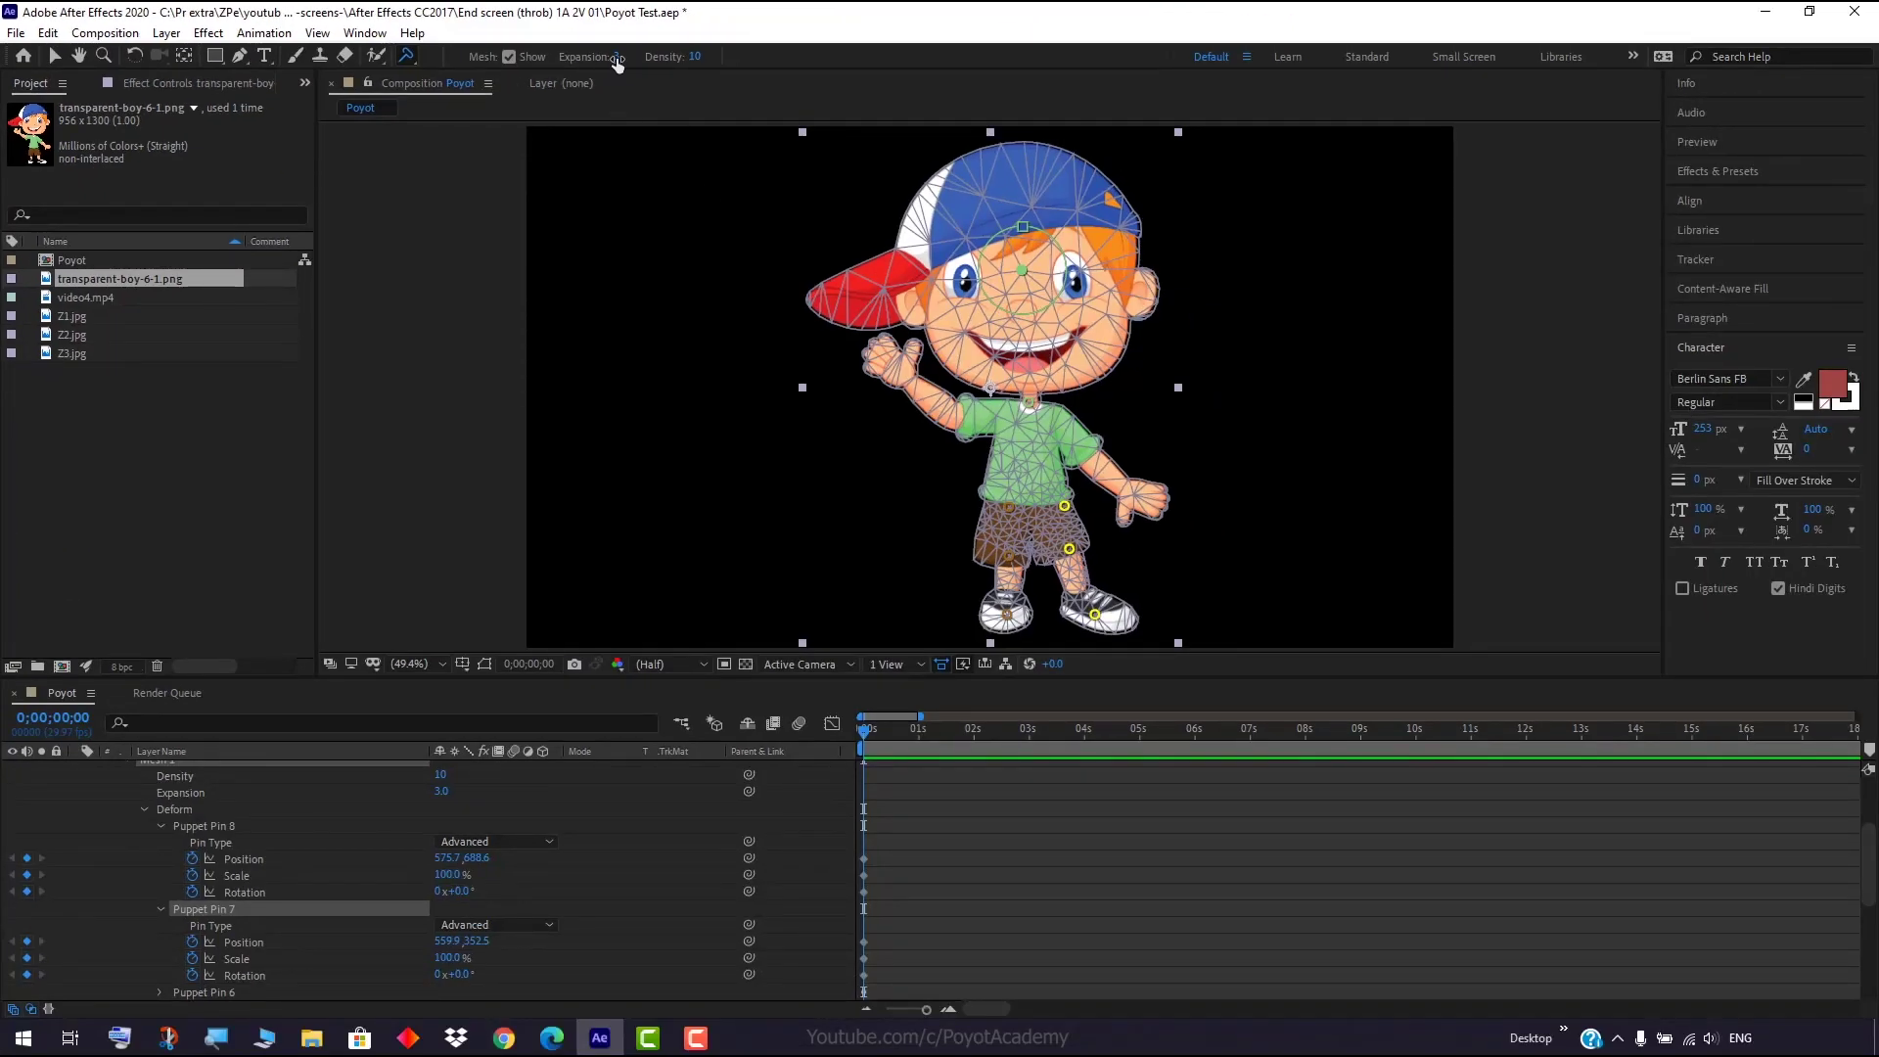
Try a mesh expansion of -10 and test the deformation by moving the head pin slightly up.
click(616, 59)
text(-10)
key(Return)
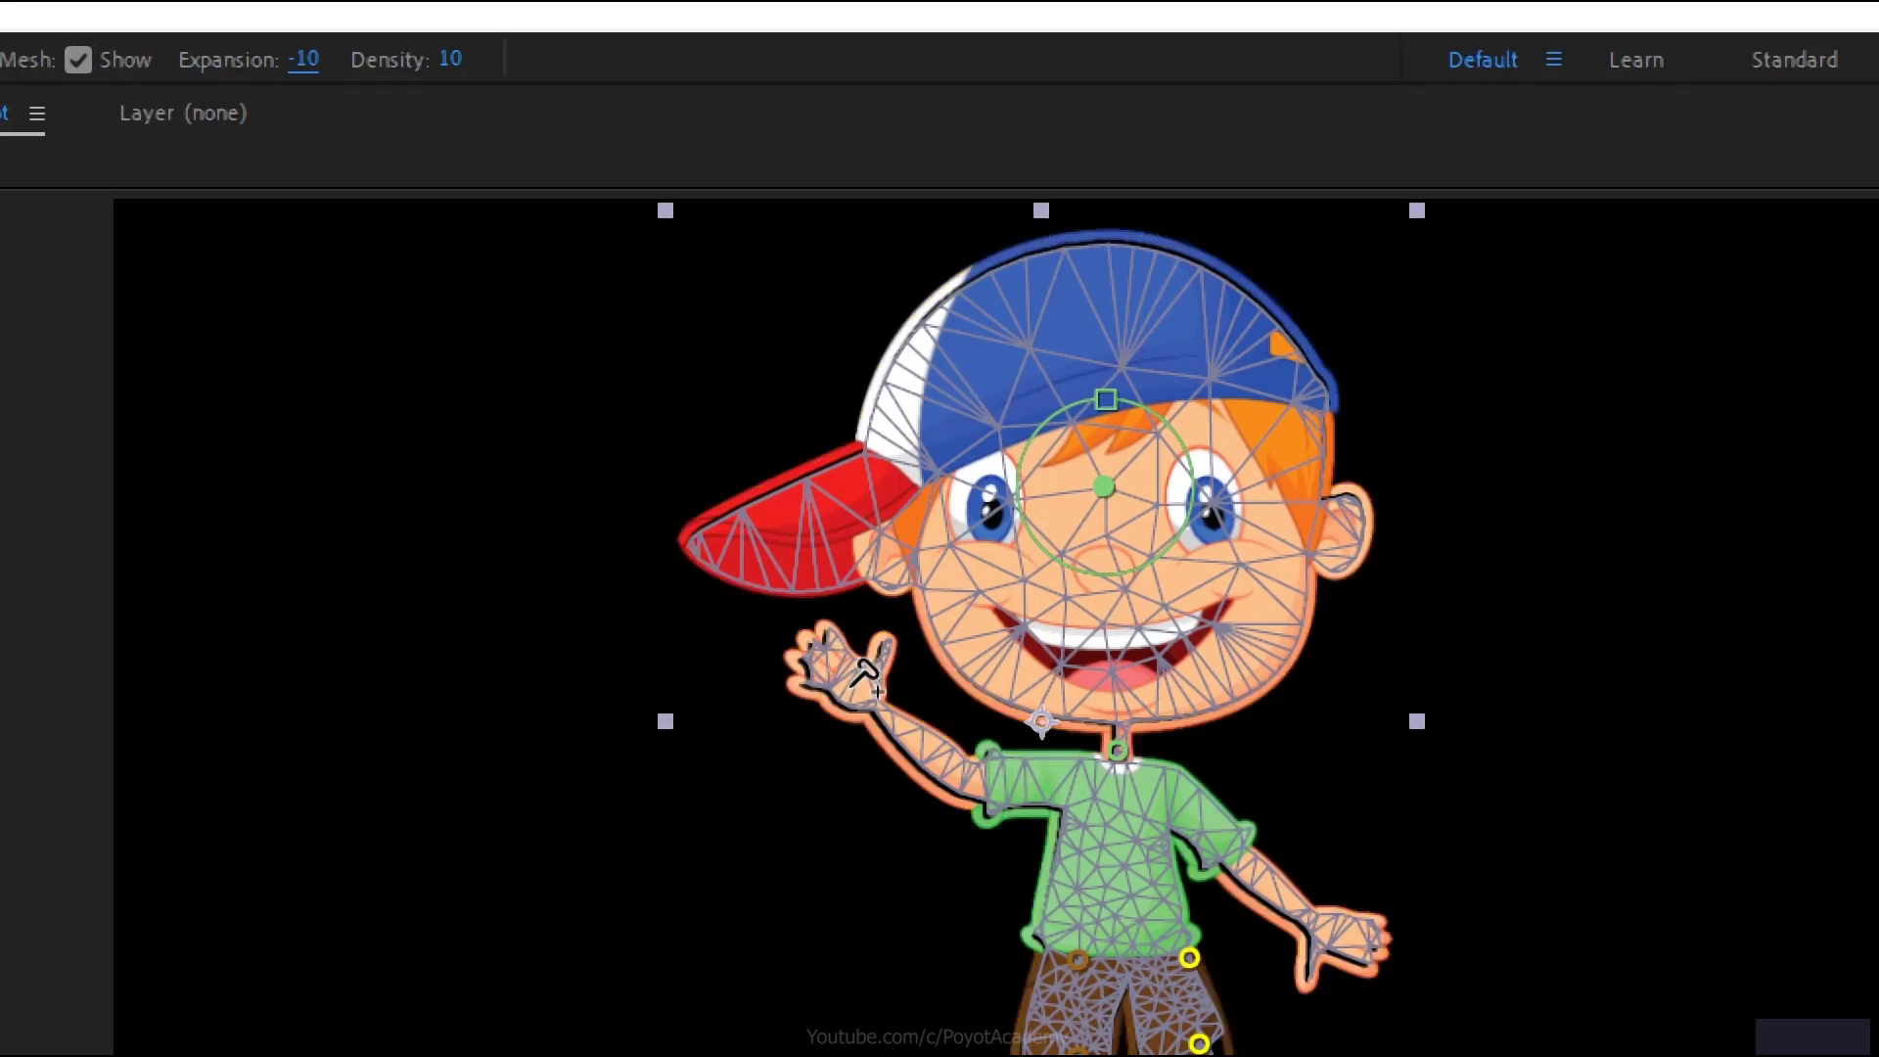
mouse_move(1104, 487)
mouse_down()
mouse_move(1130, 487)
mouse_move(1043, 488)
mouse_move(1149, 487)
mouse_move(1080, 494)
mouse_move(1122, 599)
mouse_move(1087, 528)
mouse_move(1098, 499)
mouse_move(1147, 487)
mouse_move(1096, 489)
mouse_move(1125, 482)
mouse_move(1114, 458)
mouse_move(1126, 495)
mouse_move(1102, 499)
mouse_move(1103, 480)
mouse_up()
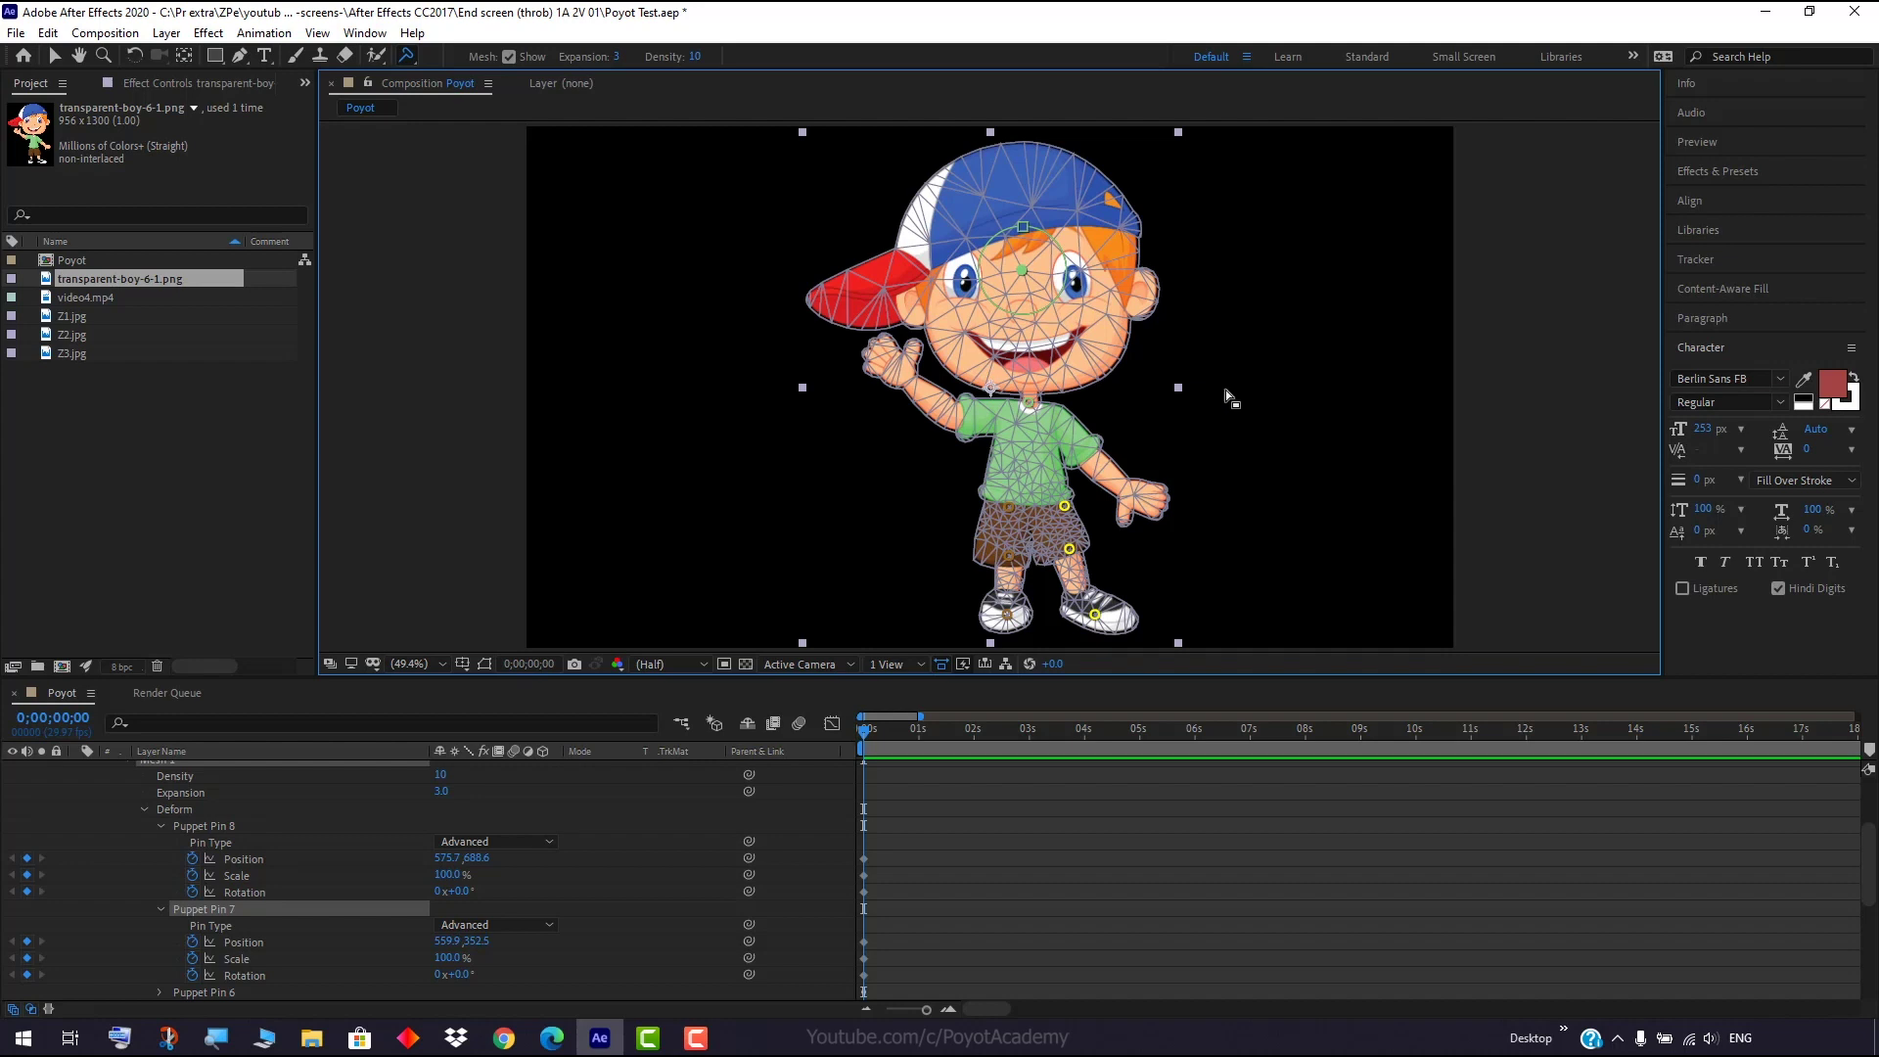
Toggle the puppet mesh display to compare the boy with and without it, leaving the mesh hidden.
click(509, 57)
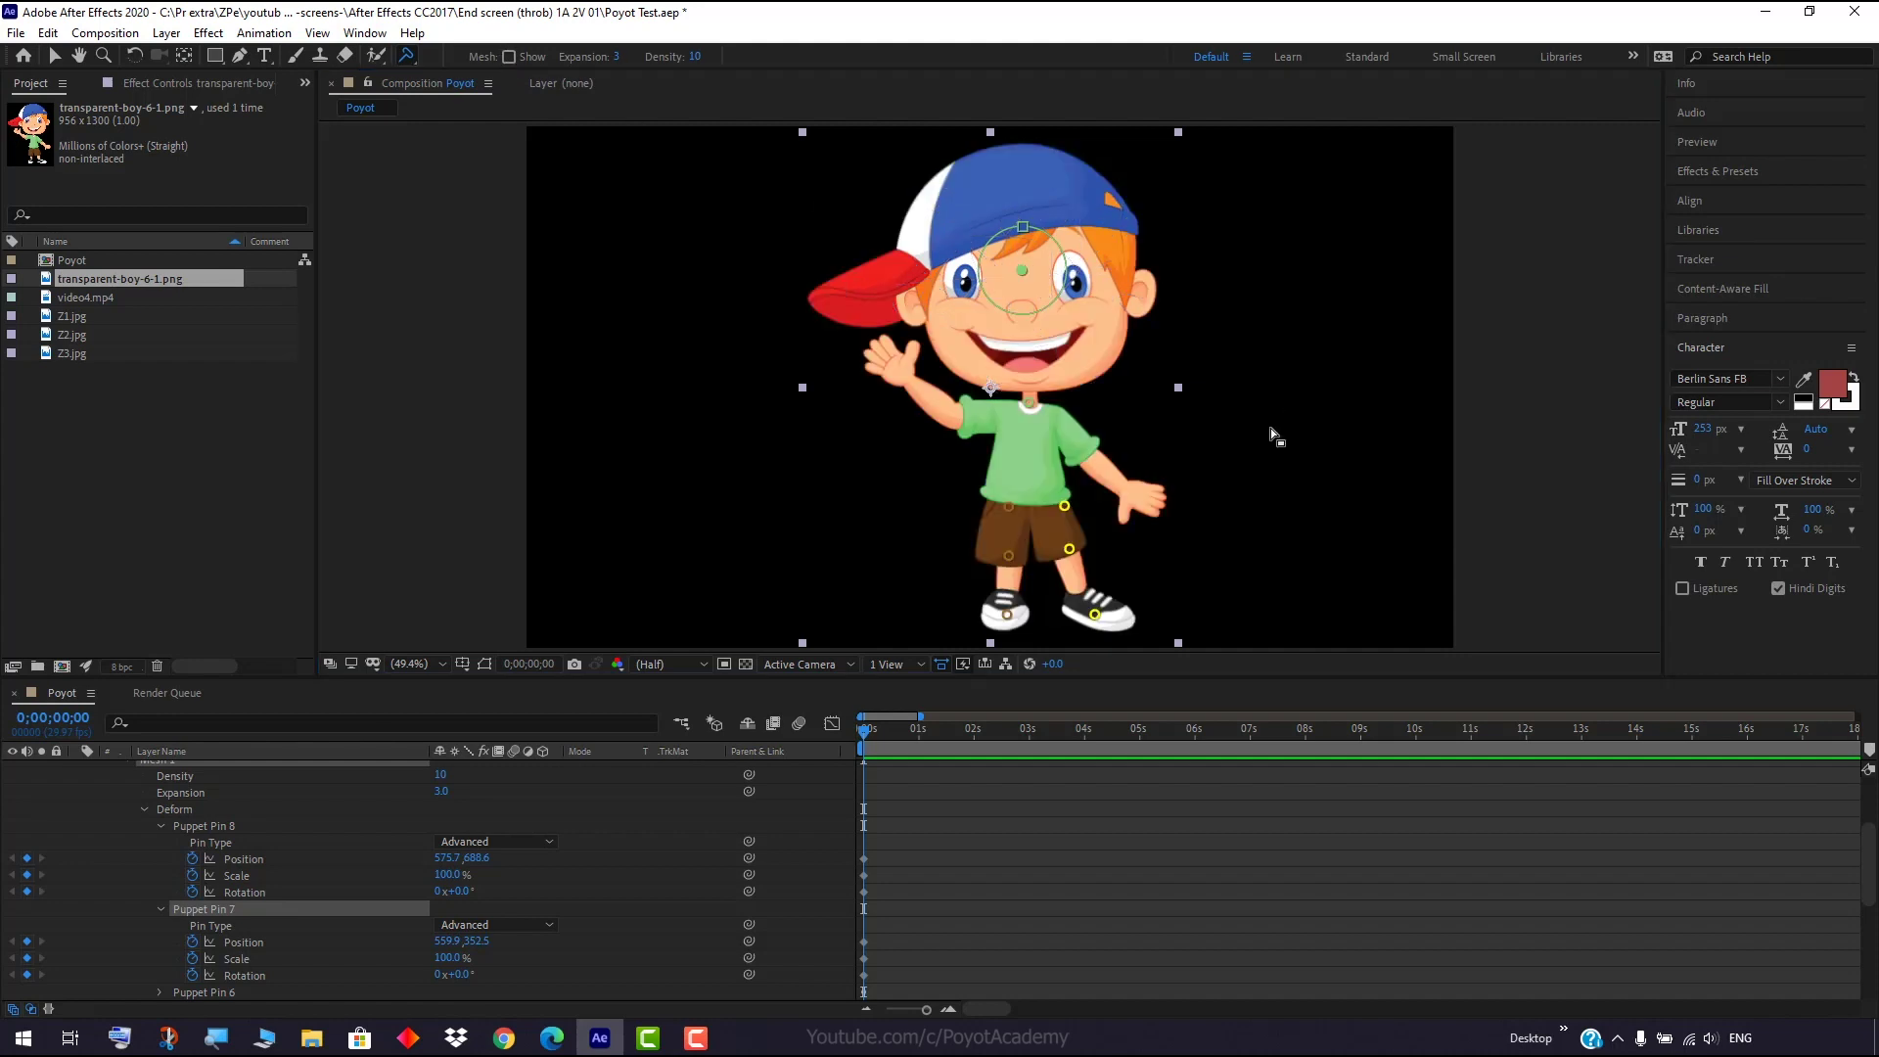
click(509, 57)
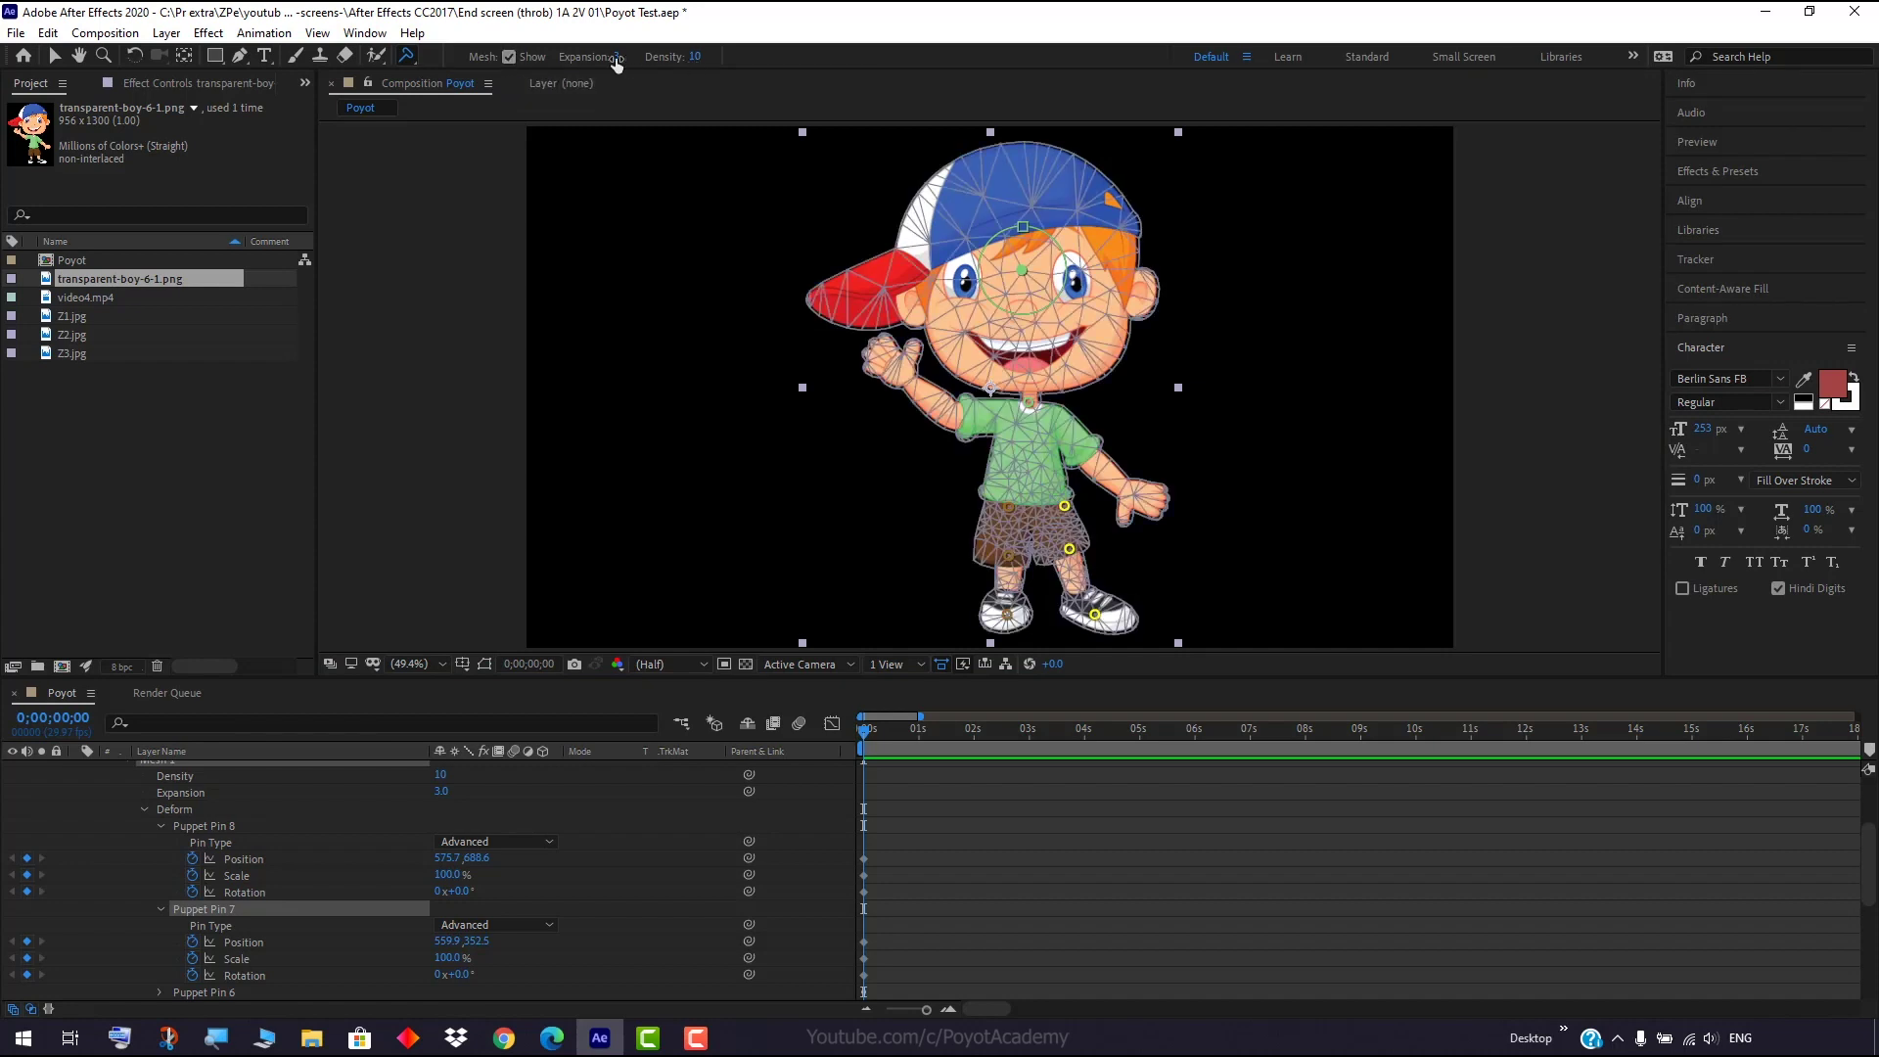
click(508, 56)
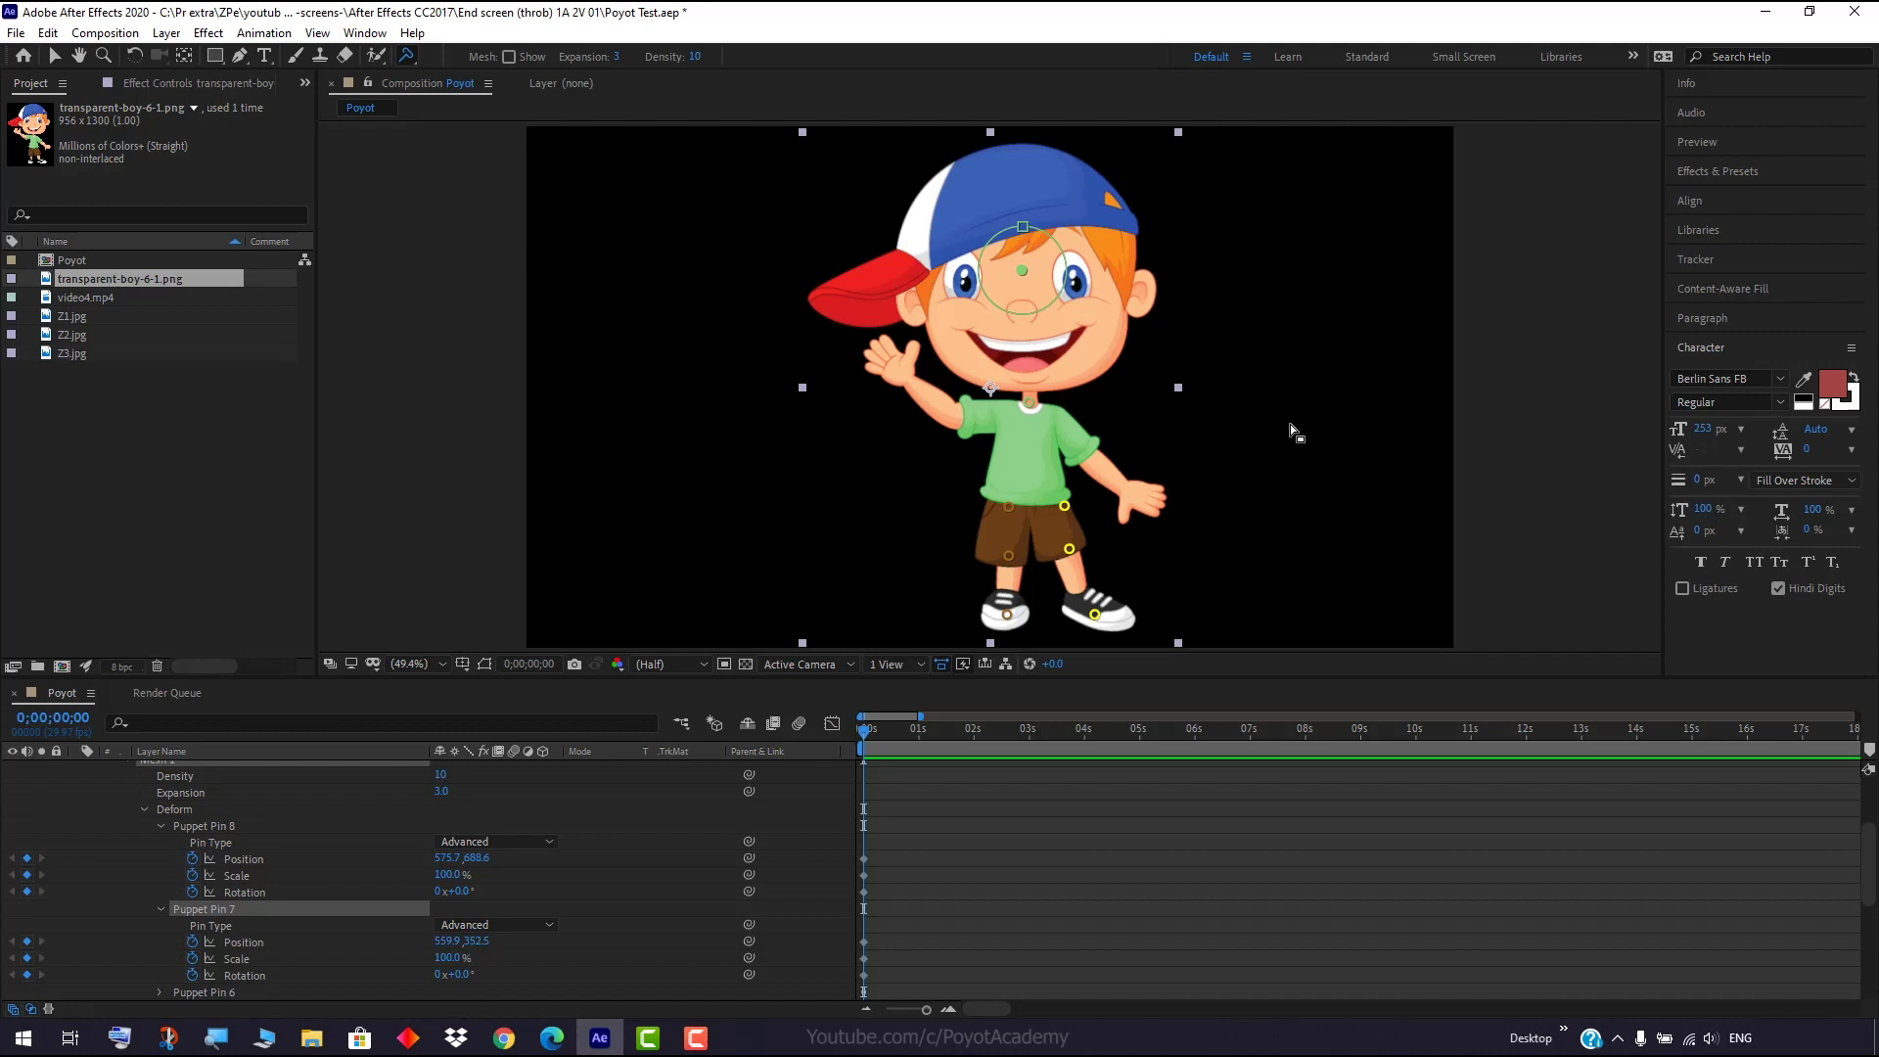